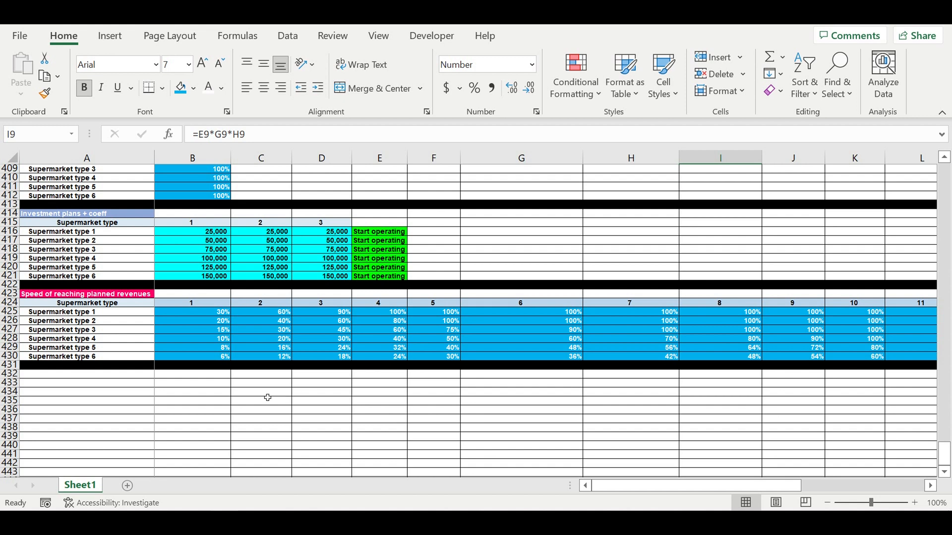
Enter the section heading "Core" in A432 and fill the cell yellow
left_click_drag(70, 312, 80, 360)
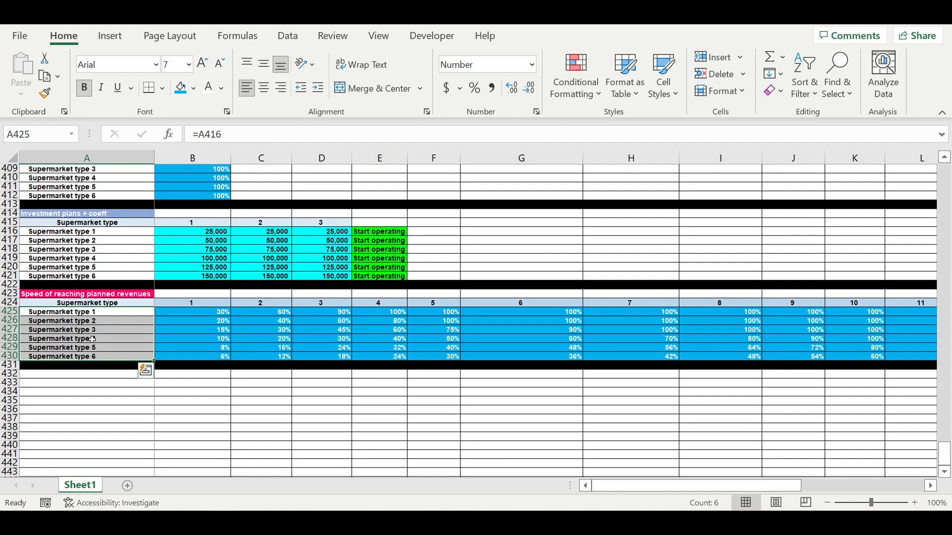
left_click(89, 374)
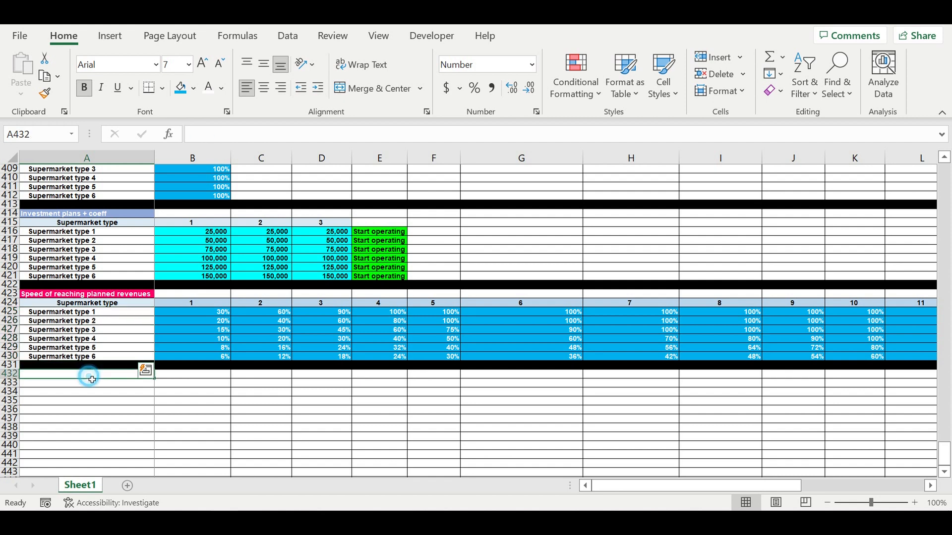
type("Core")
key("Return")
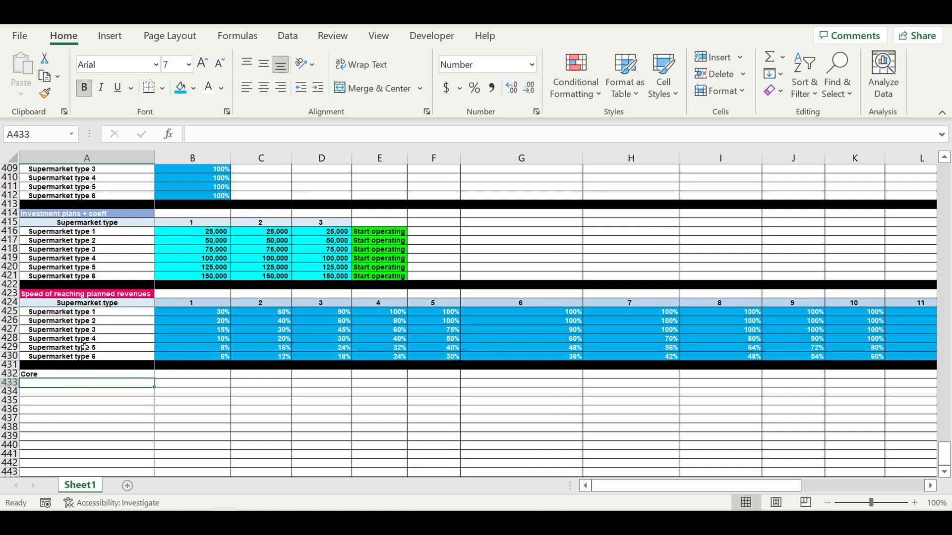
left_click(57, 375)
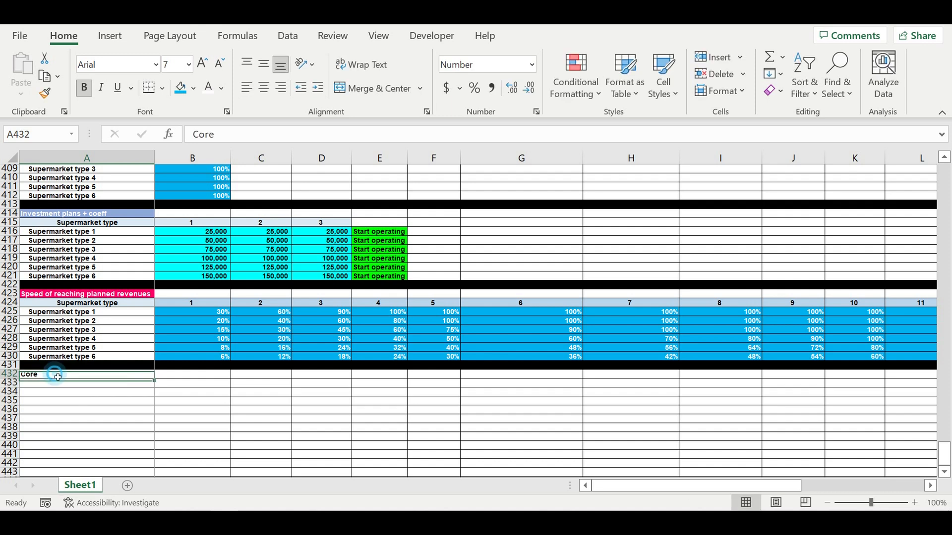
left_click(193, 88)
left_click(218, 228)
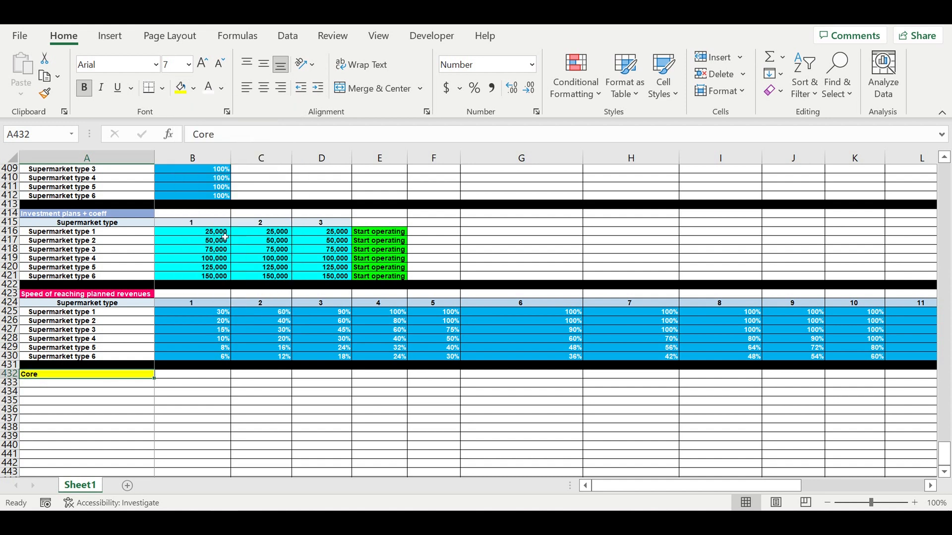
left_click(224, 419)
Link A433 to the "Supermarket type" header with =A424 and center it
left_click(124, 387)
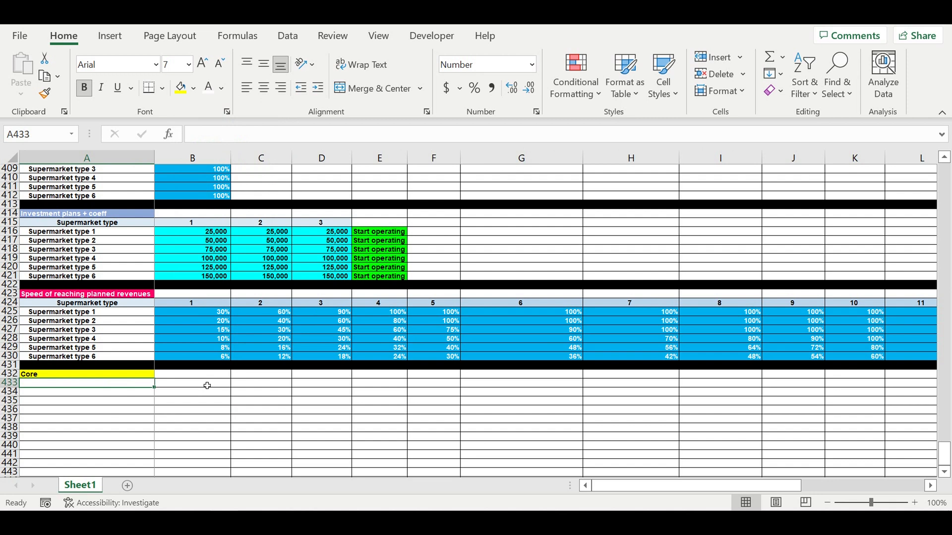
type("=")
left_click(65, 304)
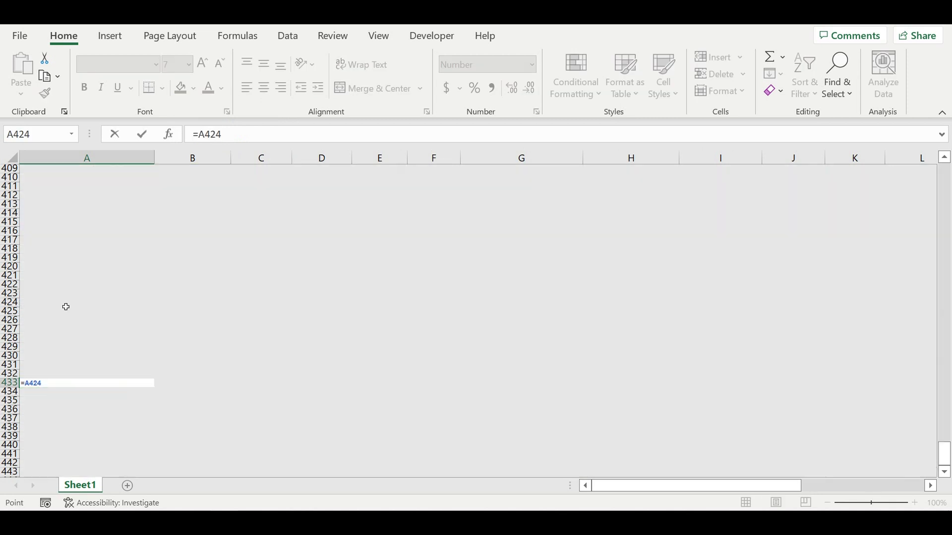
key("ctrl+Return")
left_click(100, 393)
left_click(85, 384)
left_click(265, 92)
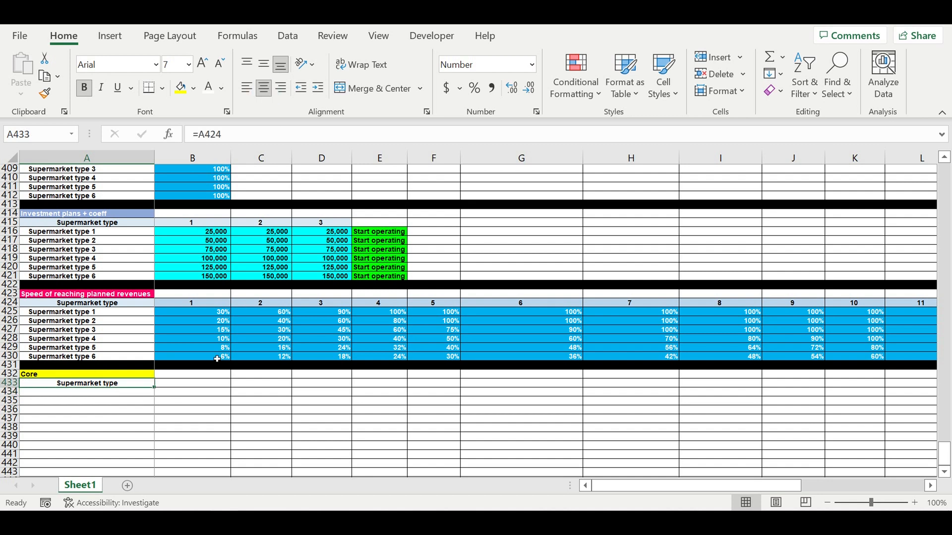
Fill the "Supermarket type" header in A433 with the lightest blue theme color
scroll(205, 385, "down", 3)
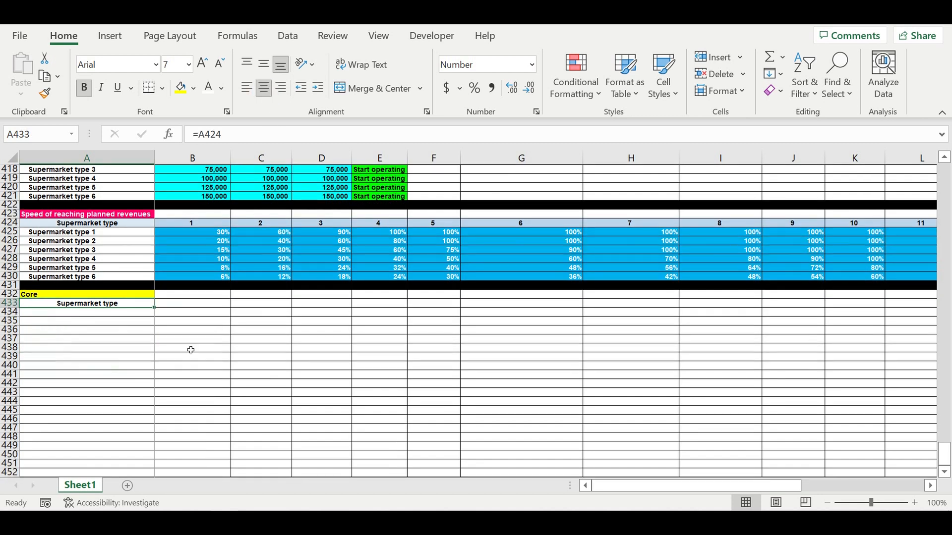
left_click(191, 315)
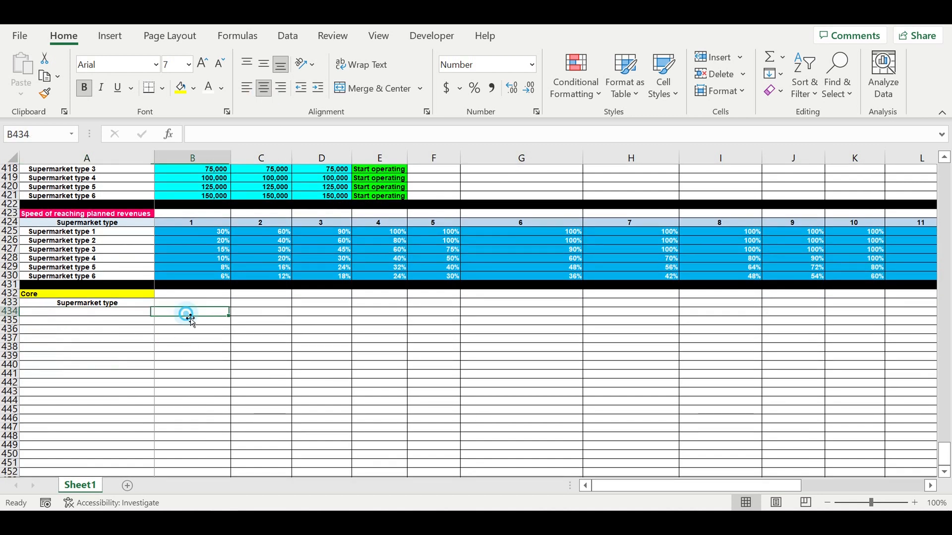
left_click(99, 303)
left_click(191, 89)
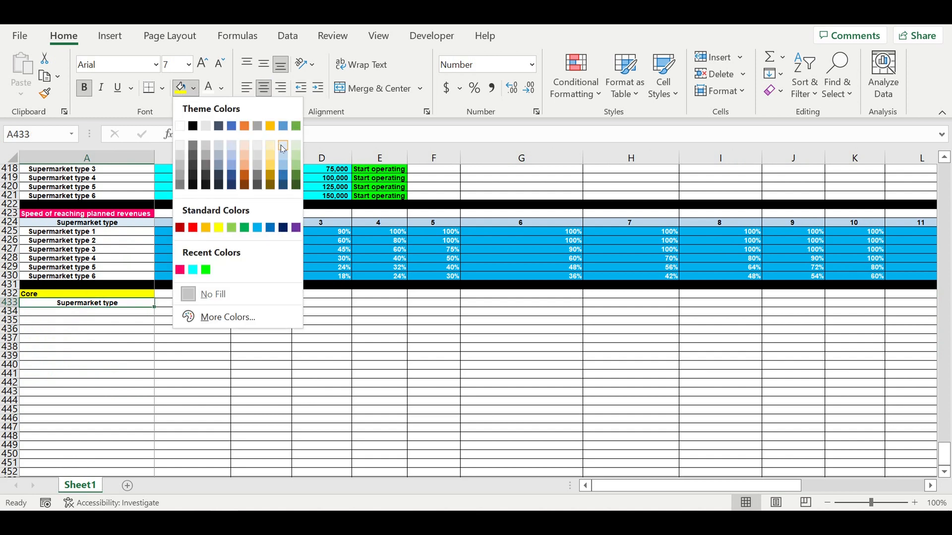
left_click(283, 146)
Start a helper row count by entering 1 in B434 and the formula =B434+1 in B435
left_click(129, 312)
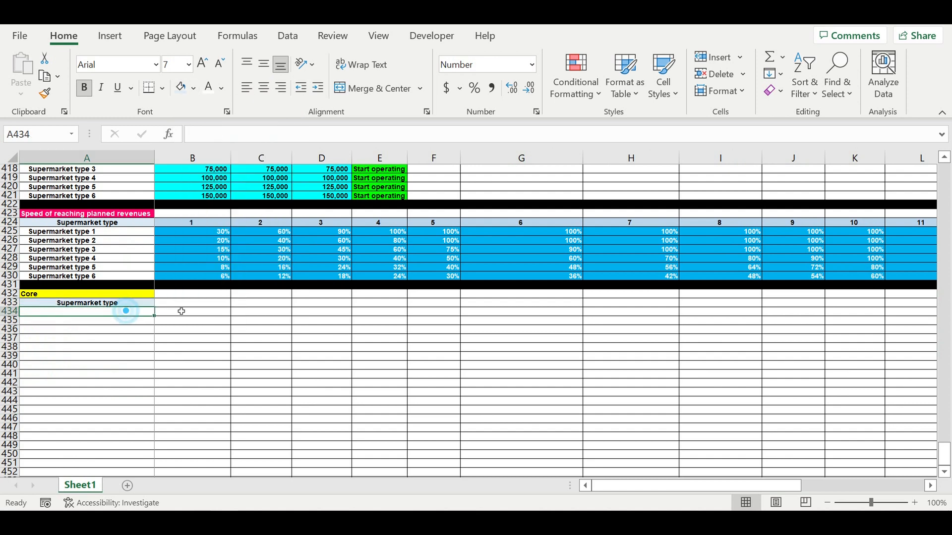
left_click(188, 315)
type("1")
key("Return")
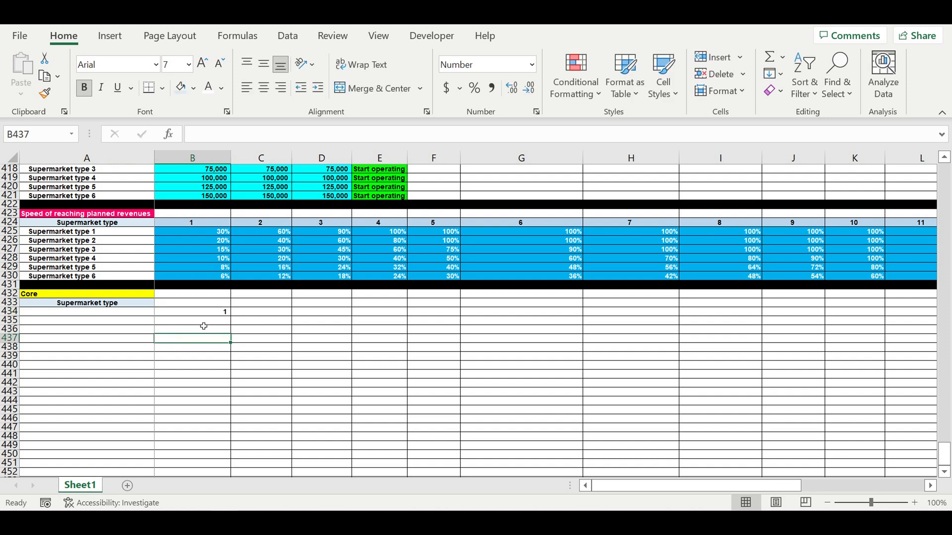
type("=")
left_click(206, 310)
type("+1")
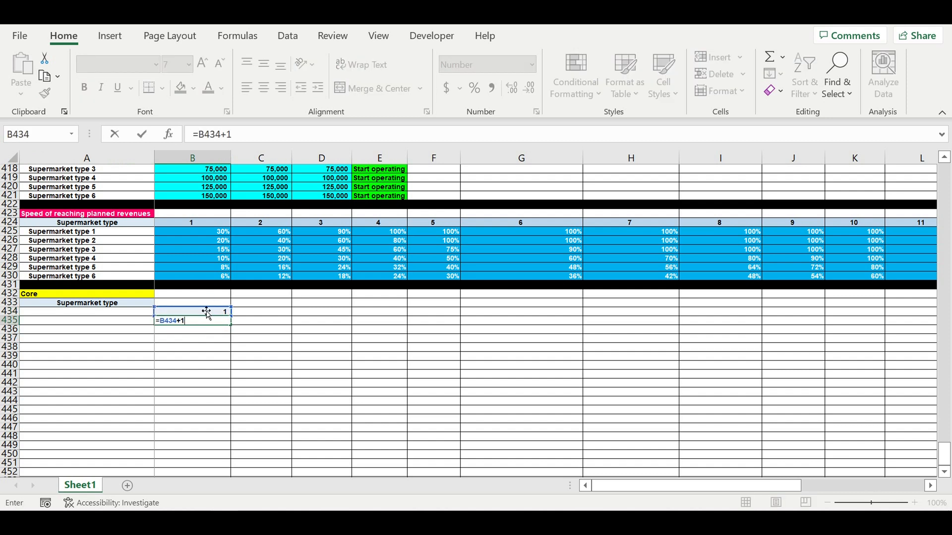
key("Return")
Extend the counting formula from B435 down to B463 so the numbering reaches 30
left_click(212, 320)
left_click_drag(236, 330, 231, 431)
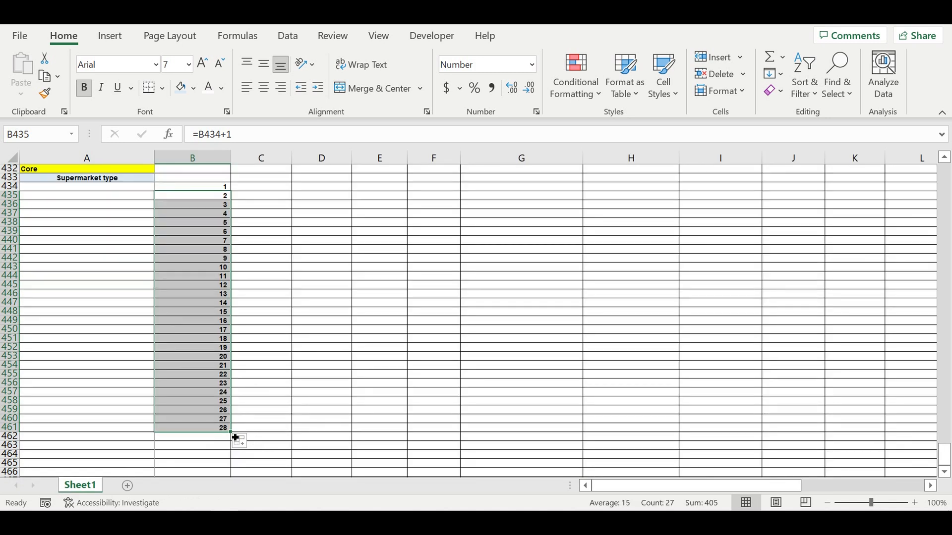
left_click_drag(231, 433, 231, 451)
left_click(283, 417)
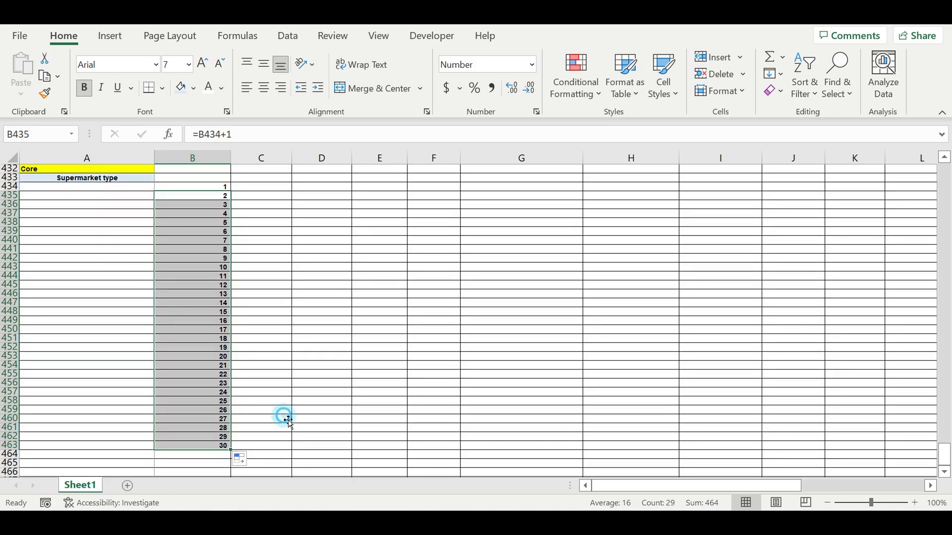
Fill the whole of row 464 black as the closing separator of the Core section
left_click(14, 455)
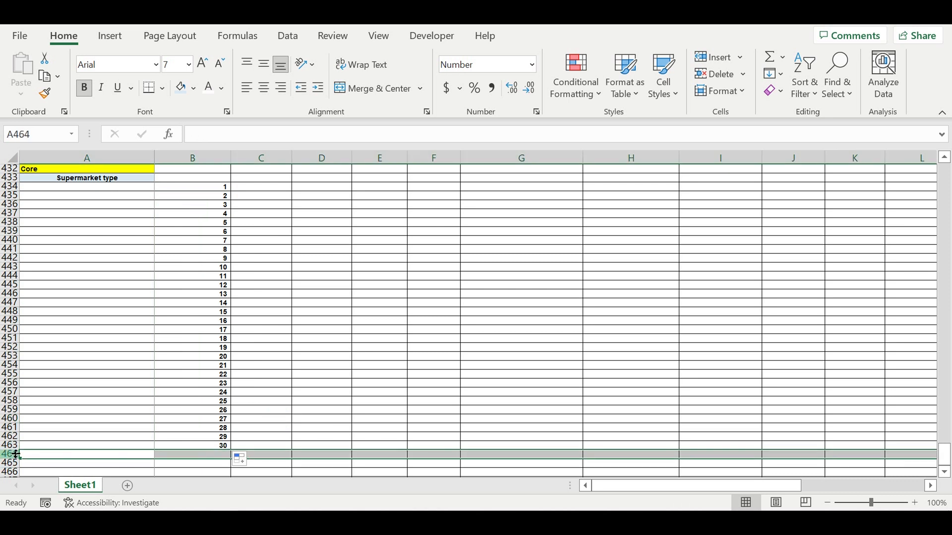
left_click(192, 88)
left_click(192, 126)
left_click(323, 256)
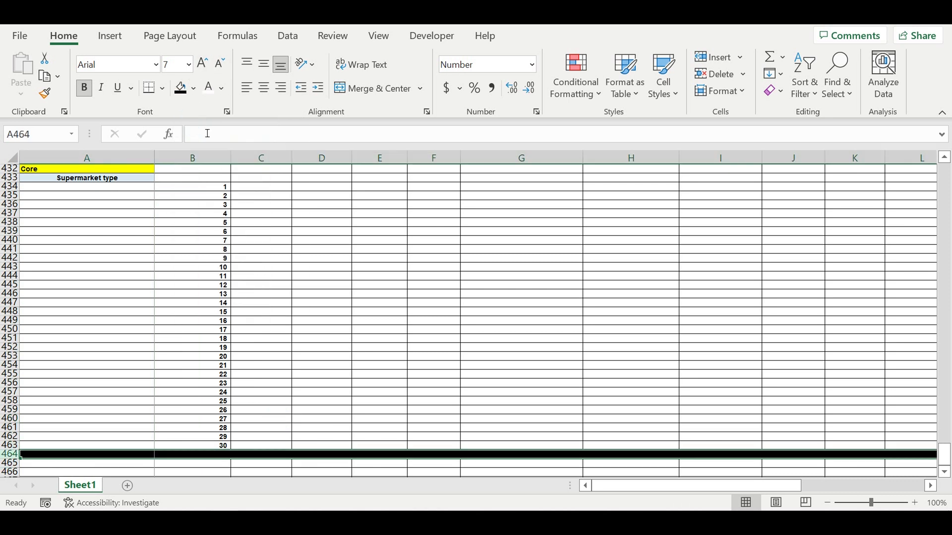
Clear the helper numbers from B434:B463
left_click(214, 186)
left_click_drag(215, 228, 213, 446)
key("Delete")
left_click(213, 259)
Add list data validation to A434 using the supermarket types in =$A$9:$A$14 as the source
left_click(117, 186)
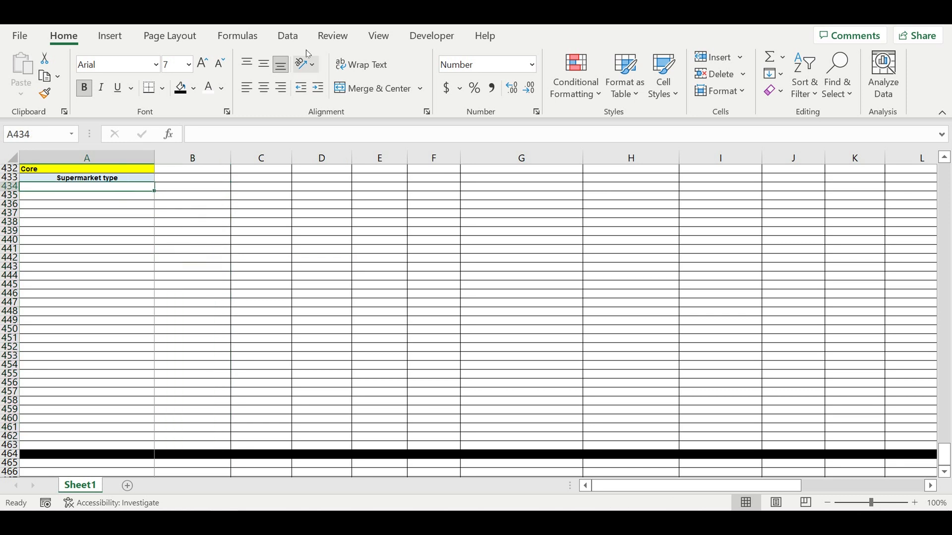
left_click(288, 36)
left_click(753, 91)
left_click(761, 110)
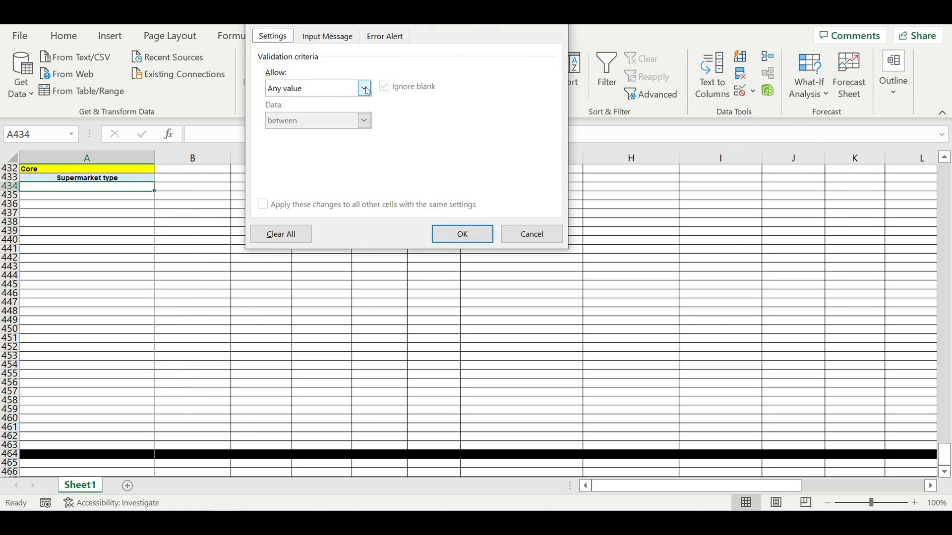
left_click(364, 90)
left_click(302, 135)
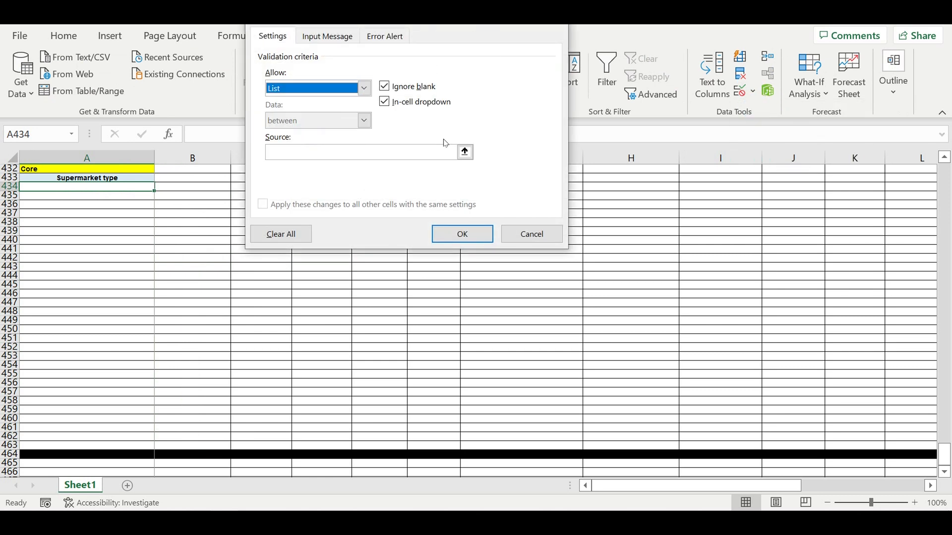
left_click(465, 152)
left_click_drag(943, 460, 943, 172)
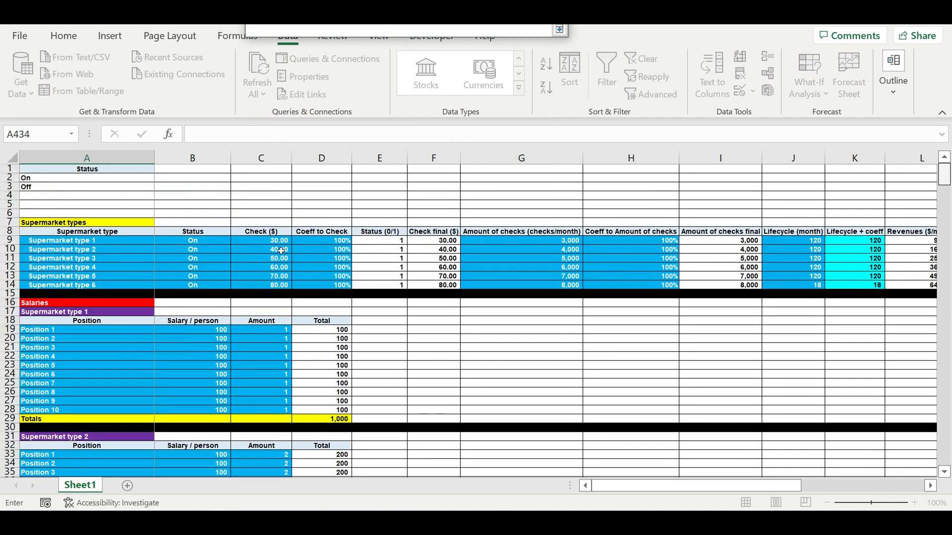
left_click_drag(44, 243, 88, 285)
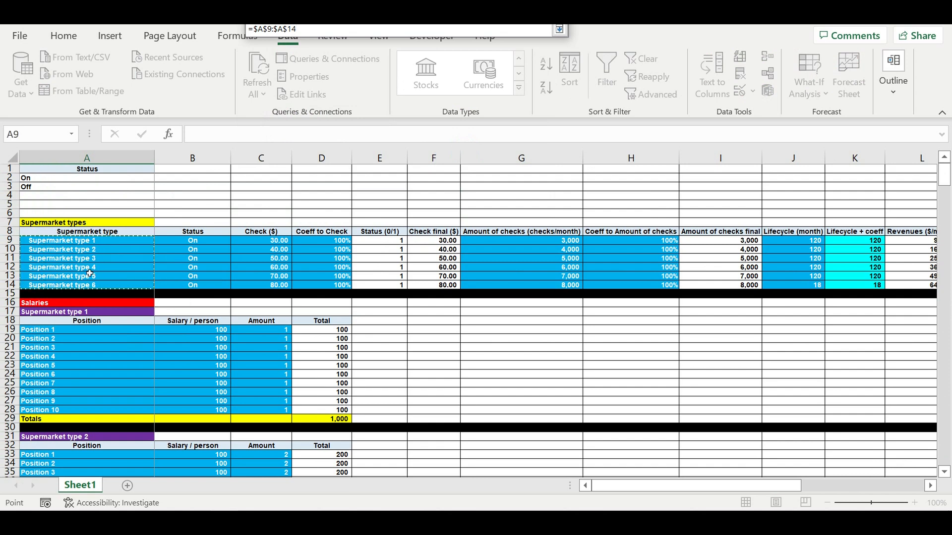
key("Return")
key("Return")
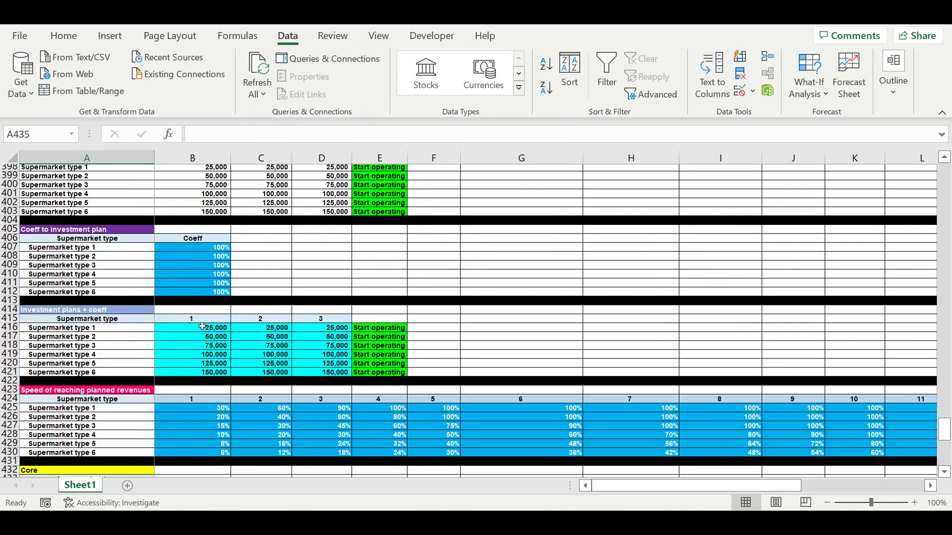
Fill the validated input cell A434 with the standard light blue color
key("Down")
key("Down")
key("Down")
key("Down")
scroll(220, 359, "down", 3)
left_click(141, 375)
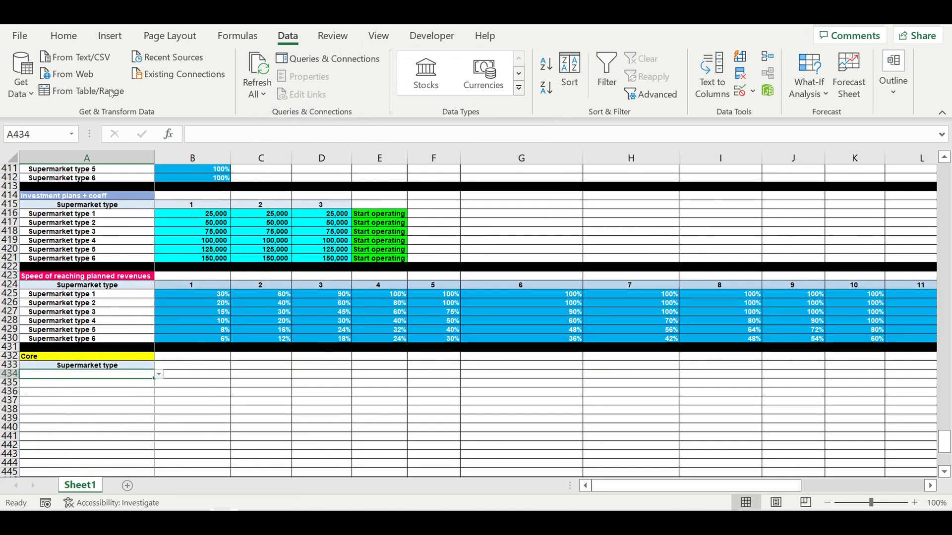
left_click(62, 36)
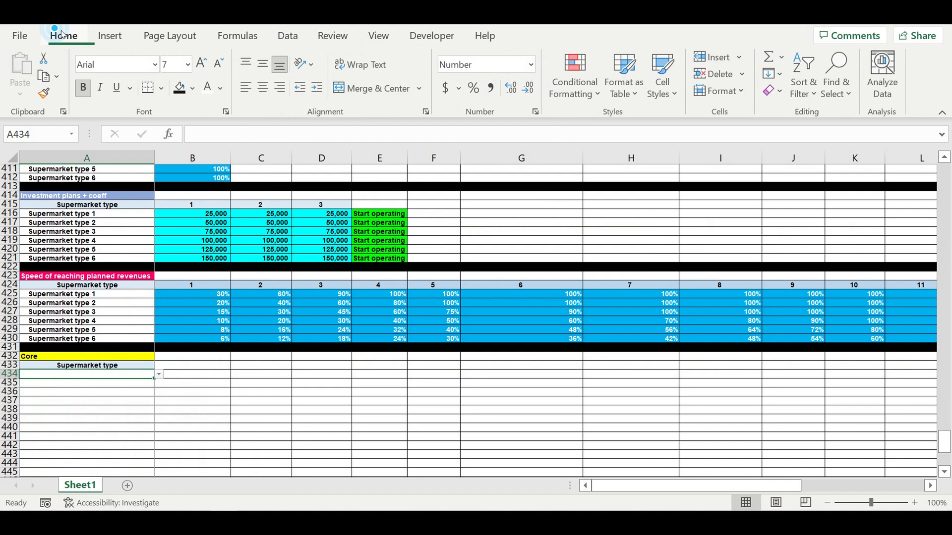
left_click(194, 90)
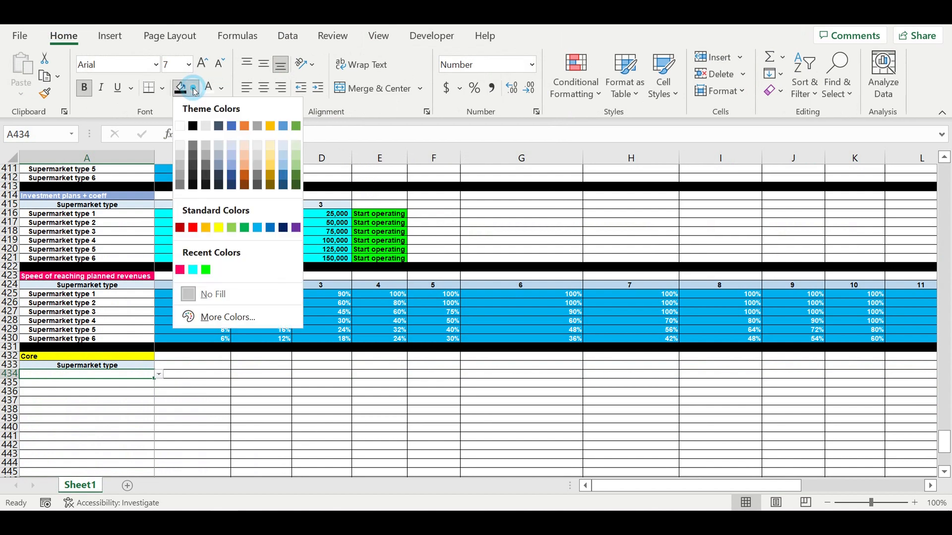
left_click(257, 228)
Copy A434 with its dropdown and blue fill down through A463, ending above the black separator row
scroll(223, 317, "down", 2)
scroll(224, 314, "down", 3)
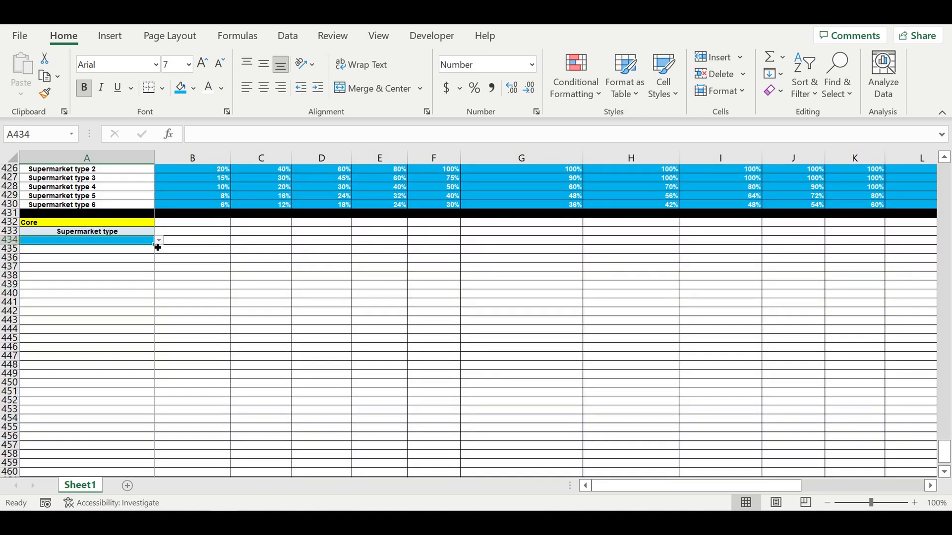
left_click_drag(158, 248, 156, 468)
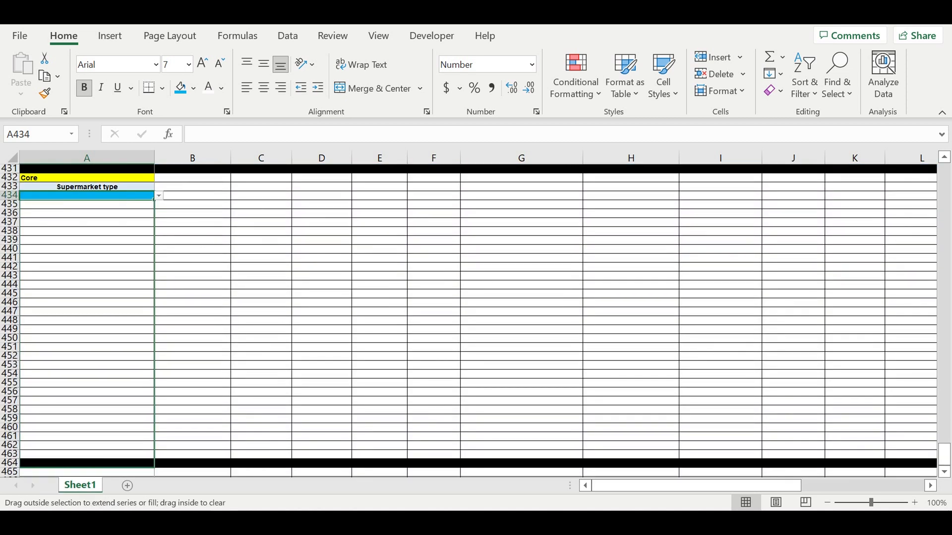
mouse_move(139, 434)
left_mouse_down()
mouse_move(130, 444)
mouse_move(132, 419)
mouse_move(130, 429)
left_mouse_up()
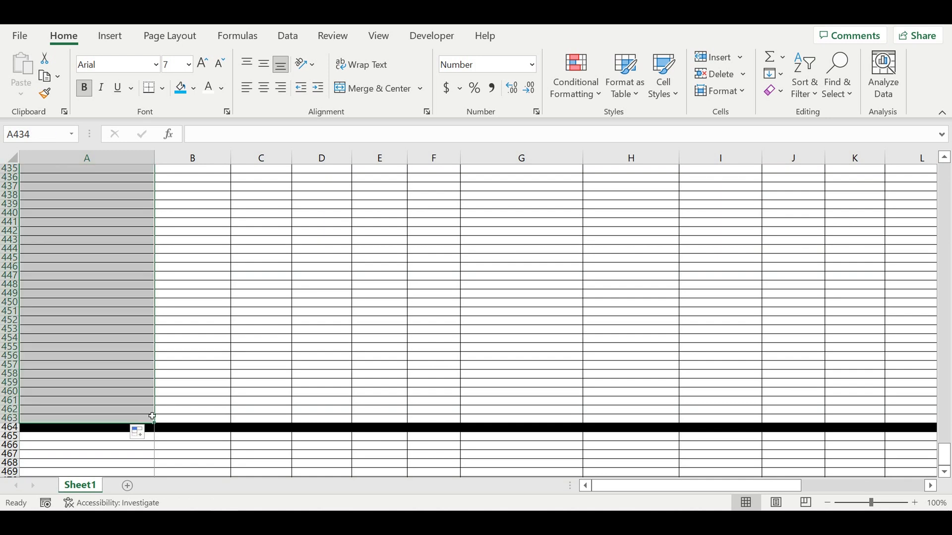
left_click(289, 338)
Choose Supermarket type 1 from the dropdown in A434 and Supermarket type 6 in A435
scroll(265, 310, "up", 6)
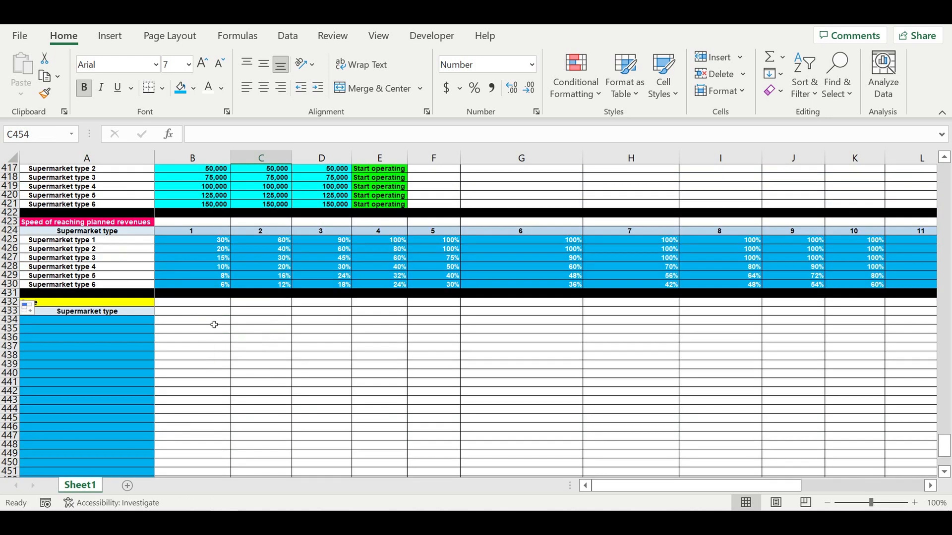
left_click(141, 323)
left_click(159, 321)
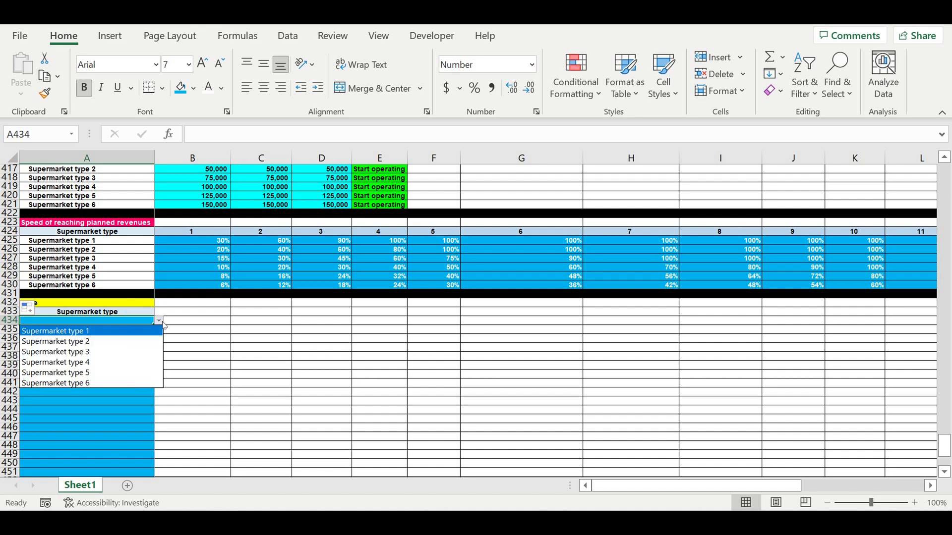
left_click(134, 331)
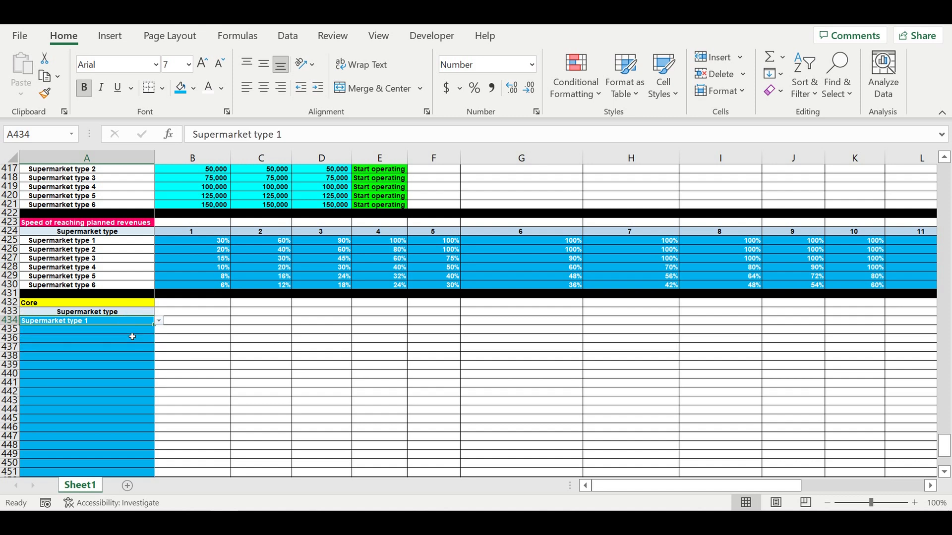
left_click(135, 329)
left_click(159, 329)
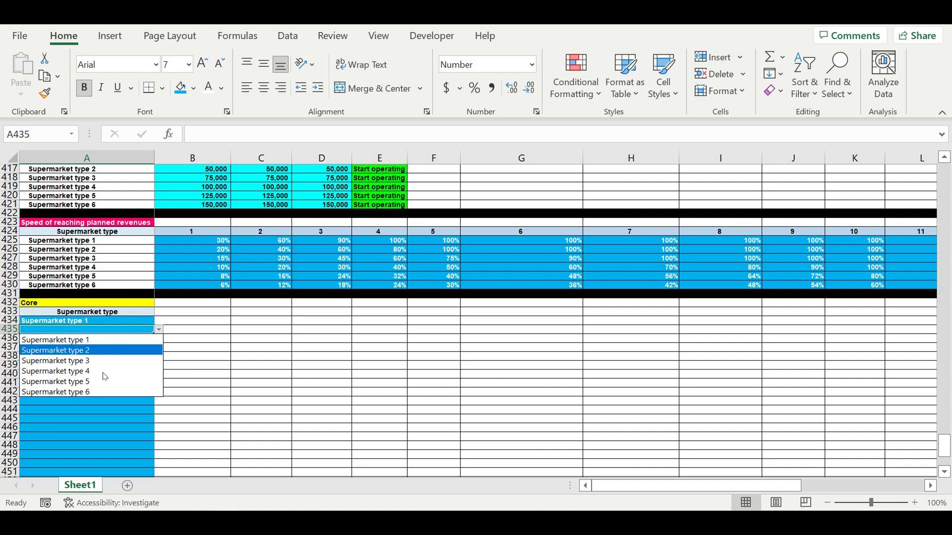
left_click(99, 392)
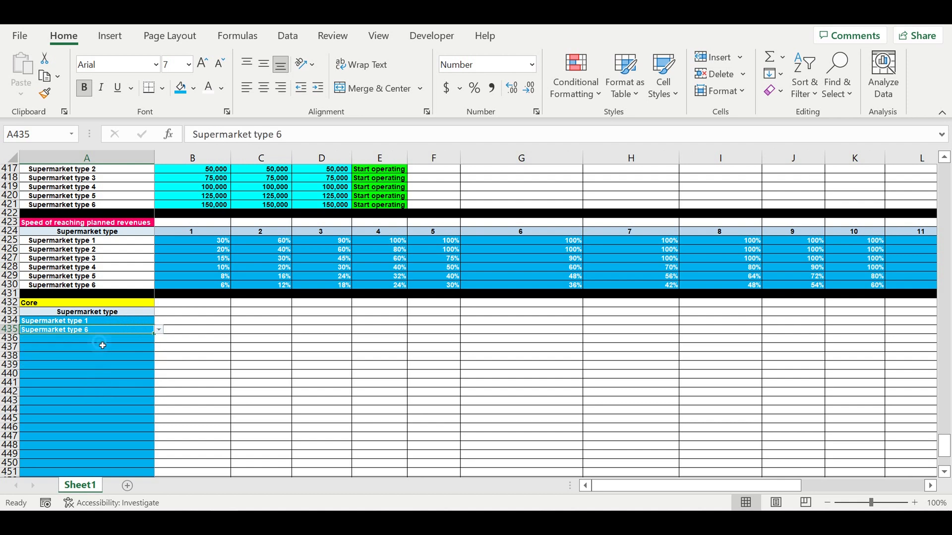
Choose Supermarket type 4 from the dropdown in A436 and Supermarket type 5 in A437
key("Down")
left_click(159, 339)
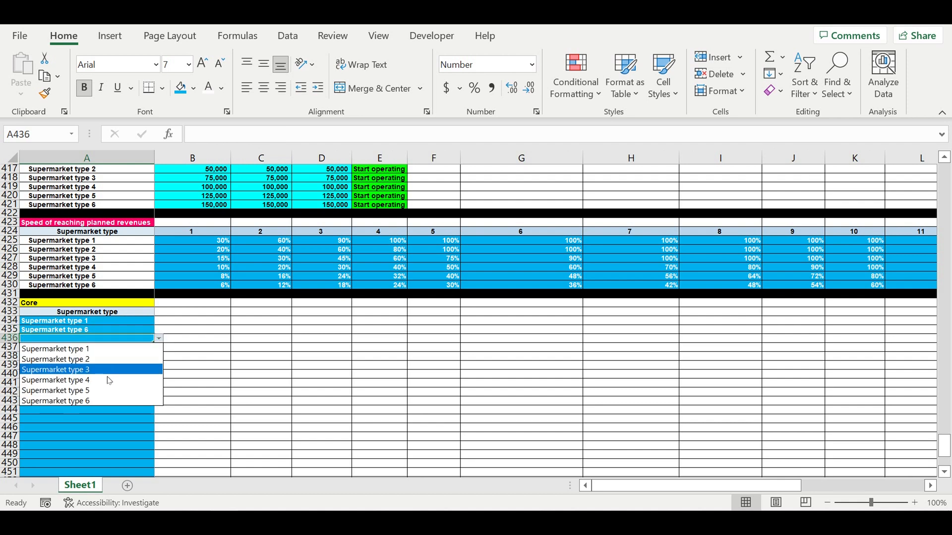
left_click(108, 380)
left_click(104, 365)
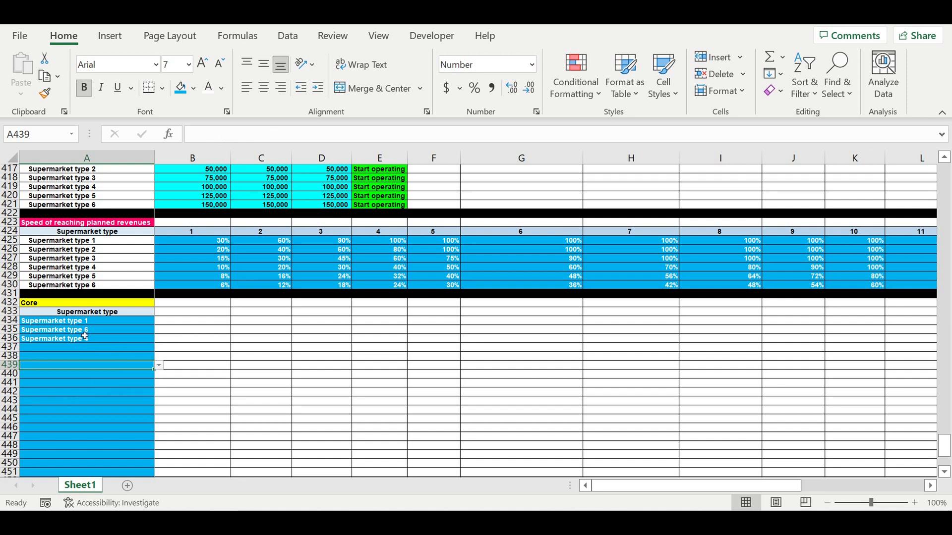
left_click(84, 330)
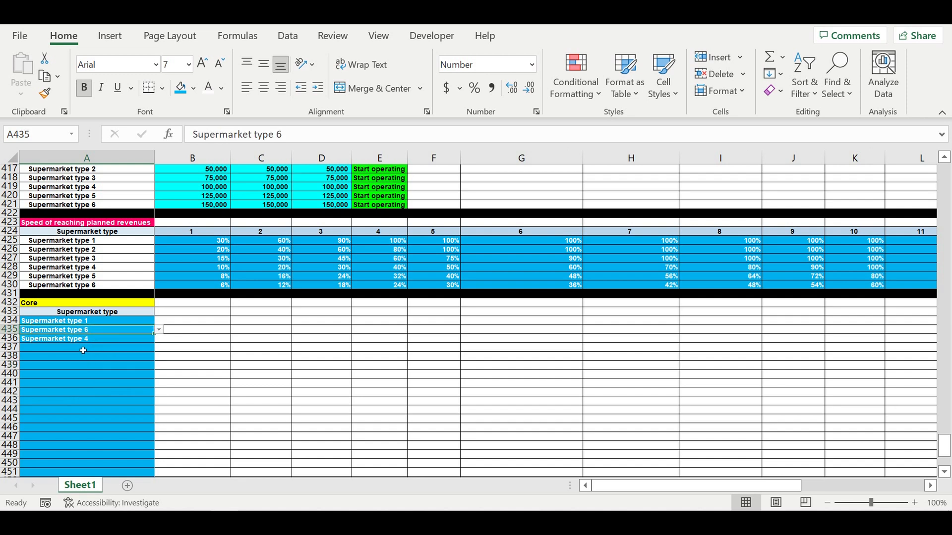
left_click(85, 347)
left_click(159, 348)
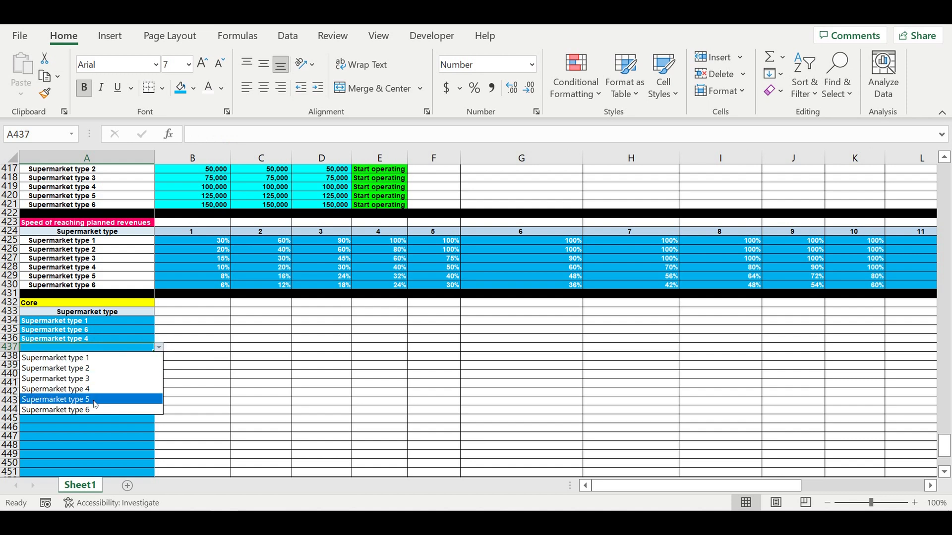
left_click(94, 400)
Choose Supermarket type 2 from the dropdown in A438 and Supermarket type 3 in A439
left_click(110, 358)
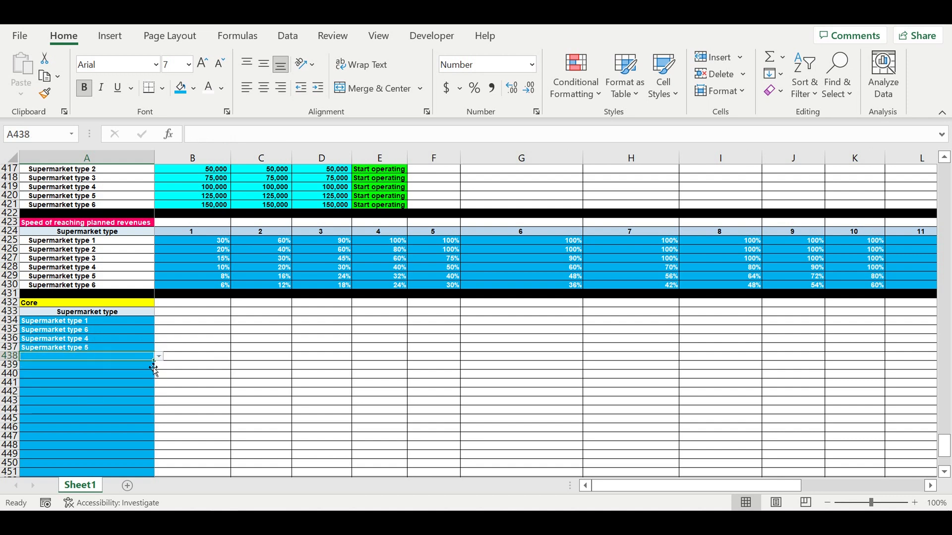
left_click(158, 356)
left_click(113, 380)
left_click(90, 368)
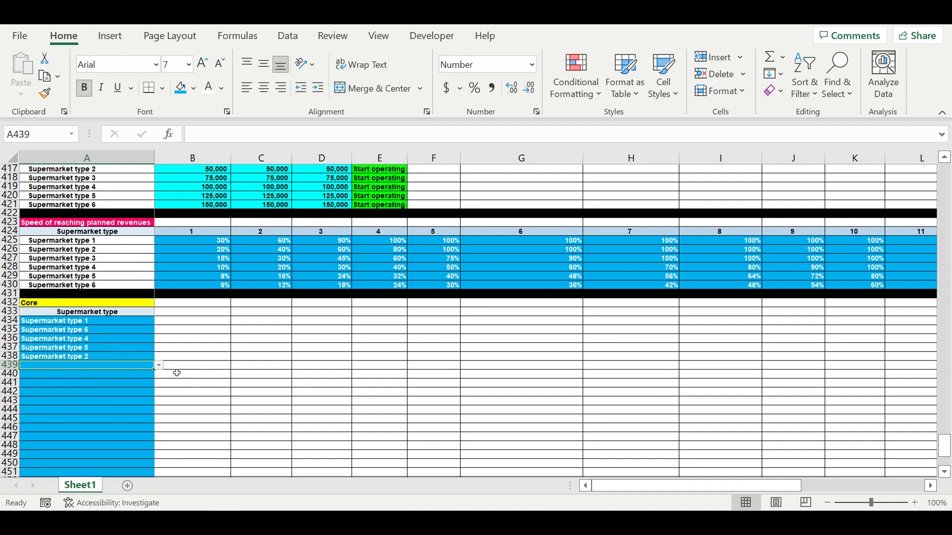
left_click(159, 365)
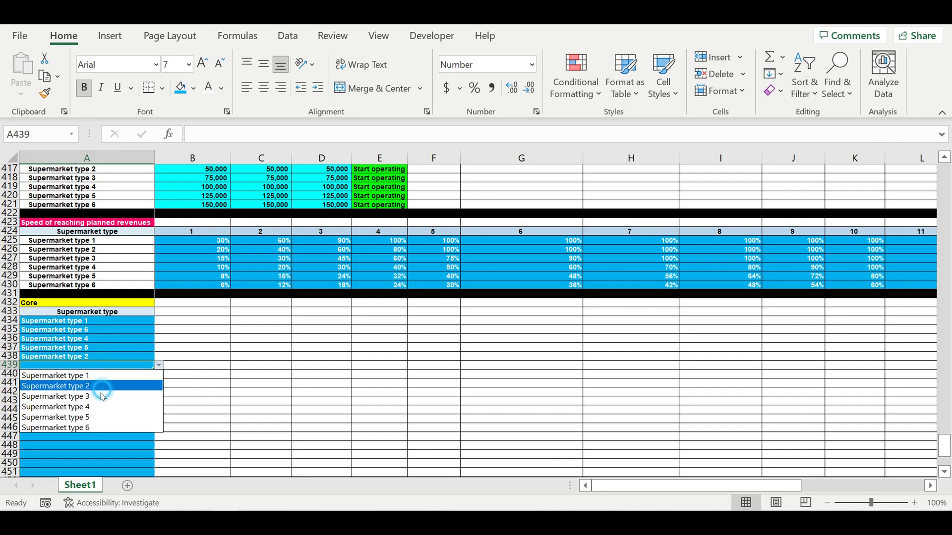
left_click(103, 396)
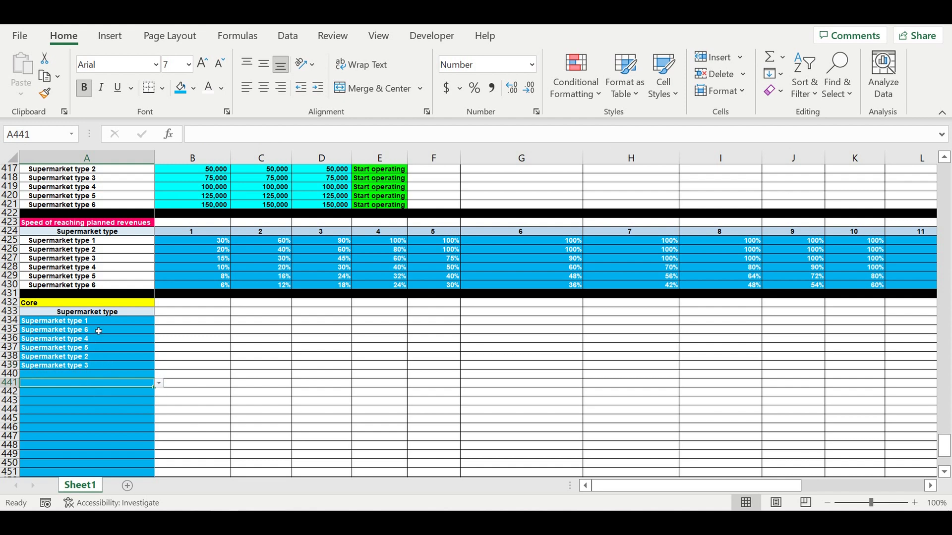
Copy the six chosen supermarket types in A434:A439 and paste them at A440 and A446
left_click_drag(94, 323, 87, 369)
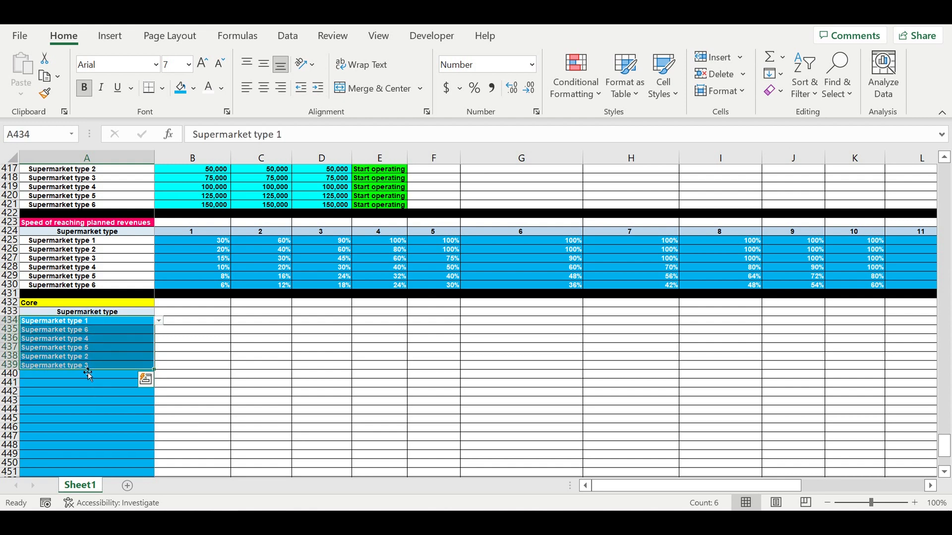
key("ctrl+c")
scroll(130, 376, "down", 2)
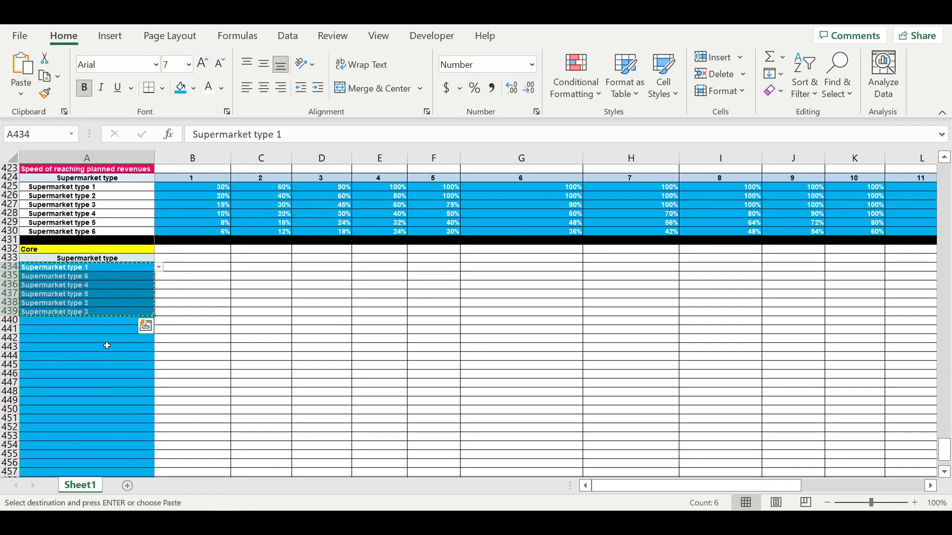
left_click(87, 322)
key("ctrl+v")
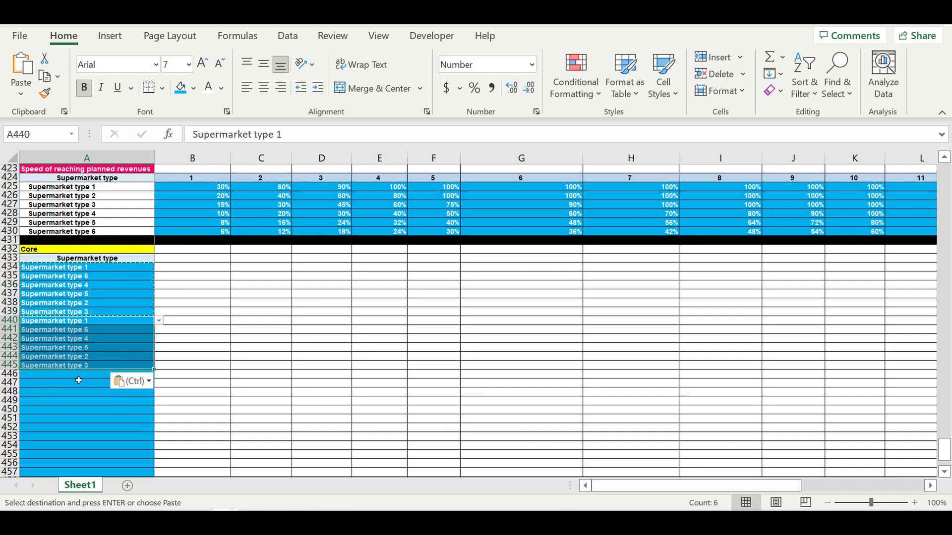
left_click(74, 378)
key("ctrl+v")
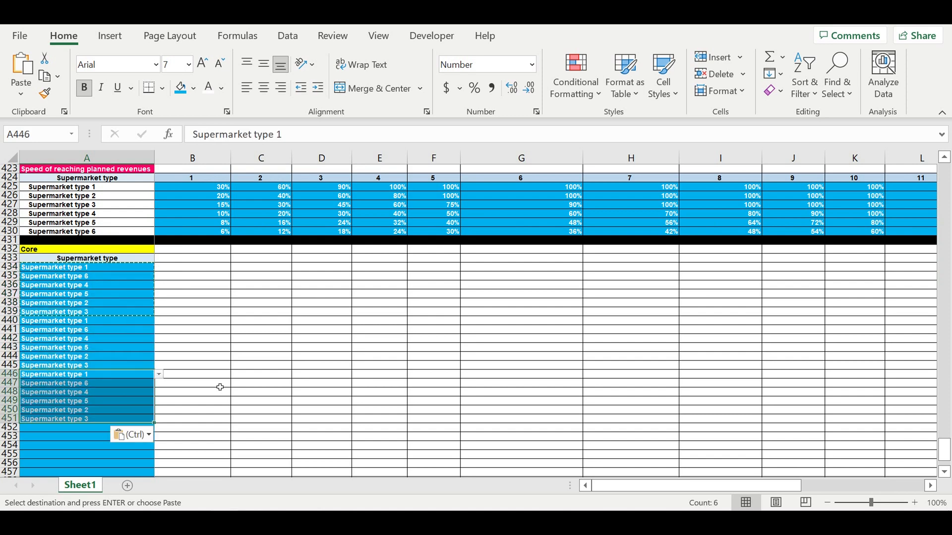
Paste the same block of six supermarket types at A452 and A458 to complete the list down to row 463
scroll(220, 387, "down", 4)
scroll(101, 312, "down", 2)
left_click(73, 271)
key("ctrl+v")
left_click(66, 323)
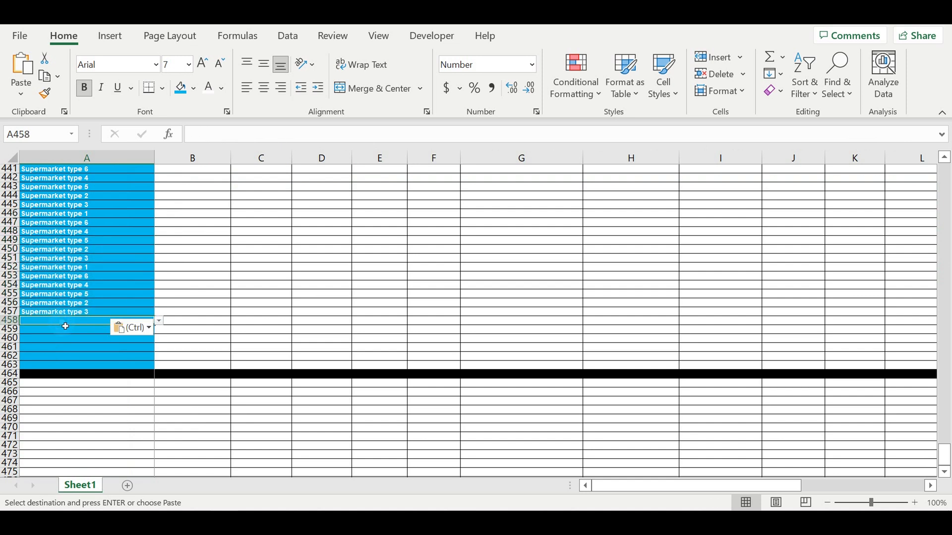
key("ctrl+v")
left_click(231, 341)
left_click(100, 273)
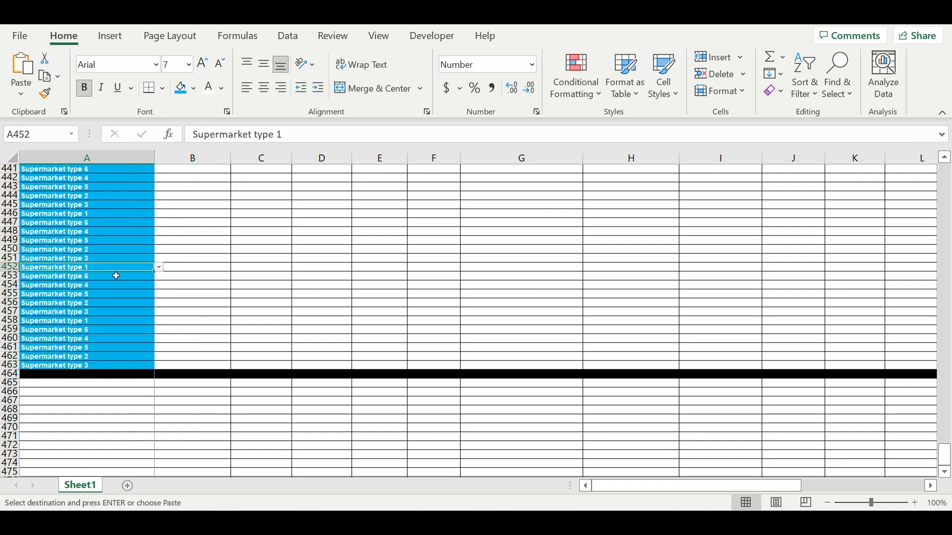
Extend the Core header cell A433 with its formatting across to C433
scroll(116, 276, "up", 5)
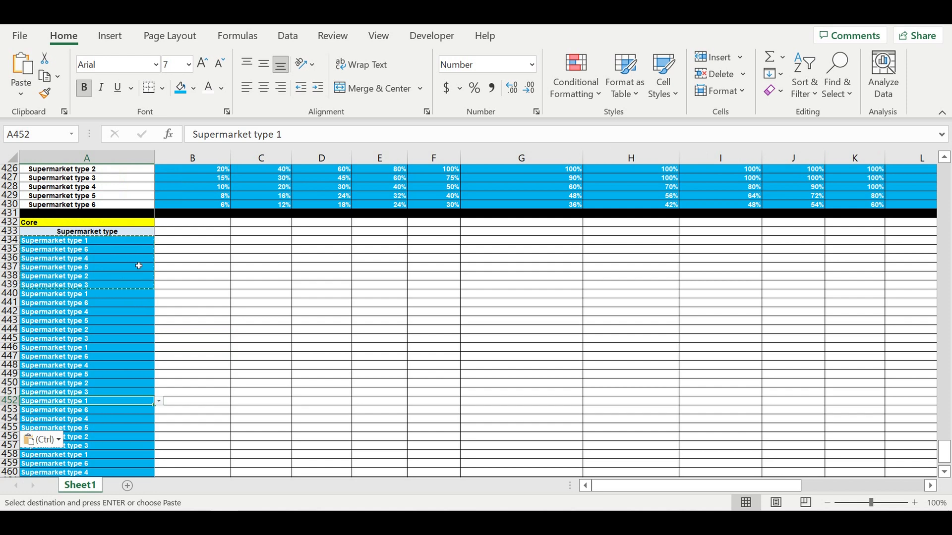
left_click(144, 234)
left_click_drag(158, 240, 253, 245)
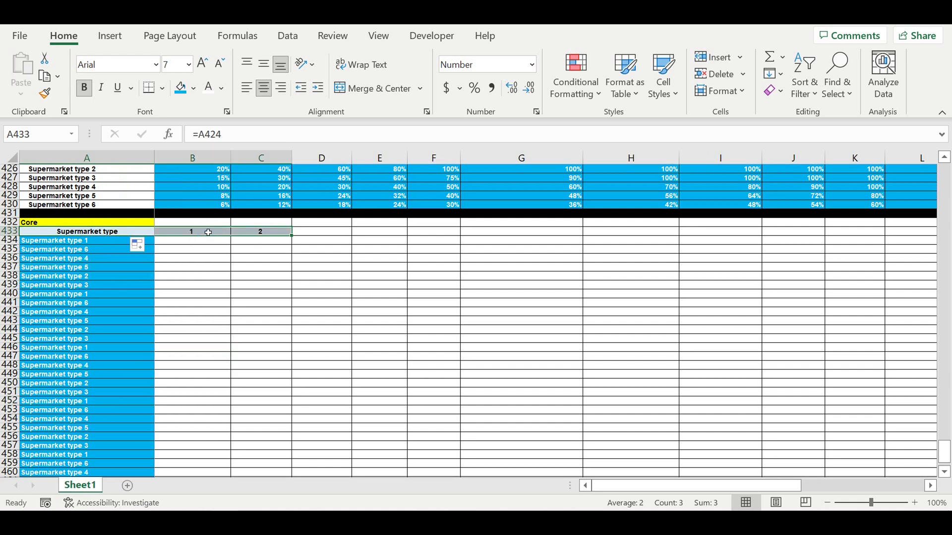
Replace the header in B433 with ON/OFF
left_click(206, 232)
type("O")
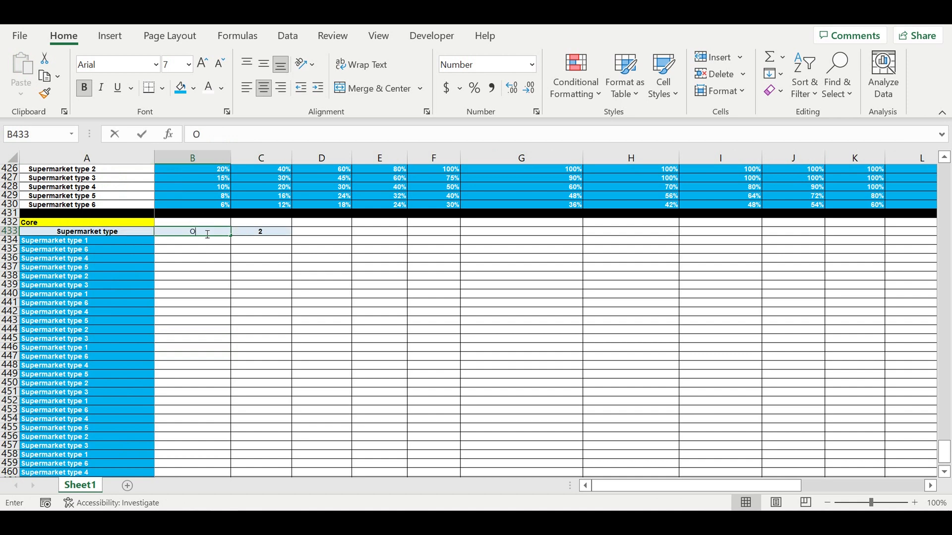
type("N/OFF")
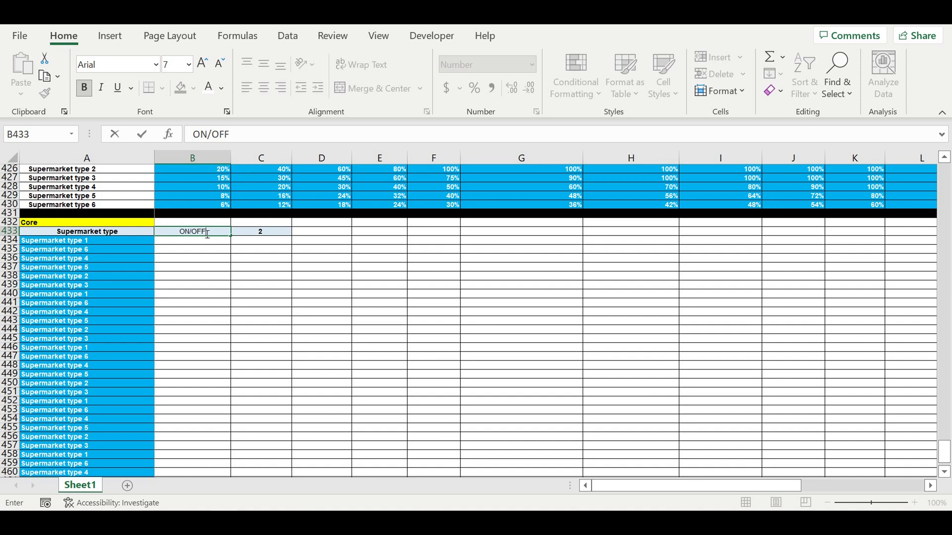
key("Return")
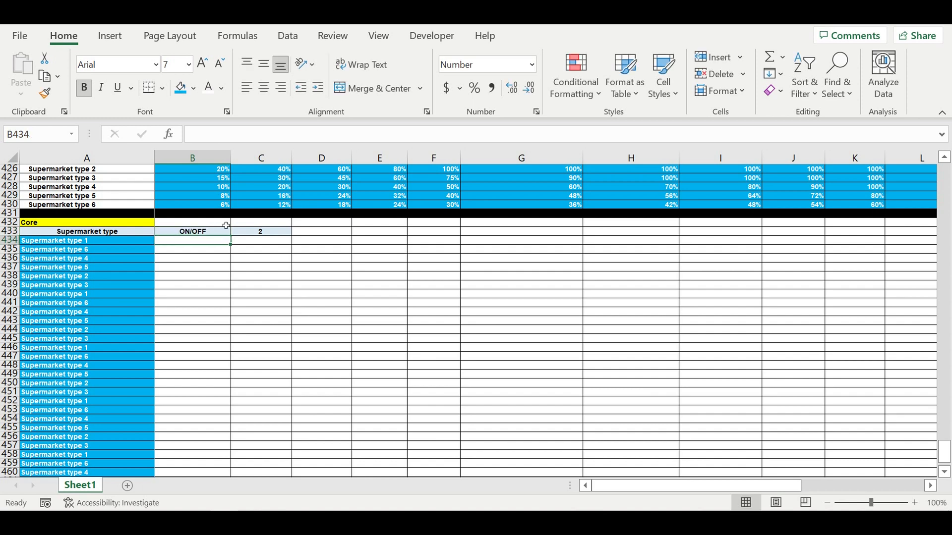
Copy the ON/OFF header from B433 into C433 and extend its text to ON/OFF (0/1)
left_click(256, 232)
left_click(198, 233)
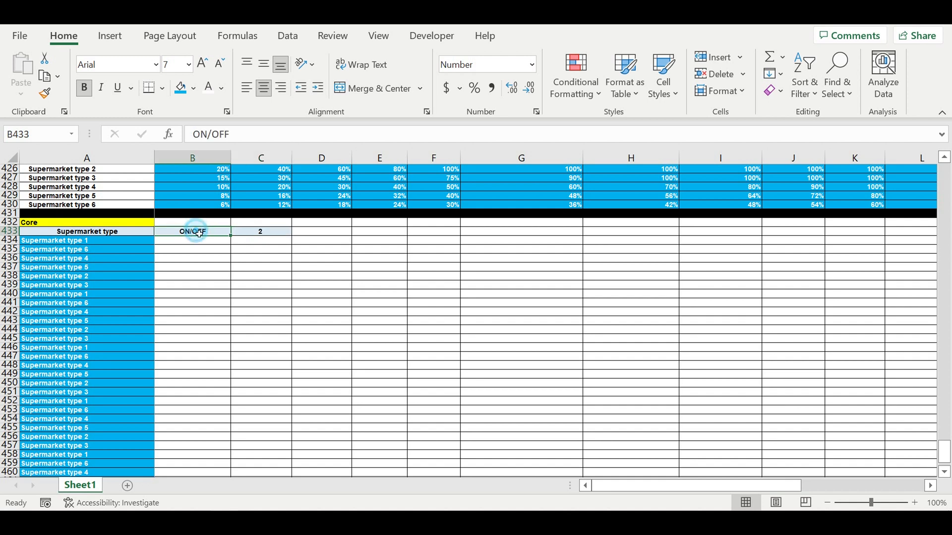
key("ctrl+c")
left_click(257, 233)
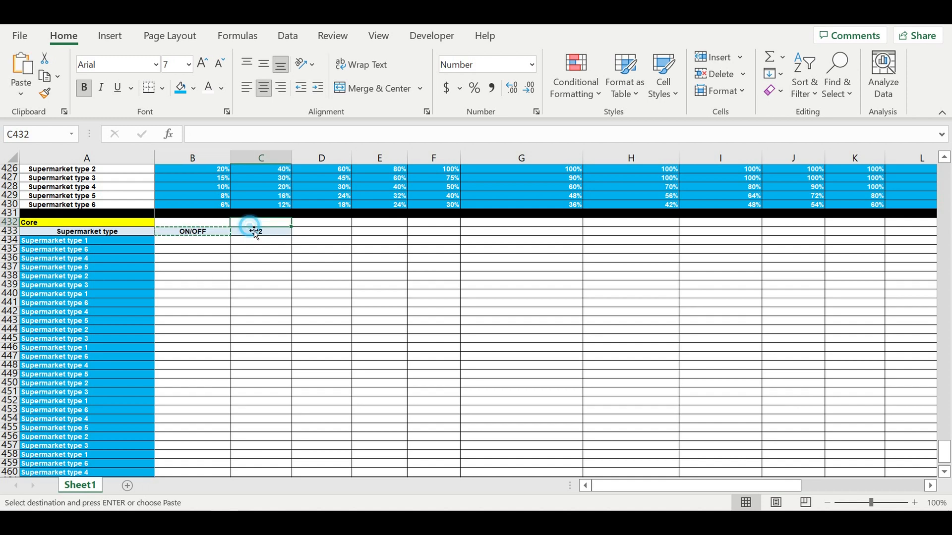
key("ctrl+v")
left_click(259, 250)
left_click(257, 233)
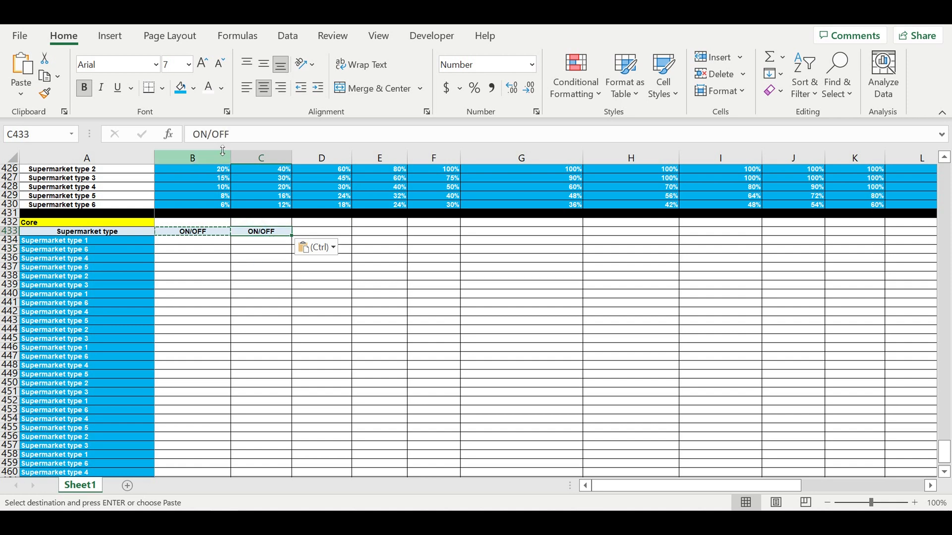
key("Escape")
left_click(248, 138)
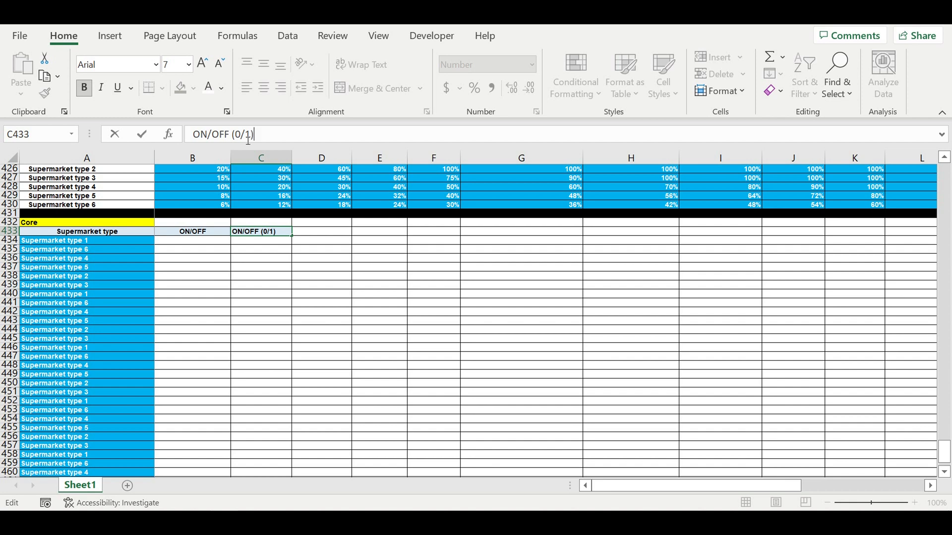
type("(0/1)")
key("Return")
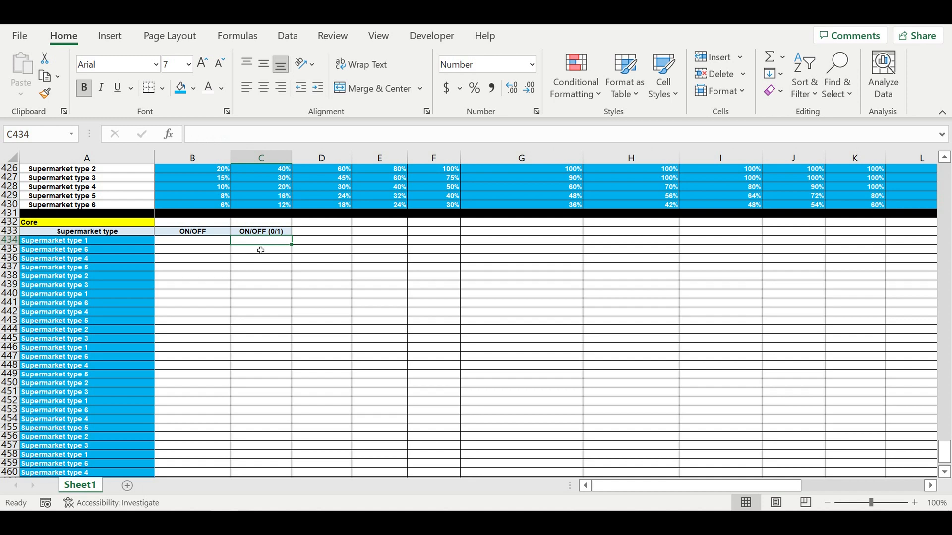
Add list data validation to B434 using the On and Off statuses in A2:A3 as the source
left_click(212, 242)
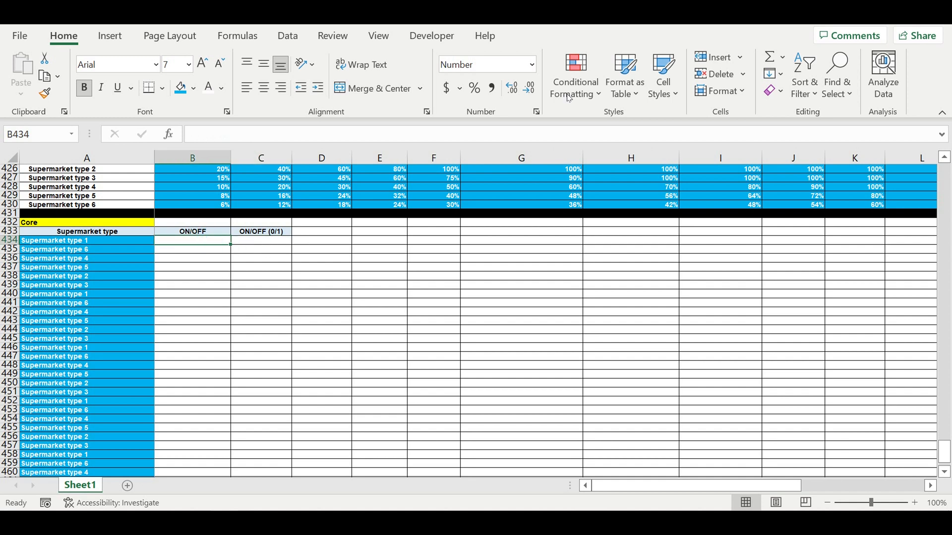
left_click(288, 36)
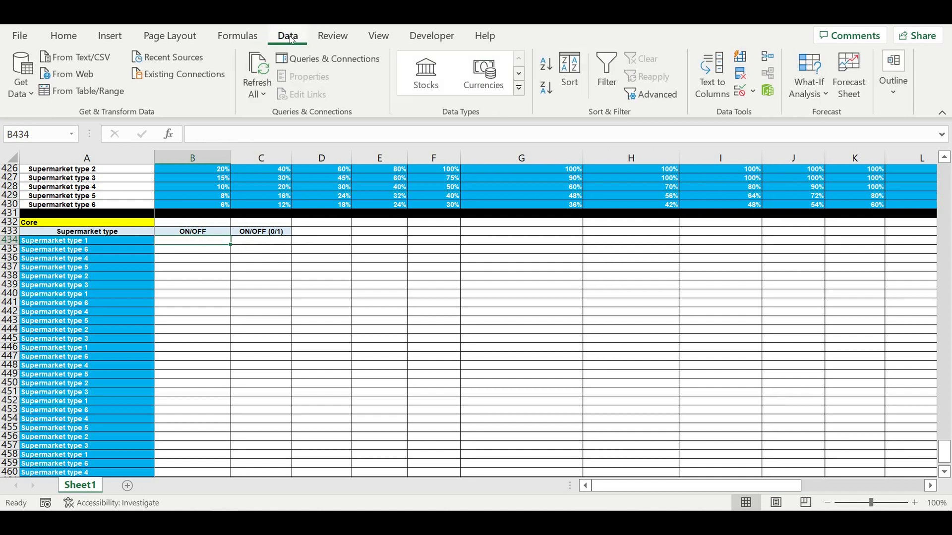
left_click(744, 95)
left_click(756, 110)
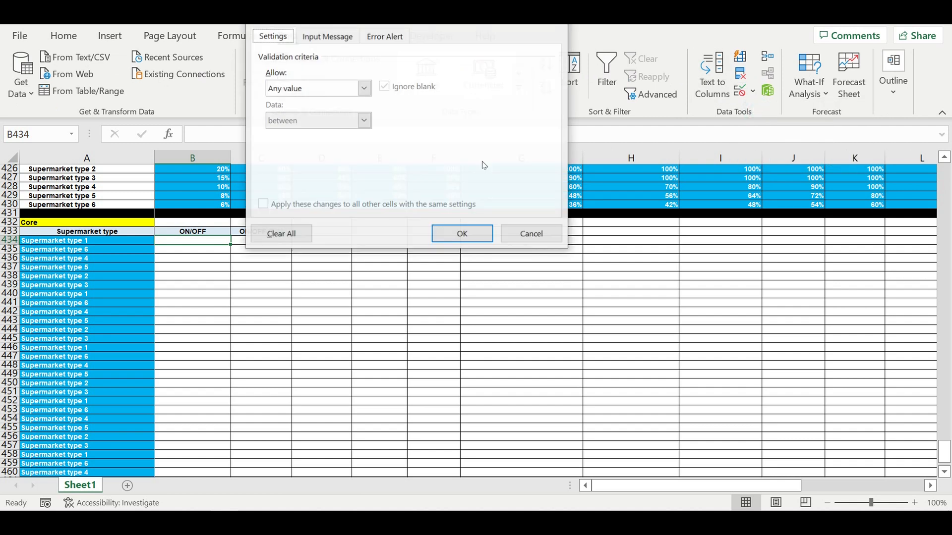
left_click(364, 88)
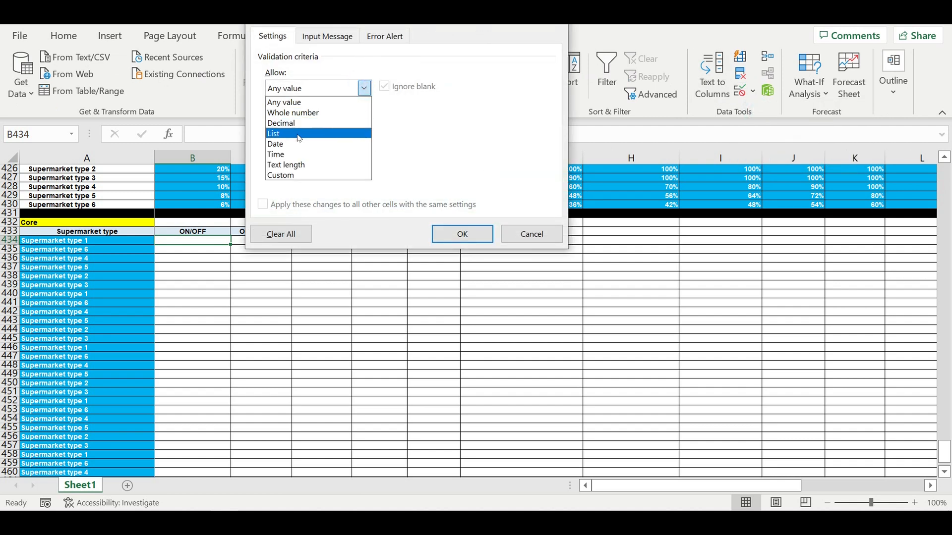
left_click(288, 134)
left_click(463, 158)
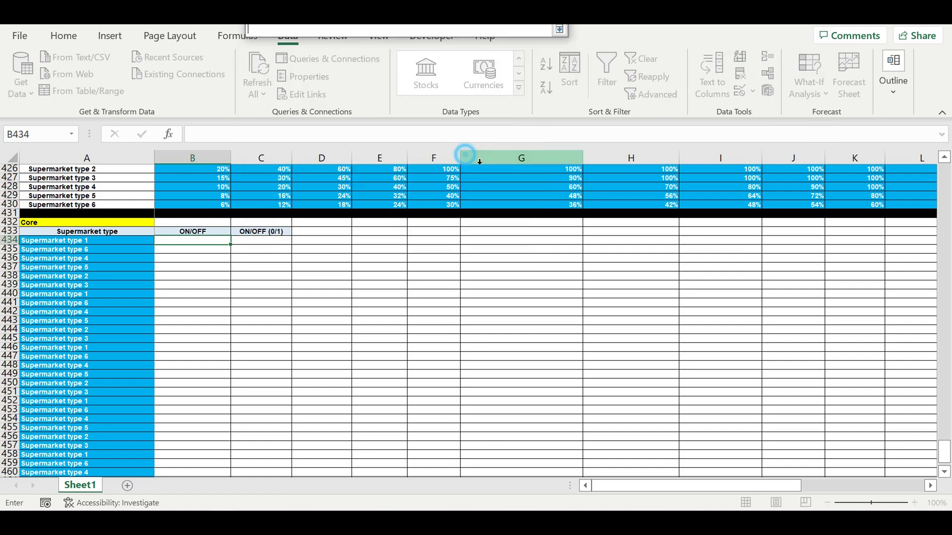
left_click_drag(945, 452, 945, 175)
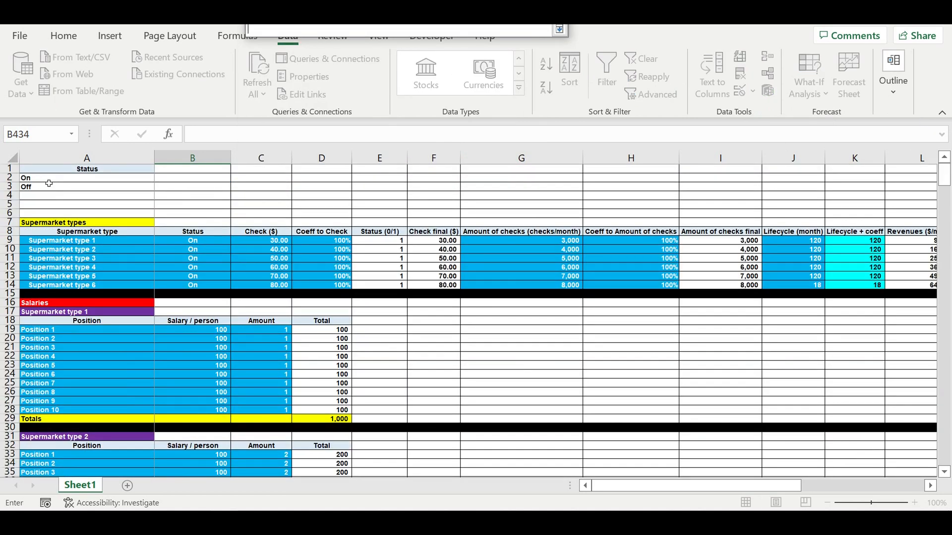
left_click_drag(40, 179, 113, 199)
key("Return")
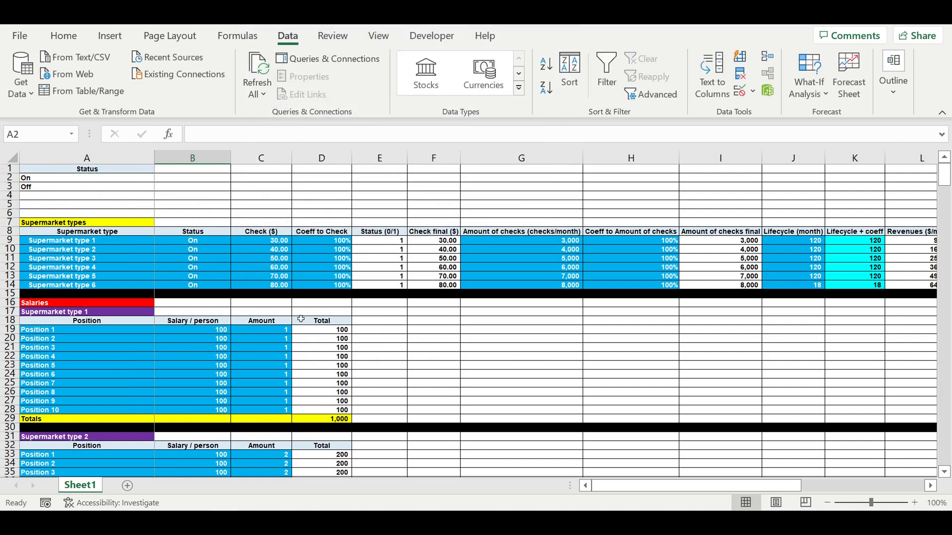
Choose On from the dropdown in B434 of the Core section
scroll(212, 349, "down", 6)
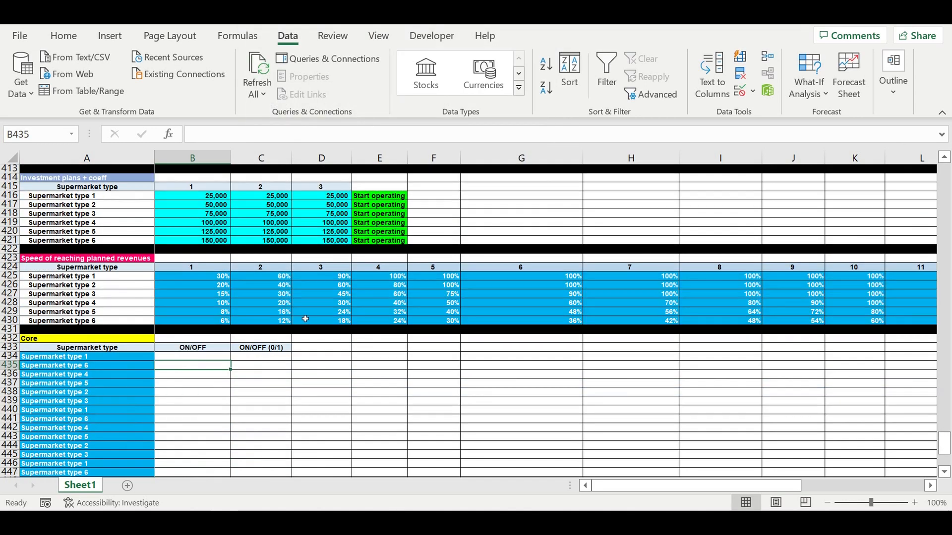
left_click(209, 306)
left_click(235, 303)
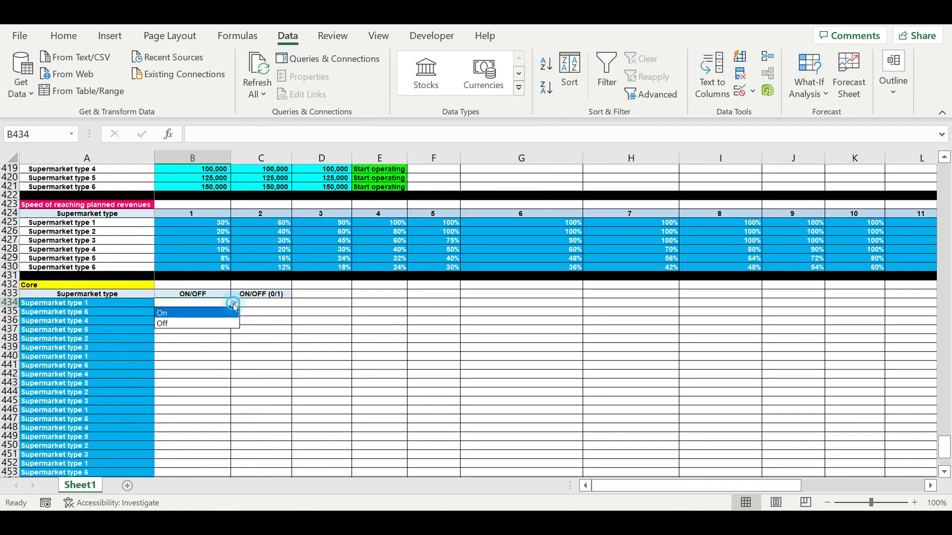
left_click(215, 312)
Fill B434 with the standard light blue color and copy it down through B463, ending above the black separator row
left_click(63, 35)
left_click(264, 87)
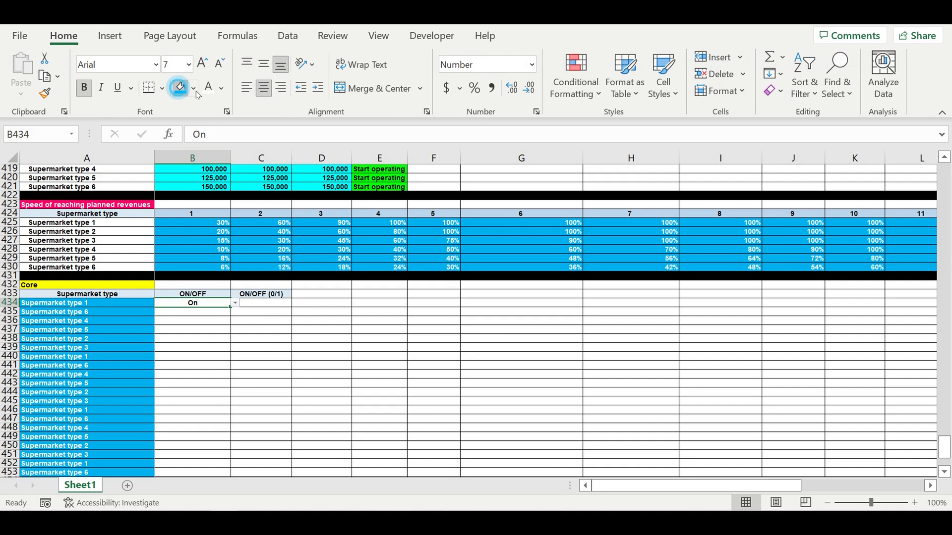
left_click(180, 88)
left_click_drag(234, 312, 205, 459)
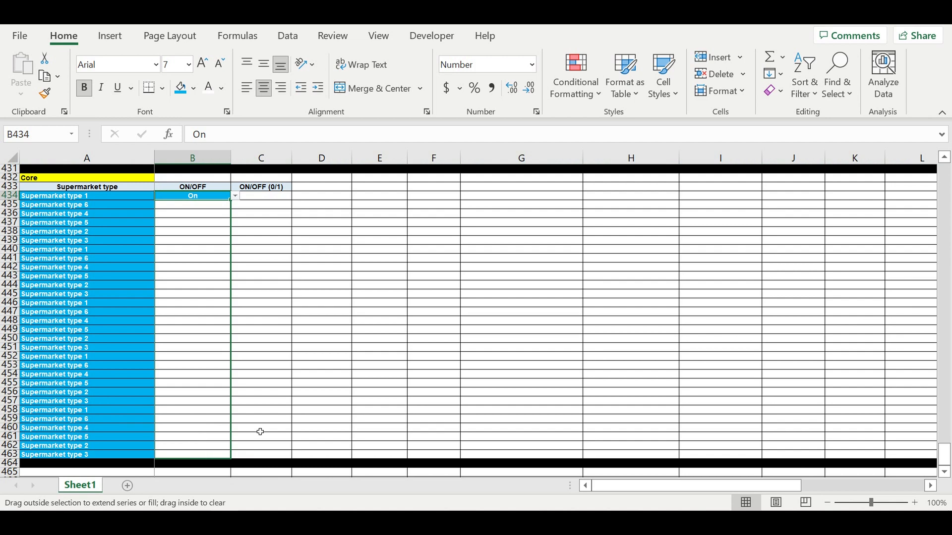
Enter a formula in C434 that returns 1 if B434 equals the On status in $A$2 and 0 otherwise
left_click(344, 295)
scroll(349, 237, "up", 4)
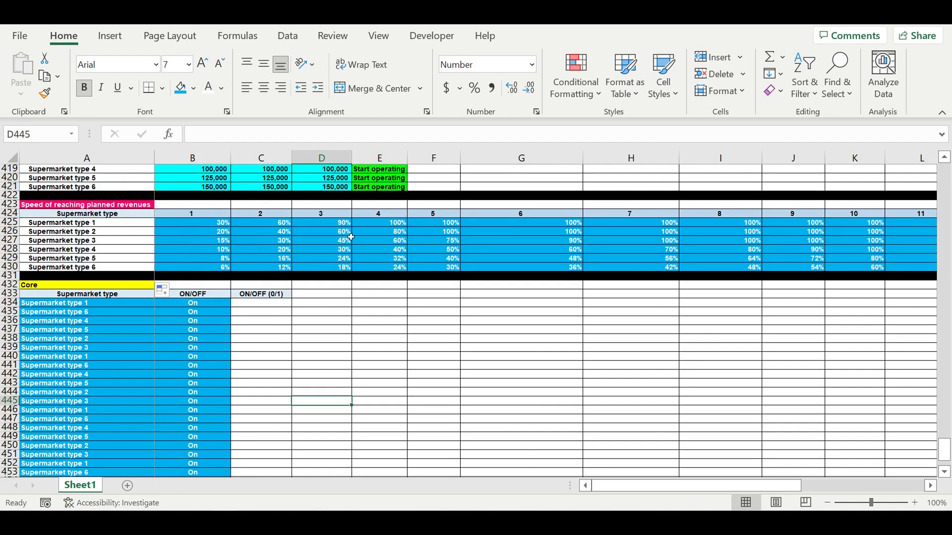
left_click(268, 304)
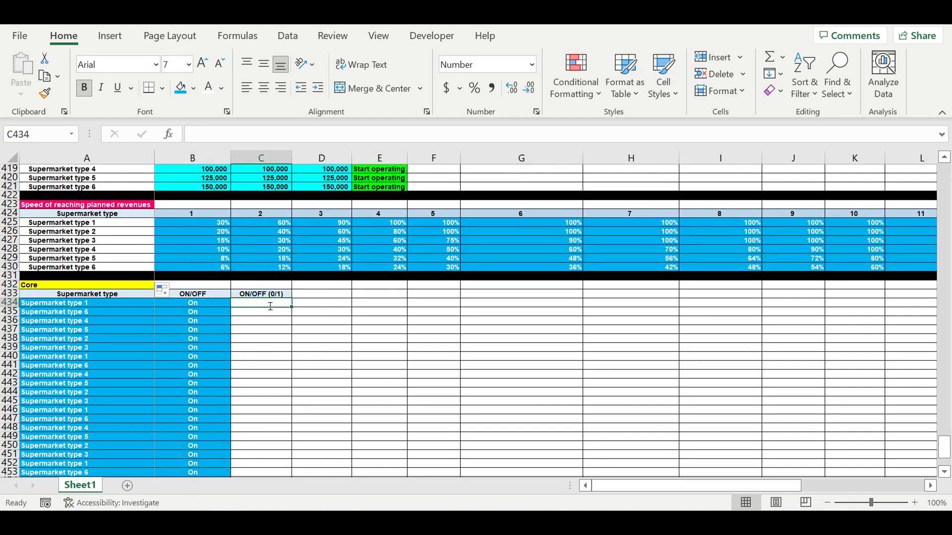
type("=if(")
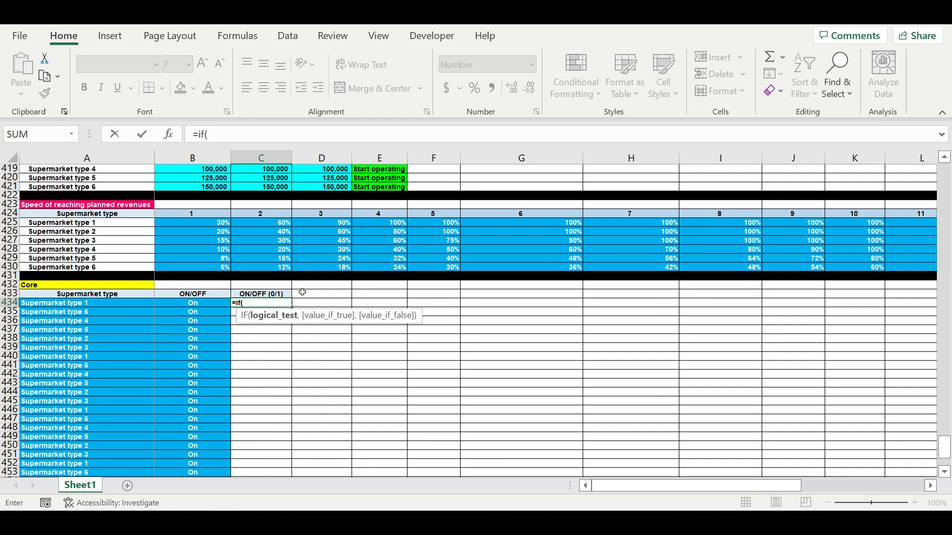
left_click(194, 304)
type("=")
left_click_drag(946, 449, 917, 64)
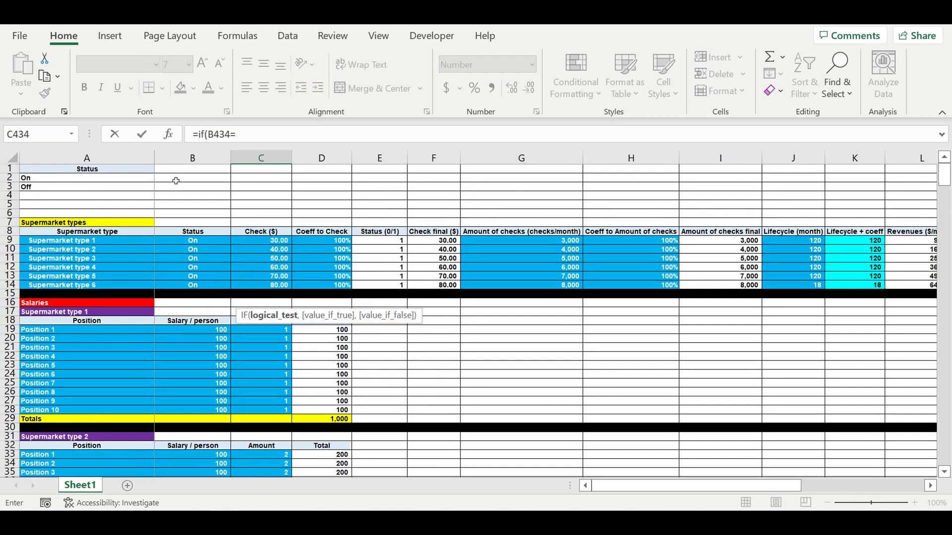
left_click(63, 181)
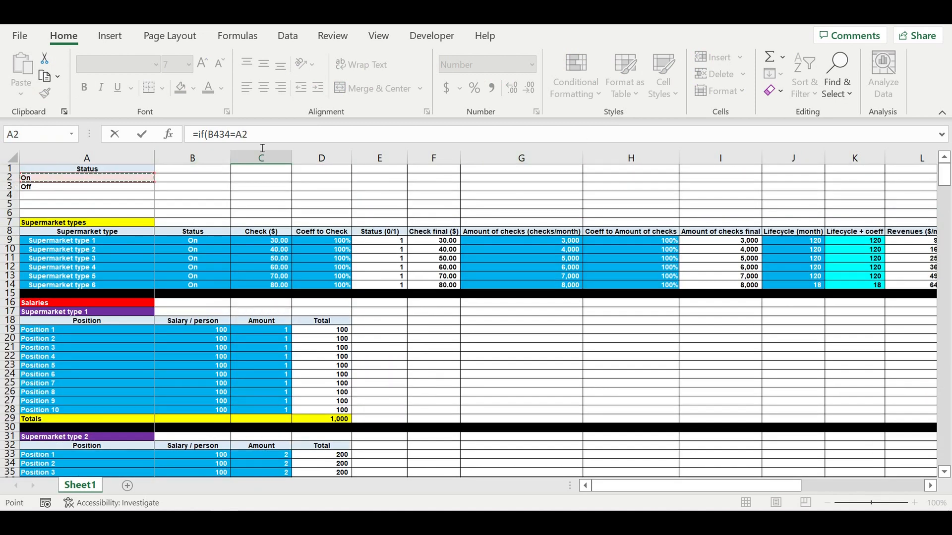
key("Left")
type("$2")
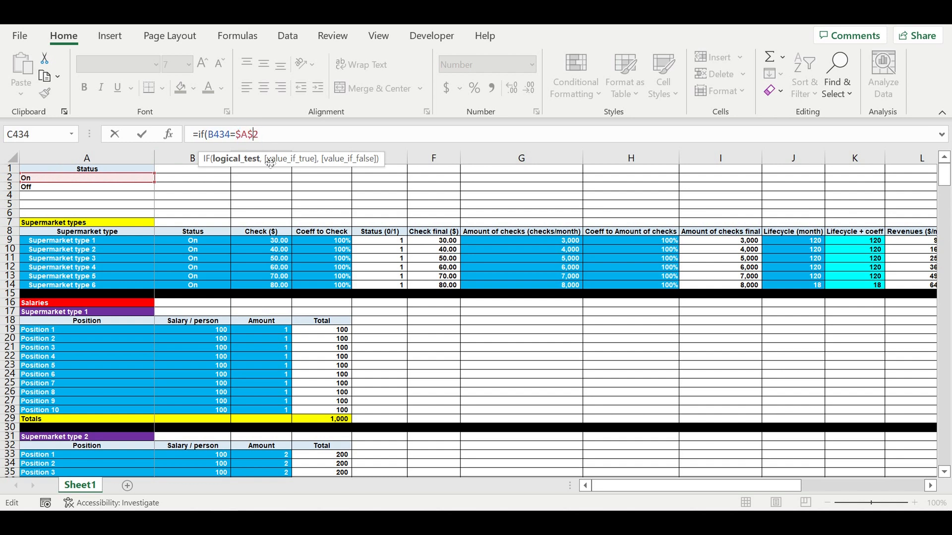
type(",1,0)")
key("ctrl+Return")
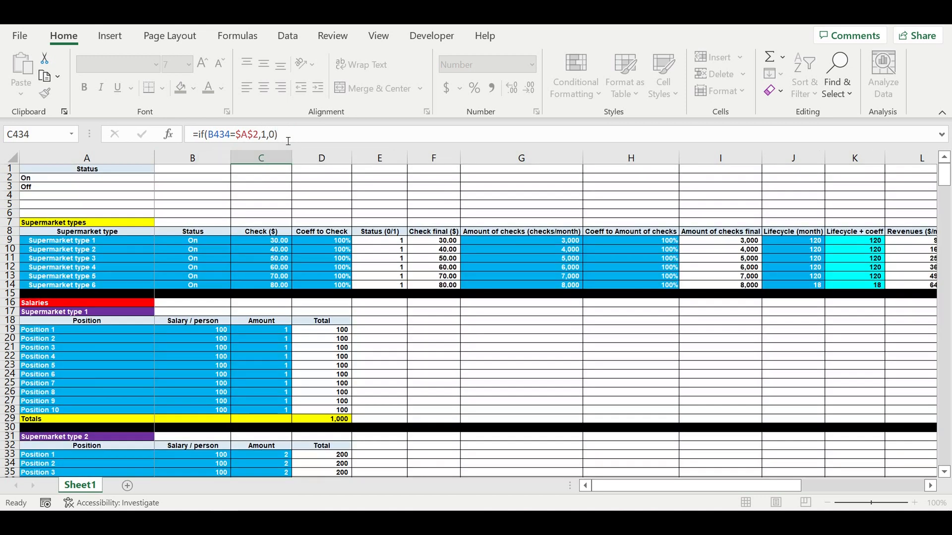
Copy the C434 formula down through C463 and center the values in that range
scroll(419, 353, "down", 3)
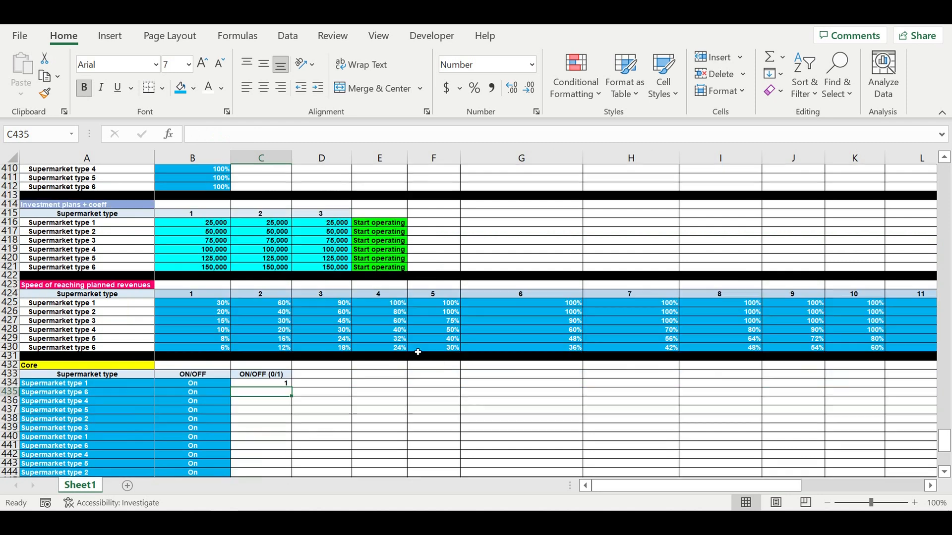
scroll(411, 346, "down", 6)
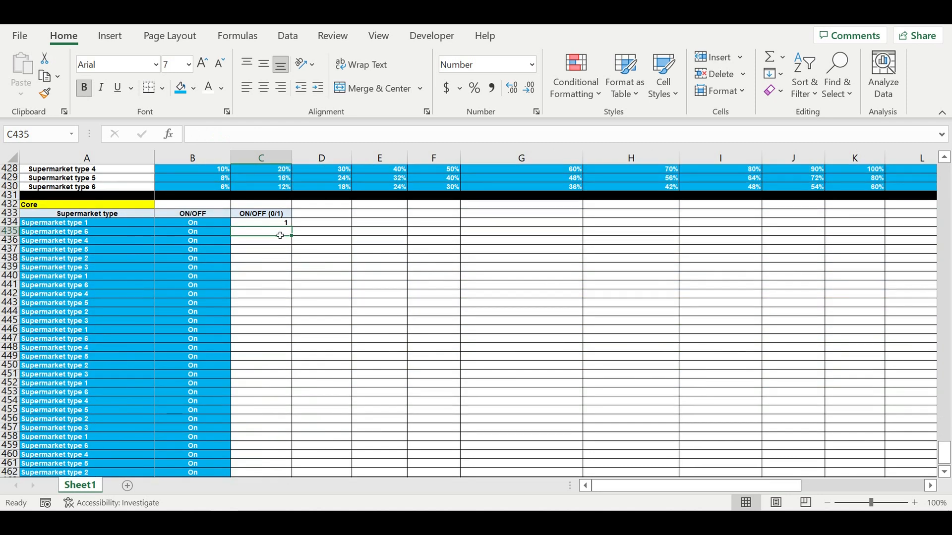
left_click(267, 224)
left_click_drag(292, 227, 259, 450)
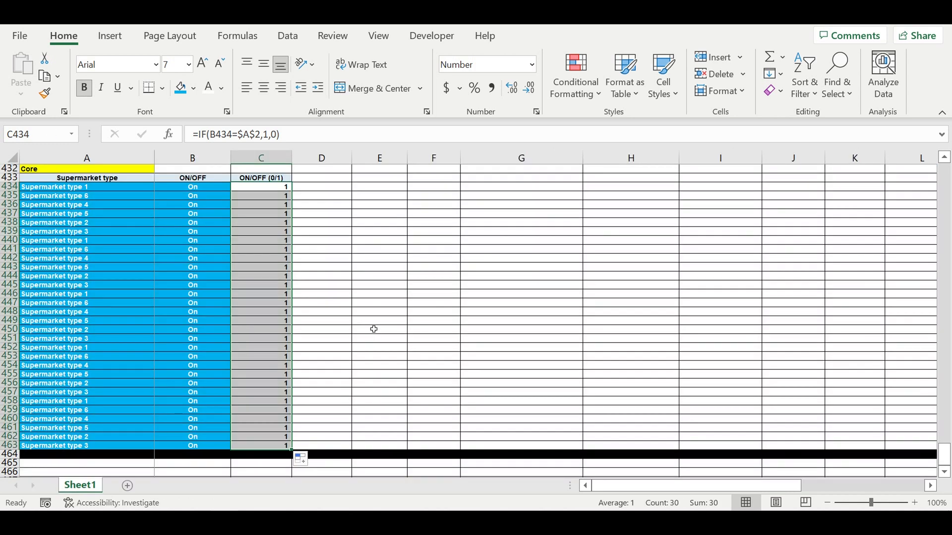
key("alt+h")
key("a")
key("c")
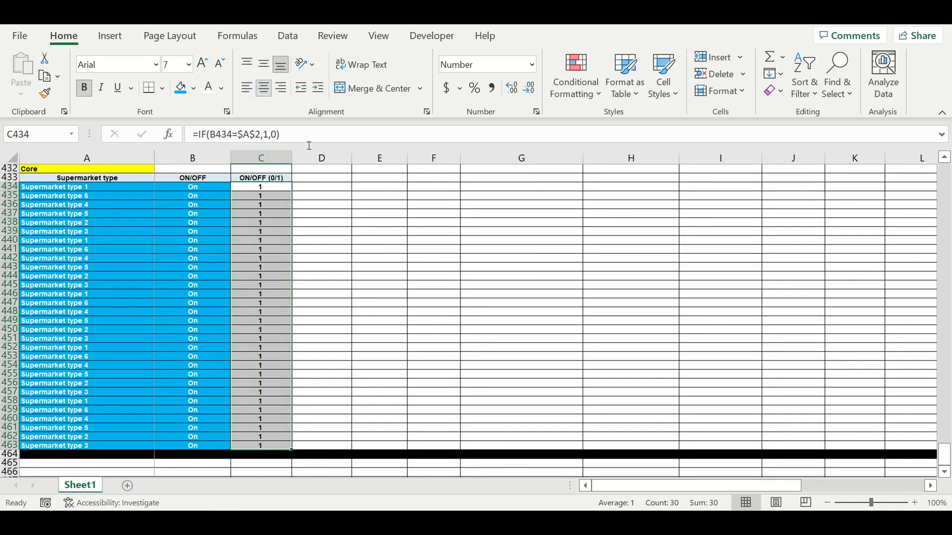
left_click(342, 243)
Review the final check, final amount of checks, direct costs and lifecycle + coeff columns in the Supermarket types table
scroll(366, 241, "up", 2)
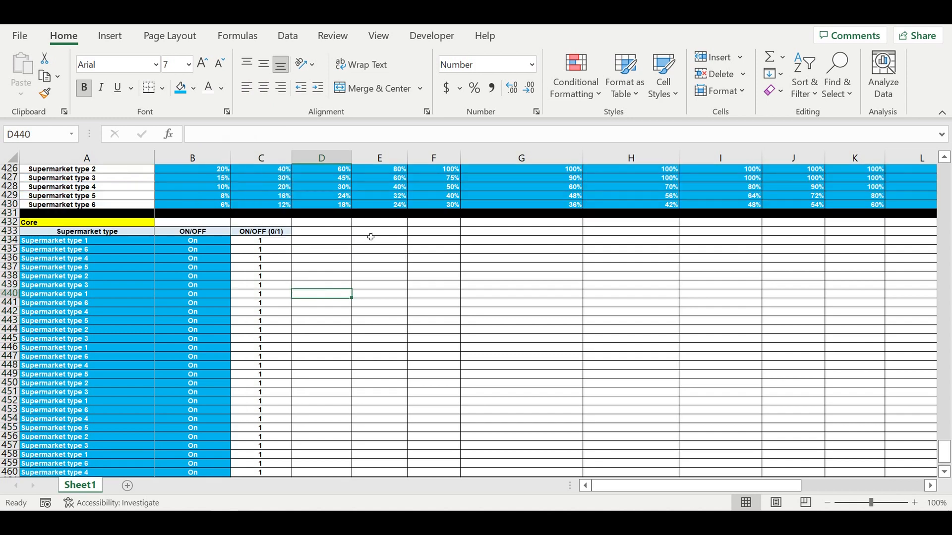
left_click(255, 232)
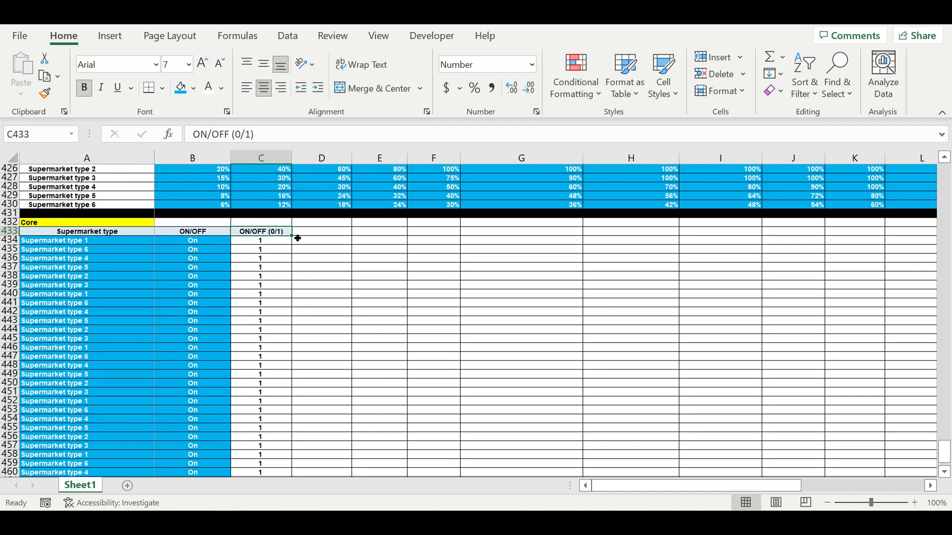
left_click_drag(946, 443, 946, 164)
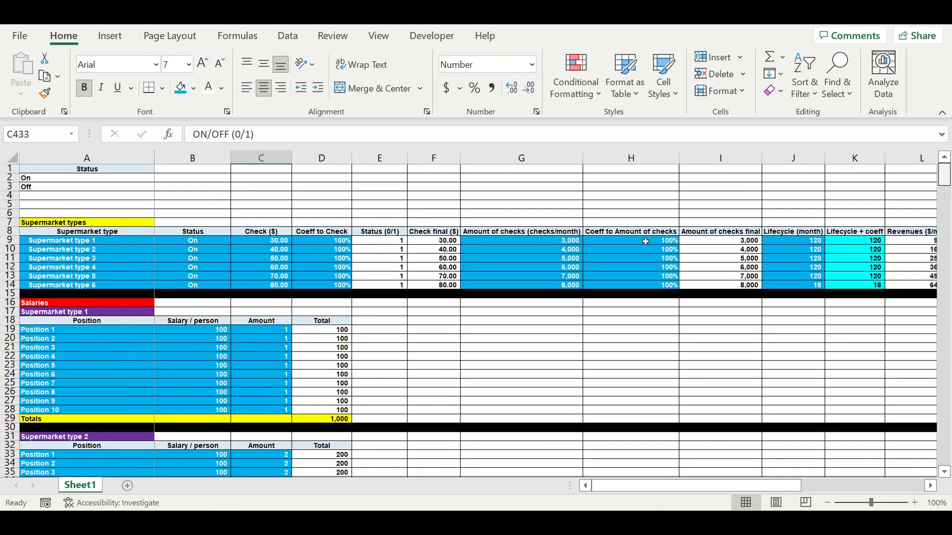
left_click_drag(435, 243, 440, 285)
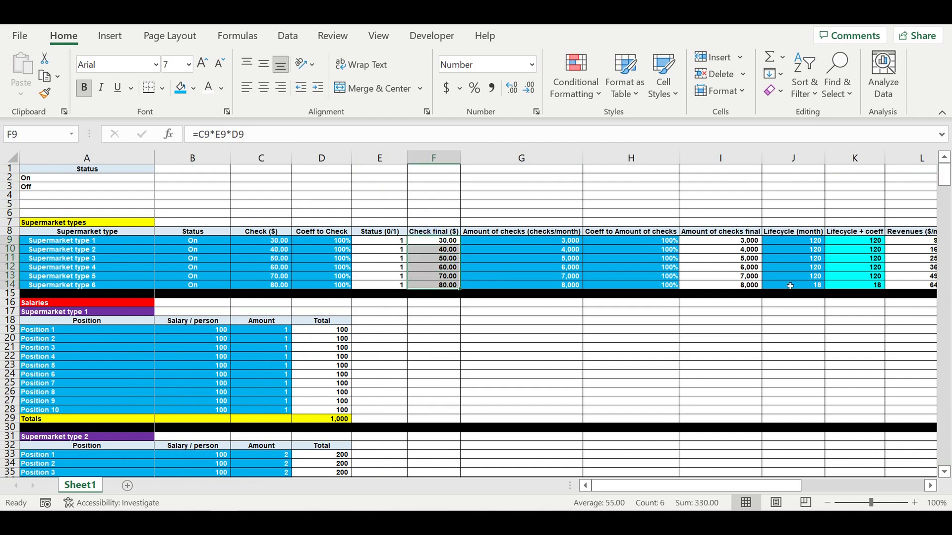
left_click_drag(722, 243, 736, 288)
left_click(931, 486)
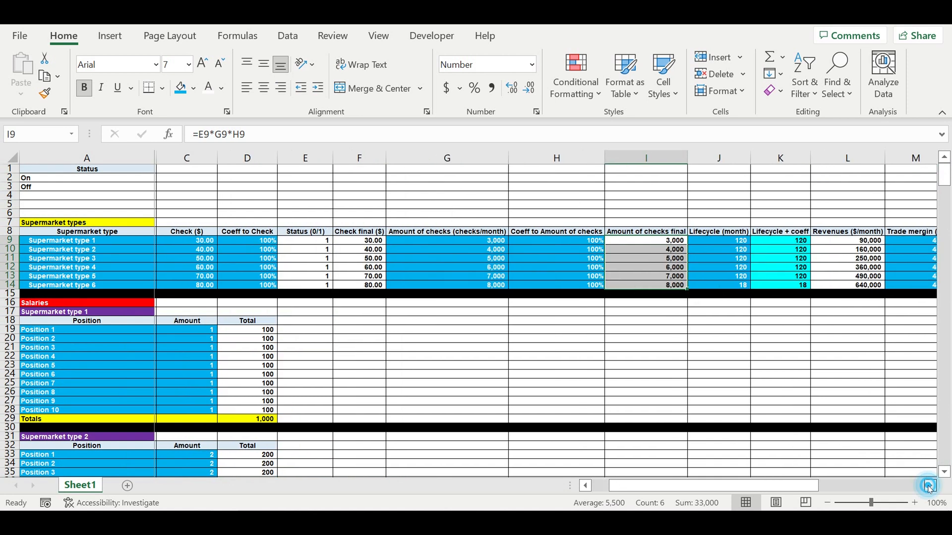
left_click(930, 486)
left_click(931, 486)
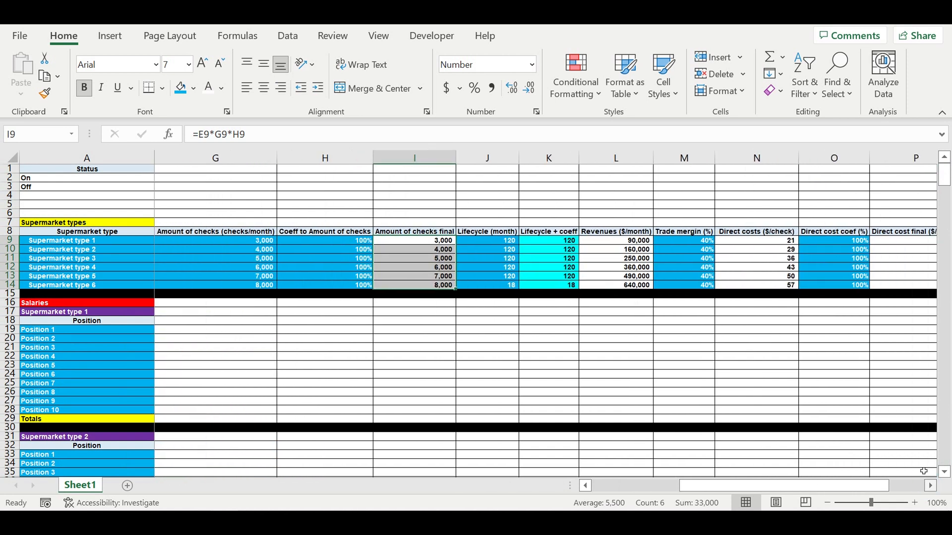
left_click(771, 243)
left_click_drag(771, 244, 773, 287)
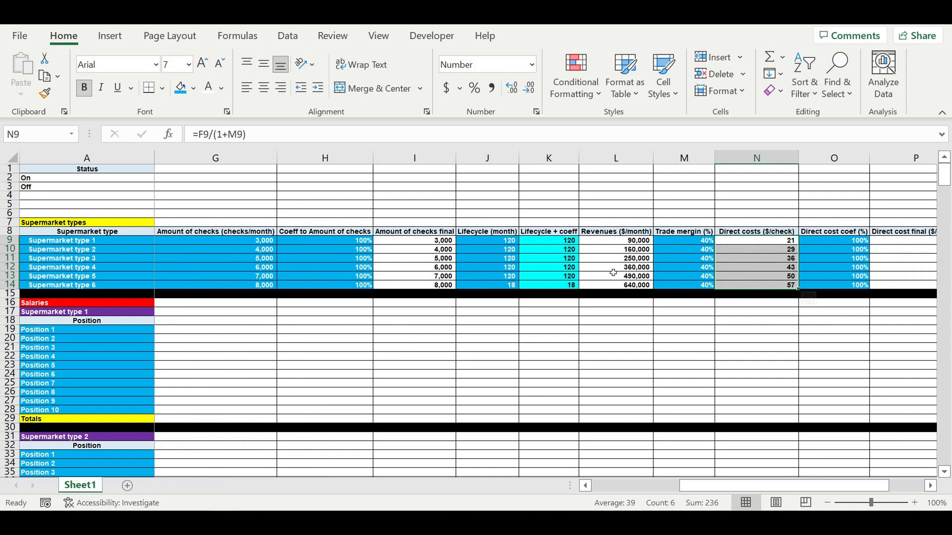
left_click_drag(543, 244, 545, 286)
left_click_drag(692, 490, 525, 483)
scroll(492, 362, "down", 1)
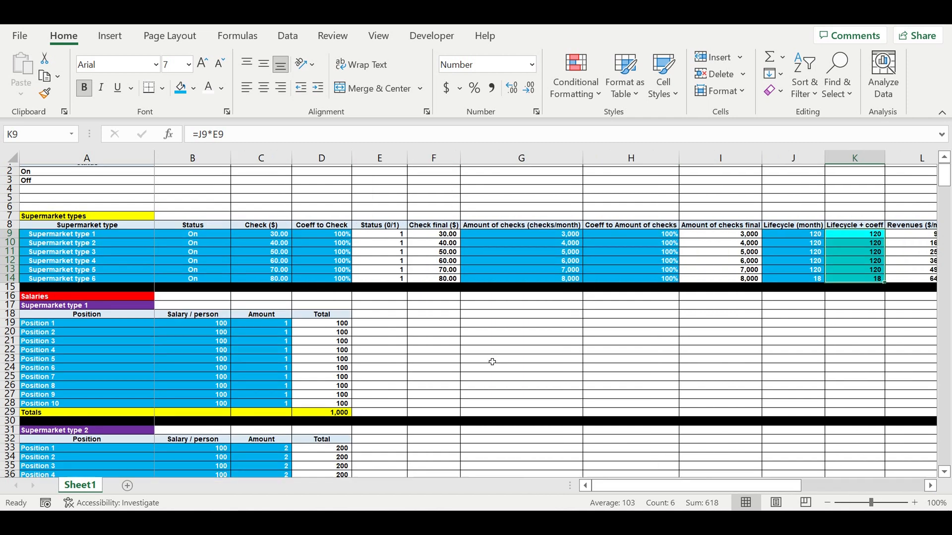
Review the final salary plan in Salaries consolidation and the rows of the Fixed costs Final consolidation table
scroll(491, 362, "down", 12)
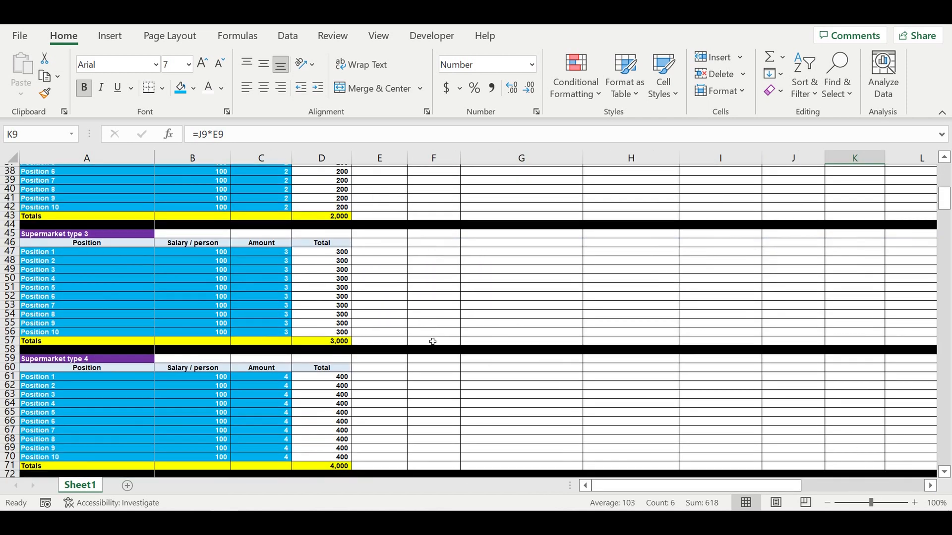
scroll(430, 341, "down", 16)
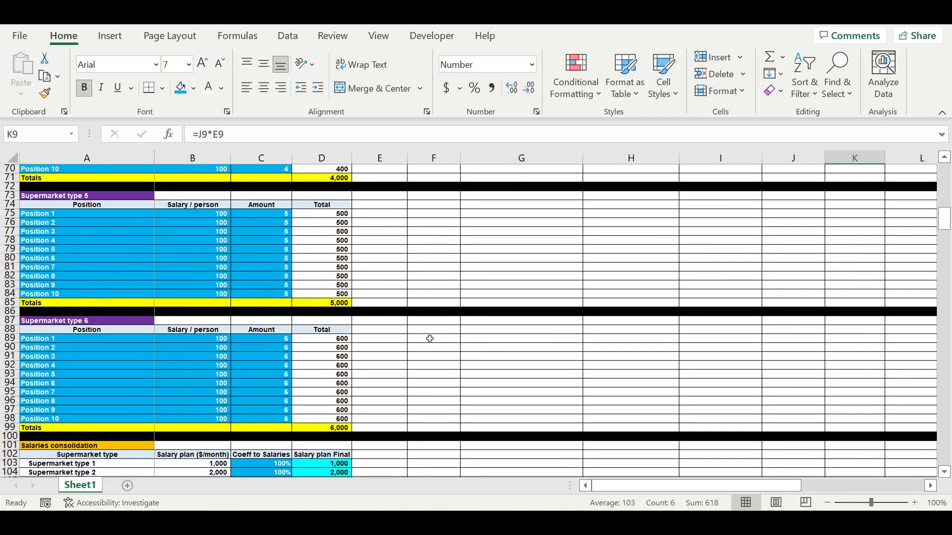
scroll(430, 338, "down", 2)
left_click_drag(333, 279, 342, 321)
scroll(403, 325, "down", 4)
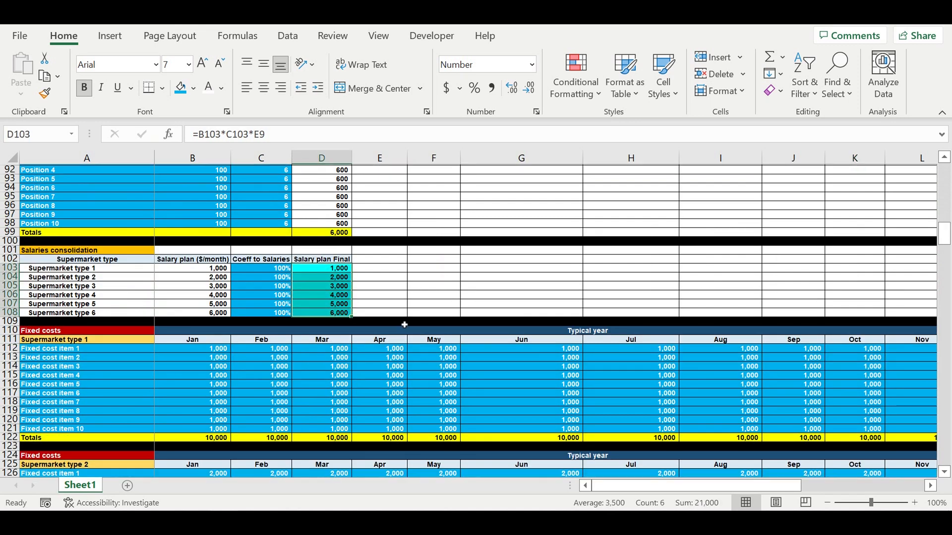
scroll(402, 322, "down", 20)
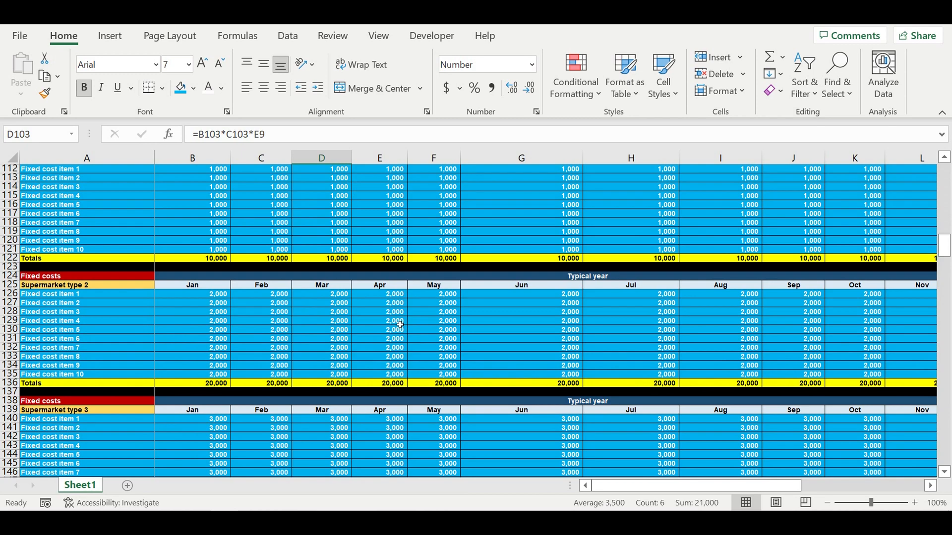
scroll(398, 329, "down", 3)
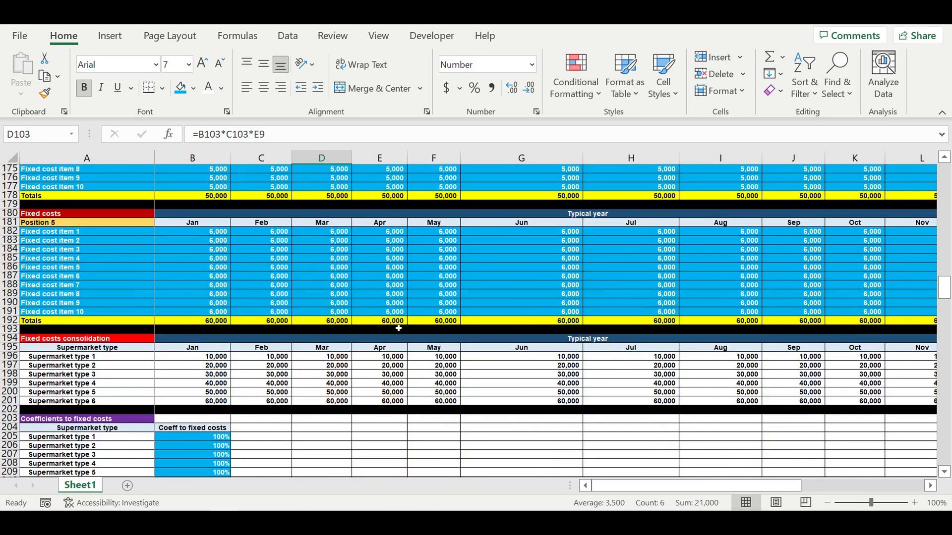
scroll(397, 330, "down", 8)
left_click_drag(156, 308, 513, 349)
scroll(485, 371, "down", 1)
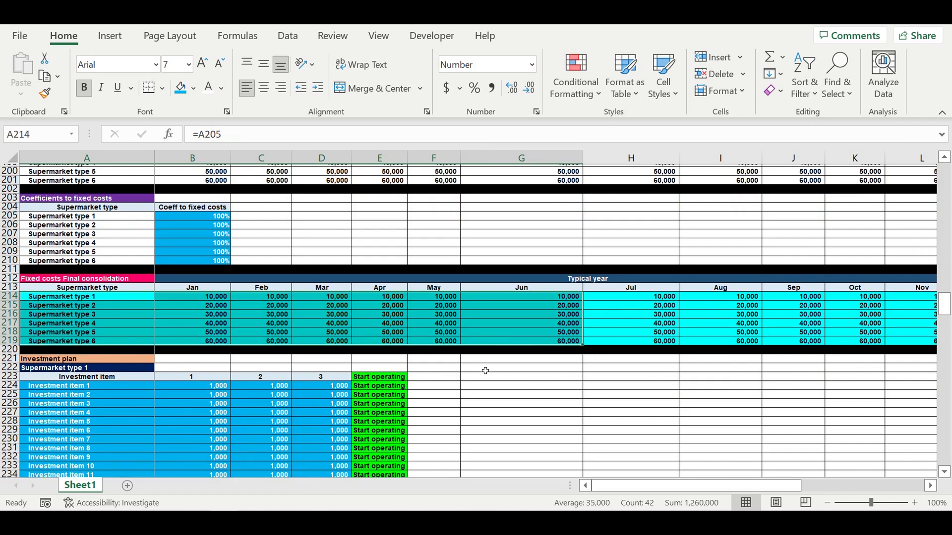
Review the Investment plans consolidation rows and the formula for supermarket type 2 in the Investment plans + coeff table
scroll(486, 371, "down", 8)
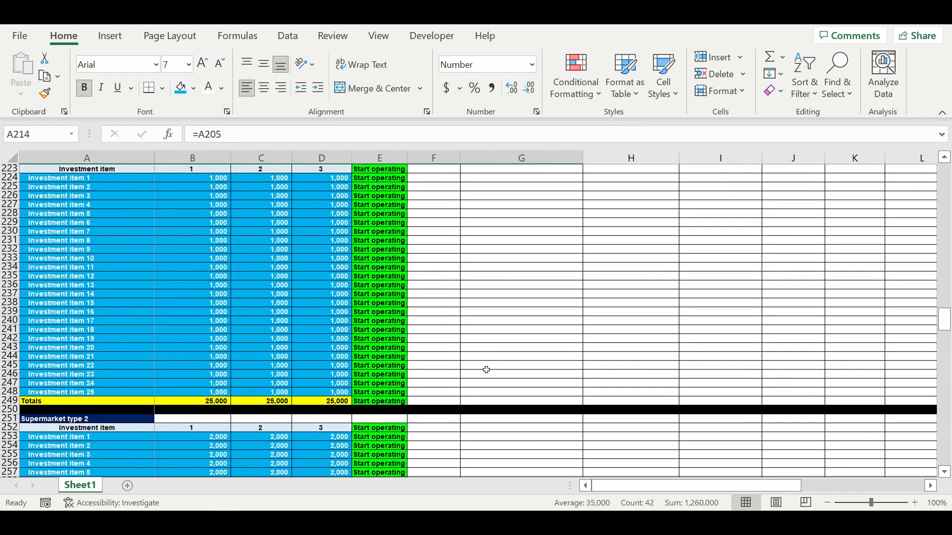
scroll(486, 370, "down", 9)
scroll(491, 375, "down", 20)
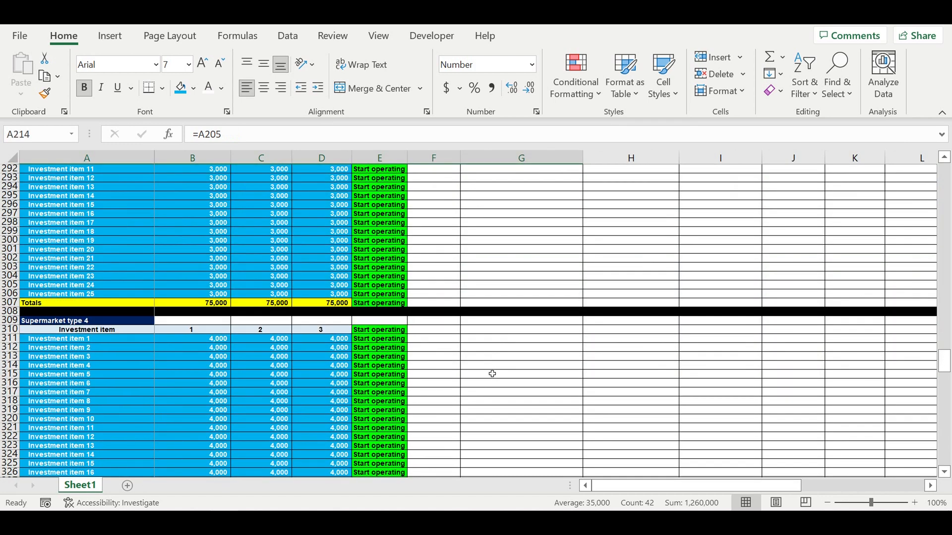
scroll(499, 369, "down", 12)
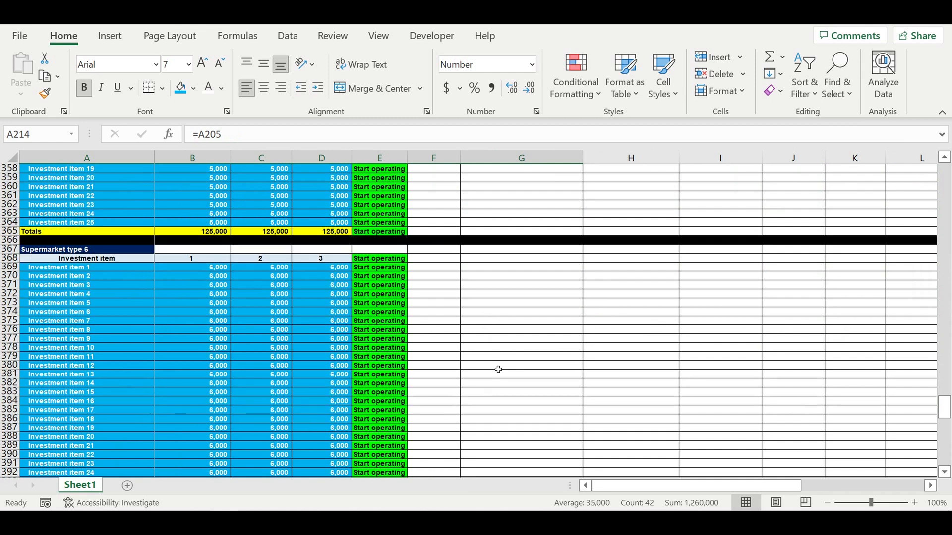
scroll(498, 367, "down", 2)
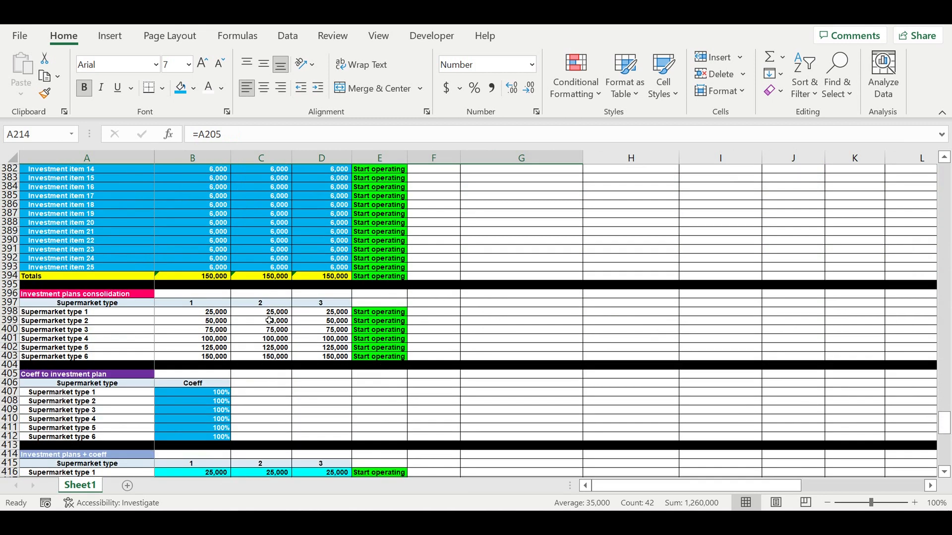
left_click_drag(149, 312, 347, 356)
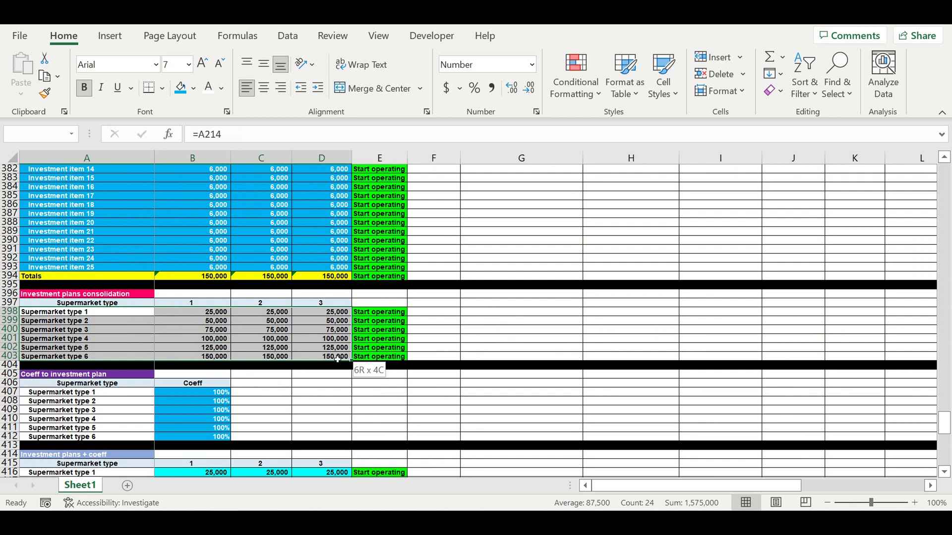
scroll(485, 372, "down", 4)
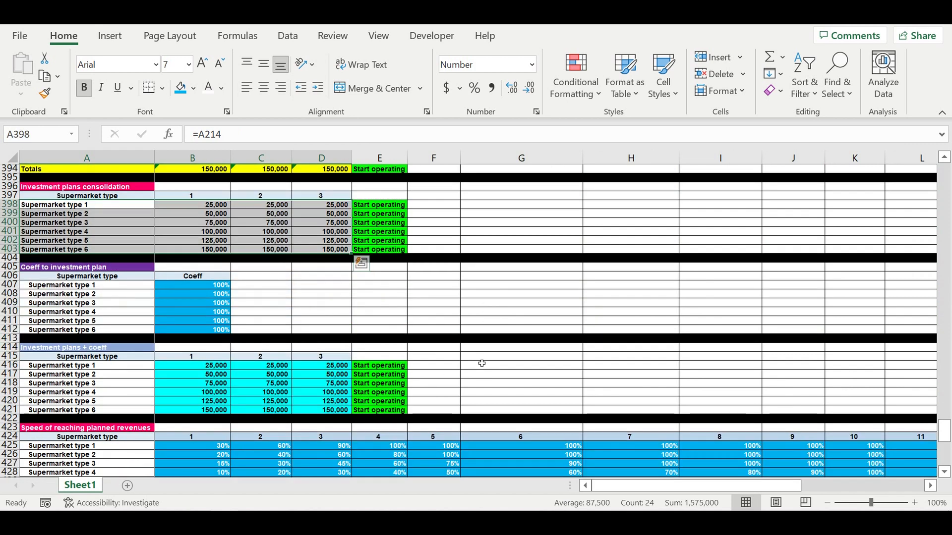
left_click(203, 375)
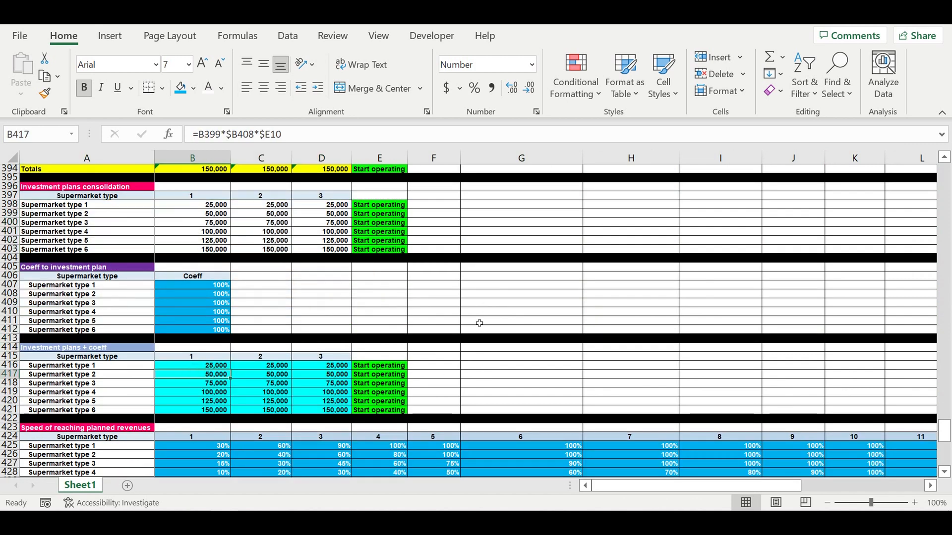
scroll(481, 320, "down", 8)
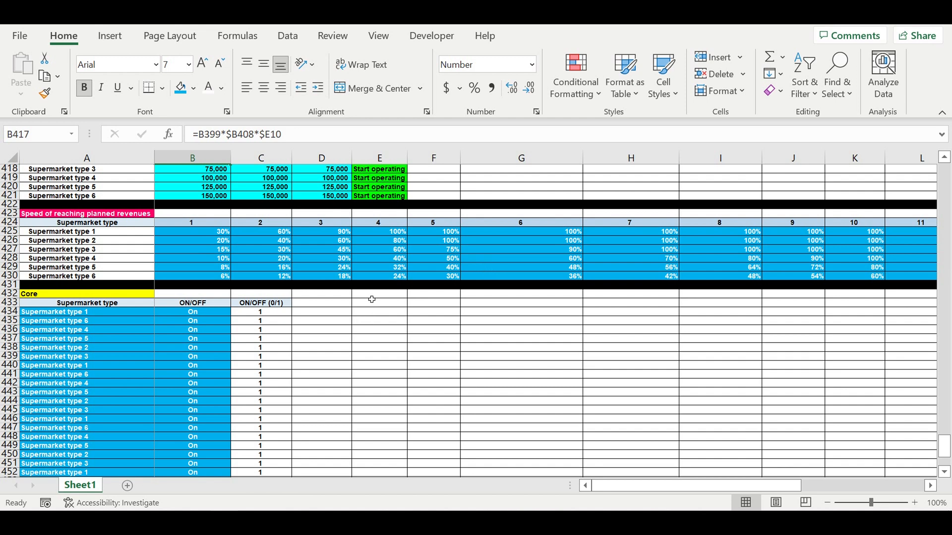
Copy the C433 header cell into D433 and link it to the Check final ($) heading in F8
left_click(601, 486)
left_click(275, 305)
left_click_drag(292, 308, 340, 312)
left_click(322, 307)
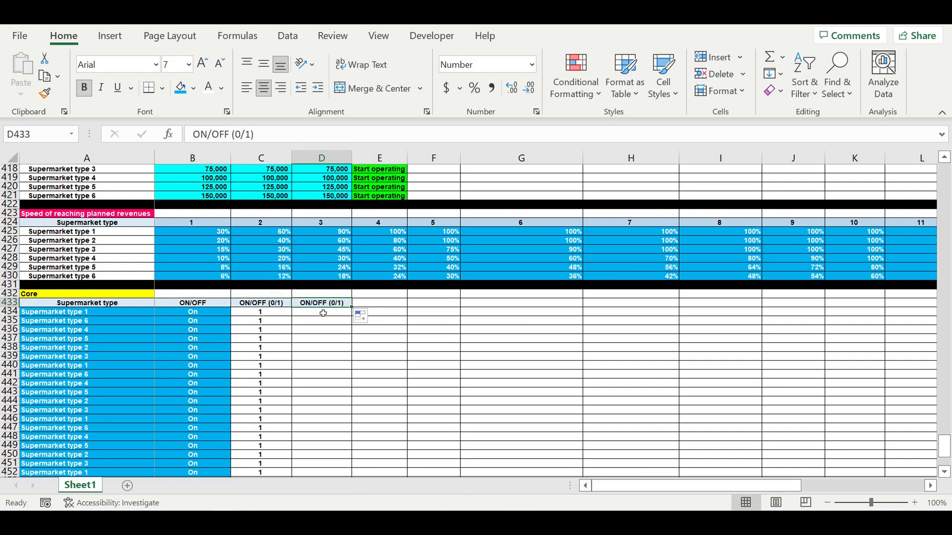
type("=")
left_click_drag(945, 445, 949, 82)
left_click_drag(756, 225, 377, 289)
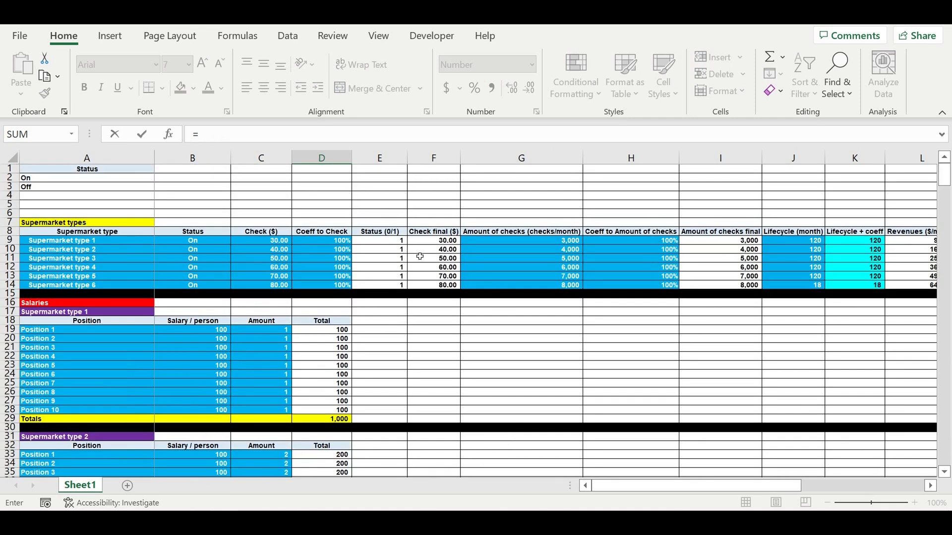
left_click(431, 245)
left_click(430, 233)
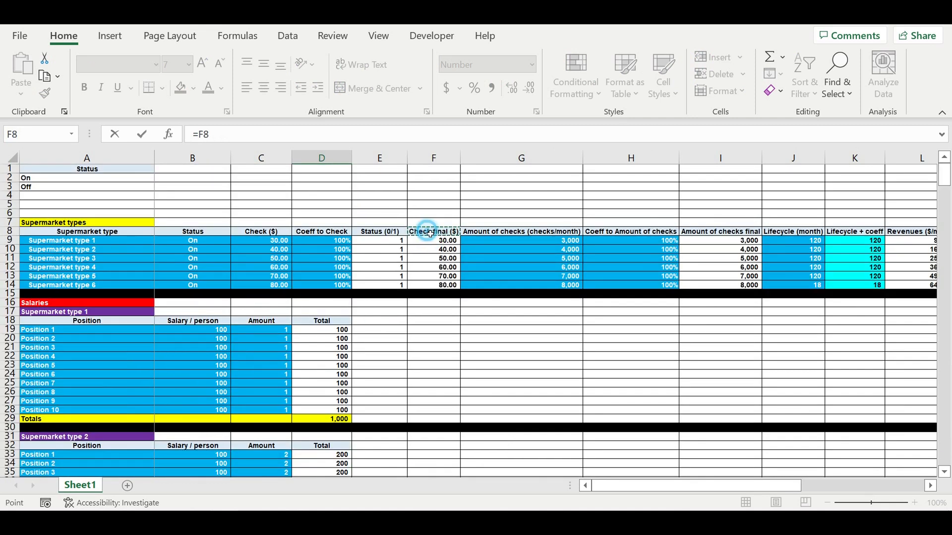
key("Return")
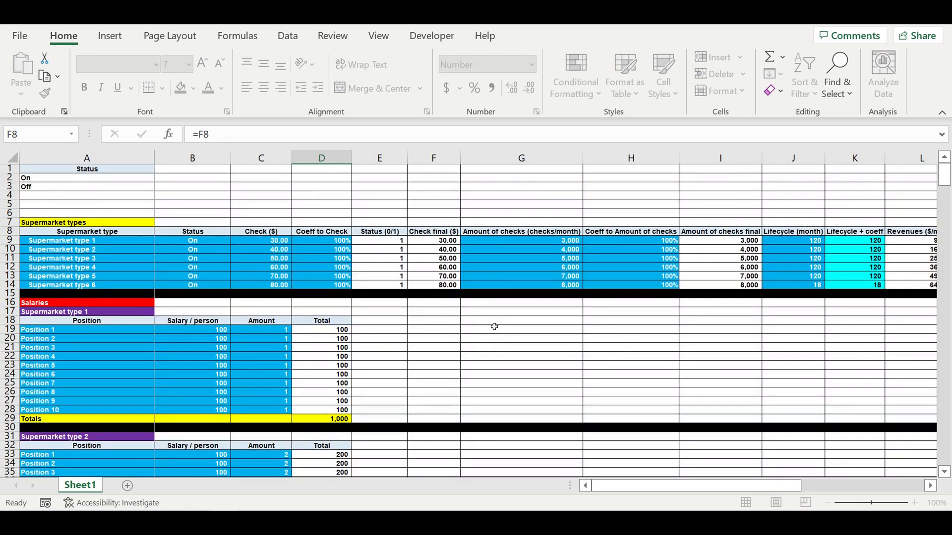
In D434, enter a VLOOKUP of $A434 in the Supermarket types range A9:F14, returning column 6 with match type 0
scroll(495, 353, "down", 4)
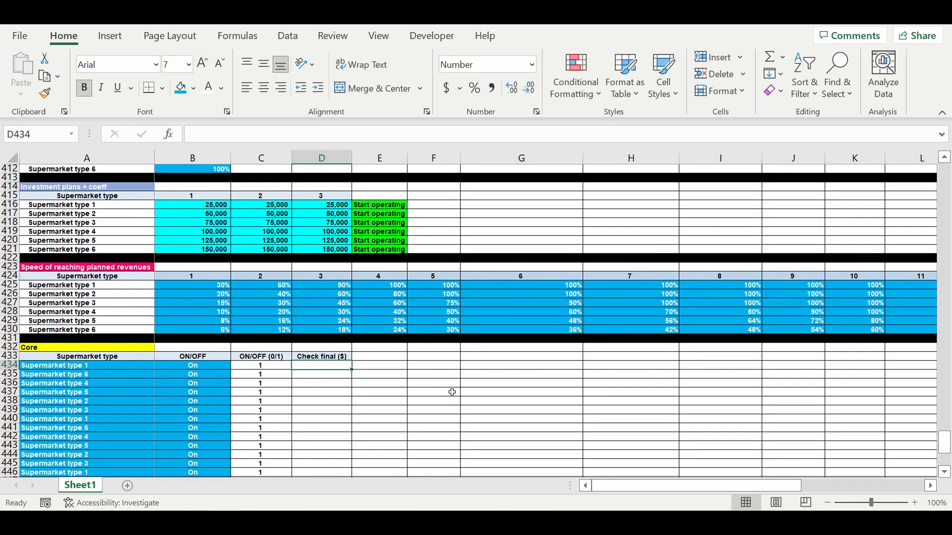
type("=vl")
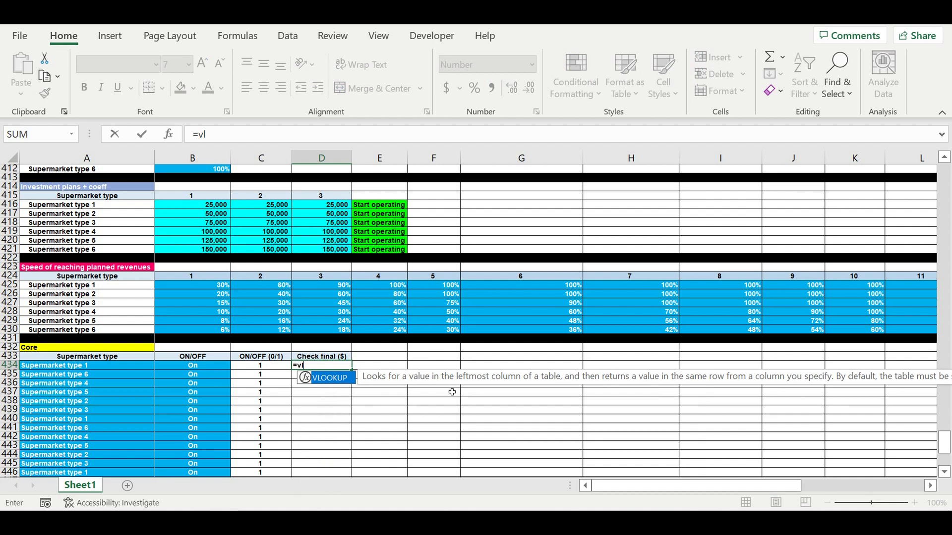
double_click(331, 379)
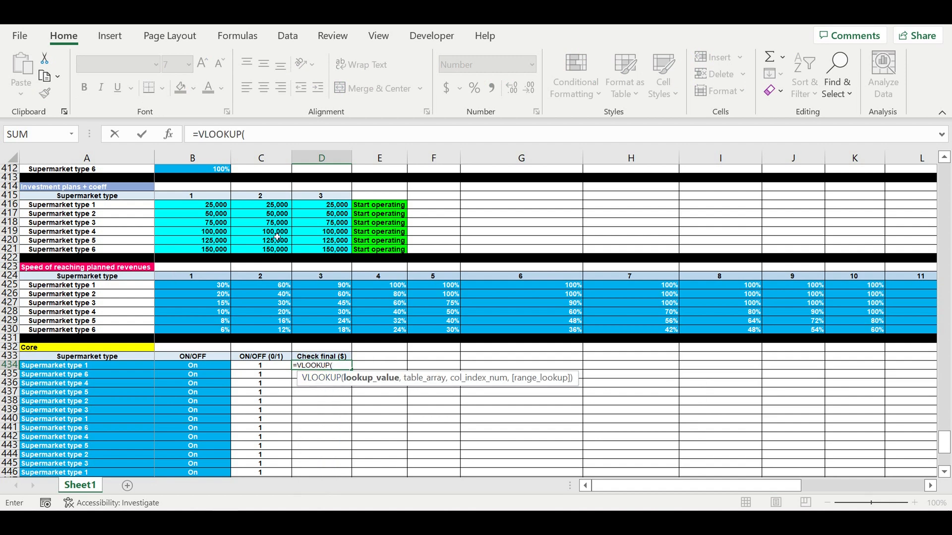
left_click(254, 135)
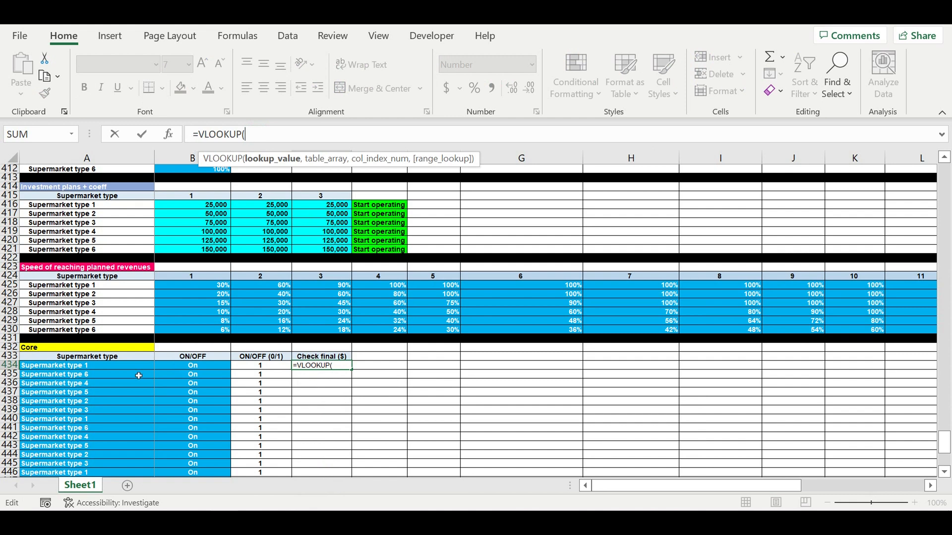
left_click(76, 371)
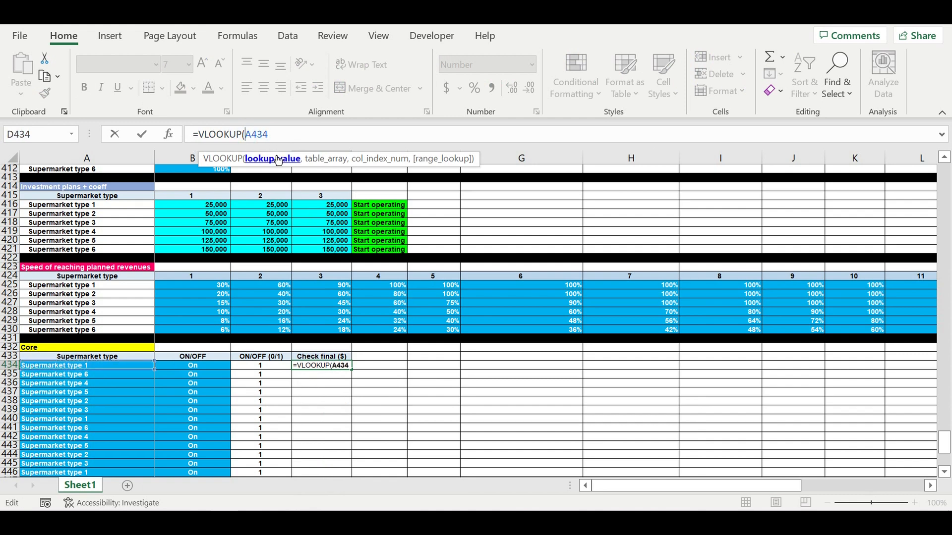
type("$A434")
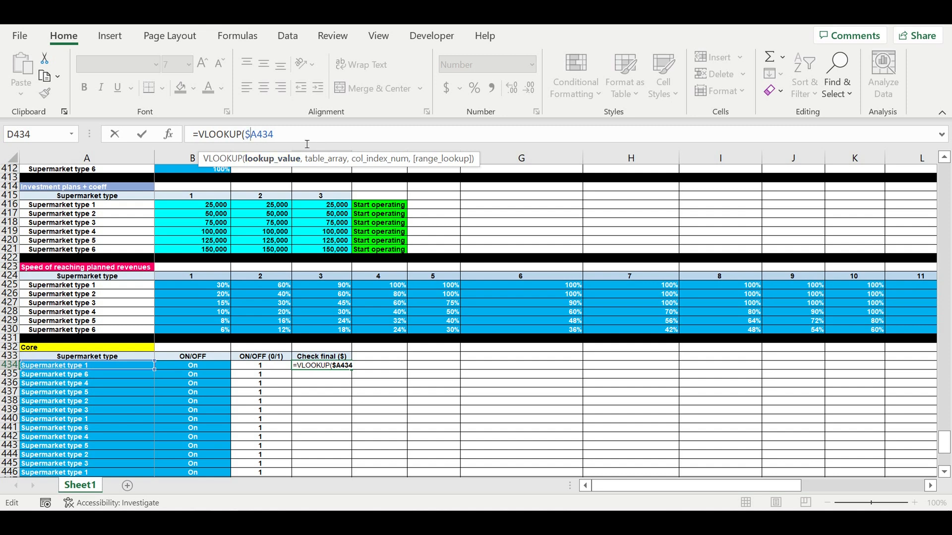
type(",")
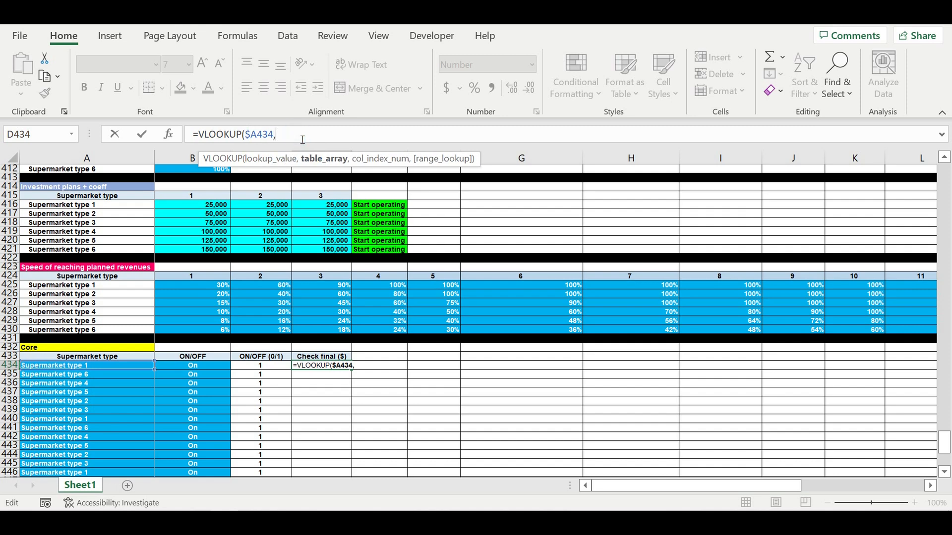
left_click_drag(947, 449, 947, 102)
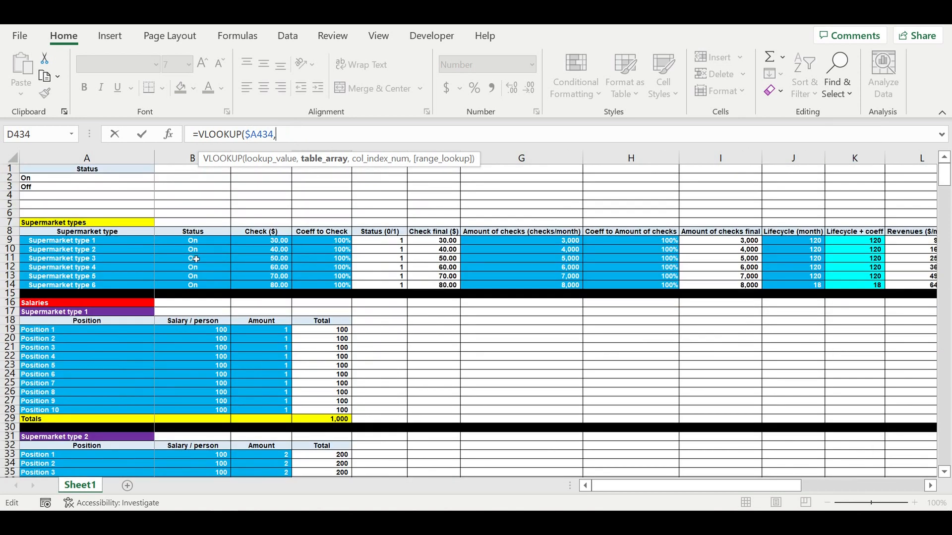
left_click_drag(77, 243, 431, 288)
type(",")
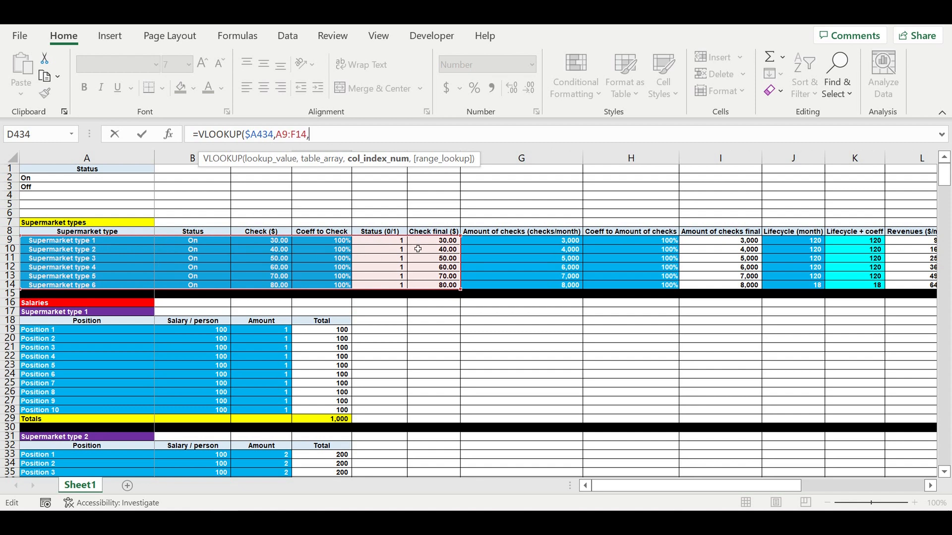
type("6,")
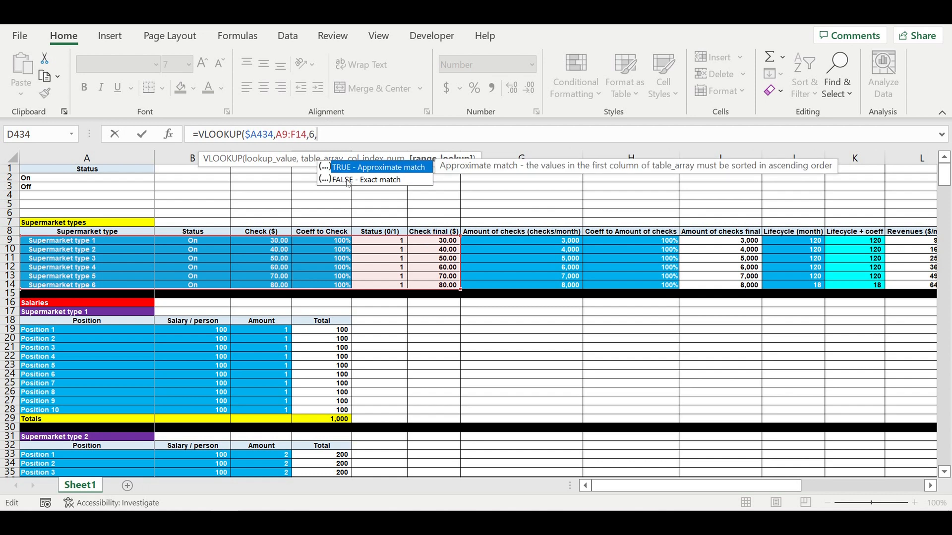
type("0")
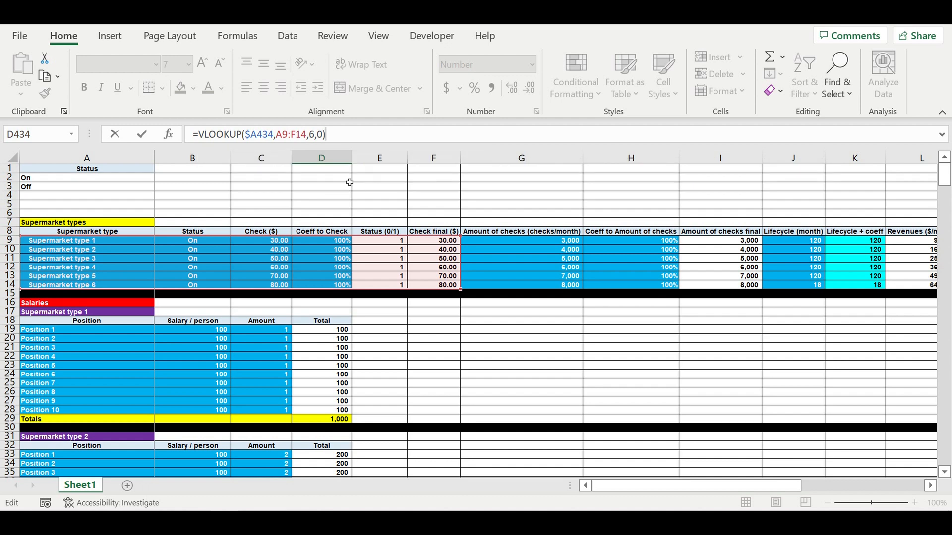
Make the lookup range in the D434 formula absolute as $A$9:$F$14
left_click(281, 134)
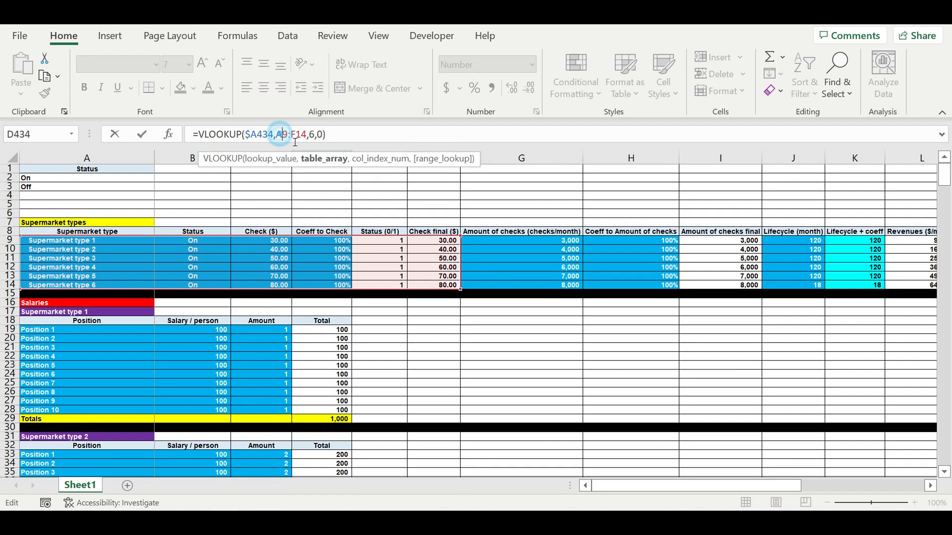
left_click(276, 134)
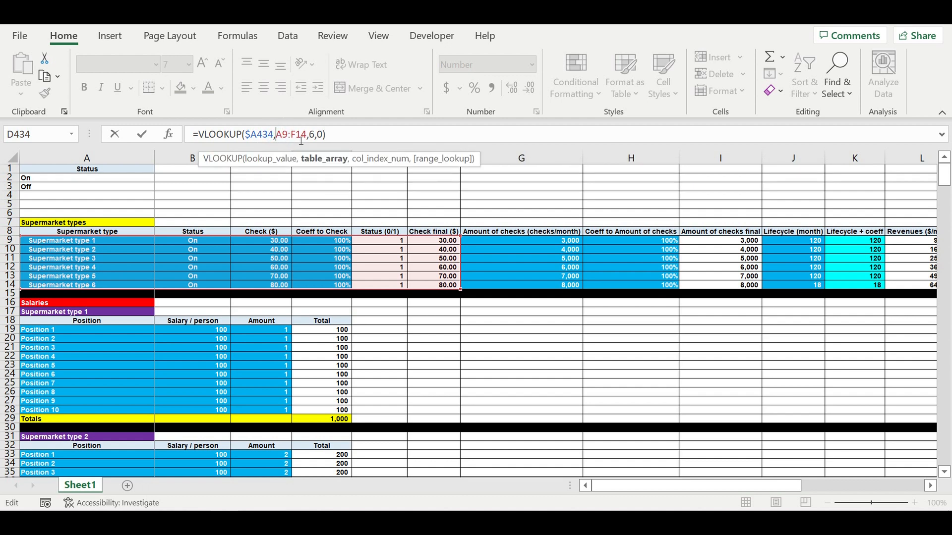
type("$")
left_click(289, 135)
type("$A$")
left_click(302, 134)
key("Left")
type("$")
left_click(312, 134)
type("$")
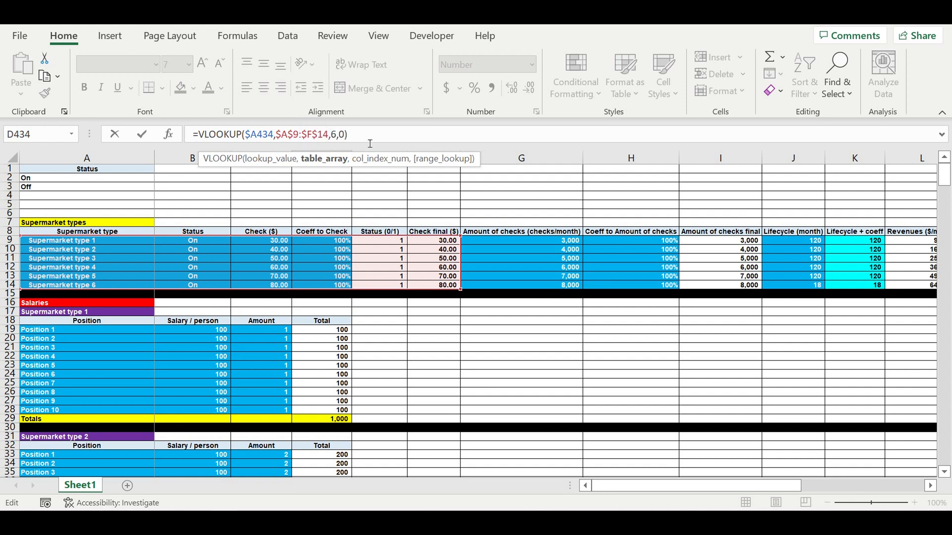
Wrap the VLOOKUP in D434 in an IFERROR that returns 0 on error, and confirm the formula
left_click(197, 134)
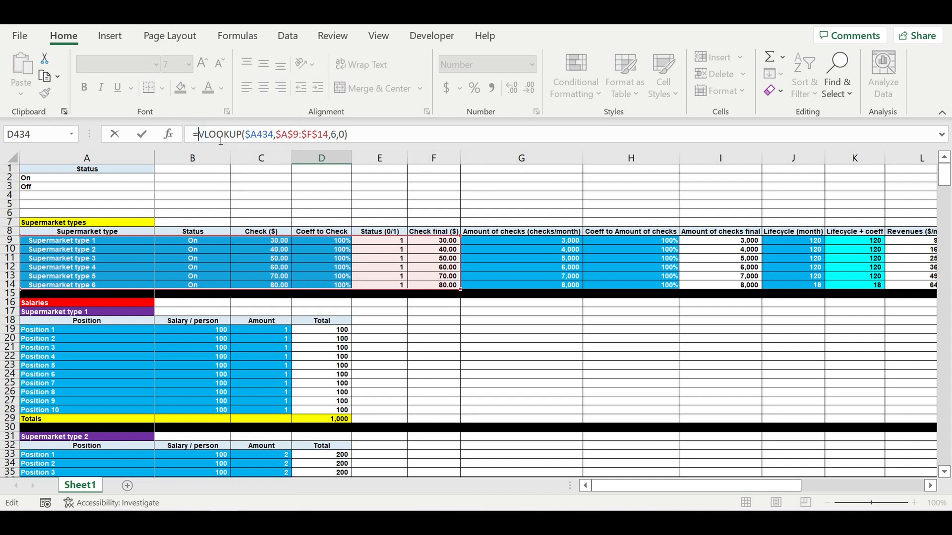
type("if")
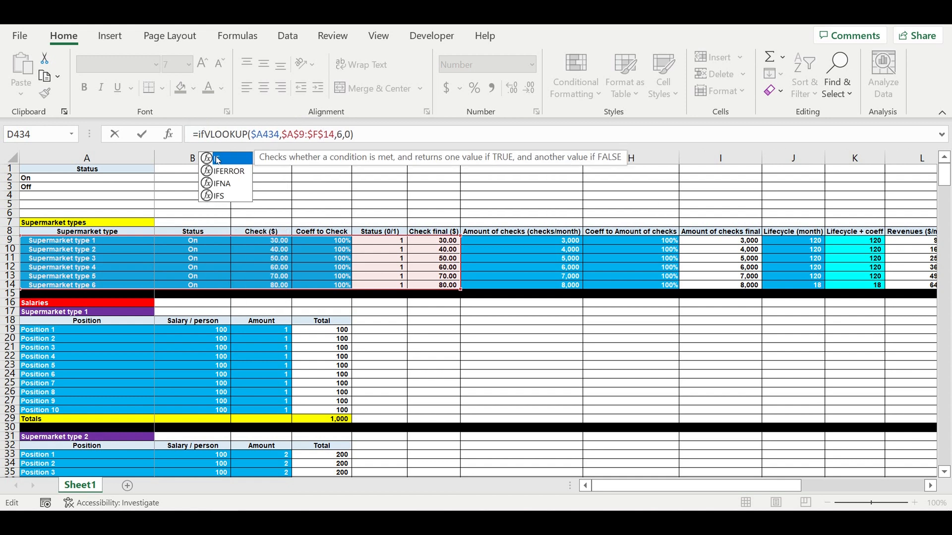
double_click(222, 171)
left_click(411, 134)
type(", ")
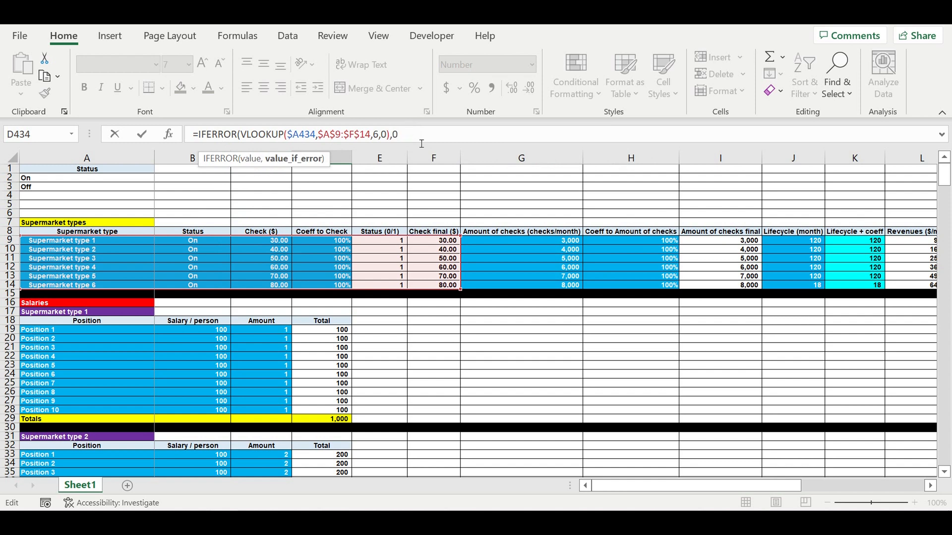
type(")")
key("ctrl+Return")
key("Down")
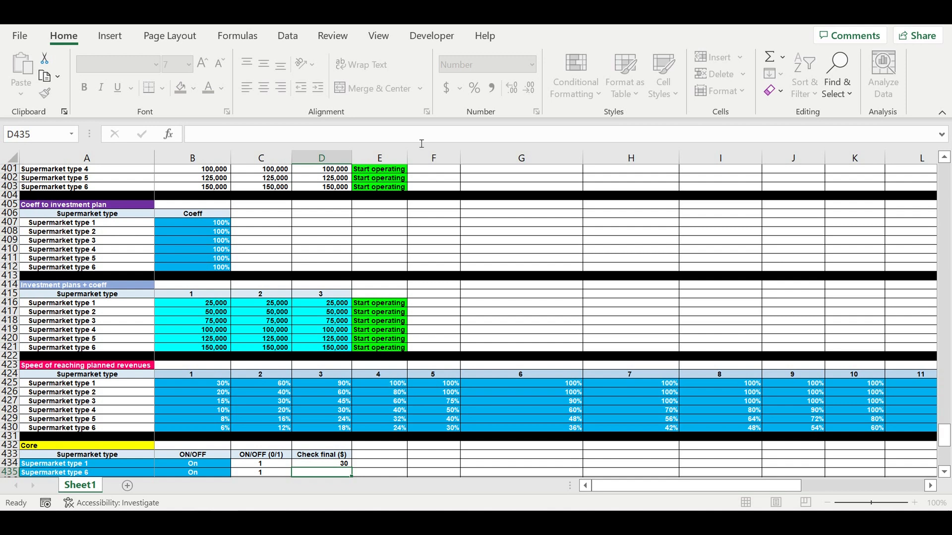
Format the Check final ($) value in D434 with two decimal places
scroll(471, 272, "down", 8)
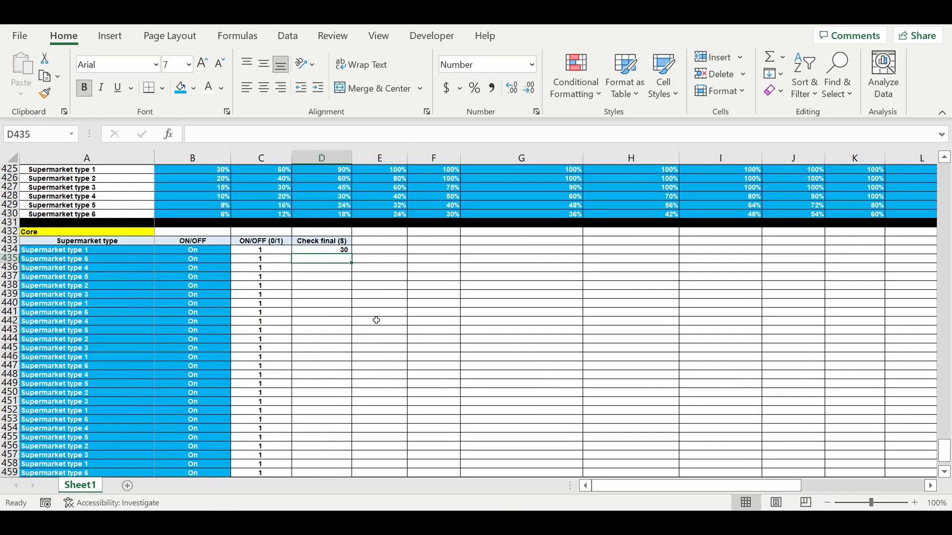
left_click(337, 249)
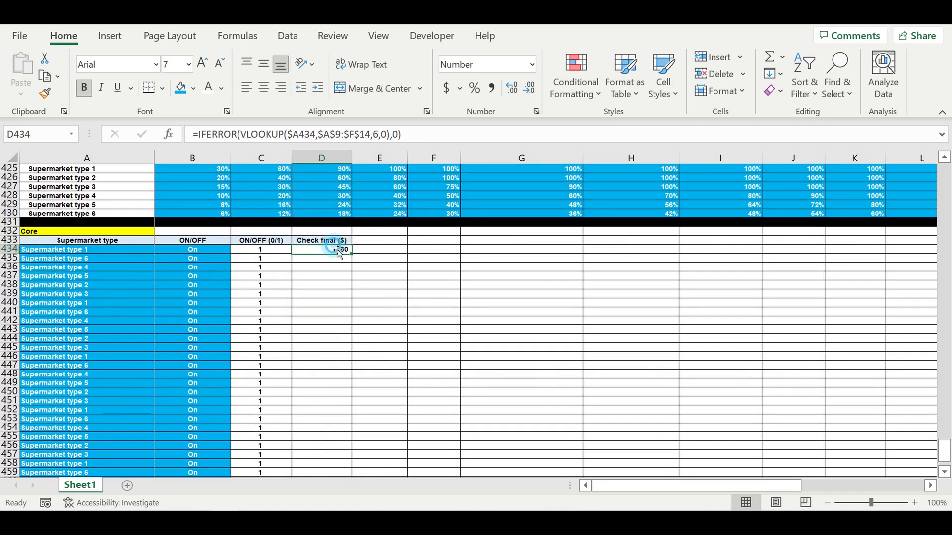
left_click(515, 88)
Multiply the IFERROR formula in D434 by the row's ON/OFF (0/1) value in C434
scroll(399, 262, "down", 1)
scroll(370, 258, "down", 2)
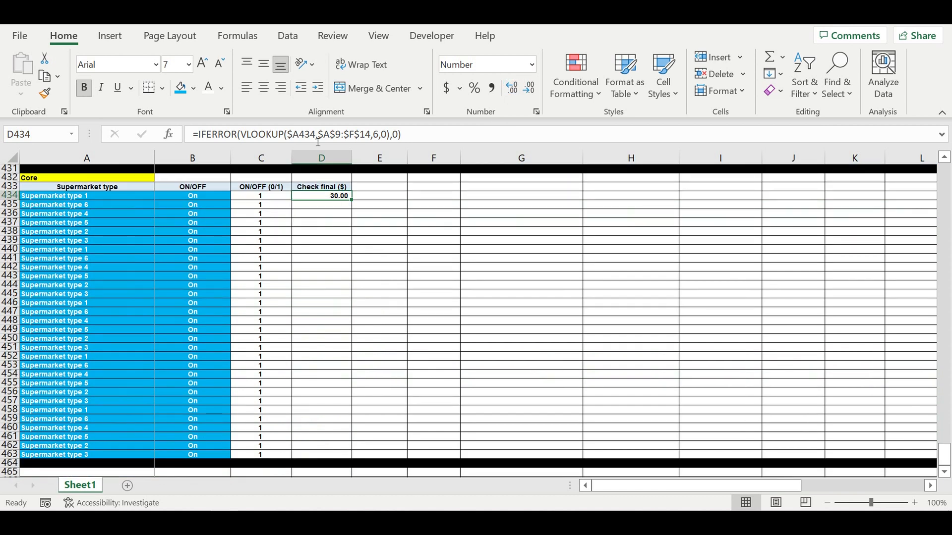
left_click(419, 138)
type("*")
left_click(258, 197)
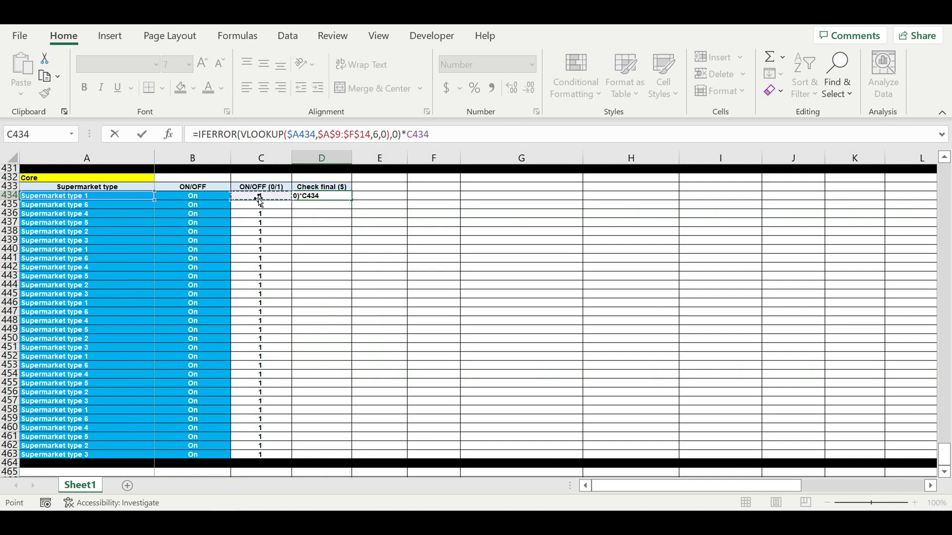
key("Return")
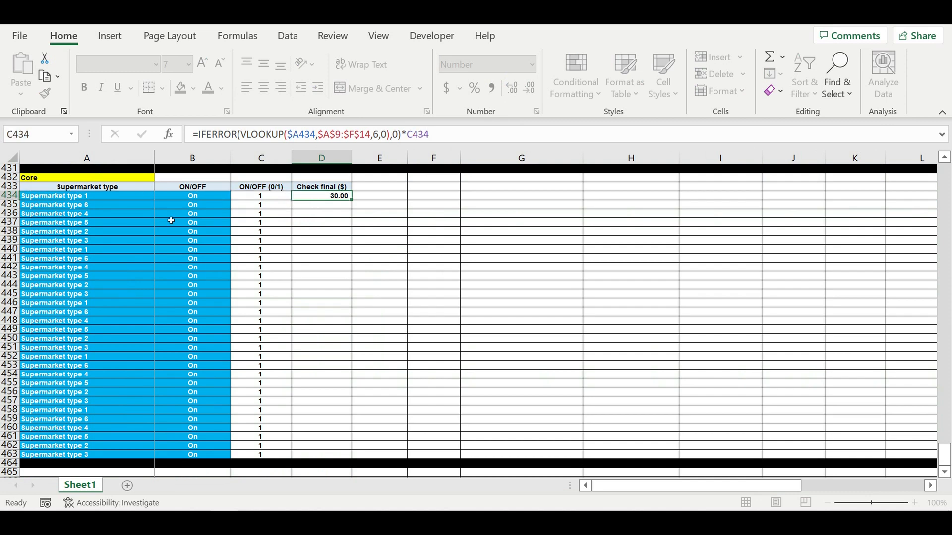
Fill the D434 formula down through D463 for all Core supermarket rows
left_click(328, 198)
left_click_drag(352, 205, 340, 457)
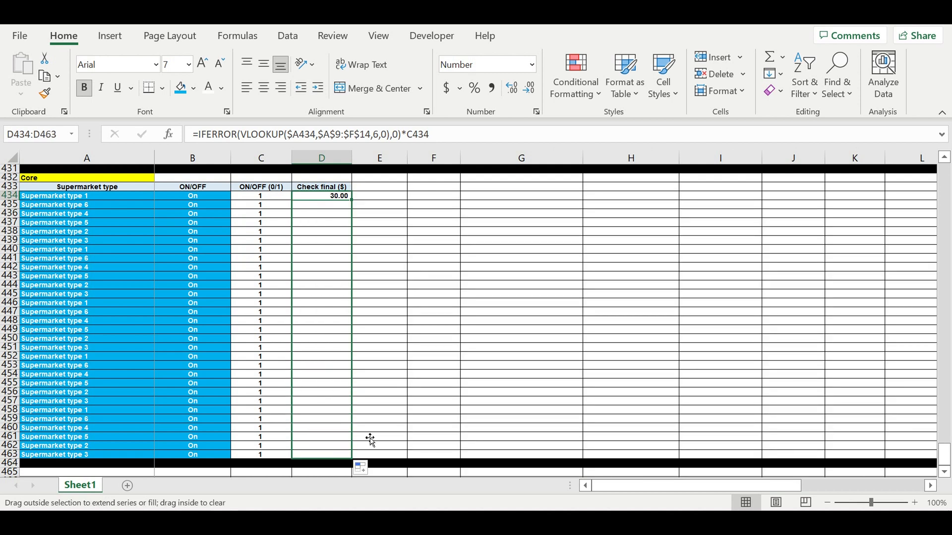
left_click(405, 312)
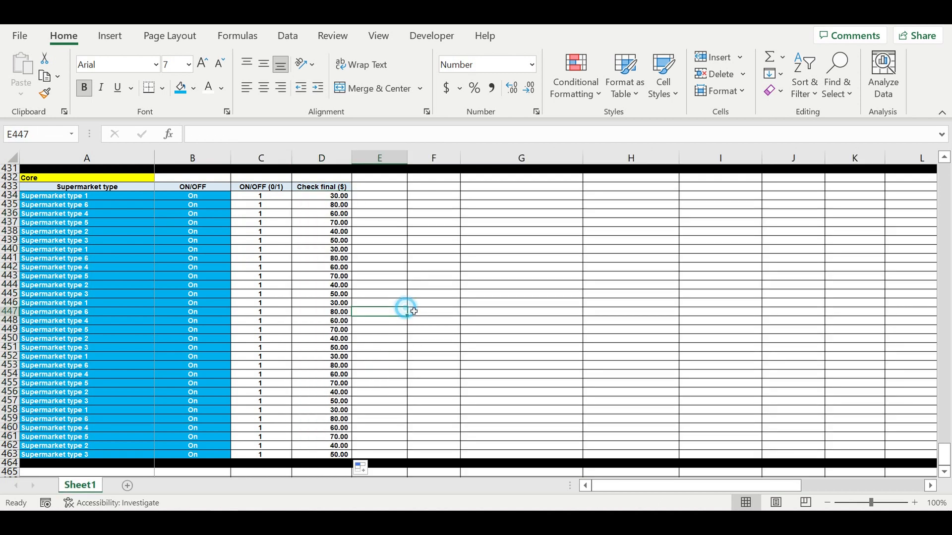
Test the Check final ($) formula by switching the ON/OFF status in B442 to Off and back to On
left_click(191, 268)
left_click(236, 268)
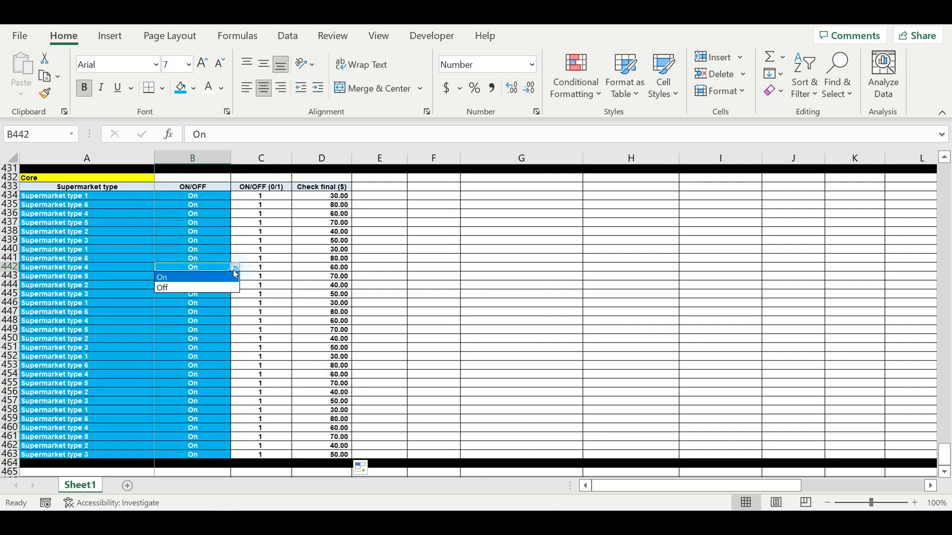
left_click(213, 287)
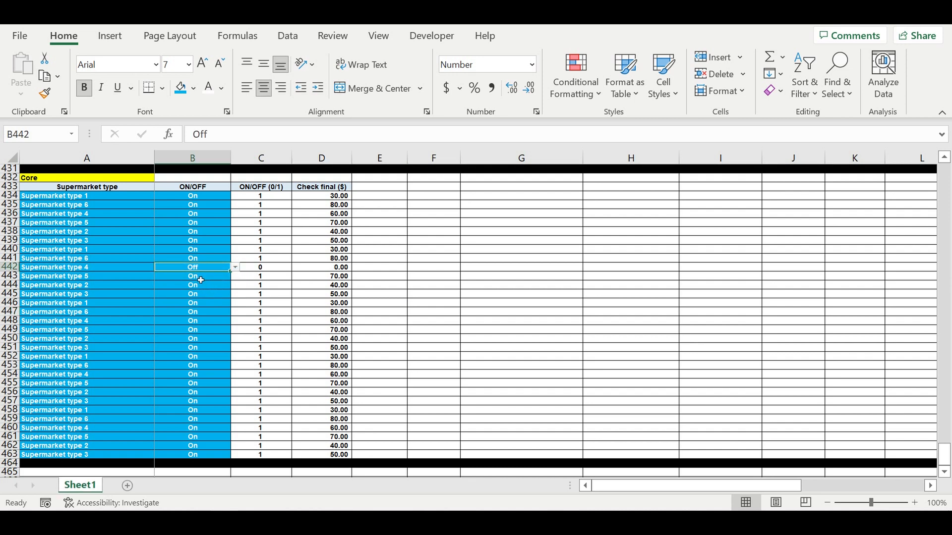
left_click(236, 268)
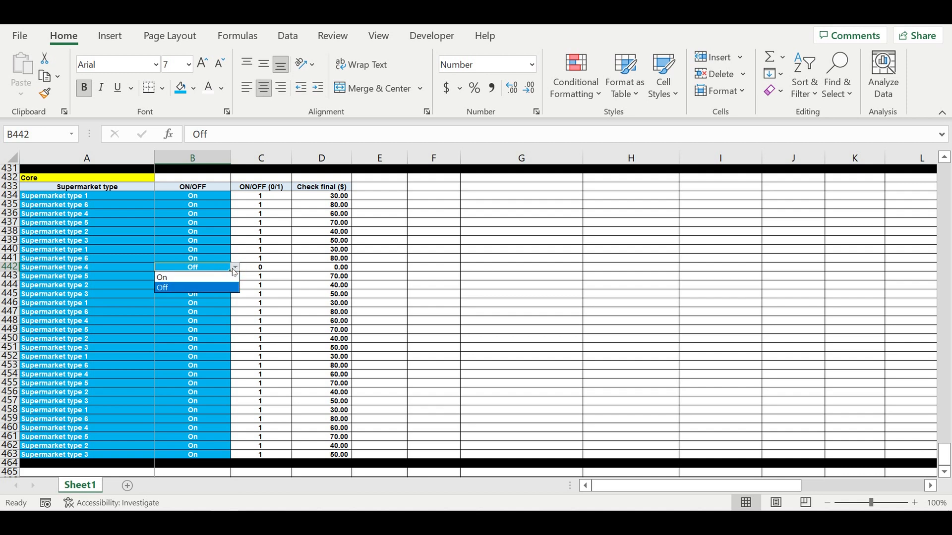
left_click(214, 277)
left_click(207, 303)
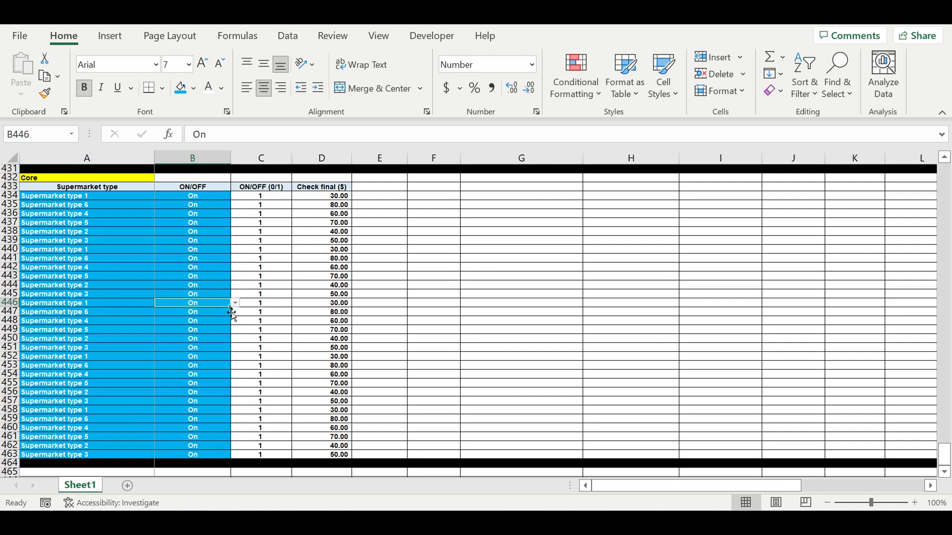
Switch the status of Supermarket type 4 in B12 of the Supermarket types table to Off
left_click(69, 268)
left_click_drag(944, 454, 907, 126)
left_click(94, 269)
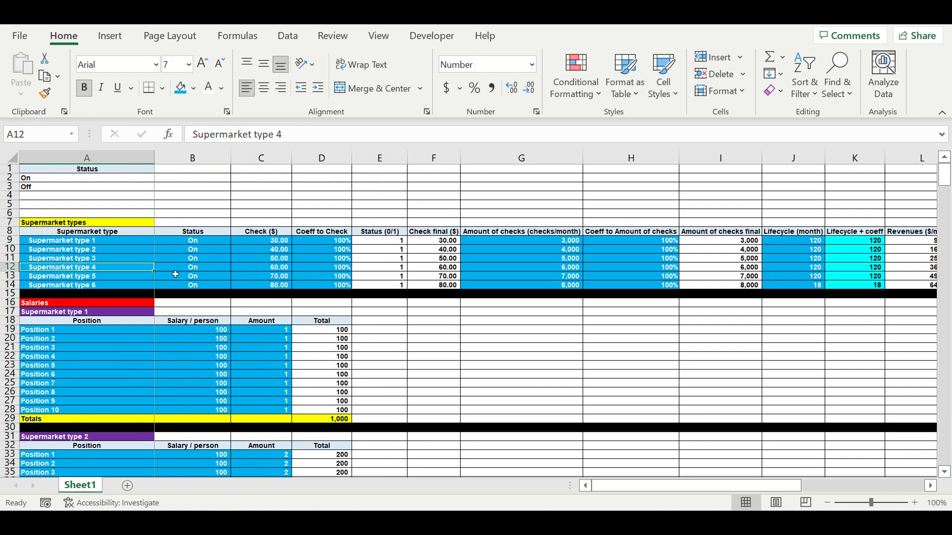
left_click(180, 272)
left_click(236, 268)
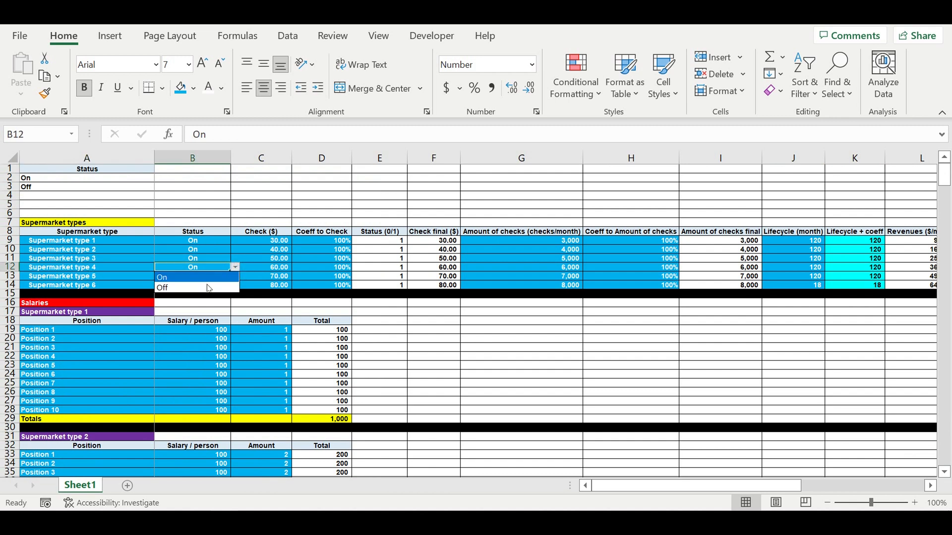
left_click(206, 287)
left_click(380, 340)
Examine the Check final ($) values and formulas of the Supermarket type 4 rows in the Core section
scroll(389, 364, "down", 12)
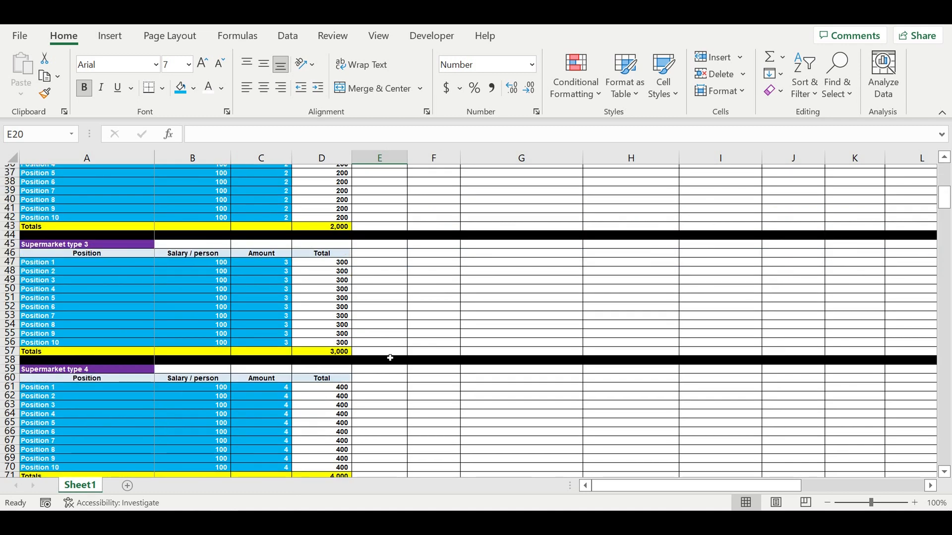
scroll(391, 357, "down", 13)
scroll(390, 353, "down", 10)
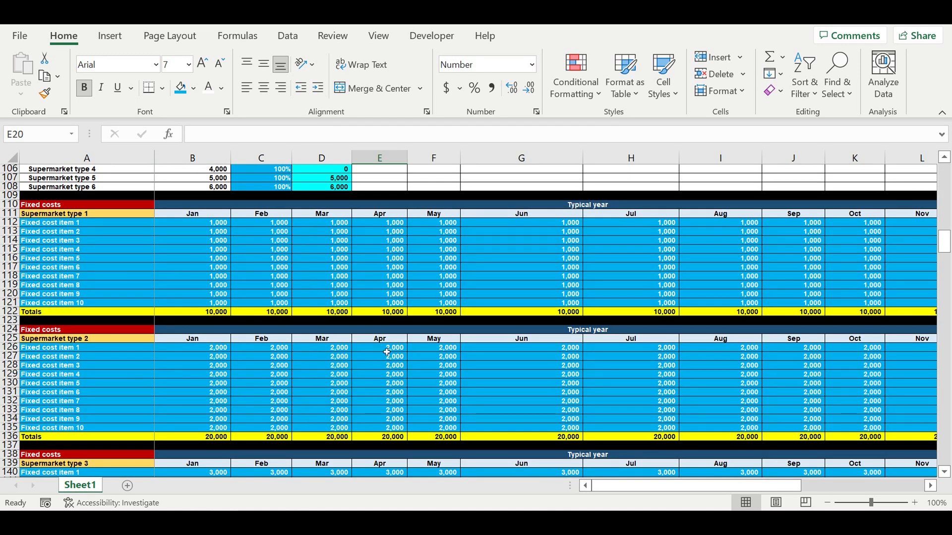
scroll(387, 352, "down", 14)
scroll(387, 352, "down", 14)
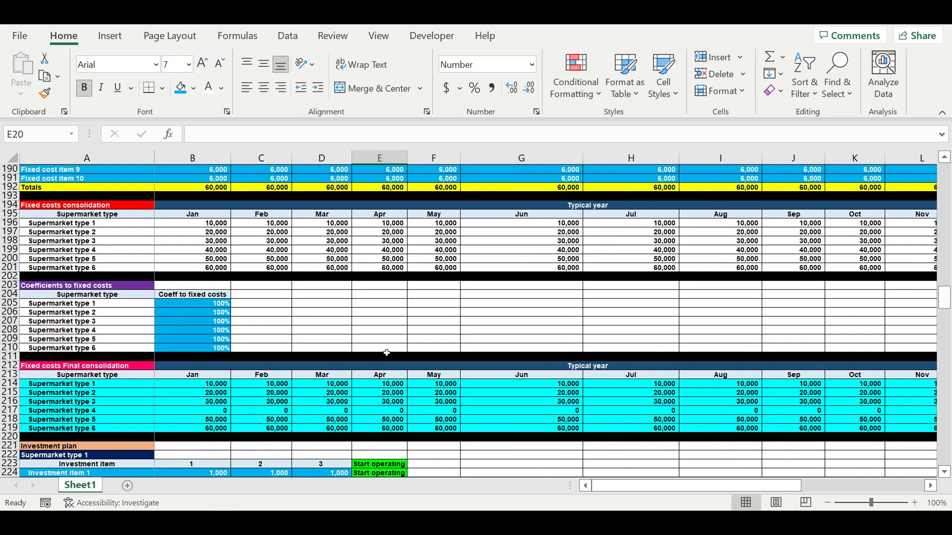
scroll(387, 352, "down", 4)
scroll(387, 352, "down", 20)
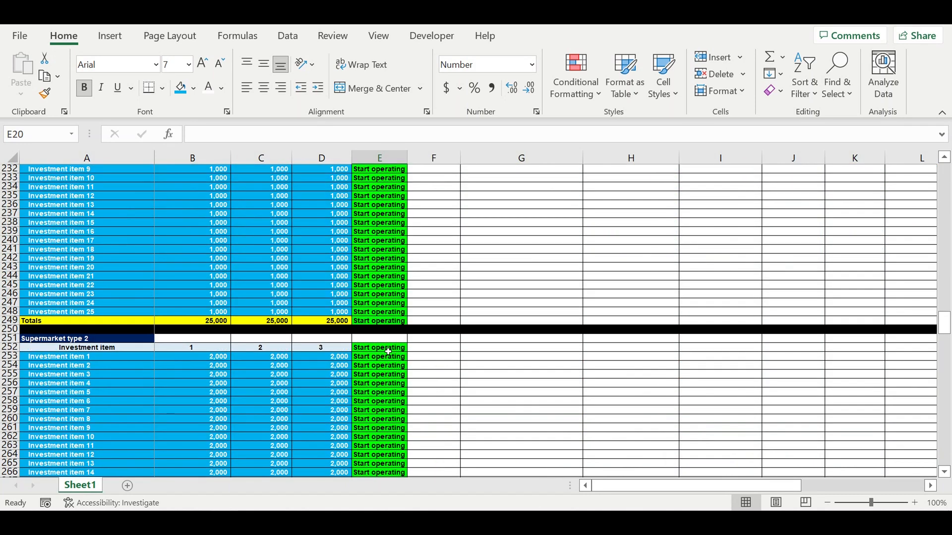
scroll(423, 368, "down", 19)
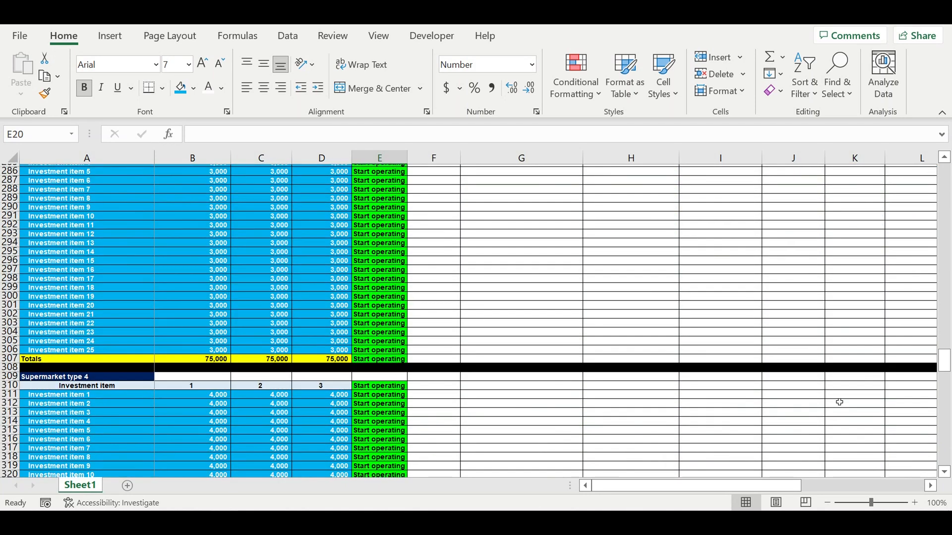
left_click_drag(945, 378, 945, 454)
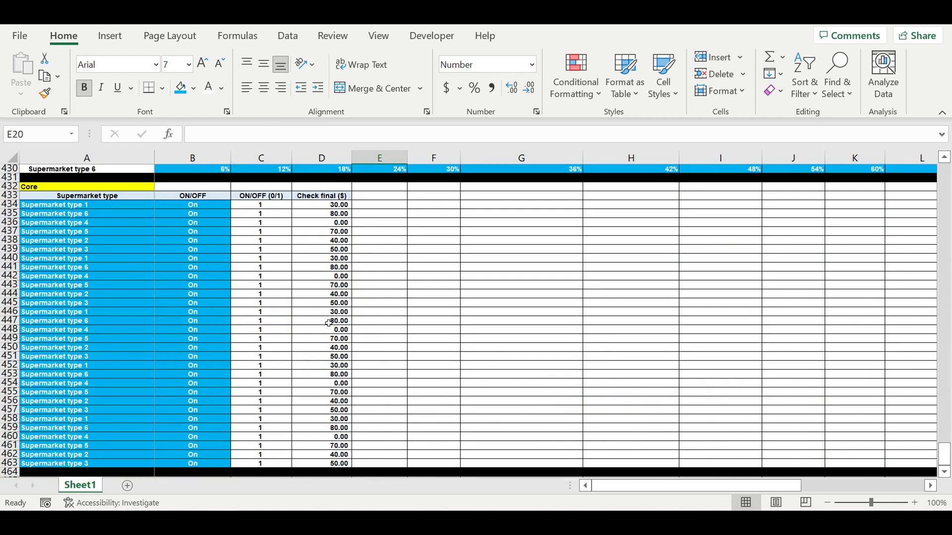
left_click(327, 223)
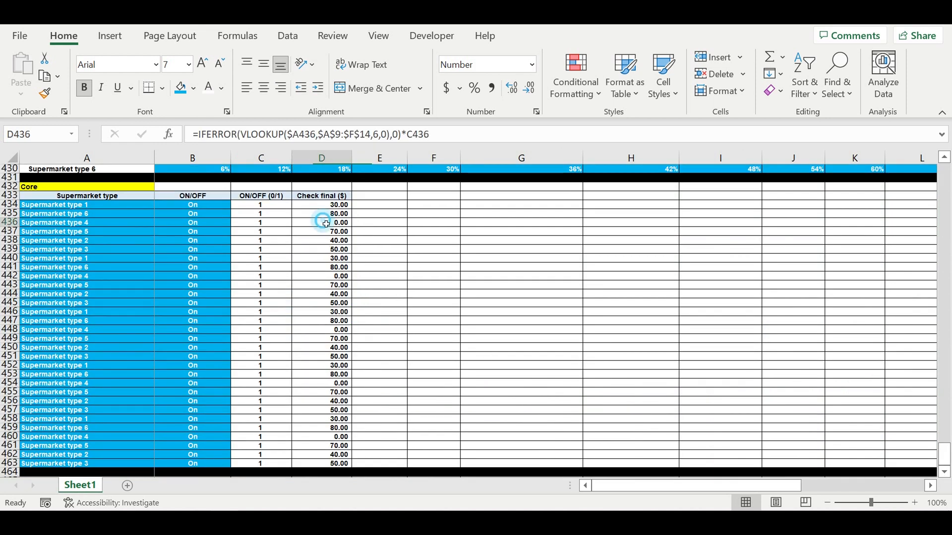
left_click(84, 226)
left_click(11, 223)
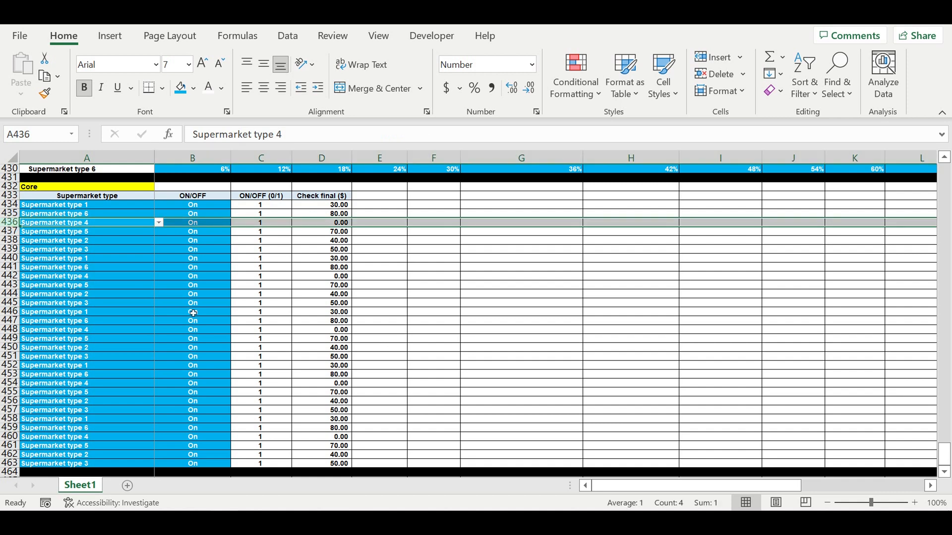
left_click(327, 278)
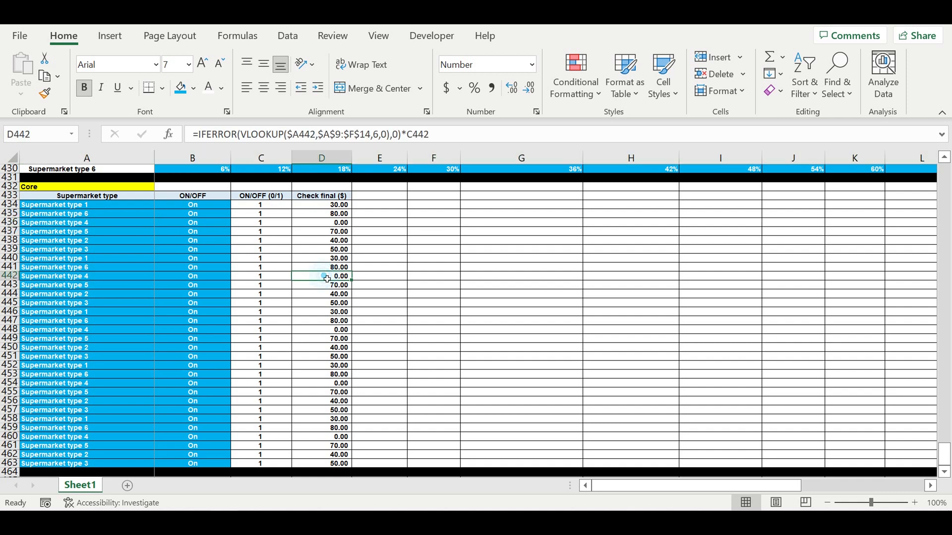
left_click(319, 384)
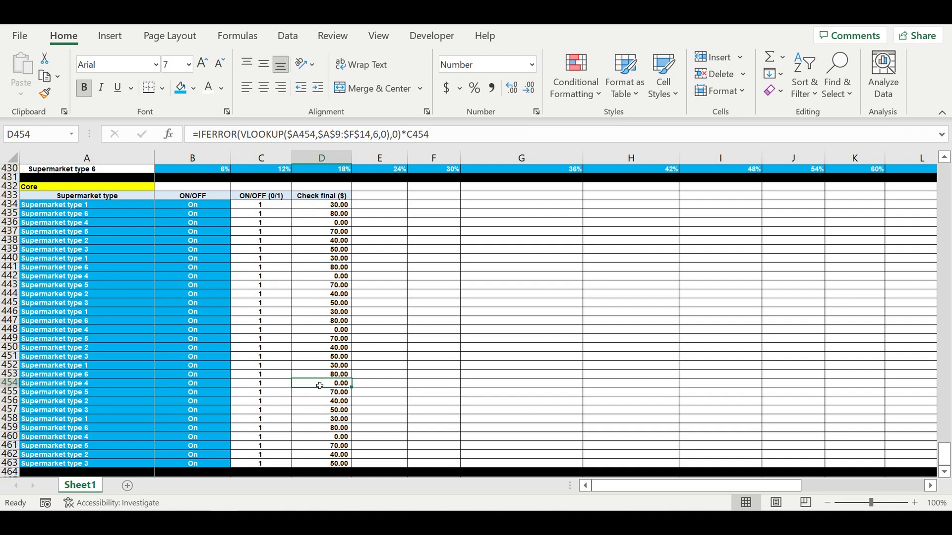
left_click(335, 441)
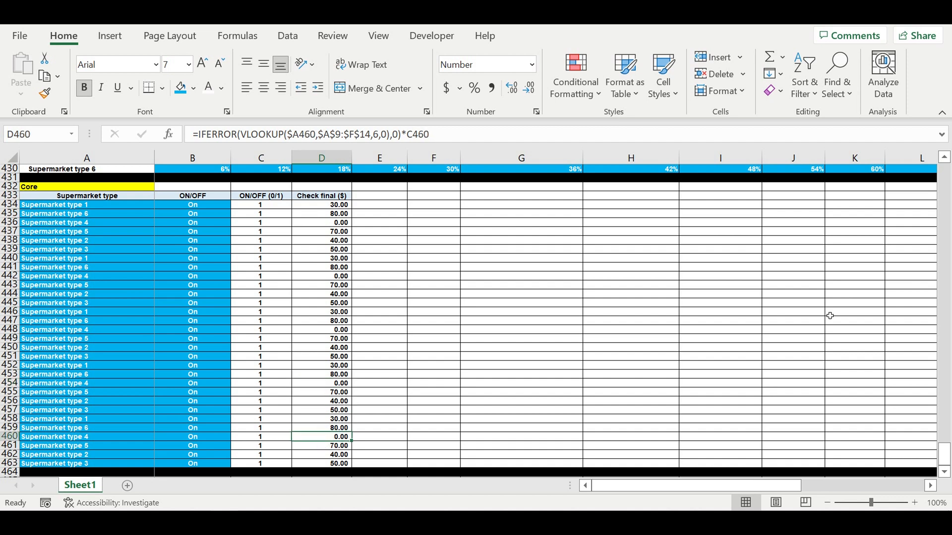
Switch the status of Supermarket type 4 in B12 back to On
left_click_drag(944, 454, 943, 449)
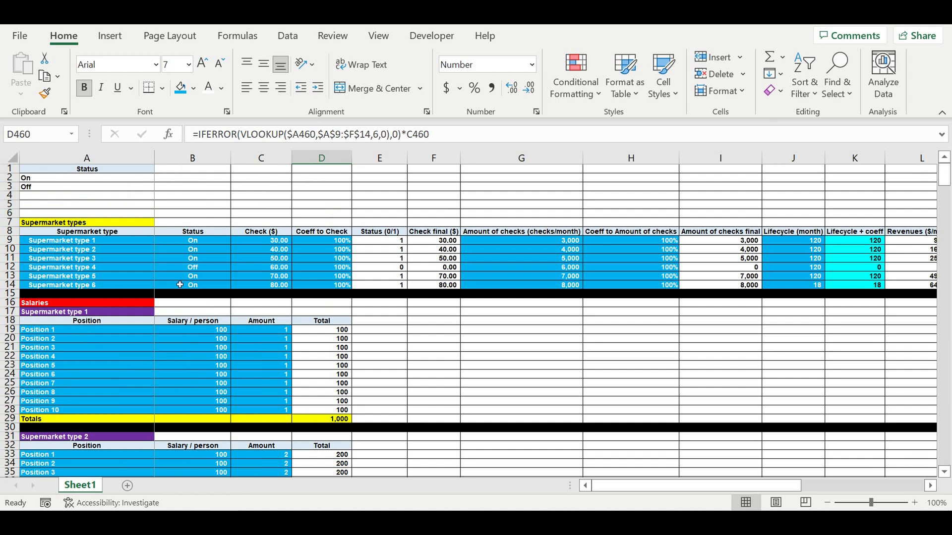
left_click(182, 267)
left_click(237, 267)
left_click(218, 274)
left_click(282, 332)
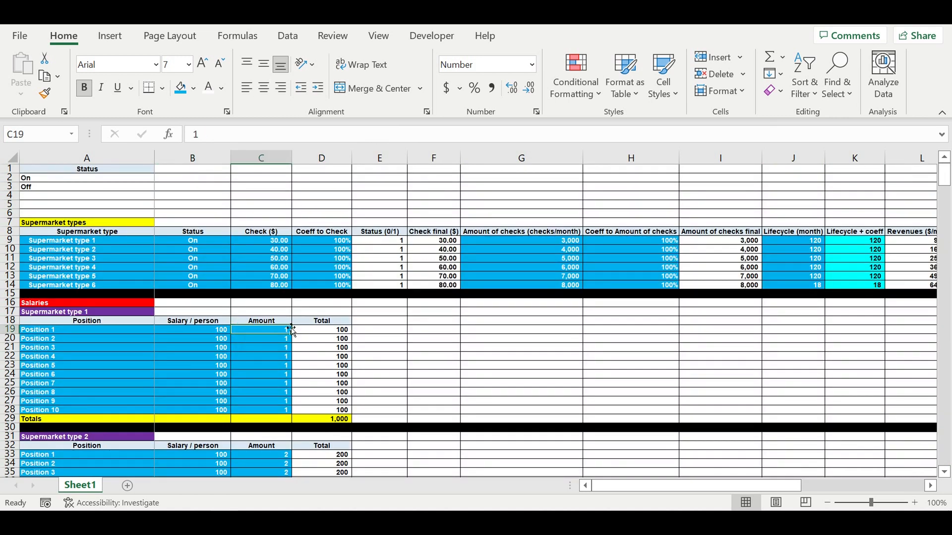
Extend the Core header row to E433 and link that cell to the Amount of checks final header in I8
left_click_drag(945, 174, 947, 454)
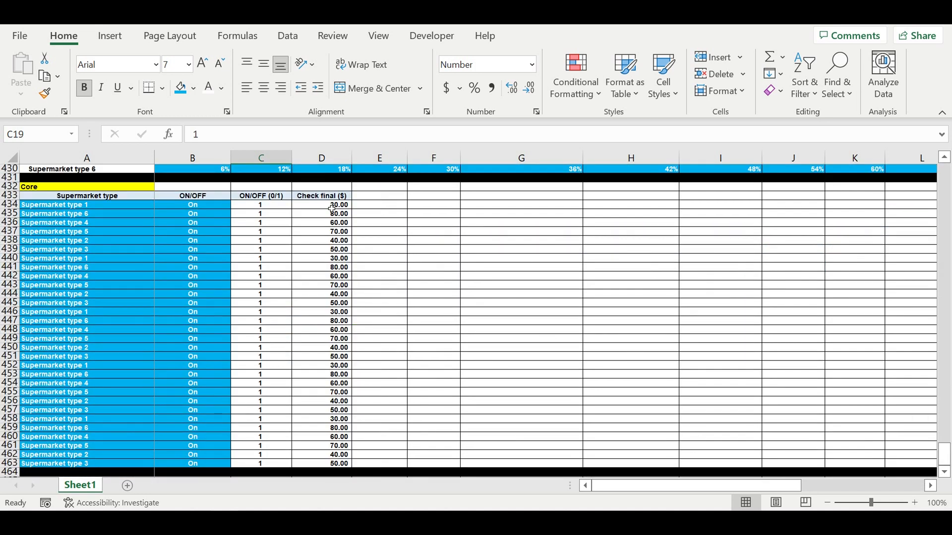
left_click(322, 197)
left_click_drag(352, 199, 394, 203)
type("=")
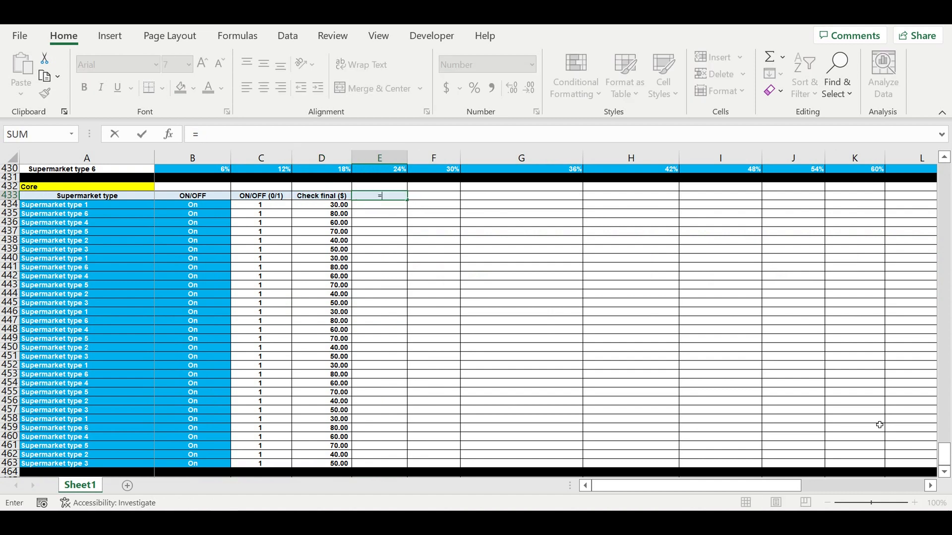
left_click_drag(945, 454, 945, 429)
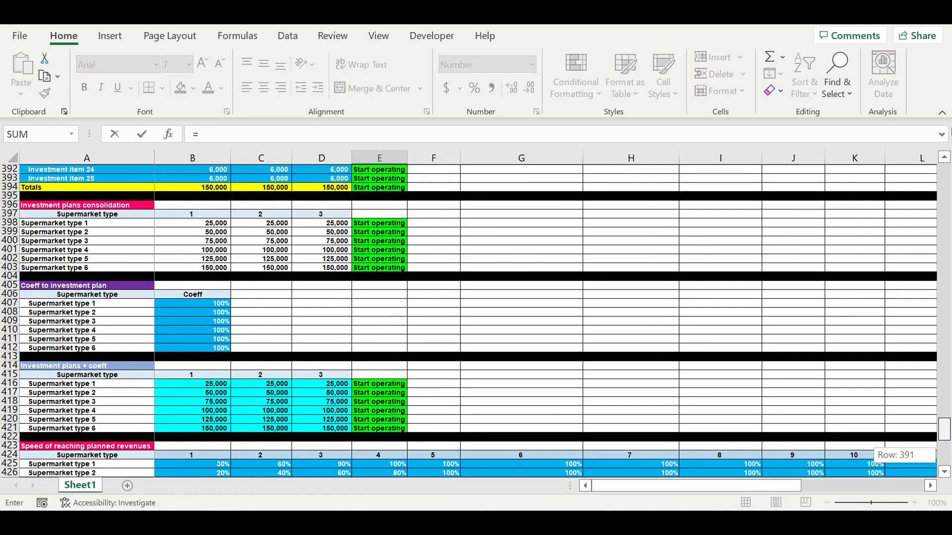
left_click_drag(950, 133, 950, 142)
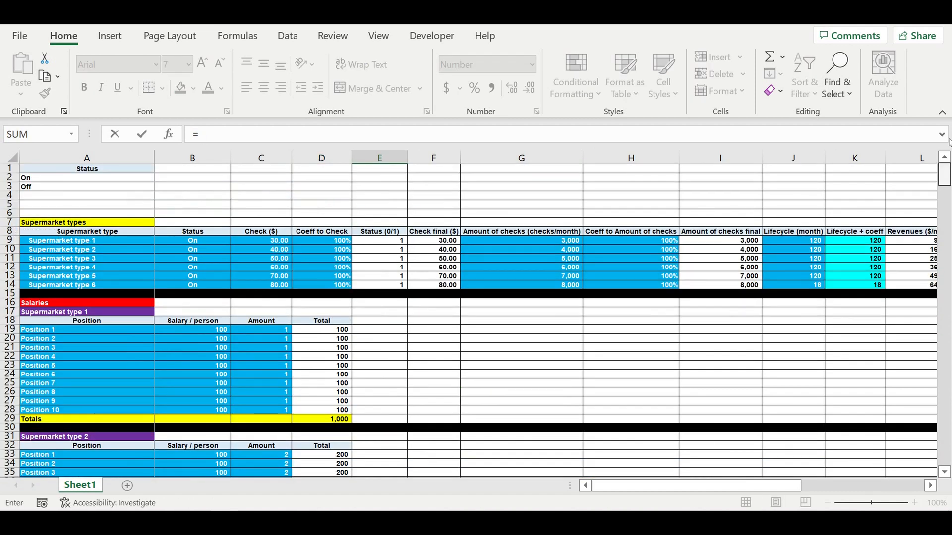
left_click(716, 235)
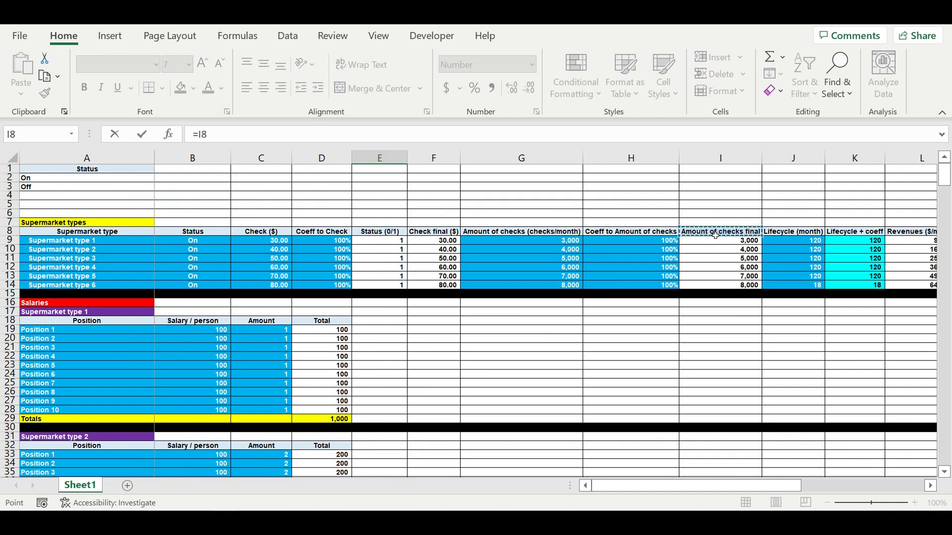
key("Return")
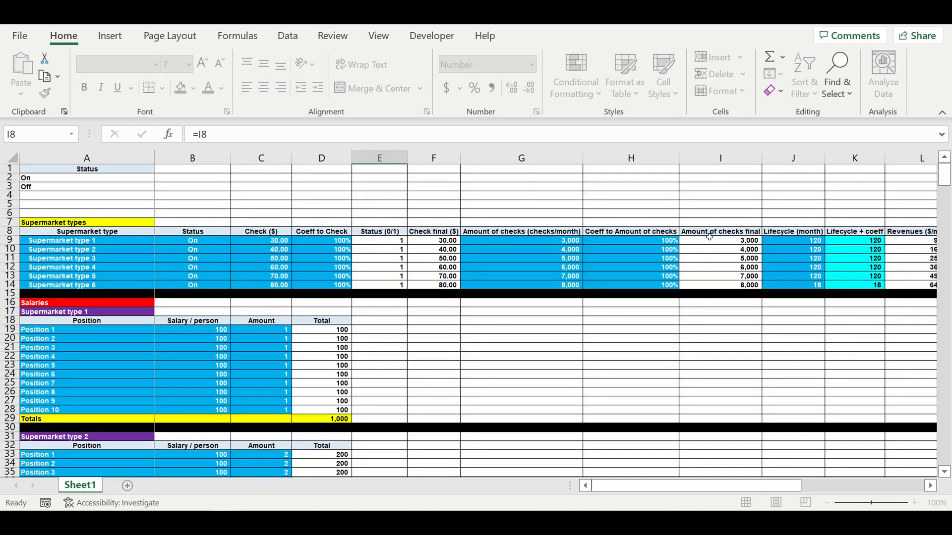
Fit column E's width to the Amount of checks final header
scroll(417, 349, "down", 1)
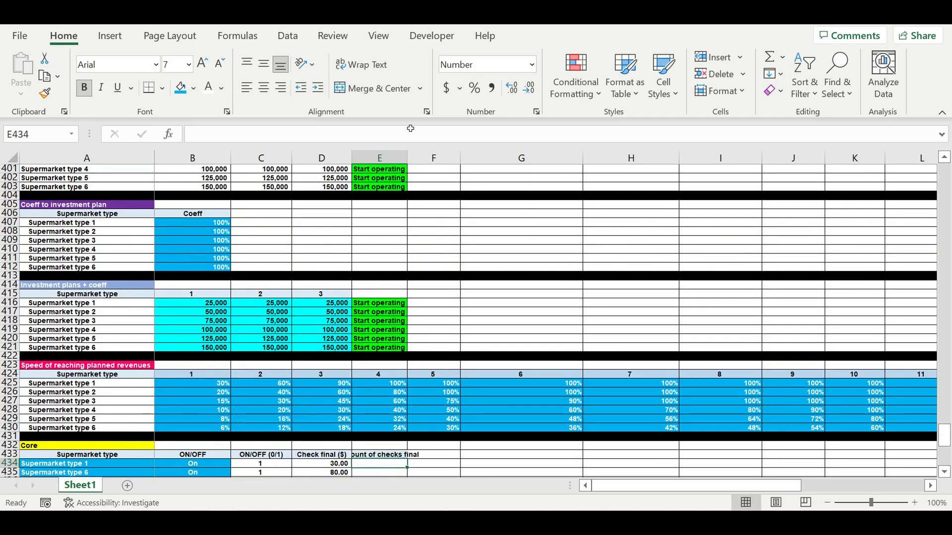
scroll(410, 160, "down", 3)
double_click(407, 158)
left_click(480, 400)
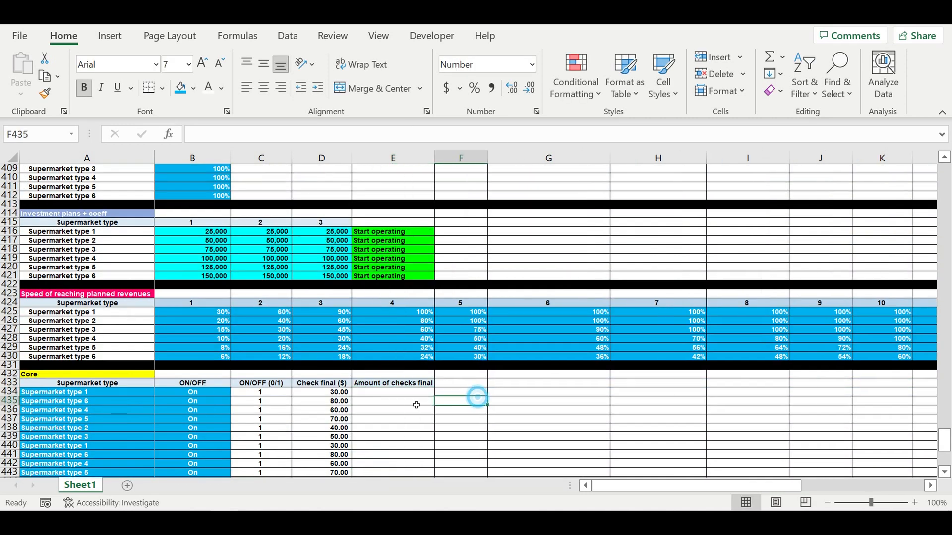
left_click(333, 395)
left_click(450, 134)
left_click_drag(400, 136, 101, 113)
key("ctrl+c")
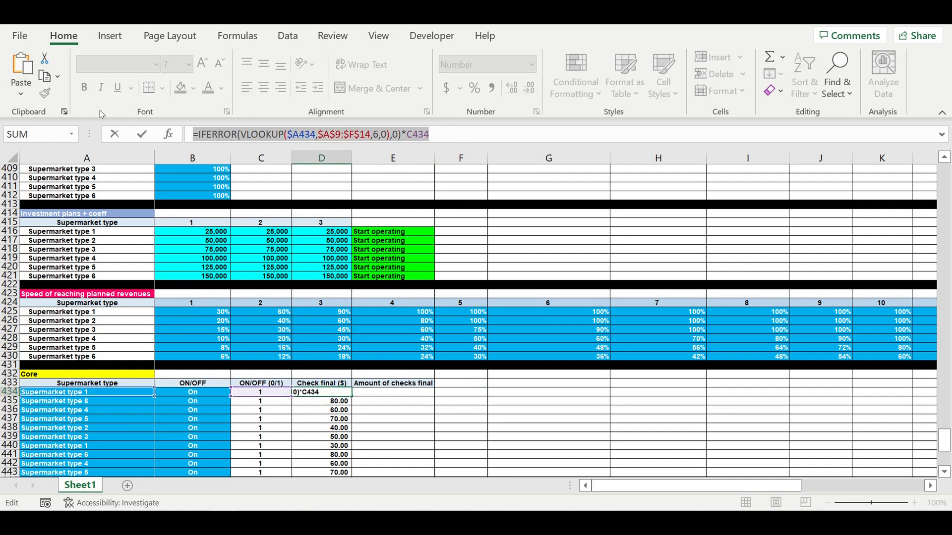
key("Escape")
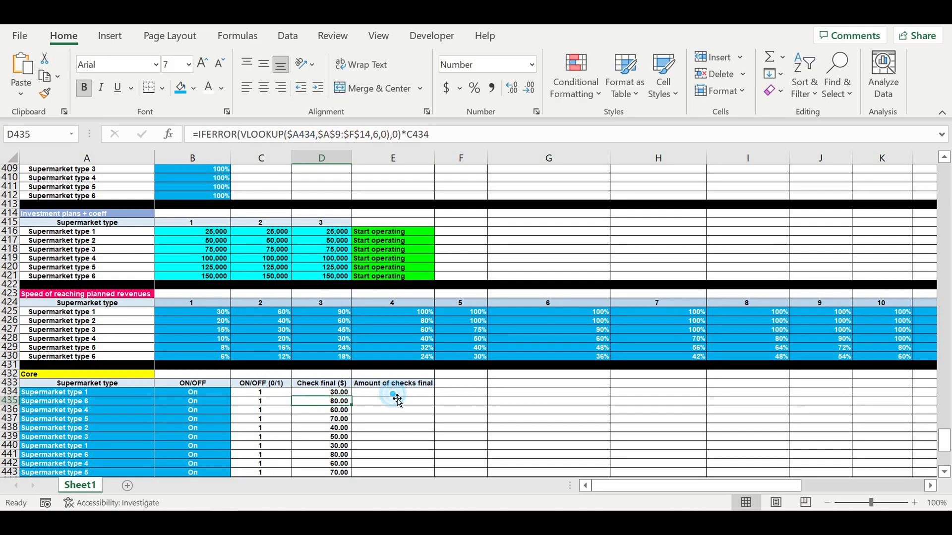
left_click(395, 398)
left_click(192, 135)
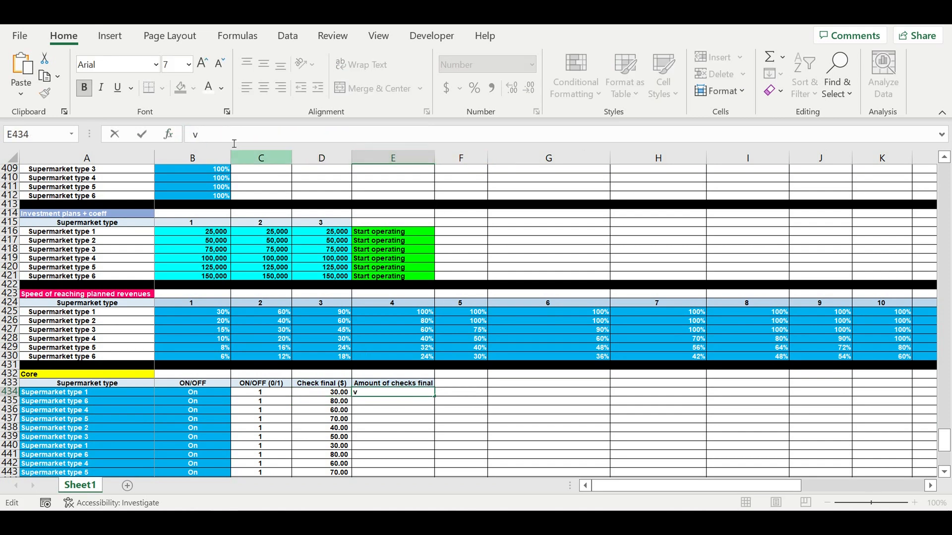
double_click(205, 131)
key("BackSpace")
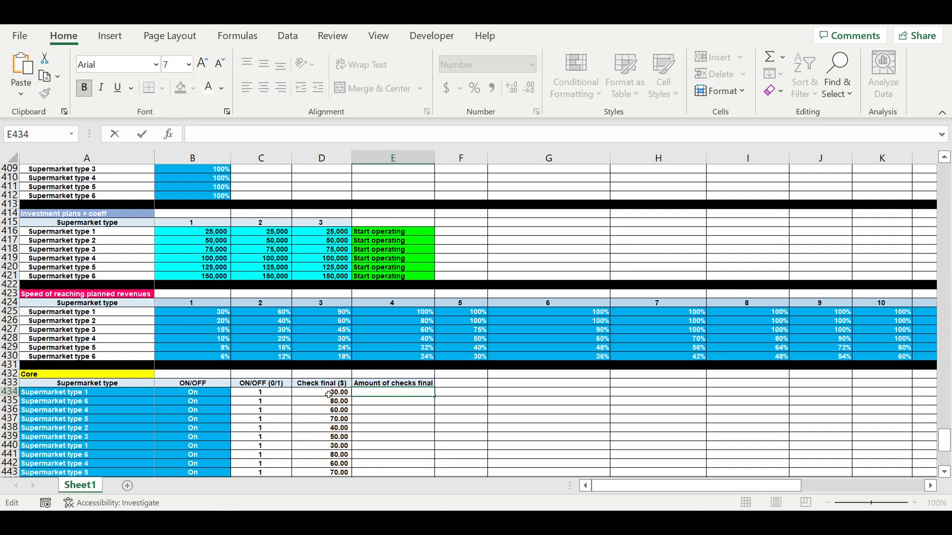
Copy the formula text of D434 unchanged into E434 under Amount of checks final
double_click(329, 396)
left_click_drag(447, 133, 160, 124)
key("ctrl+c")
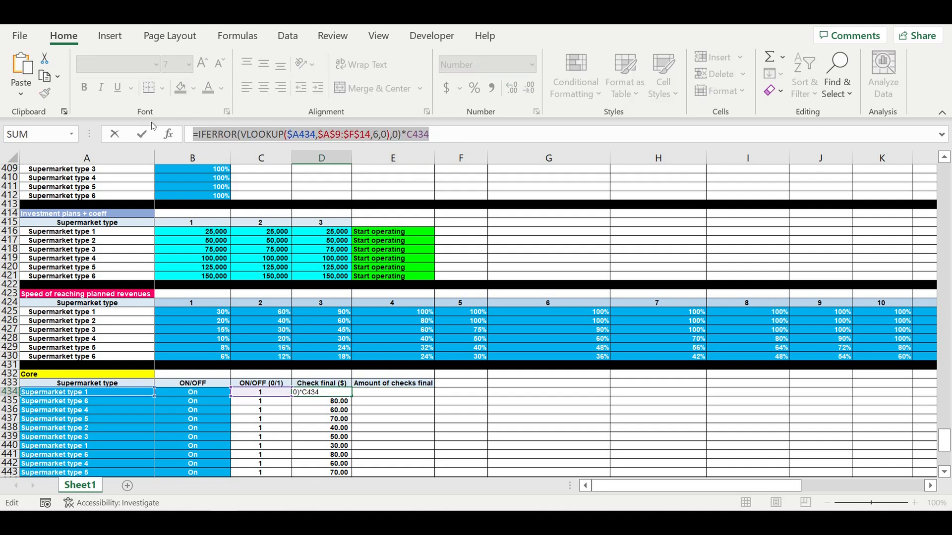
key("Escape")
left_click(394, 392)
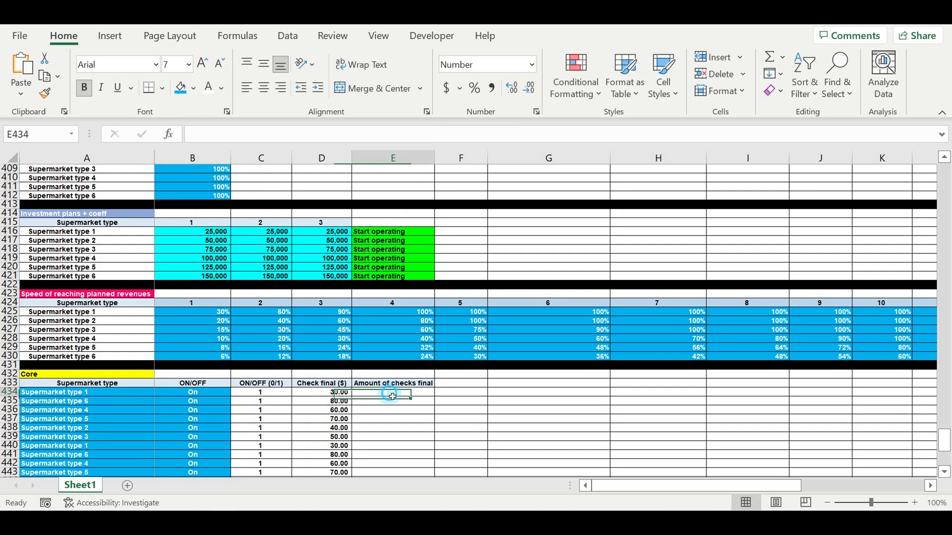
left_click(186, 131)
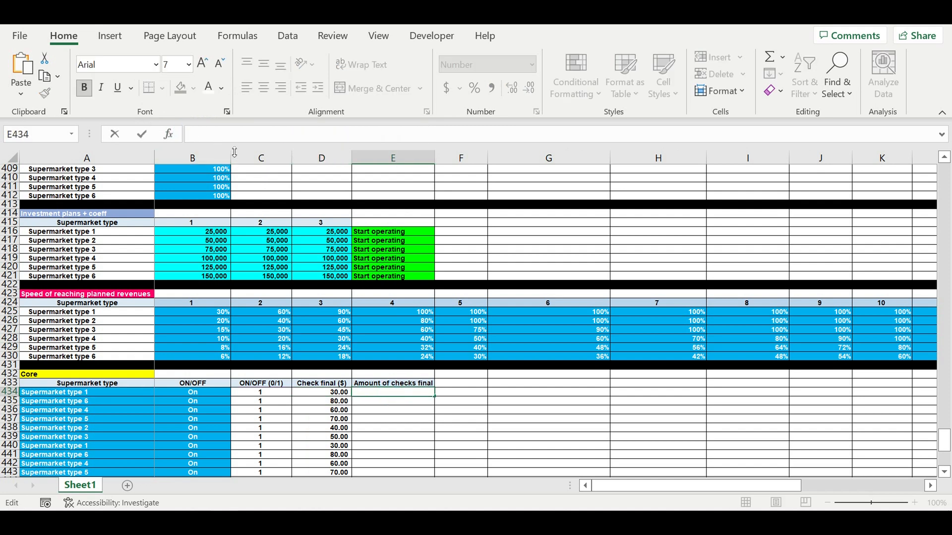
key("ctrl+v")
Extend the VLOOKUP range in E434 to $A$9:$I$14 and set its column index to 9
left_click_drag(948, 436, 934, 127)
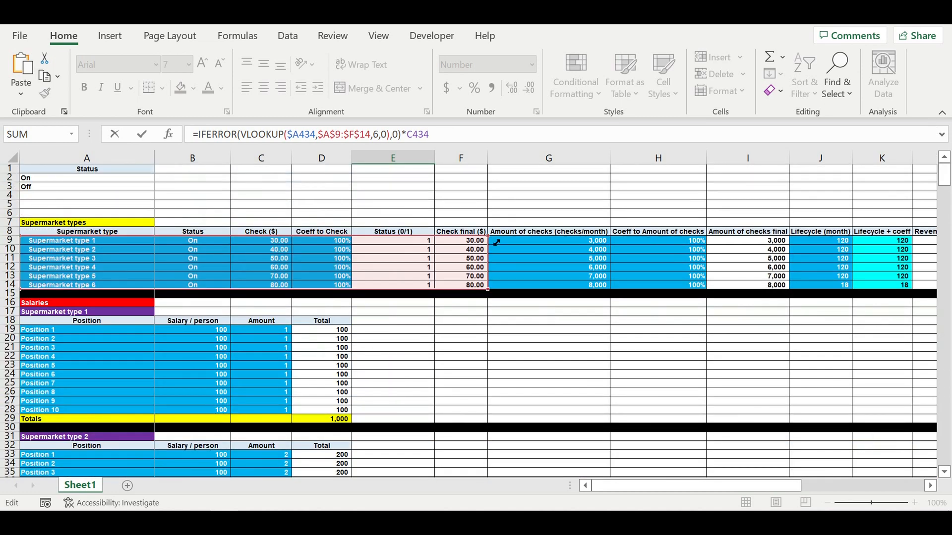
left_click_drag(494, 242, 765, 247)
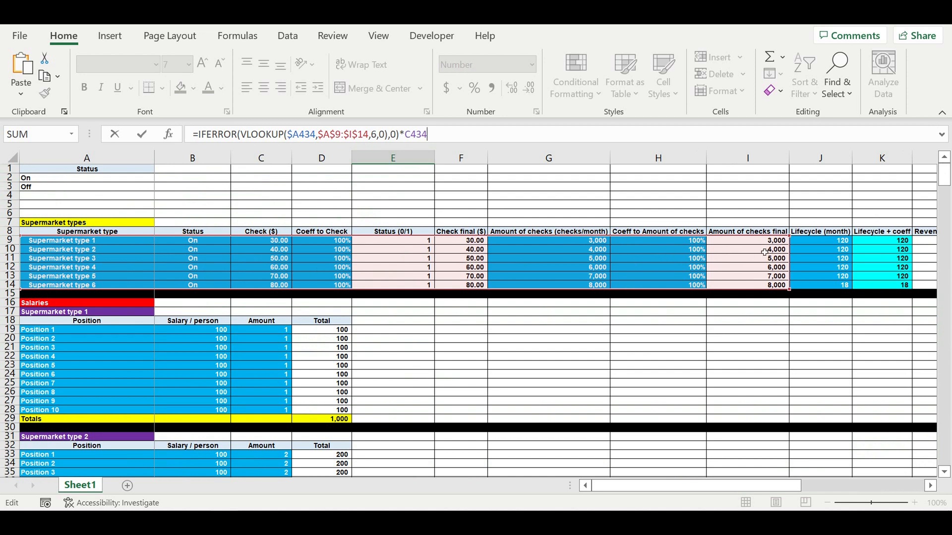
double_click(373, 134)
type("9")
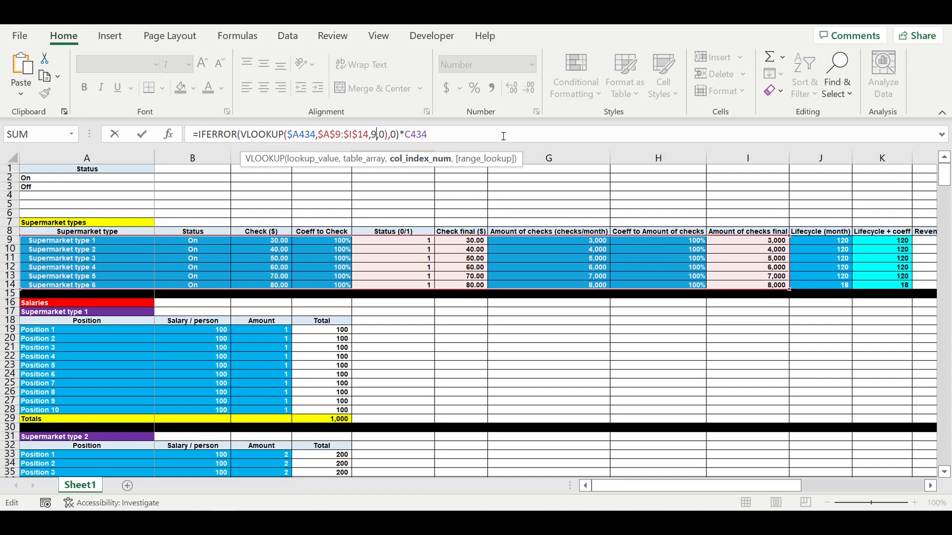
key("ctrl+Return")
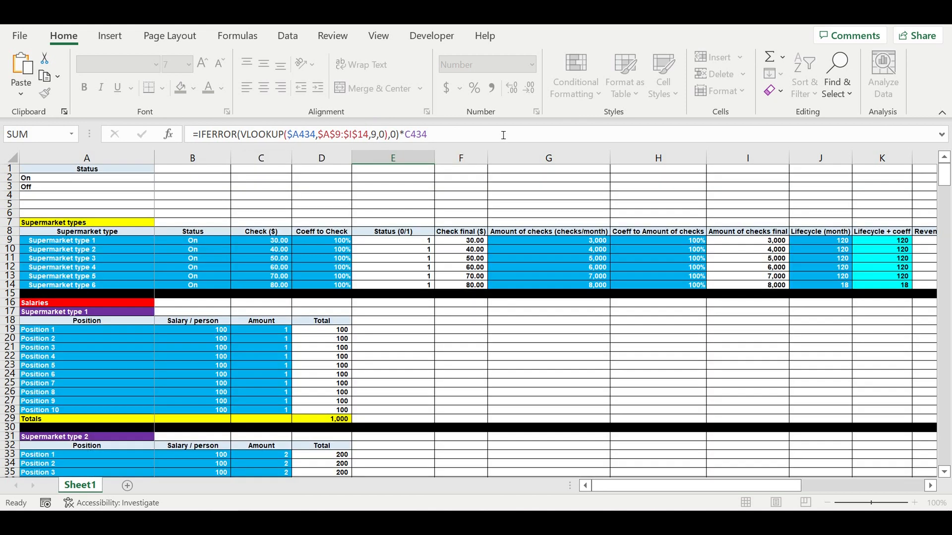
scroll(512, 357, "down", 3)
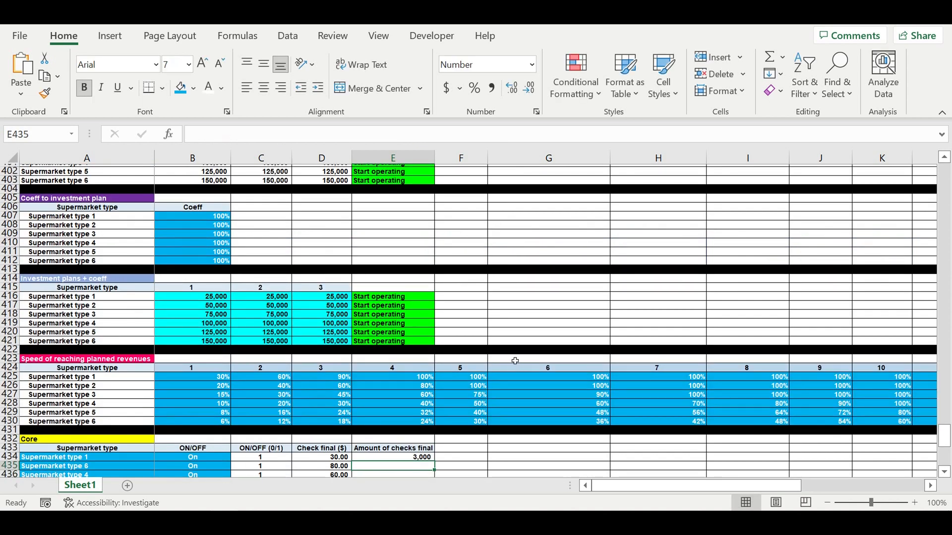
Fill the Amount of checks final formula in E434 down to E463 for all supermarket rows
scroll(500, 330, "down", 5)
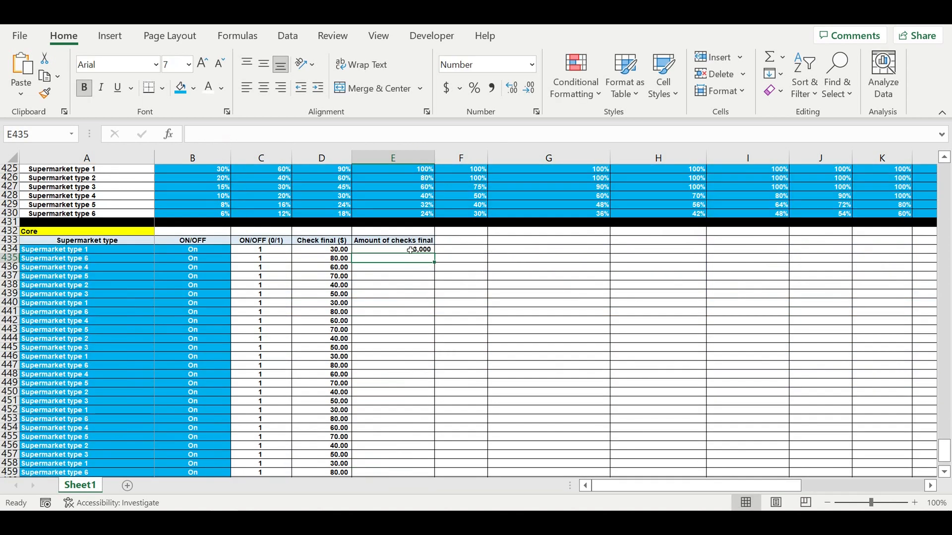
left_click(411, 249)
left_click_drag(435, 251, 395, 464)
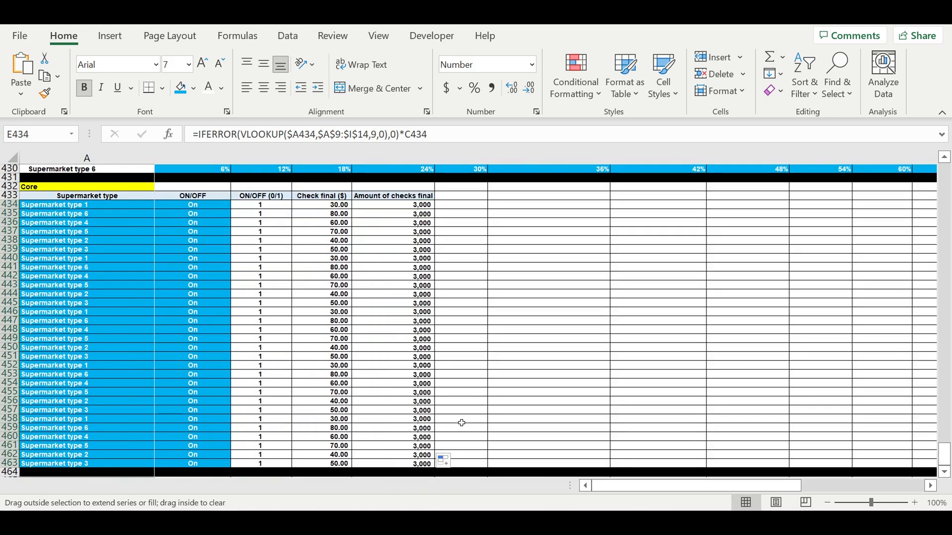
left_click(494, 296)
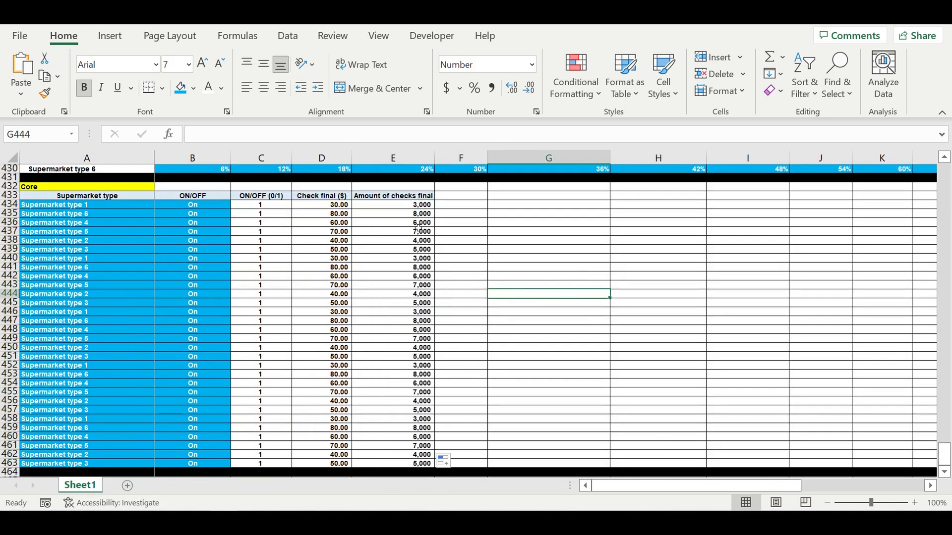
Extend the Core header row into F433 as the Lifecycle (month) header linked to J8, and fit column F's width to it
left_click(415, 196)
left_click_drag(436, 200, 502, 206)
left_click_drag(480, 216, 471, 221)
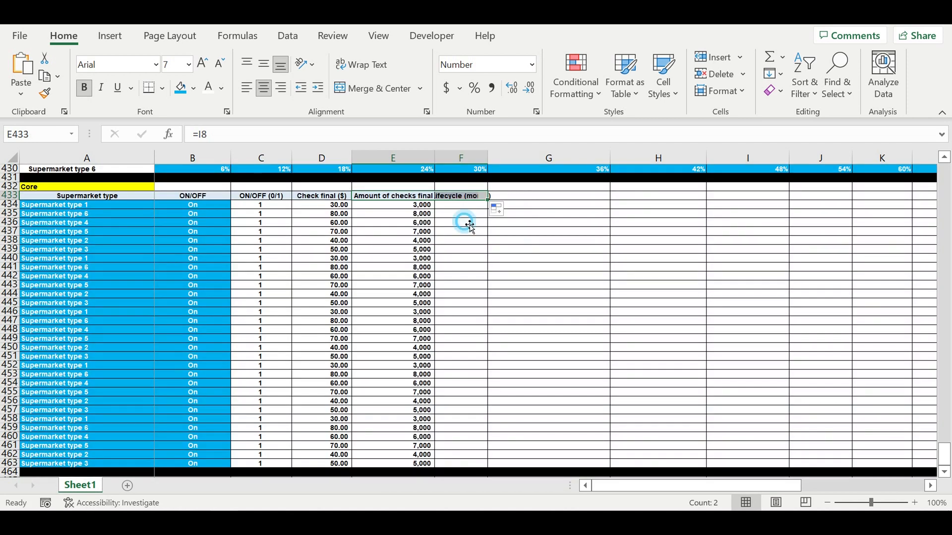
left_click(468, 223)
left_click(468, 198)
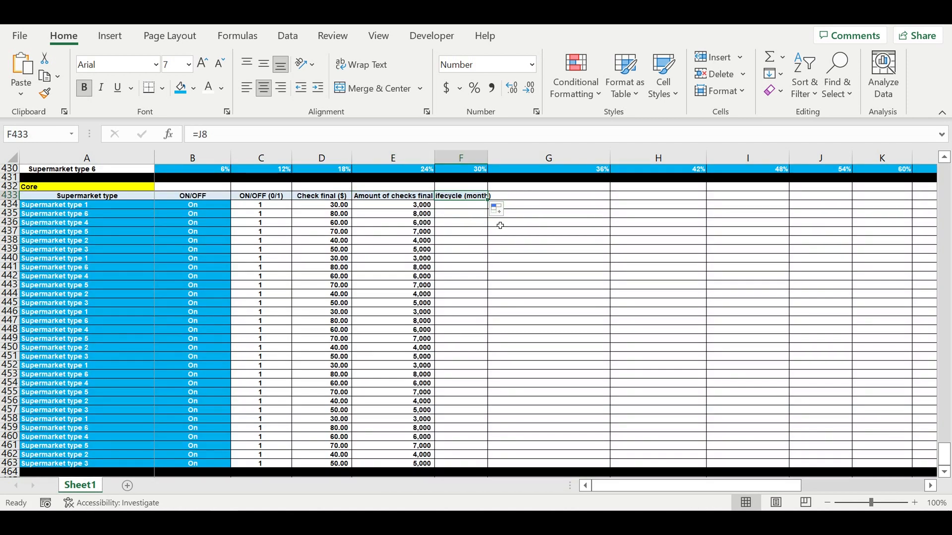
left_click(391, 241)
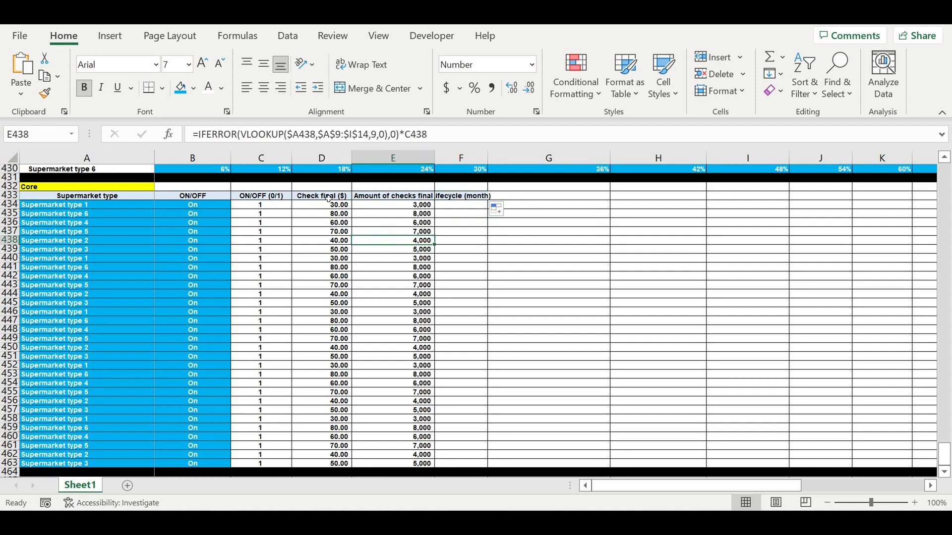
left_click(329, 198)
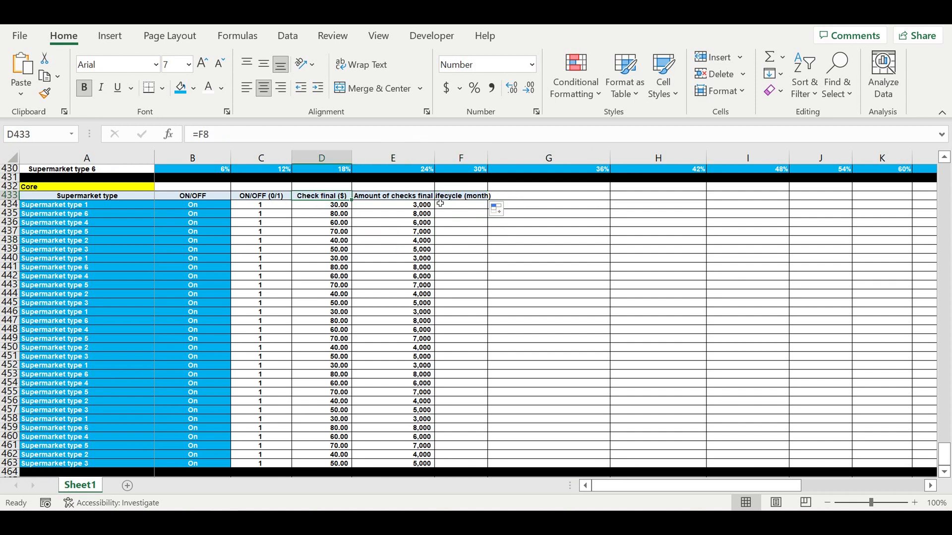
left_click(463, 197)
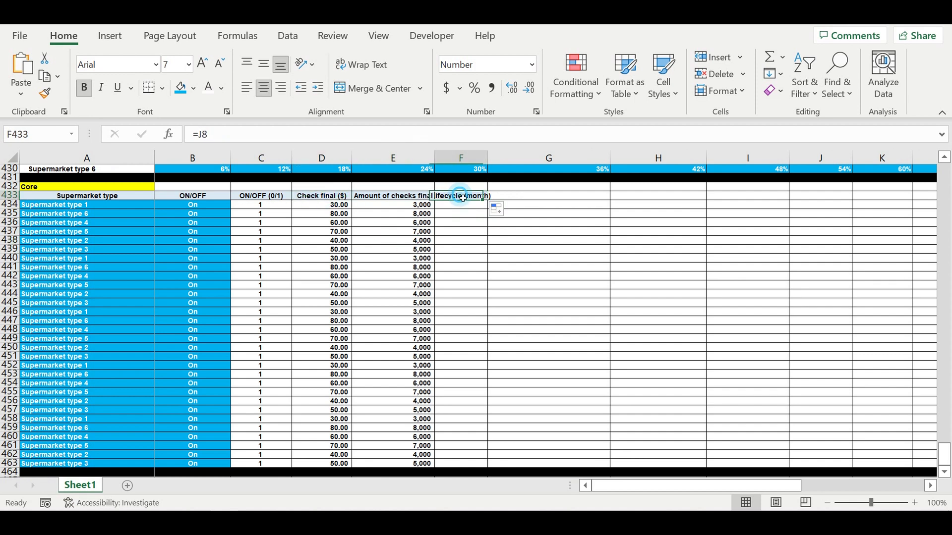
double_click(489, 163)
left_click(535, 223)
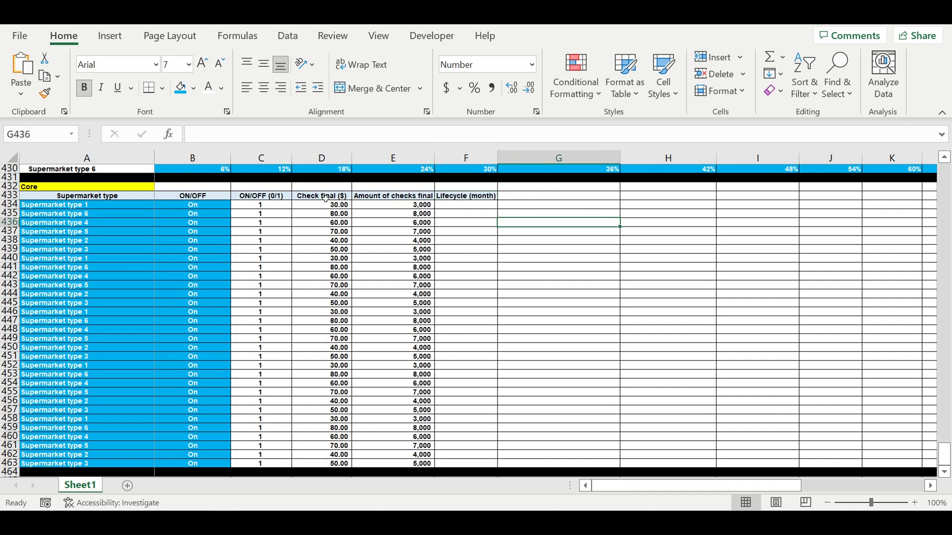
Move the block D433:F463 two columns over so that it starts at F433
left_click_drag(326, 198, 461, 468)
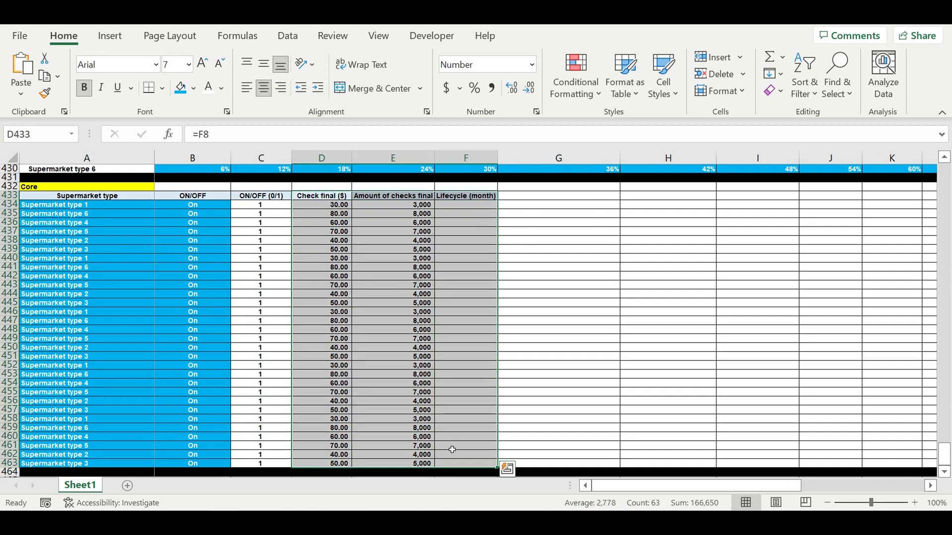
key("ctrl+c")
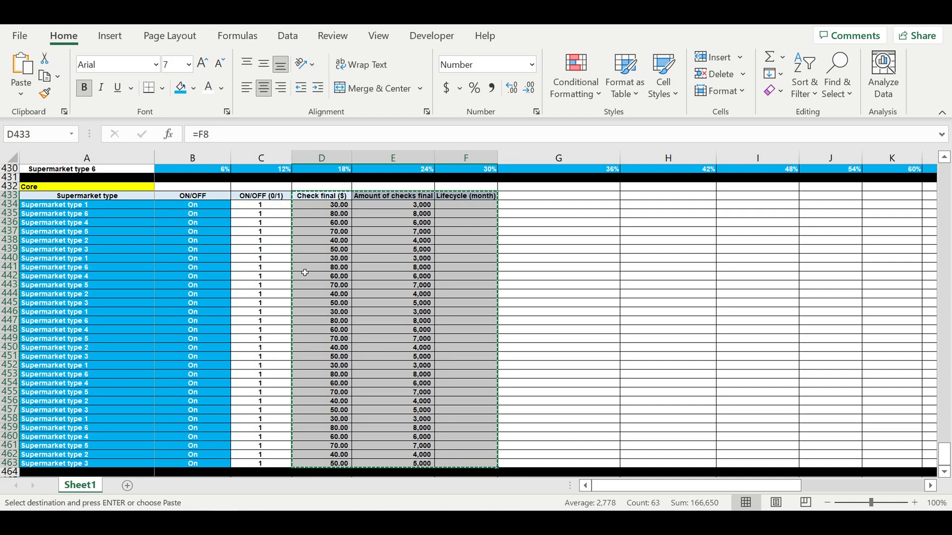
left_click(456, 197)
key("Return")
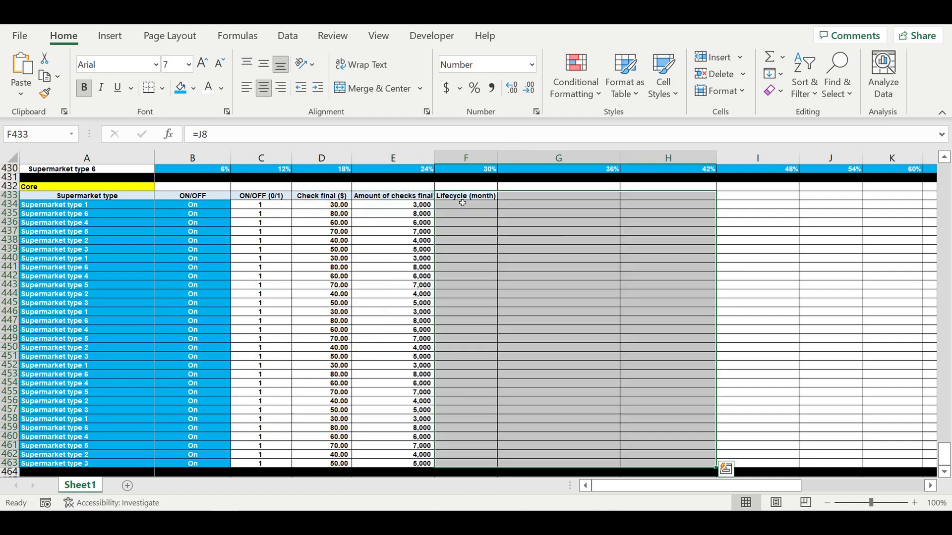
left_click(553, 253)
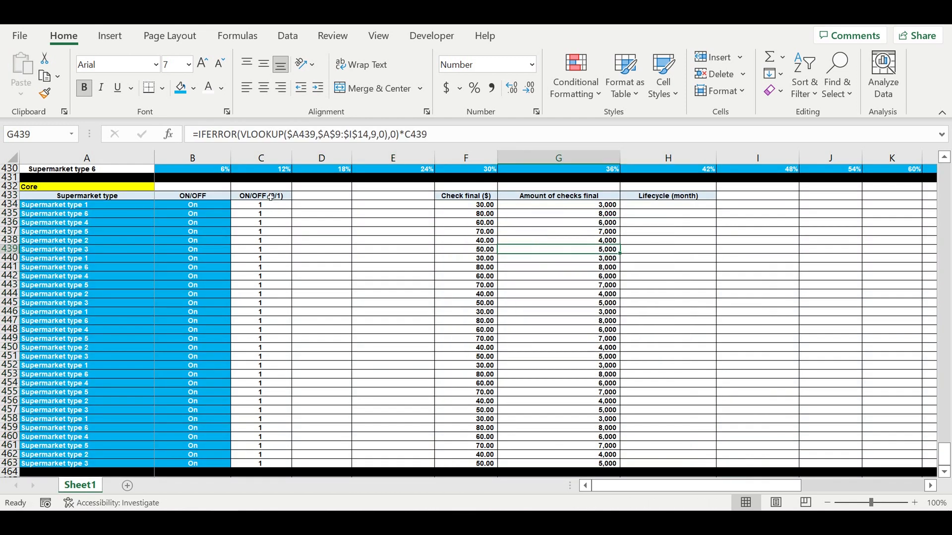
Extend the ON/OFF (0/1) header into D433:E433 and retitle the two cells Year and Month
left_click(291, 200)
left_click_drag(294, 203, 392, 205)
left_click(361, 240)
left_click(321, 197)
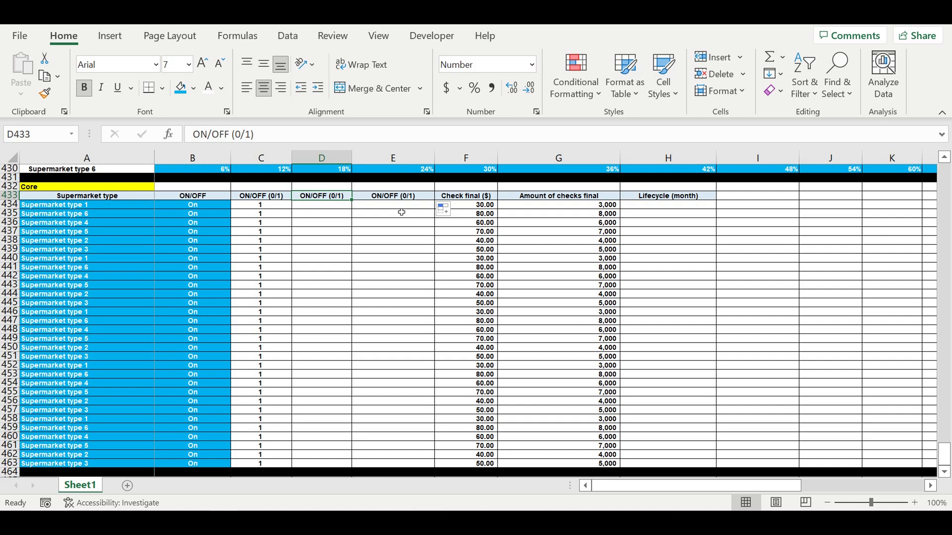
type("Year")
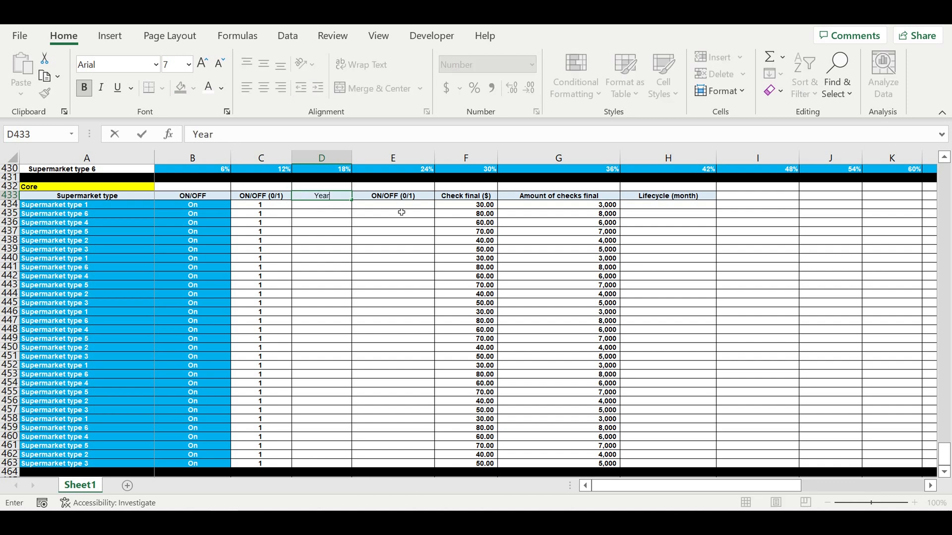
key("Return")
left_click(393, 198)
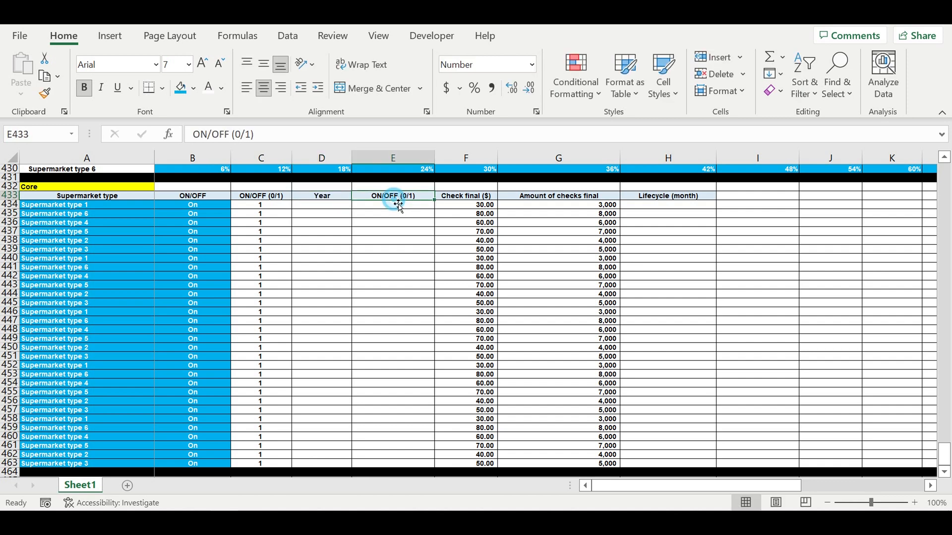
type("Month")
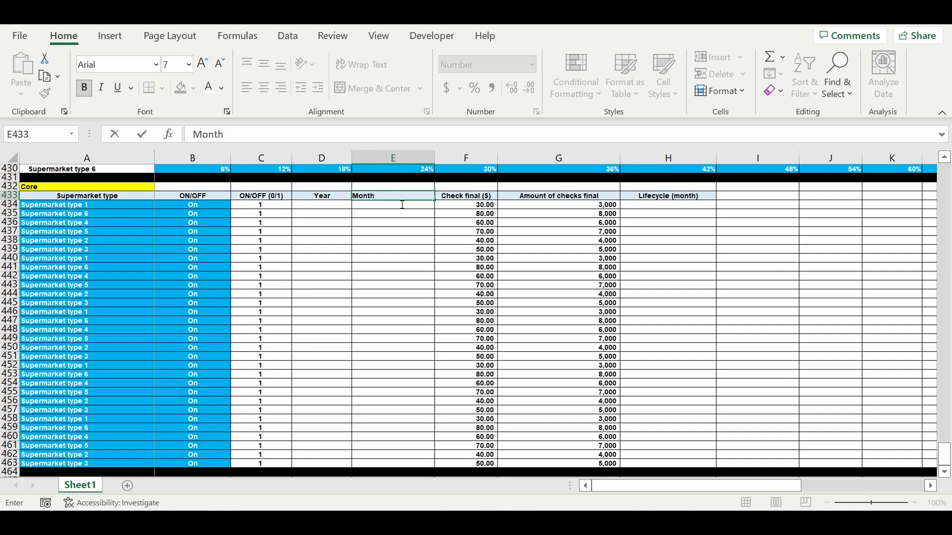
key("Return")
left_click_drag(323, 187, 402, 188)
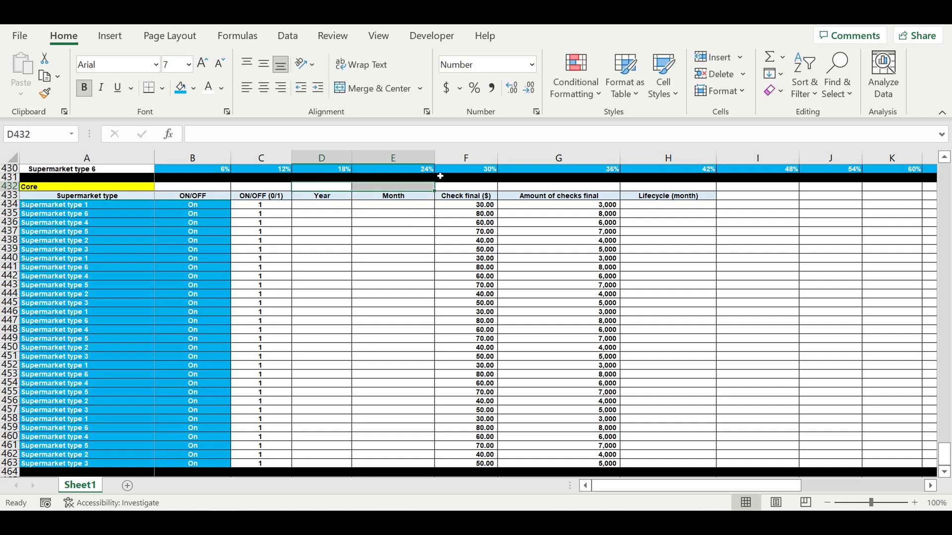
left_click(389, 258)
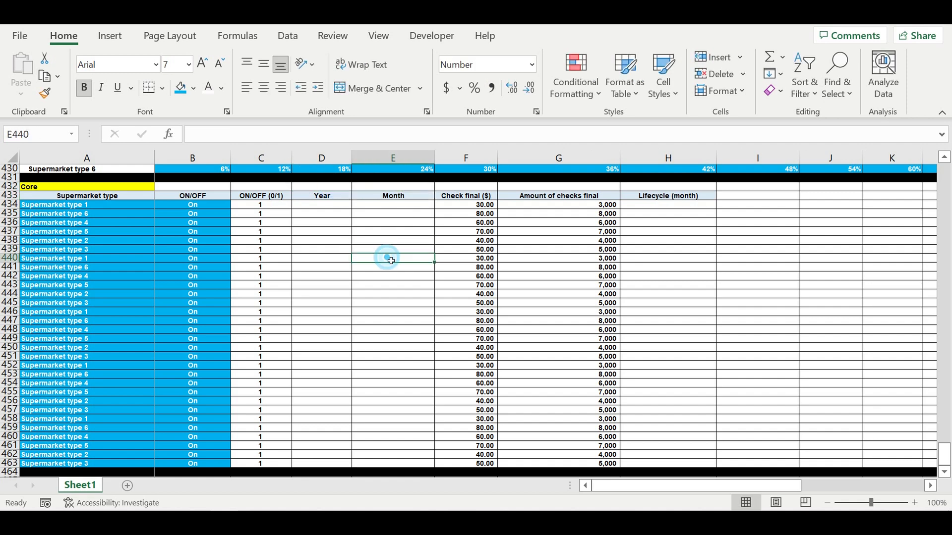
Insert 12 blank rows at row 7, above the Supermarket types section at the start of the sheet
left_click(322, 205)
left_click_drag(945, 455, 921, 97)
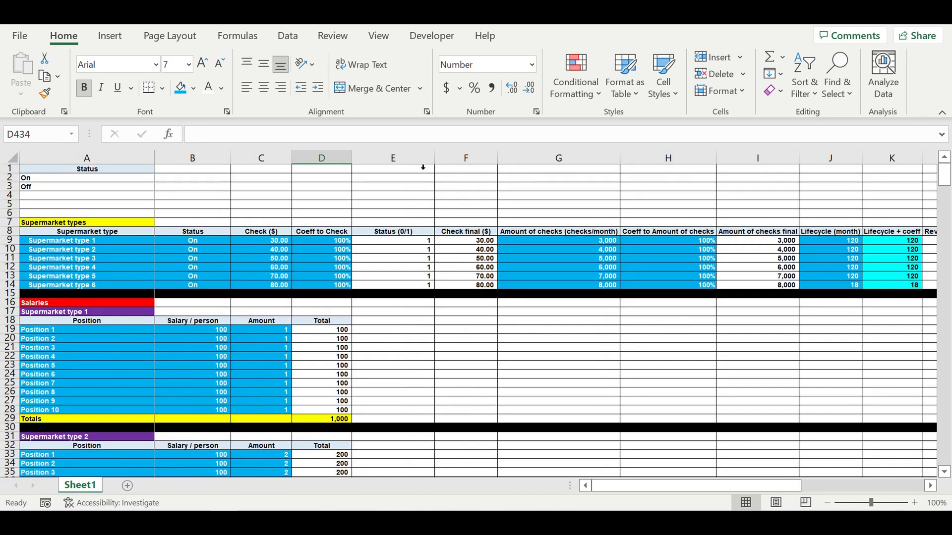
left_click_drag(9, 222, 10, 321)
right_click(15, 288)
left_click(52, 141)
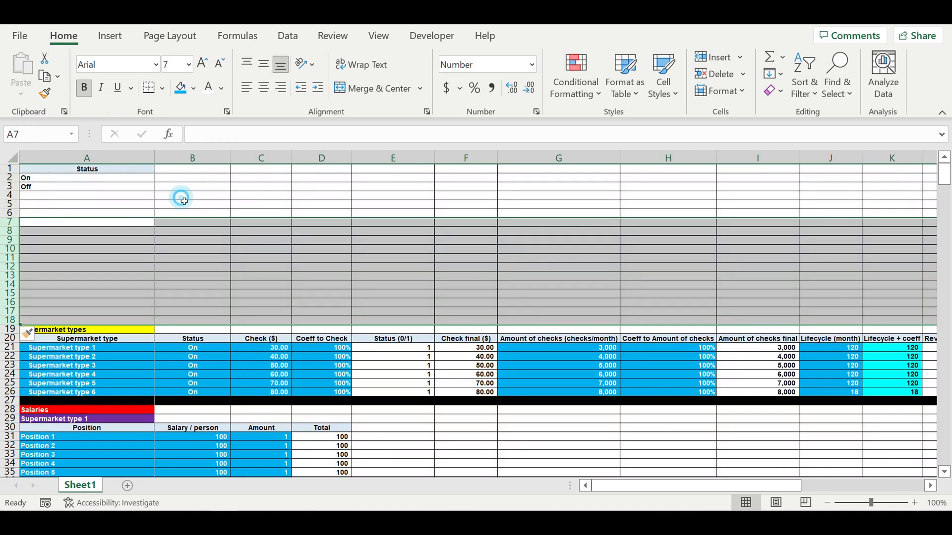
left_click(182, 200)
Extend the Status header from A1 across B1:C1 and retitle B1 as Years
left_click(142, 170)
left_click_drag(154, 173, 285, 180)
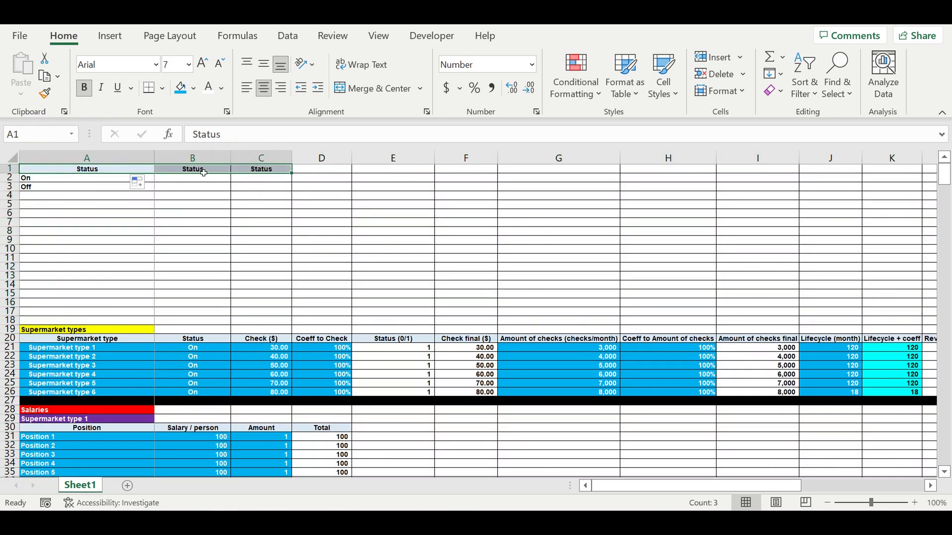
left_click(205, 172)
type("Yeasr")
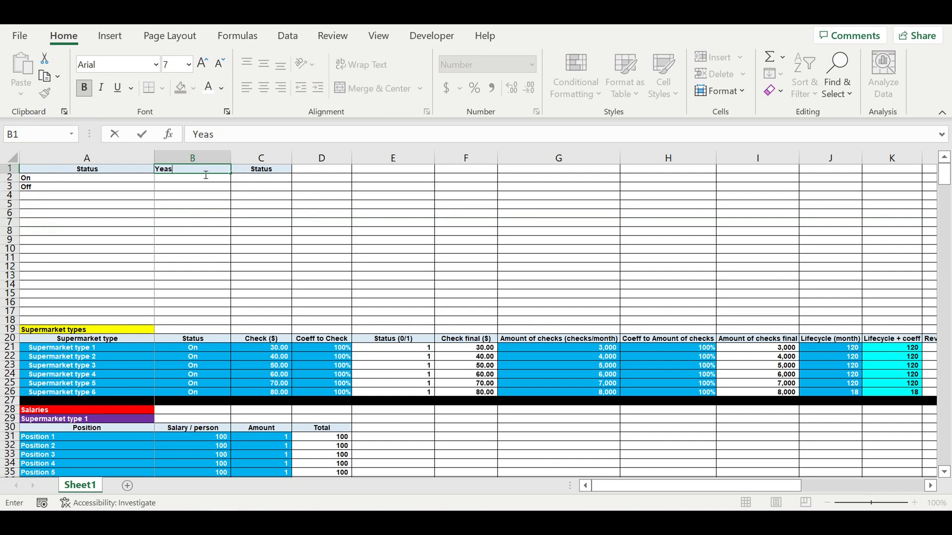
key("Return")
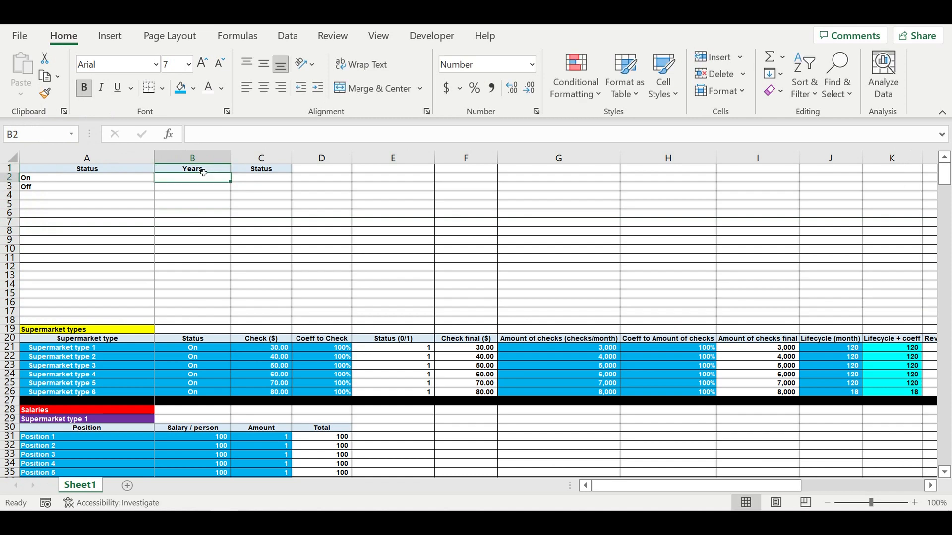
Retitle the header in C1 as Months, with a capital M
key("Up")
key("Right")
type("mo")
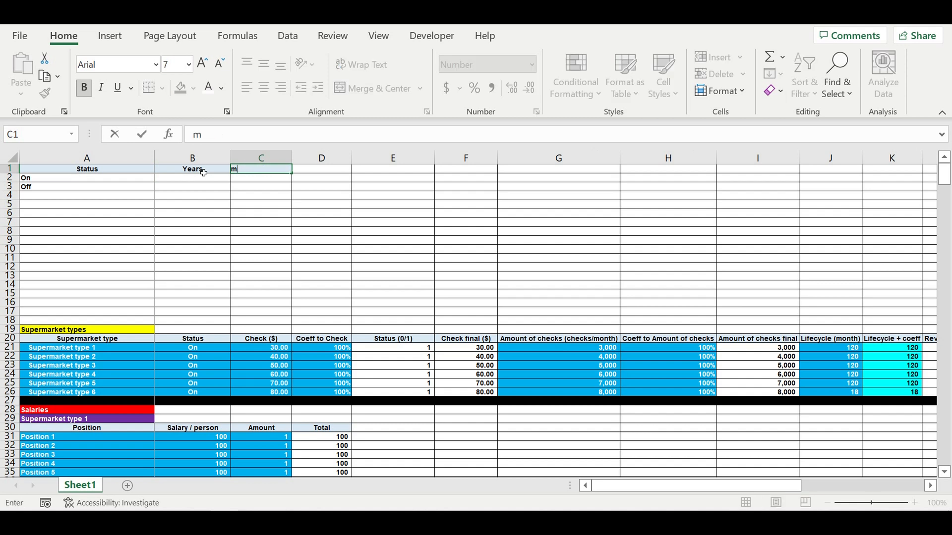
key("Return")
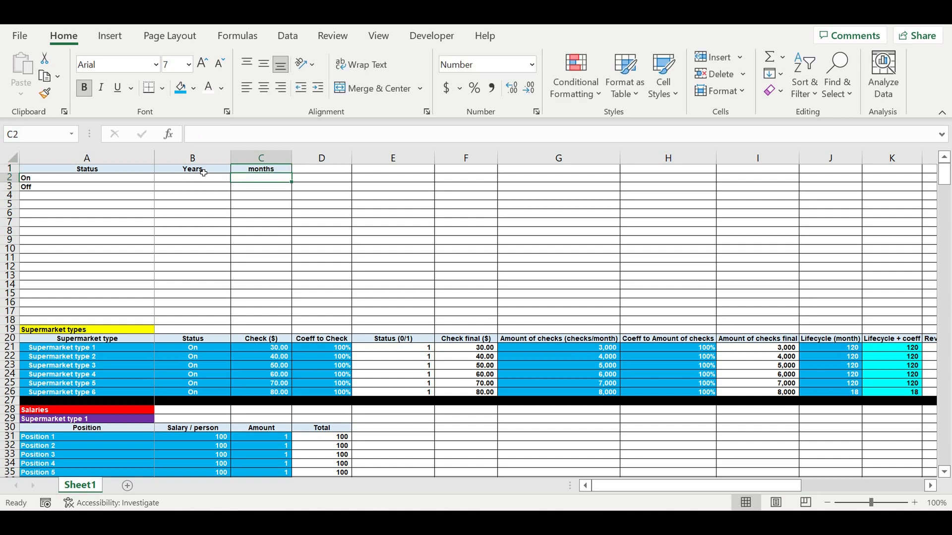
left_click(261, 169)
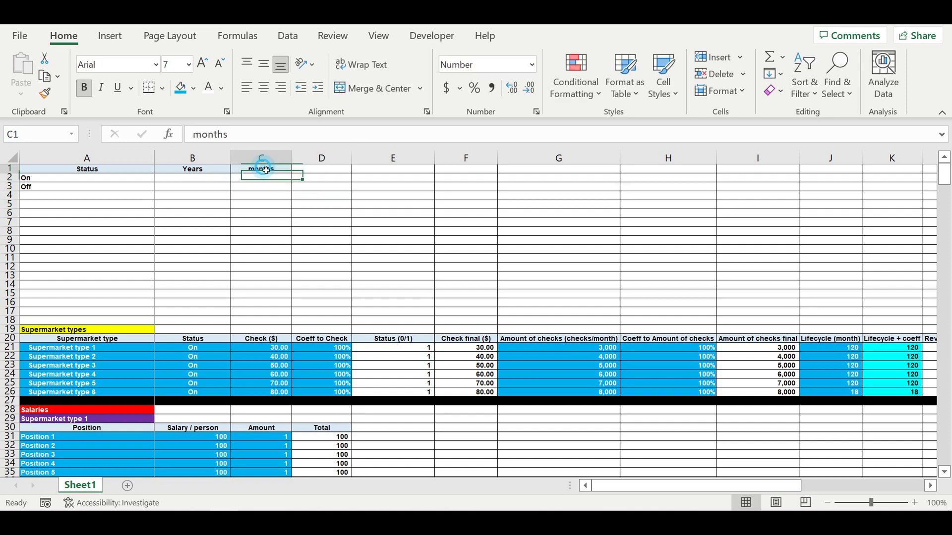
left_click(206, 137)
key("BackSpace")
type("M")
Enter 2022 in B2 under Years and format it as a number without the thousands separator
left_click(195, 179)
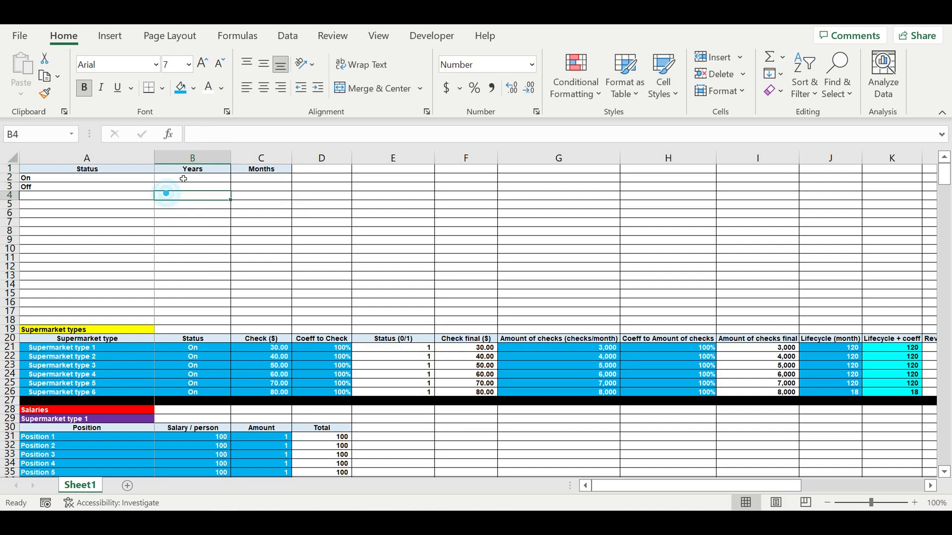
type("2022")
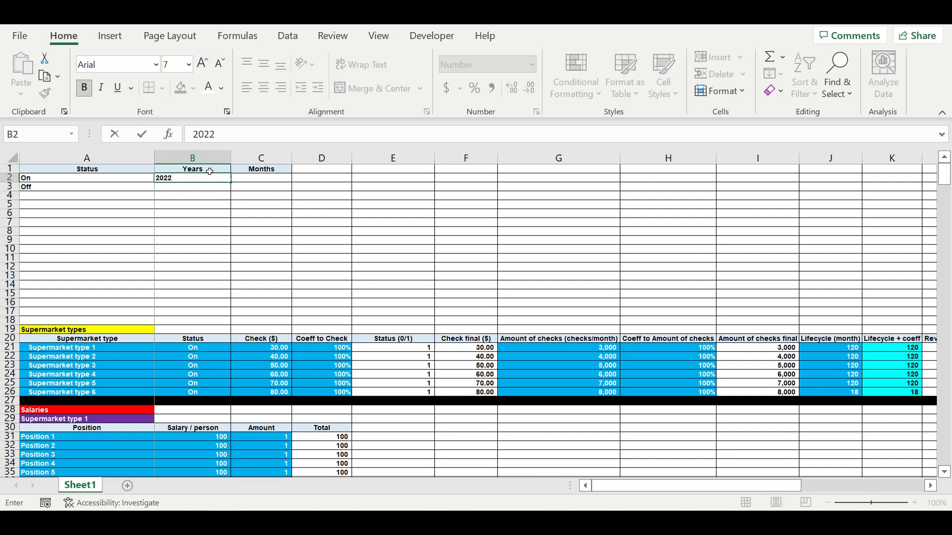
key("Return")
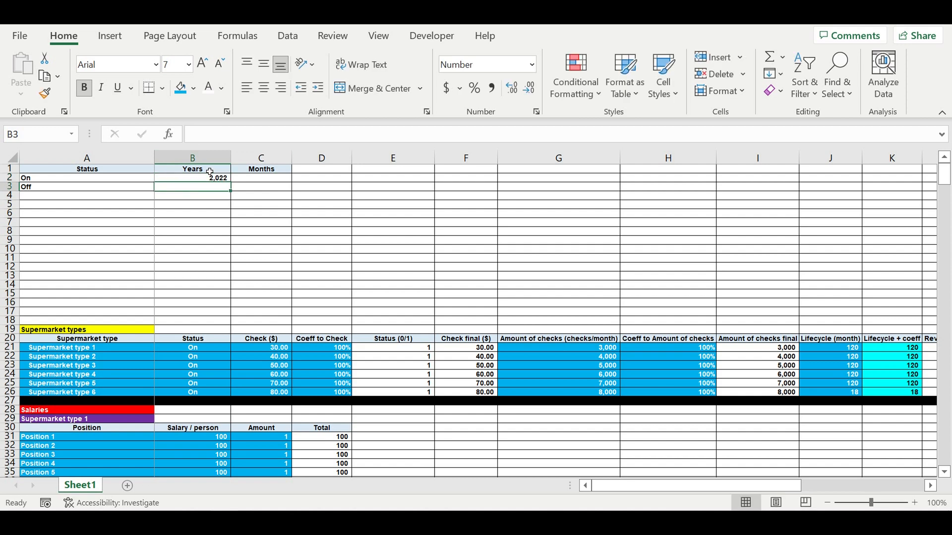
left_click(205, 179)
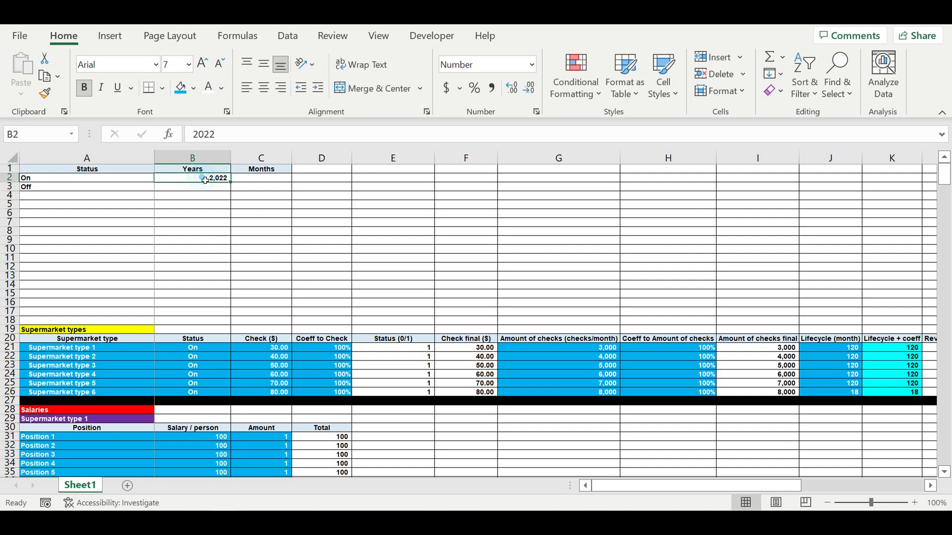
right_click(205, 179)
left_click(248, 432)
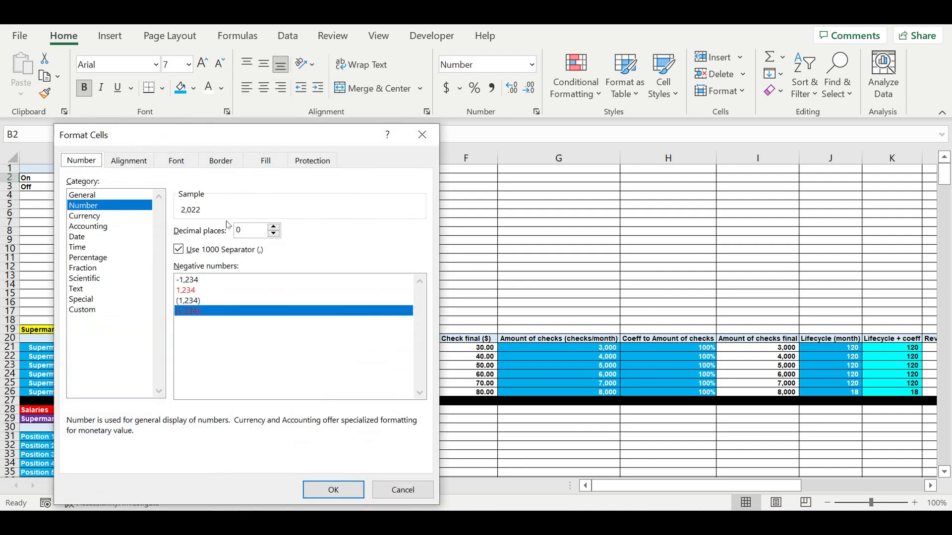
left_click(179, 249)
left_click(319, 487)
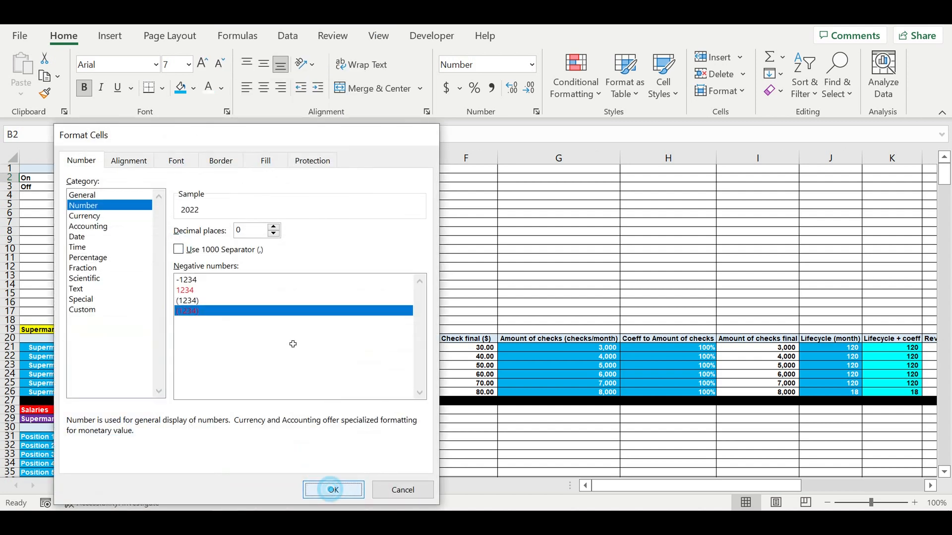
Copy the year from B2 into B3, and give B2 a blue fill with white font
mouse_move(234, 188)
left_mouse_down()
mouse_move(240, 202)
mouse_move(234, 193)
left_mouse_up()
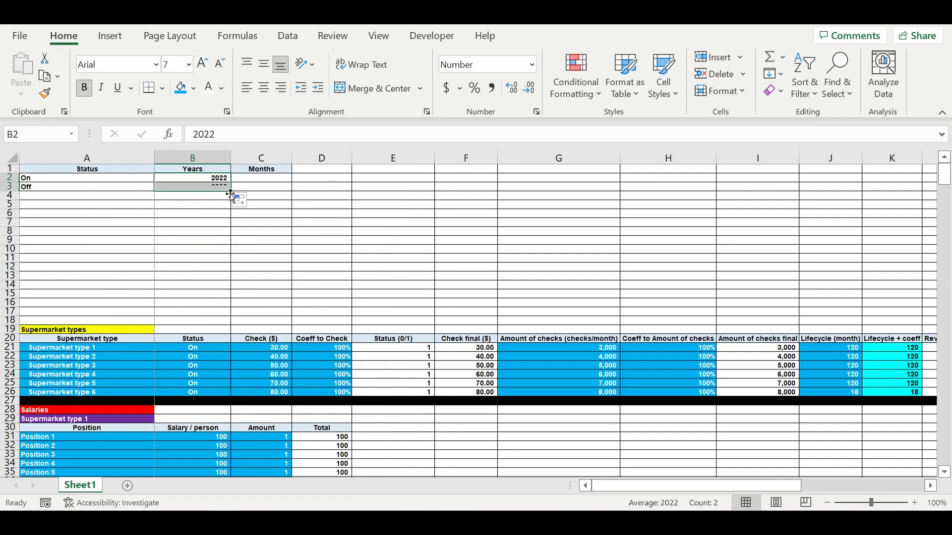
left_click(219, 178)
left_click(181, 88)
left_click(209, 87)
left_click(212, 189)
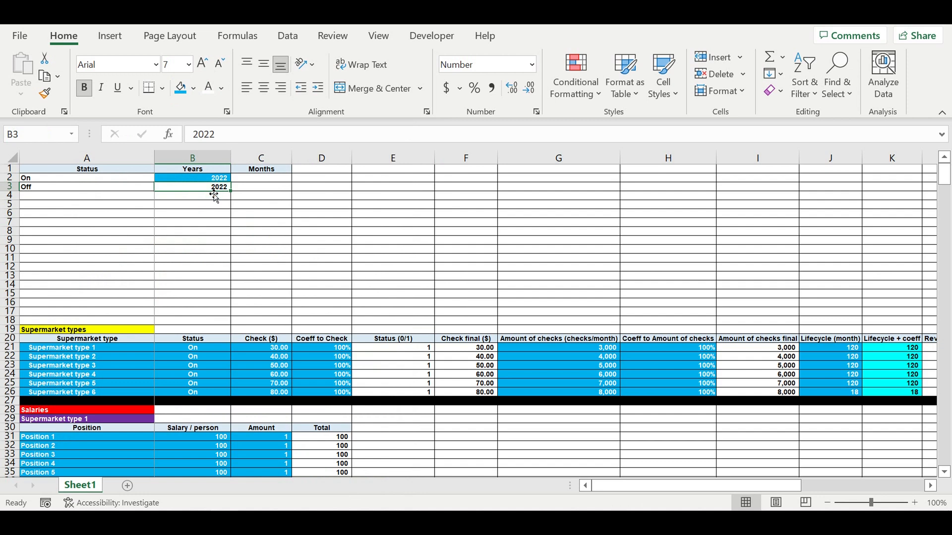
Enter the formula =B2+1 in B3 and fill it down the Years column to B12
type("=")
left_click(207, 180)
type("+1")
key("Return")
key("Up")
left_click_drag(236, 197, 233, 270)
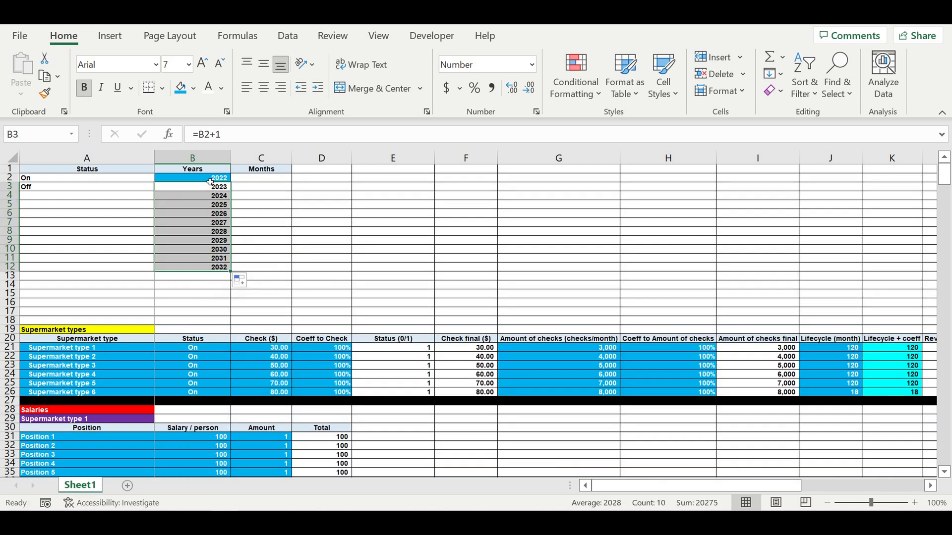
Clear the surplus year in B12 so the Years list ends at B11
left_click(211, 181)
key("Down")
key("Down")
key("Down")
key("Down")
key("Down")
key("Down")
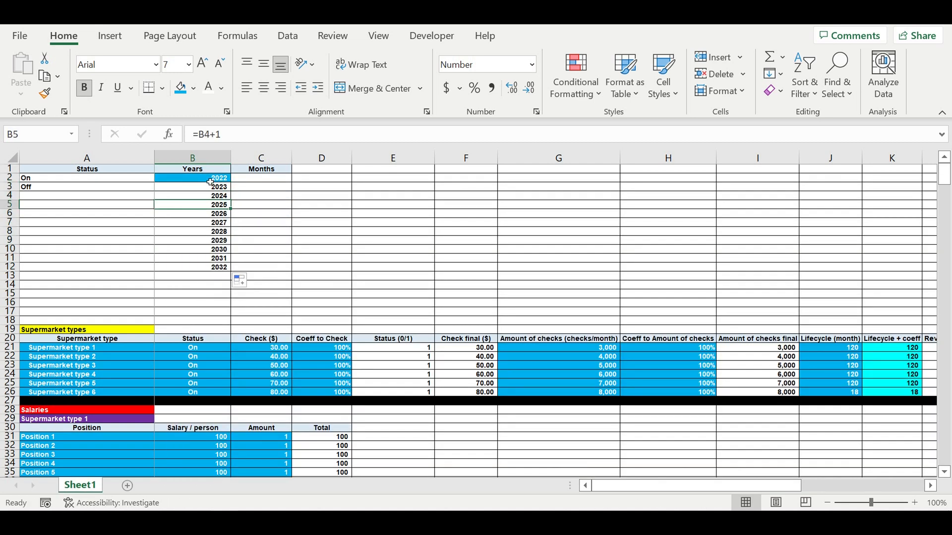
key("Down")
key("Down")
key("Down")
key("Down")
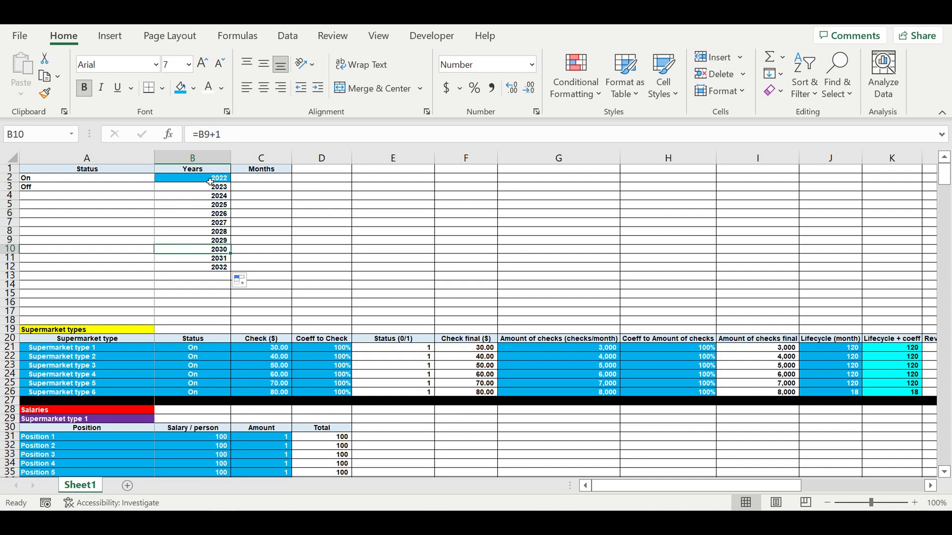
key("Delete")
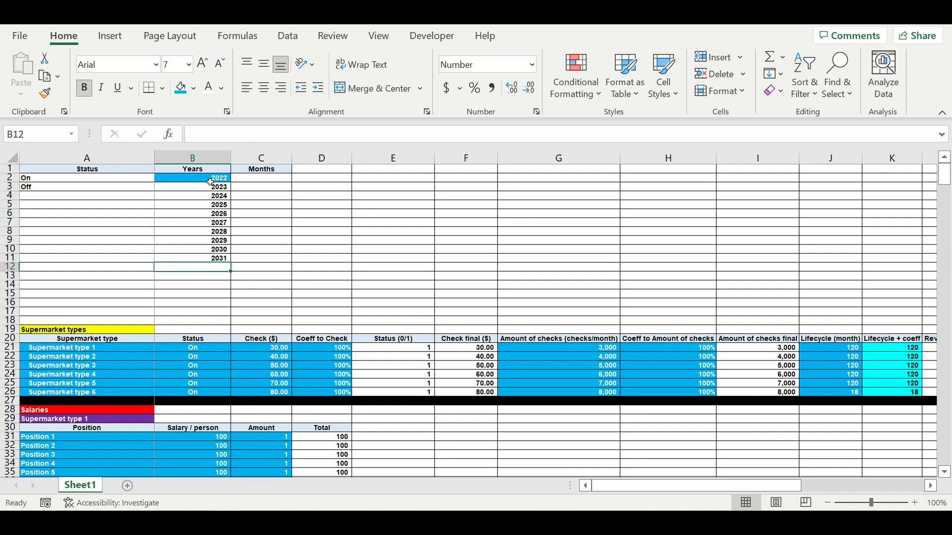
Enter January in C2 and fill the Months column down to December in C13
left_click(288, 196)
left_click(270, 179)
type("January")
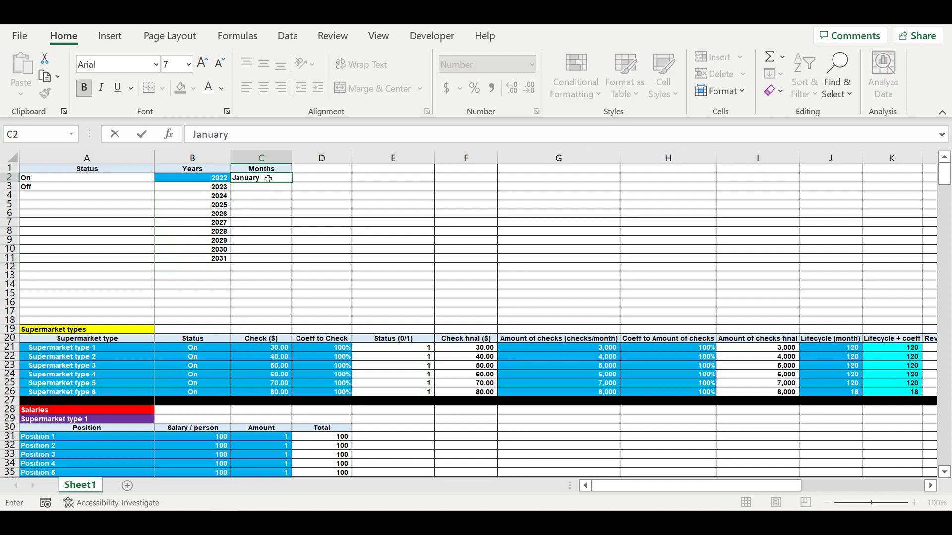
key("Return")
left_click(268, 179)
left_click_drag(297, 185, 309, 278)
left_click(382, 240)
left_click(384, 285)
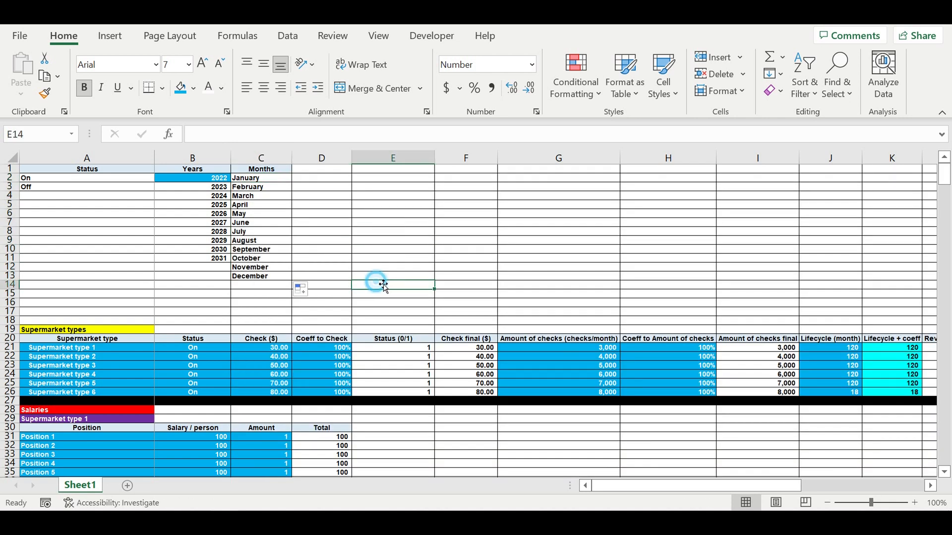
Delete the four empty rows 14 to 17 below the Months list
left_click_drag(11, 286, 4, 313)
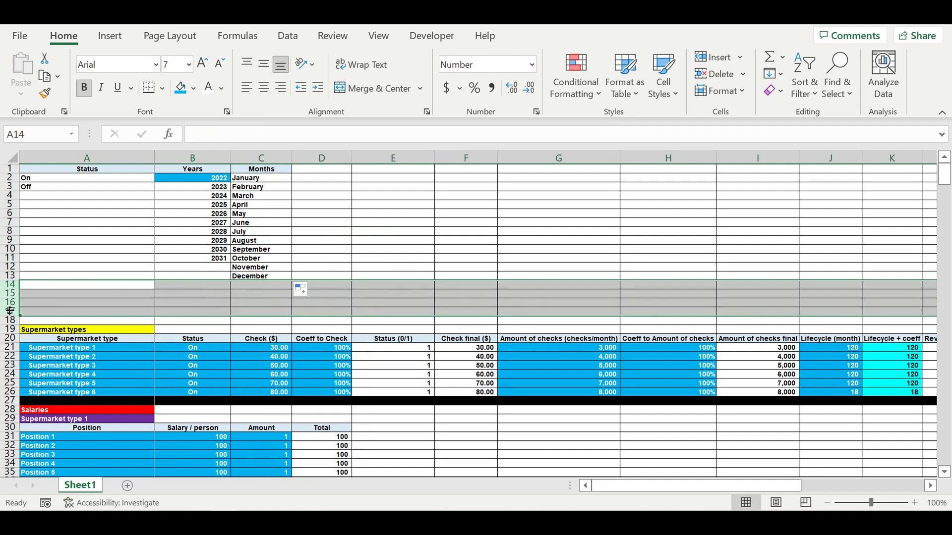
right_click(7, 312)
left_click(63, 185)
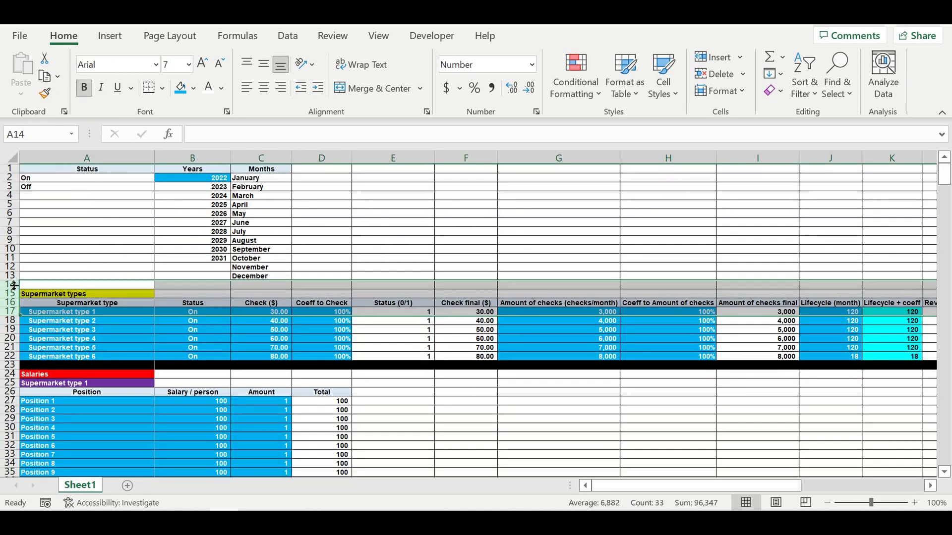
Fill the whole of row 14 black as a separator above the Supermarket types section
left_click(14, 286)
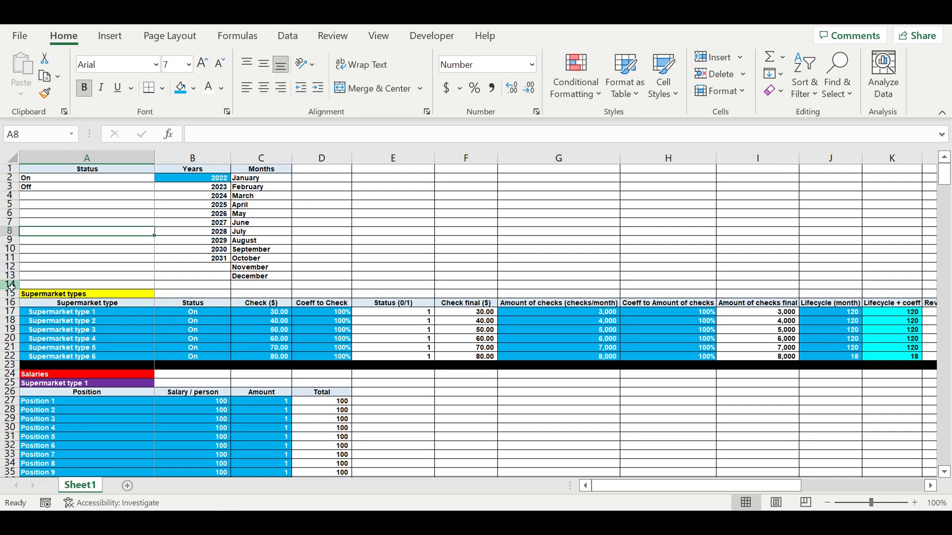
left_click(193, 88)
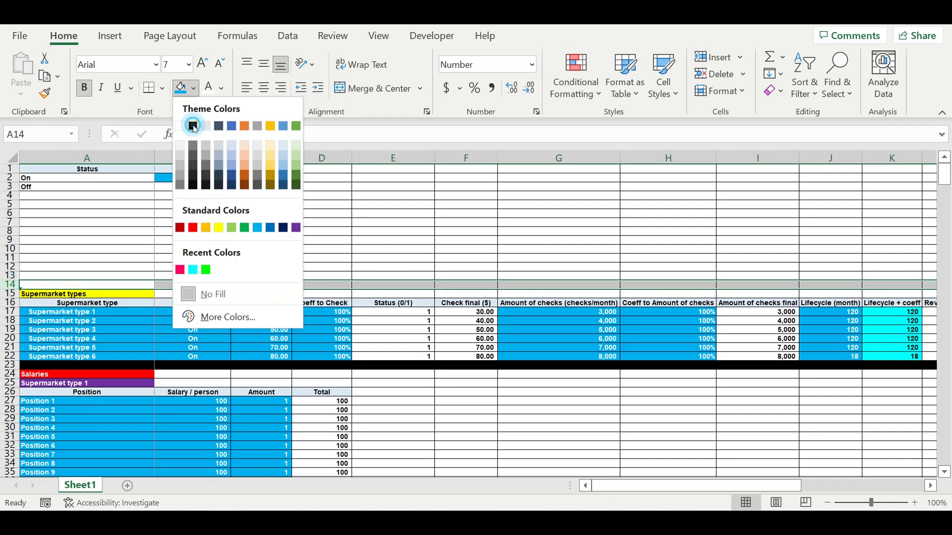
left_click(193, 126)
left_click(322, 222)
left_click(439, 365)
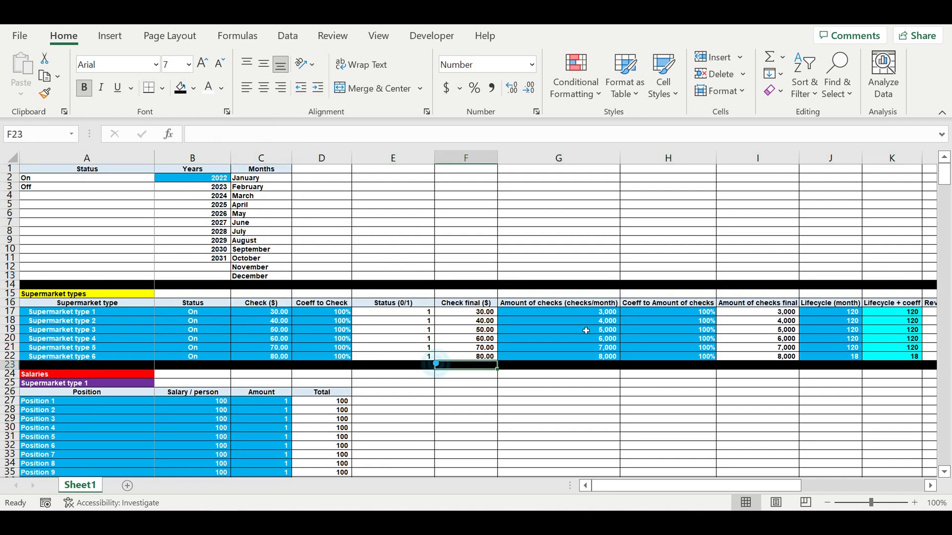
Add List data validation to D442, the first Year cell in Core, sourced from the years in column B at the sheet's top
scroll(840, 290, "down", 4)
left_click_drag(944, 185, 942, 506)
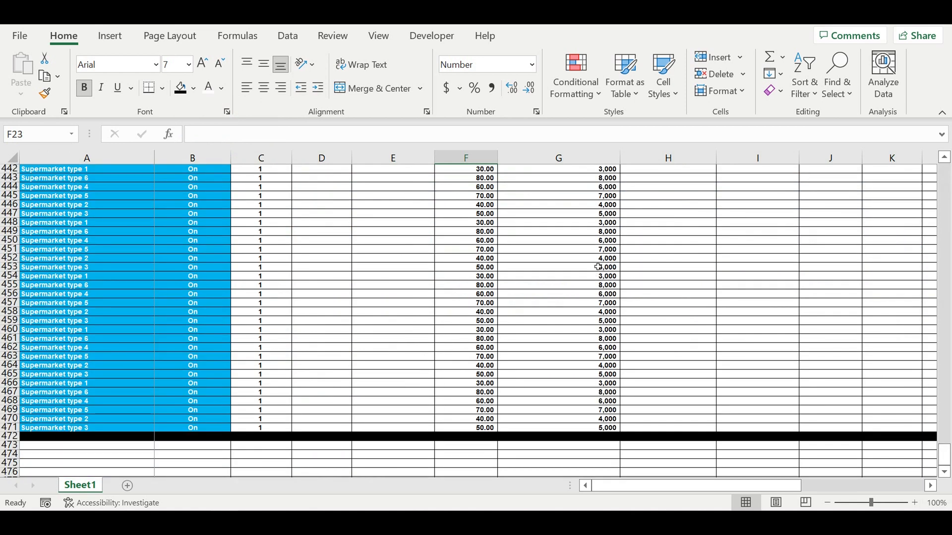
scroll(626, 257, "up", 20)
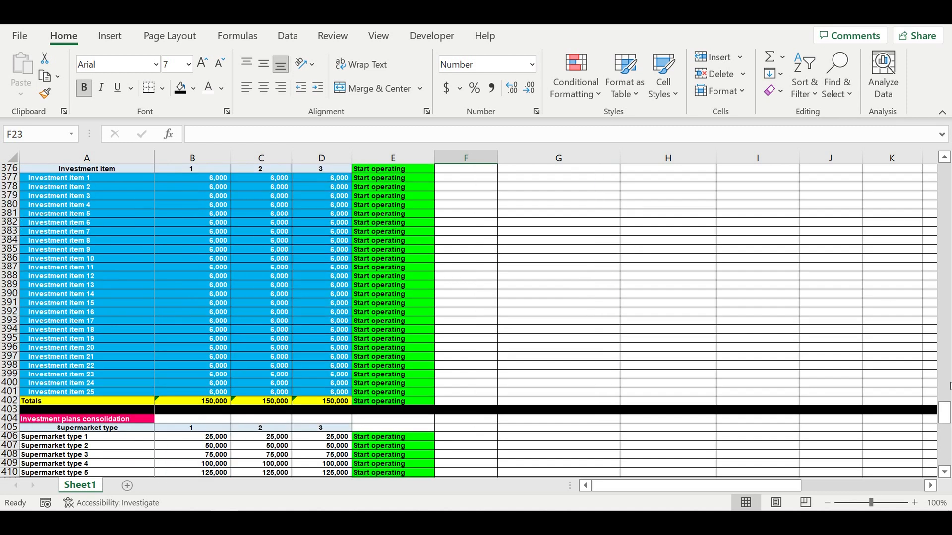
left_click_drag(944, 413, 943, 454)
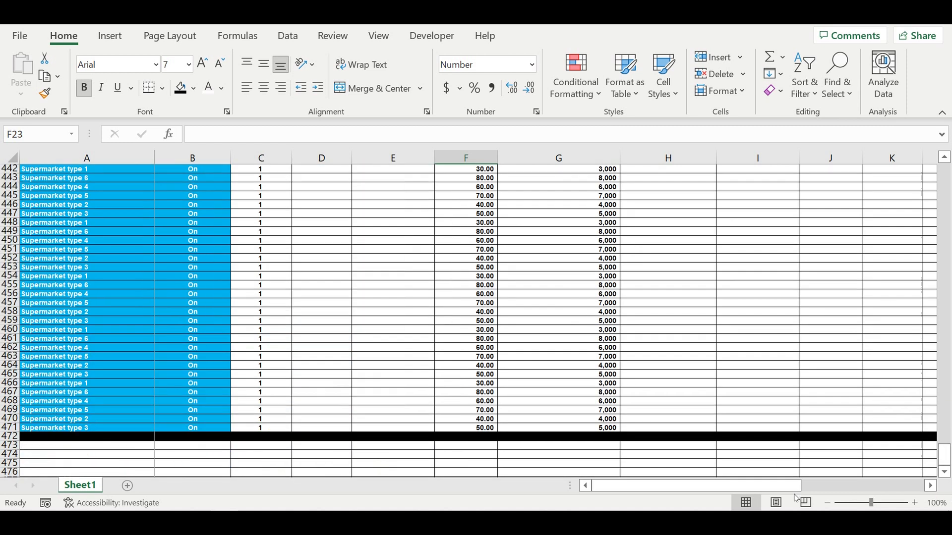
scroll(445, 324, "up", 5)
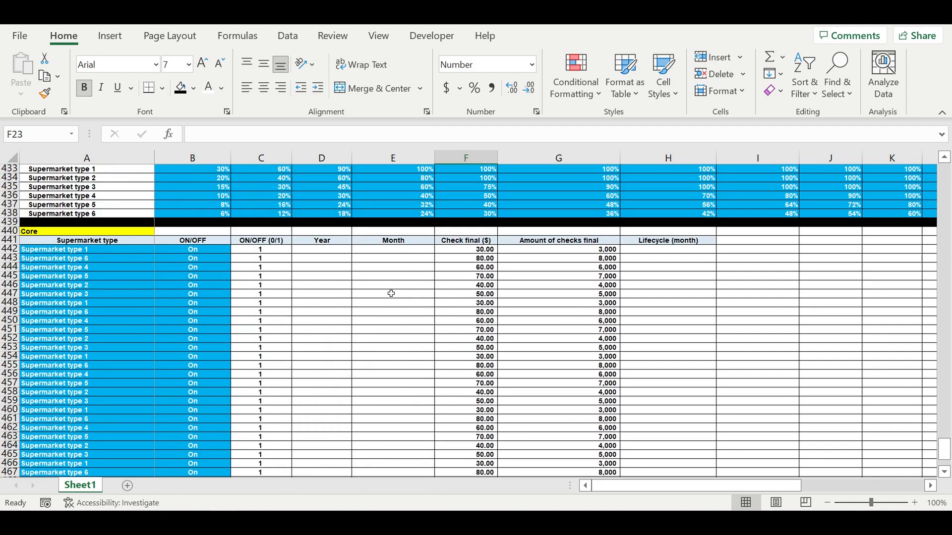
left_click(325, 304)
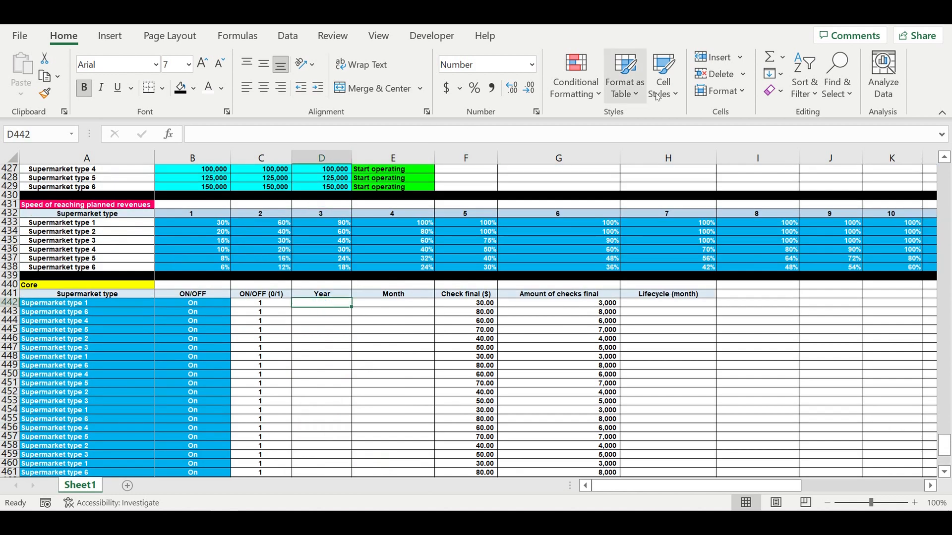
left_click(284, 41)
left_click(754, 93)
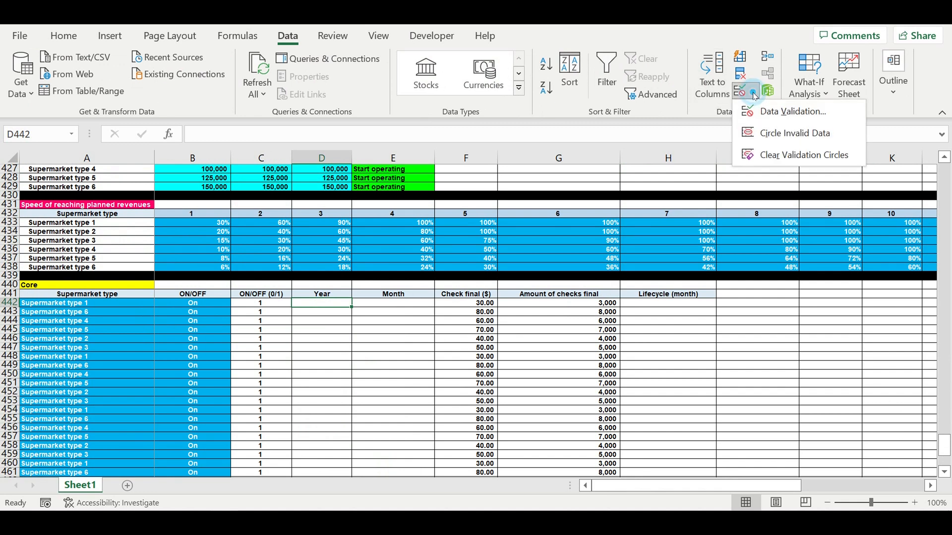
left_click(764, 111)
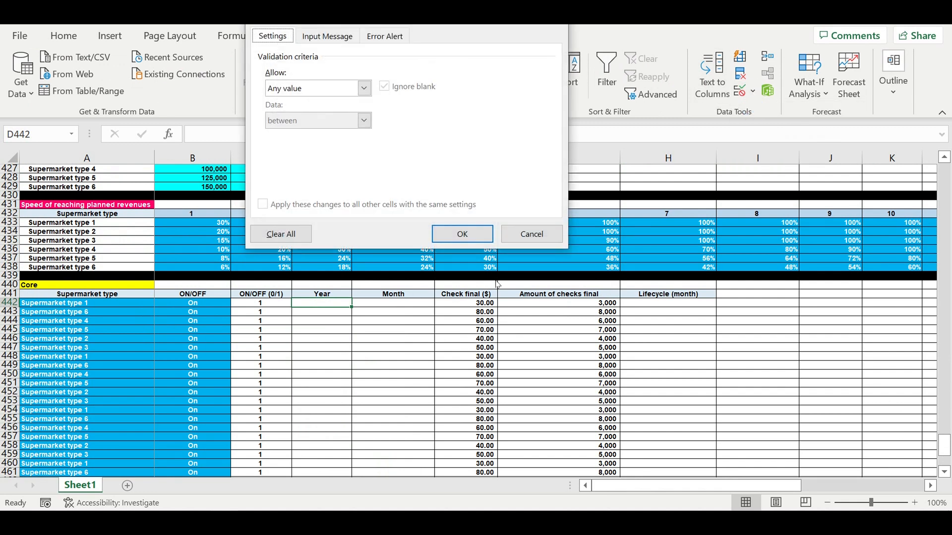
left_click(370, 89)
left_click(347, 130)
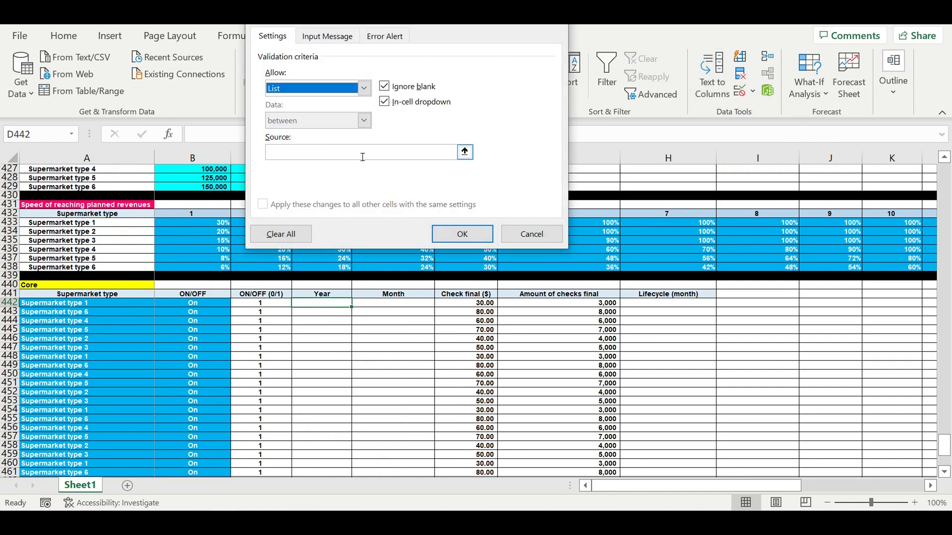
left_click(466, 152)
left_click_drag(947, 452, 946, 174)
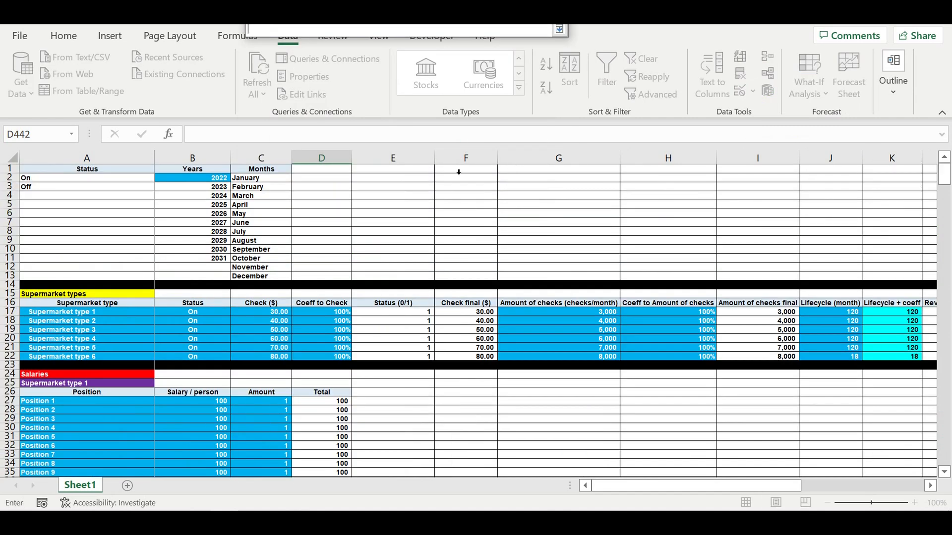
left_click_drag(217, 181, 207, 265)
key("Return")
key("Return")
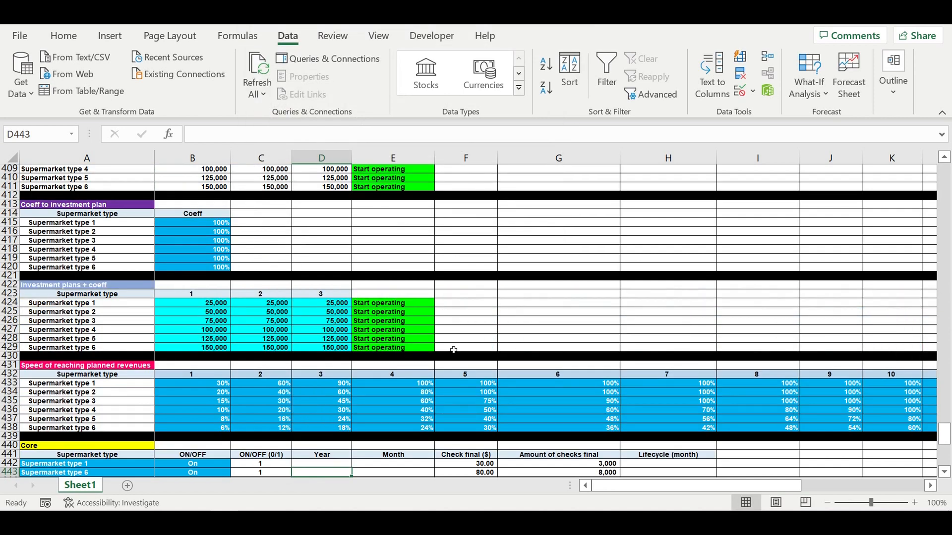
Give the first Year cell in Core, D442, a light blue fill
scroll(454, 350, "down", 4)
scroll(376, 356, "down", 2)
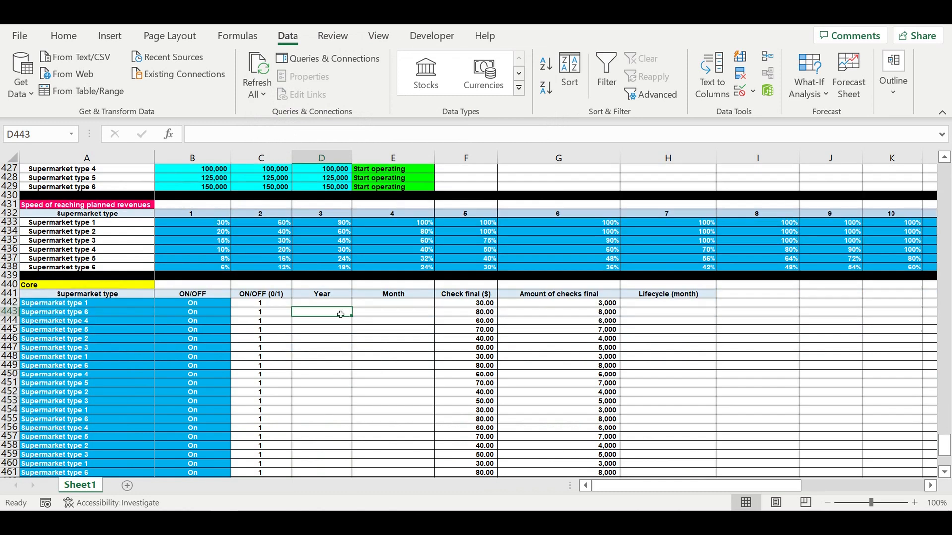
left_click(328, 306)
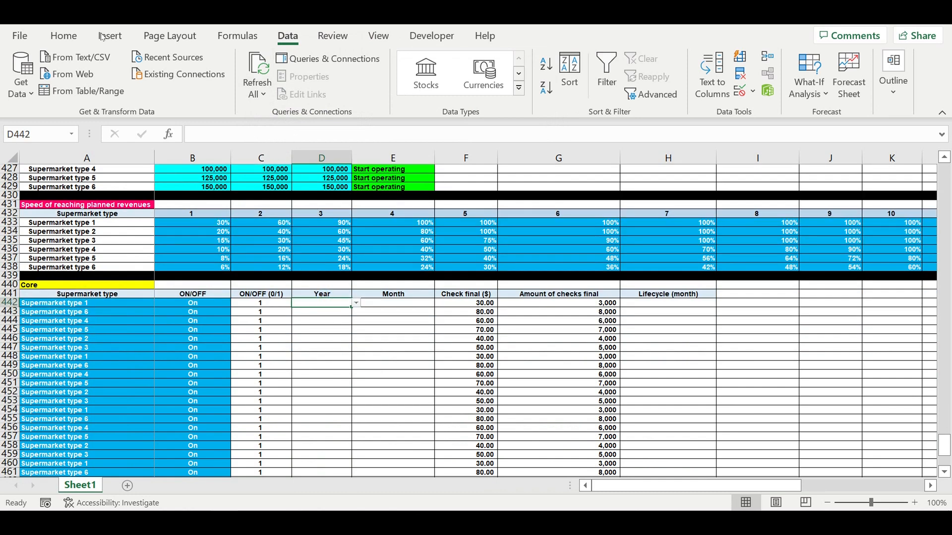
left_click(64, 36)
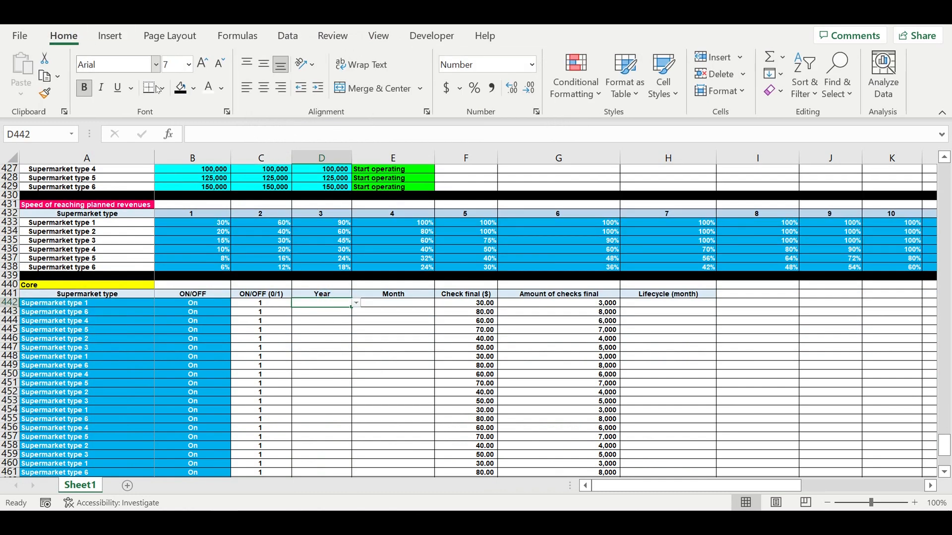
left_click(194, 90)
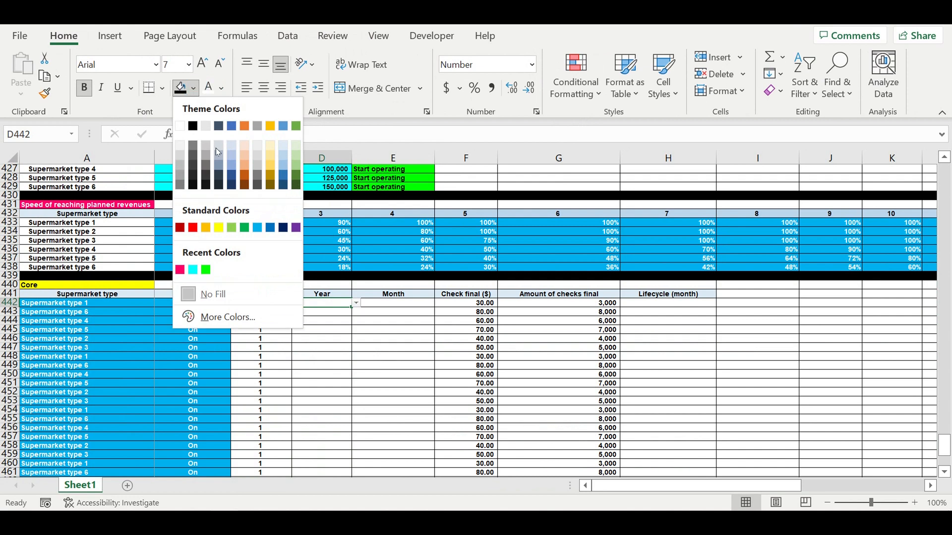
left_click(258, 227)
Add List data validation to E442, the first Month cell in Core, with source =$C$2:$C$13
left_click(390, 302)
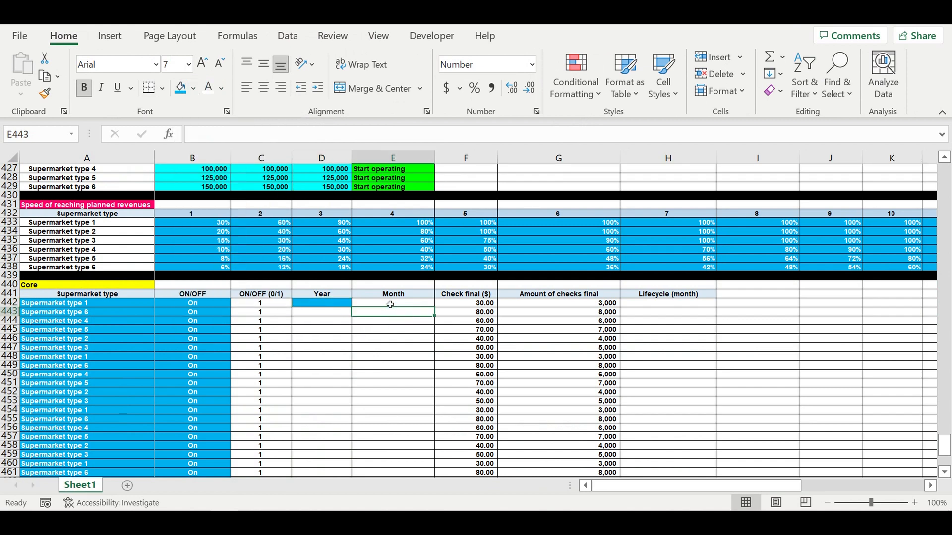
left_click(290, 44)
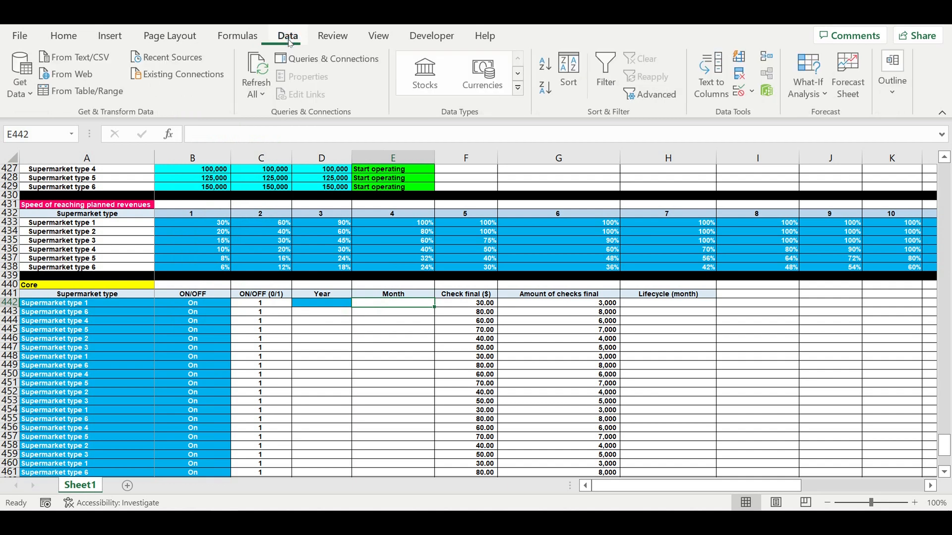
left_click(752, 91)
left_click(755, 112)
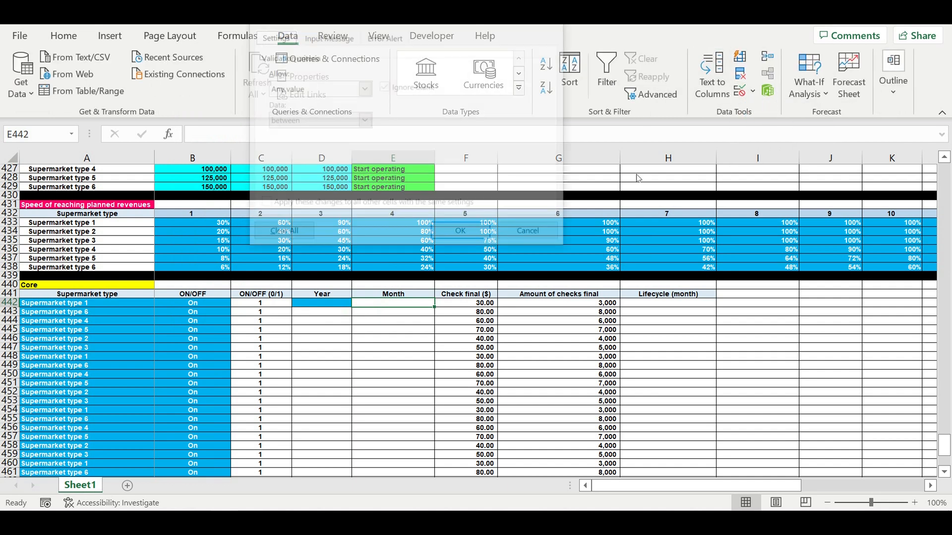
left_click(364, 88)
left_click(296, 134)
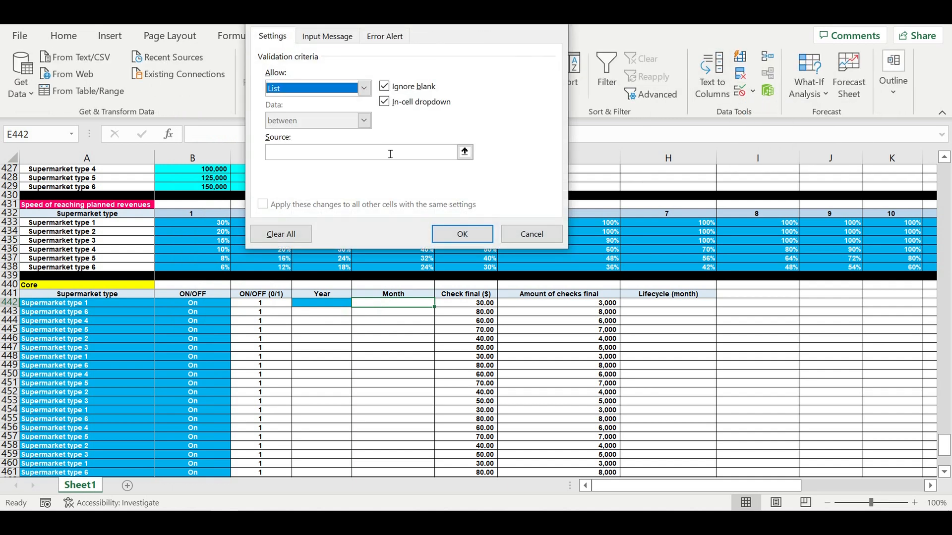
left_click(461, 151)
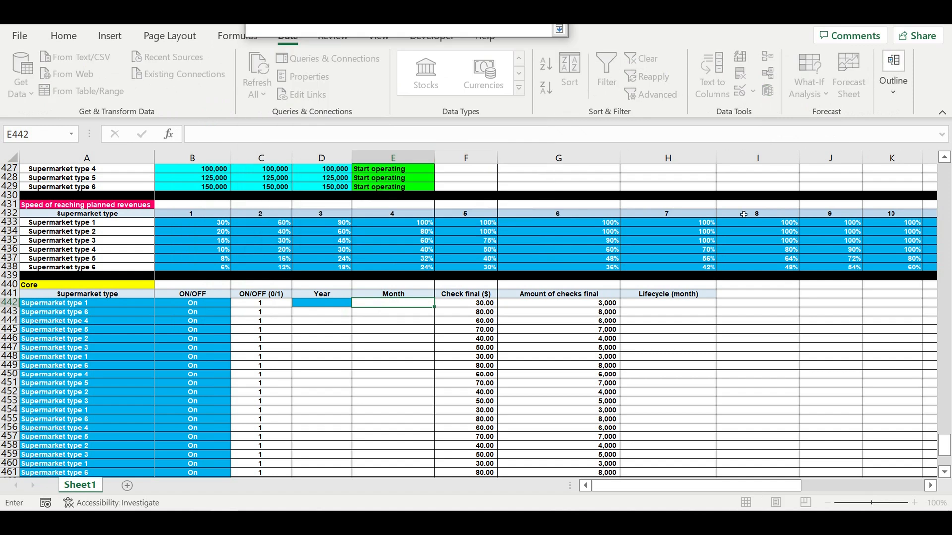
left_click_drag(946, 445, 947, 37)
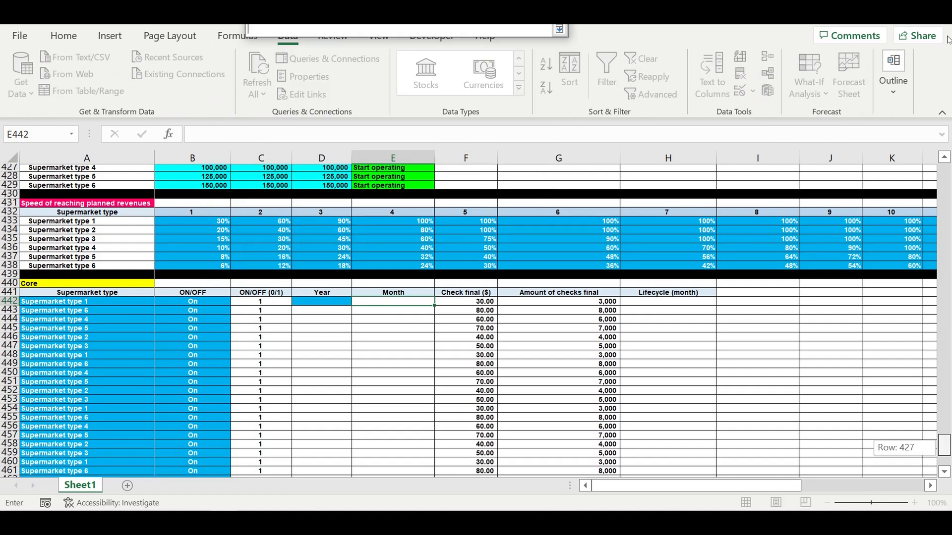
left_click_drag(663, 122, 271, 281)
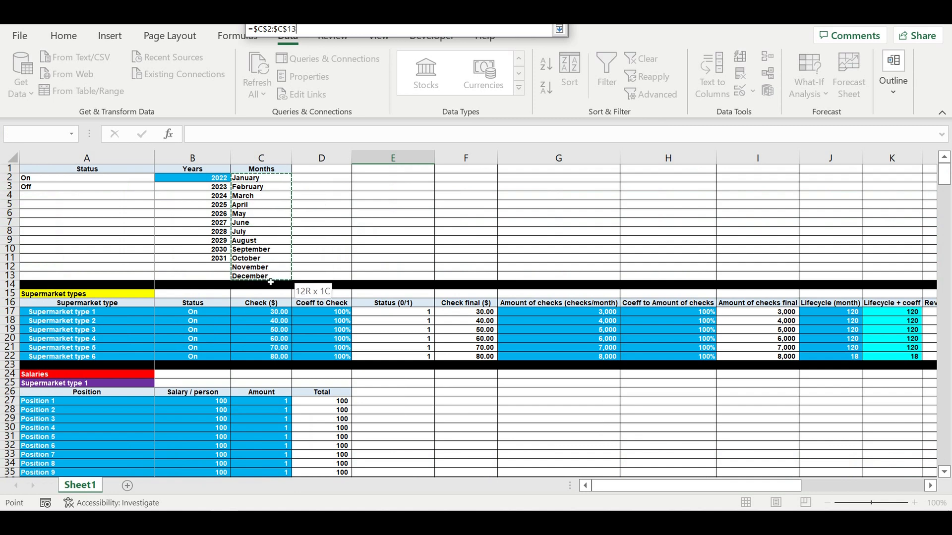
key("Return")
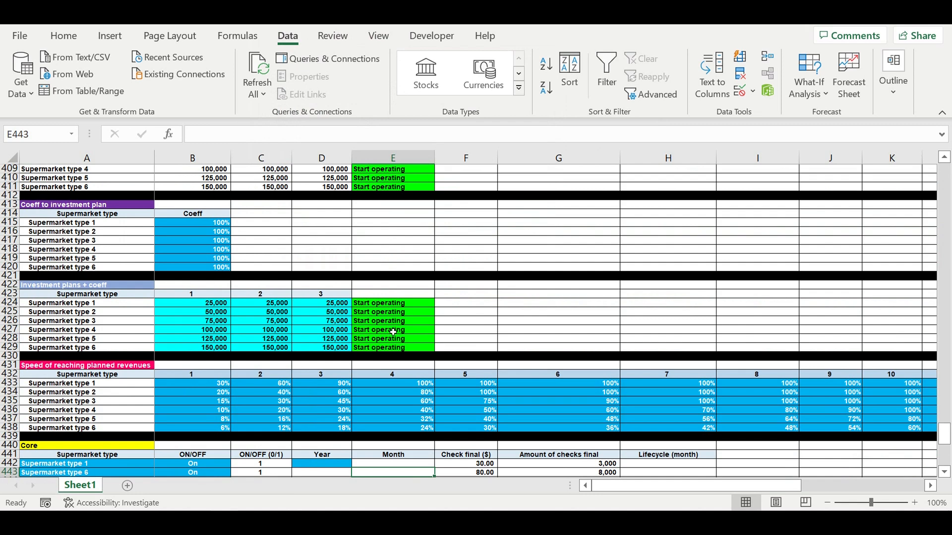
Give the first Month cell in Core, E442, the same light blue fill as the first Year cell
scroll(393, 332, "down", 5)
left_click(398, 331)
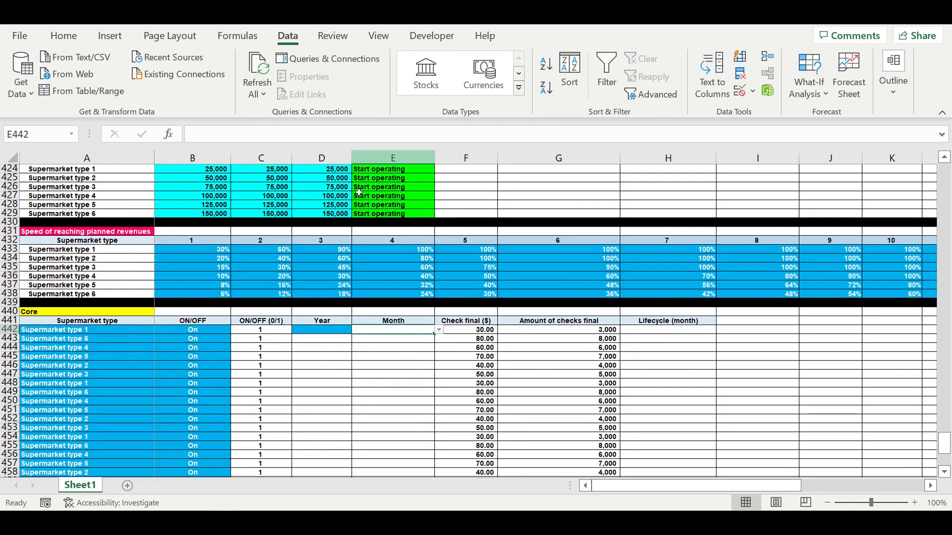
left_click(65, 35)
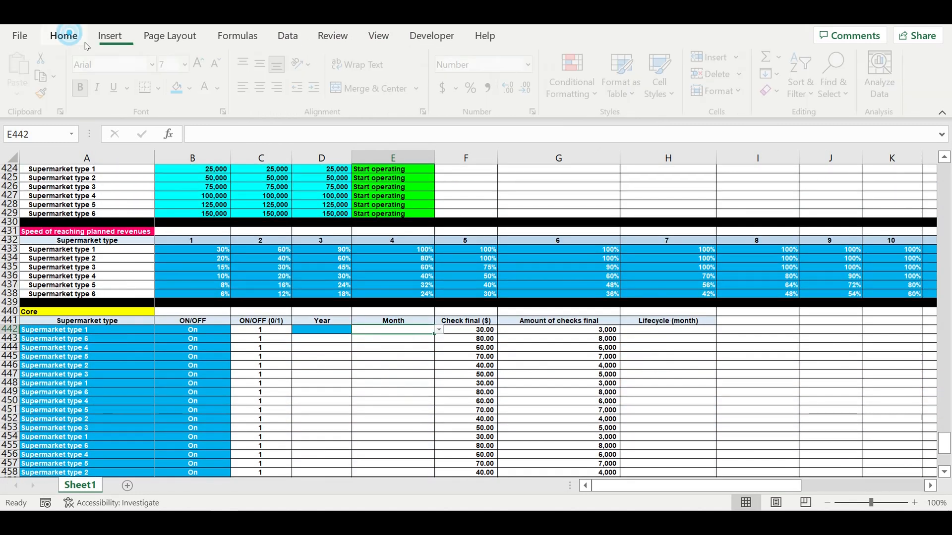
left_click(180, 88)
left_click(382, 367)
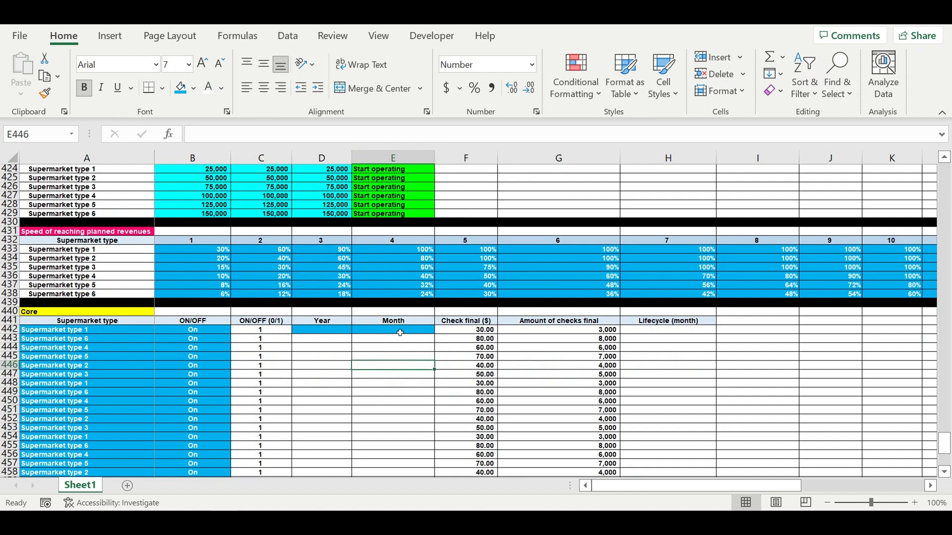
Fill the Year and Month dropdown cells D442:E442 down through row 471 of the Core section
left_click_drag(397, 333, 373, 332)
left_click(371, 365)
left_click_drag(439, 340, 416, 459)
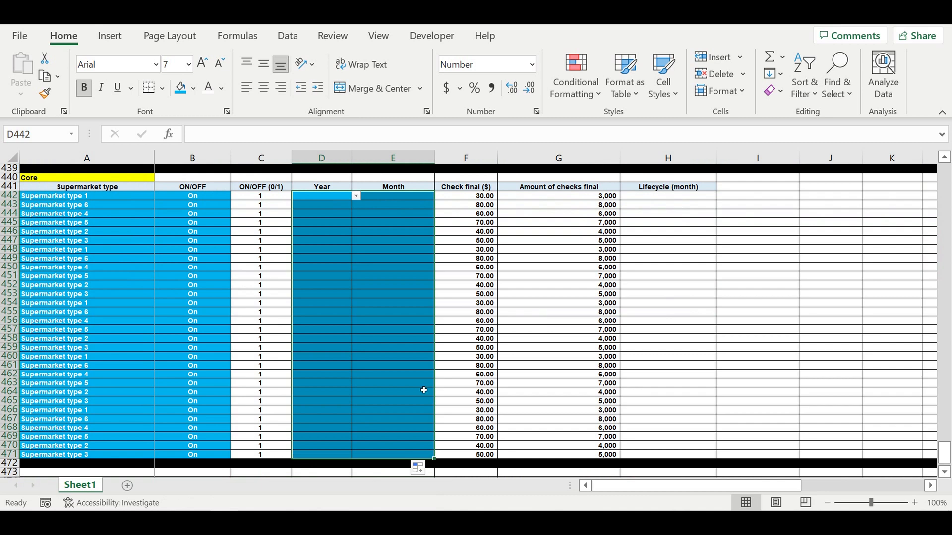
left_click(338, 243)
Choose 2022 from the dropdown in the first Year cell of Core, D442
left_click(345, 197)
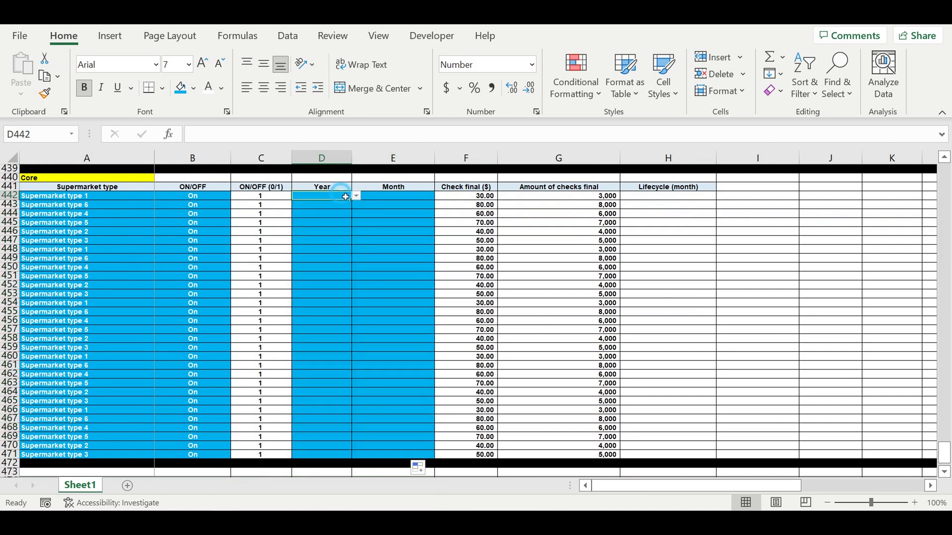
left_click(357, 195)
left_click(337, 207)
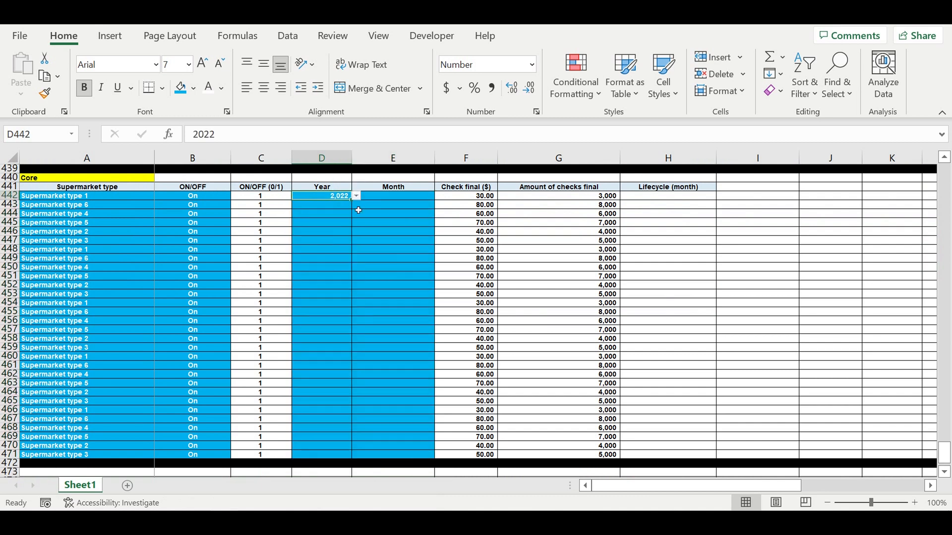
Format the Year cells D442:D471 as numbers with no decimals and no 1000 separator
left_click_drag(333, 200, 321, 455)
right_click(311, 300)
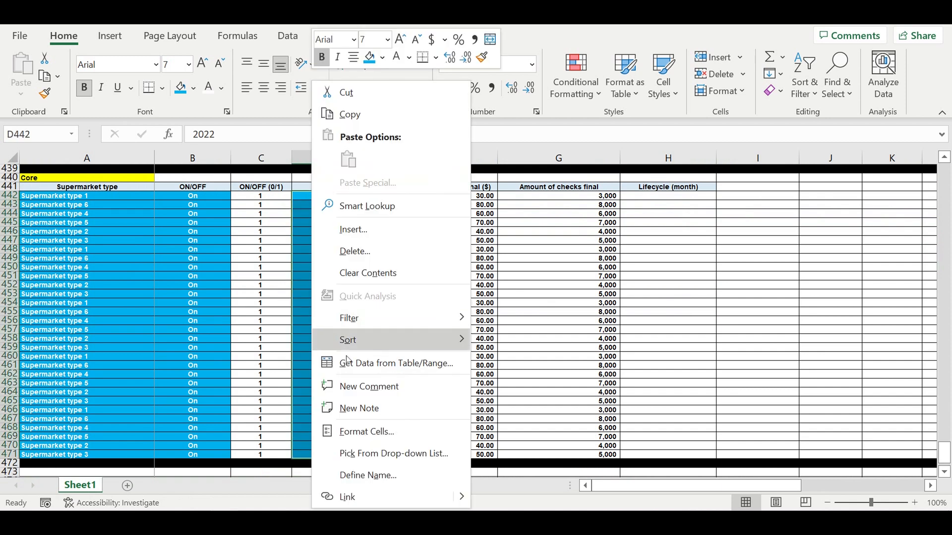
left_click(356, 429)
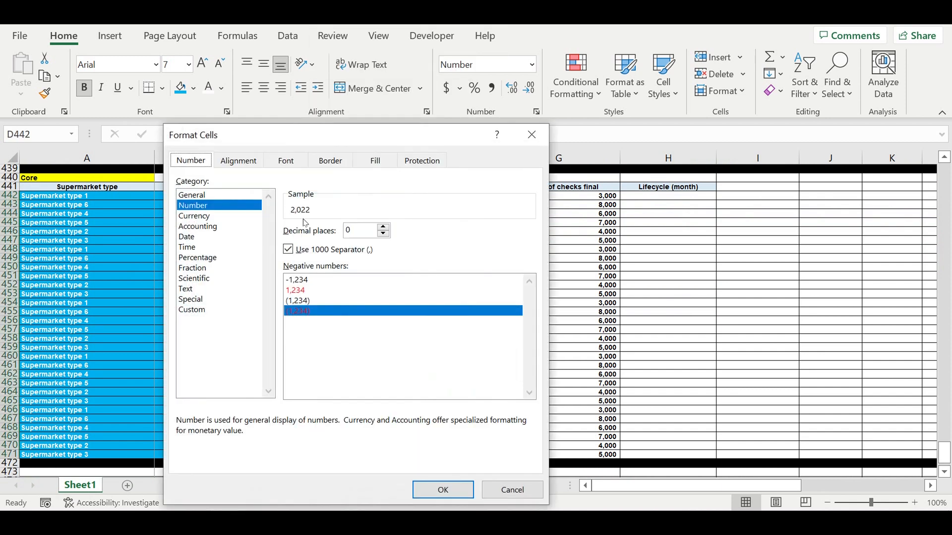
left_click(288, 250)
left_click(444, 490)
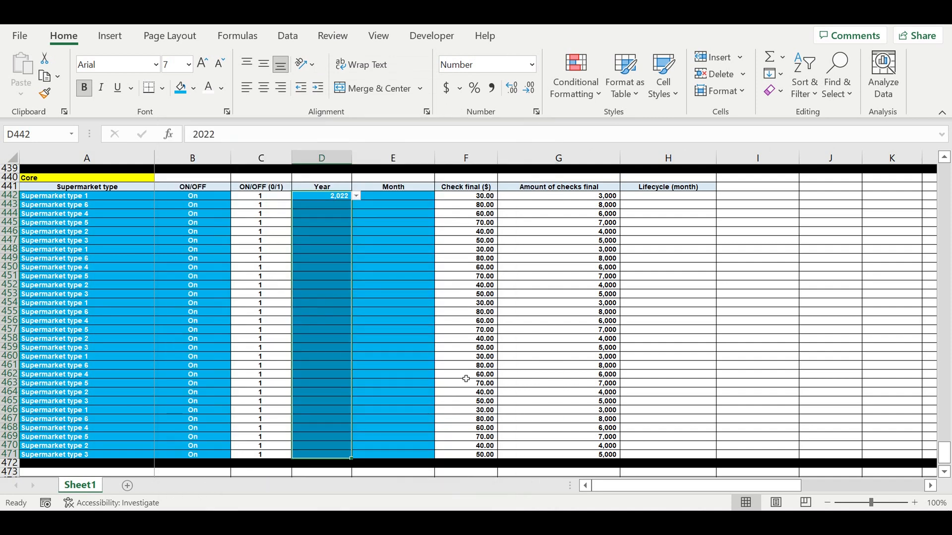
Centre the year in D442 and copy it down the Year column through D471
left_click(329, 213)
left_click(326, 198)
key("ctrl+c")
left_click_drag(328, 209, 342, 456)
key("ctrl+v")
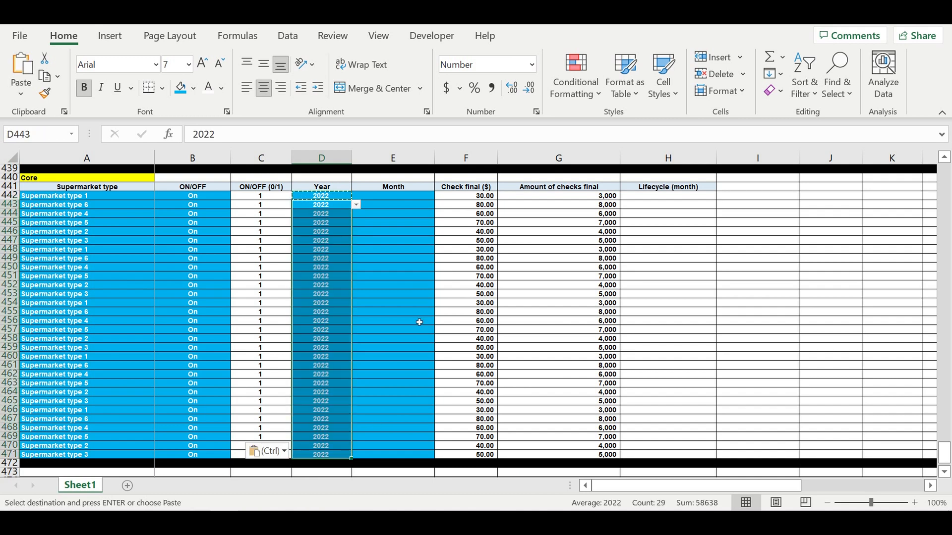
Choose June from the dropdown in the first Month cell of Core, E442, and centre it
left_click(402, 197)
left_click(439, 196)
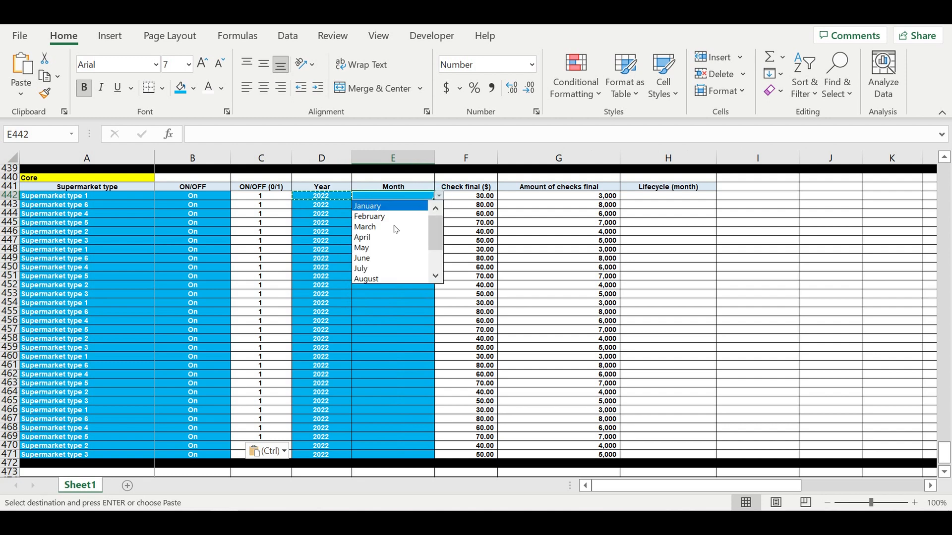
left_click(380, 259)
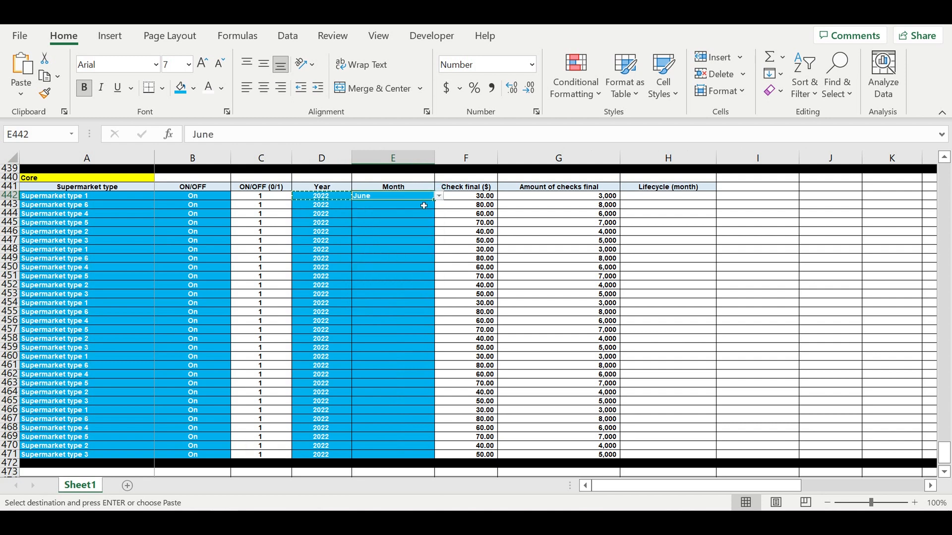
left_click(264, 88)
Copy the centred June entry from E442 down the Month column through E471
key("ctrl+c")
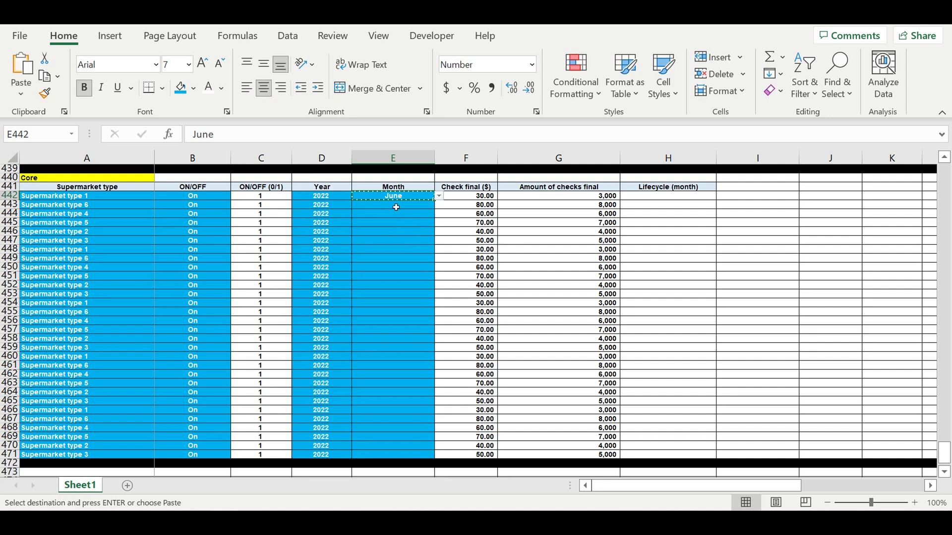
left_click(395, 207)
left_click_drag(388, 239, 386, 454)
key("ctrl+v")
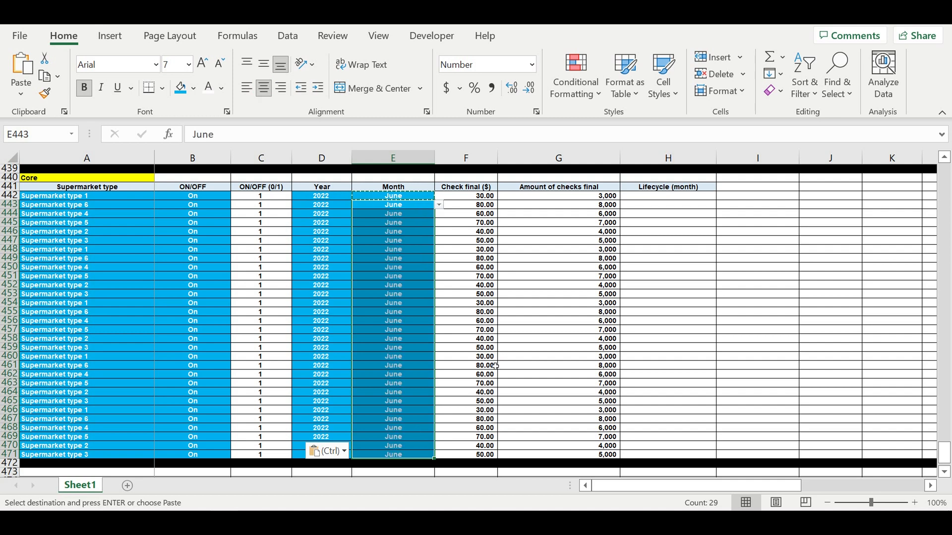
left_click(518, 357)
left_click(561, 314)
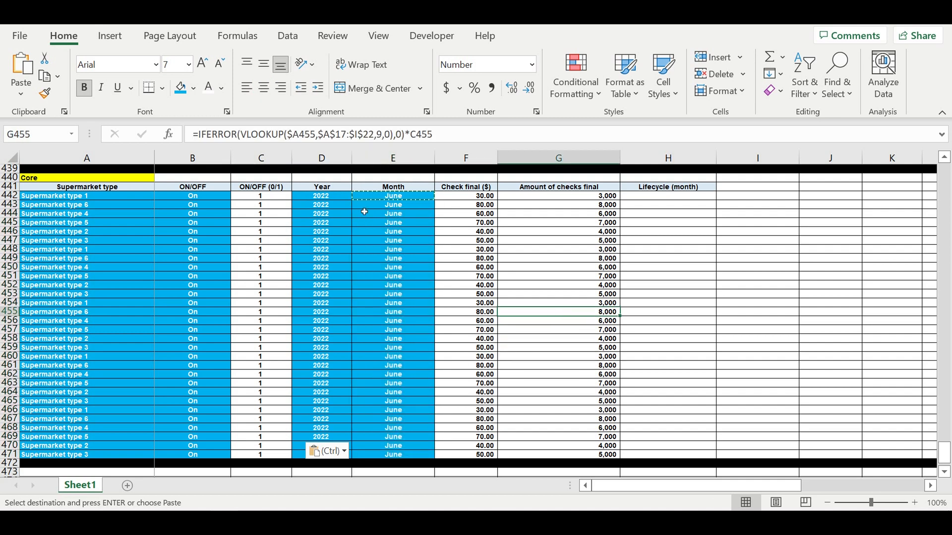
left_click_drag(321, 198, 396, 410)
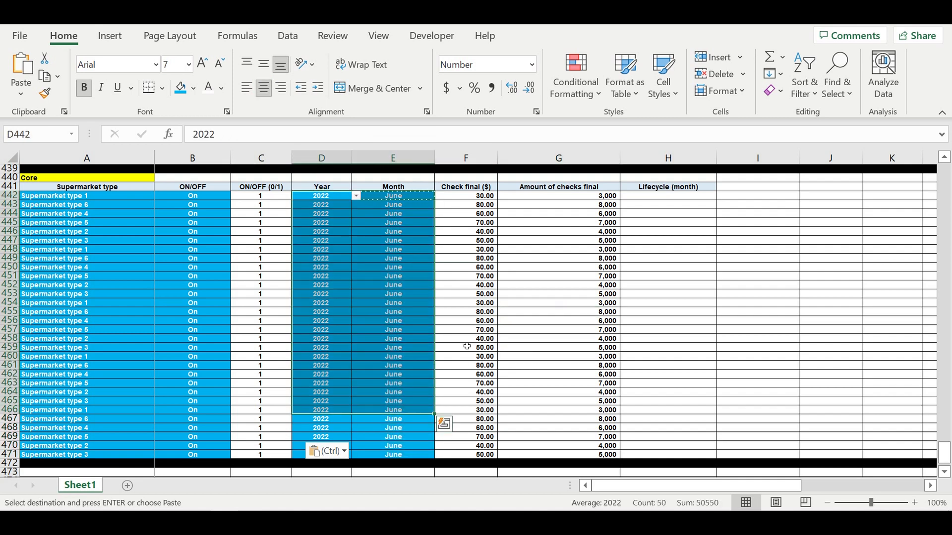
left_click(672, 282)
left_click(654, 216)
Reuse the G442 formula =IFERROR(VLOOKUP($A442,$A$17:$I$22,9,0),0)*C442 unchanged in H442, the first Lifecycle (month) cell of Core
left_click(665, 198)
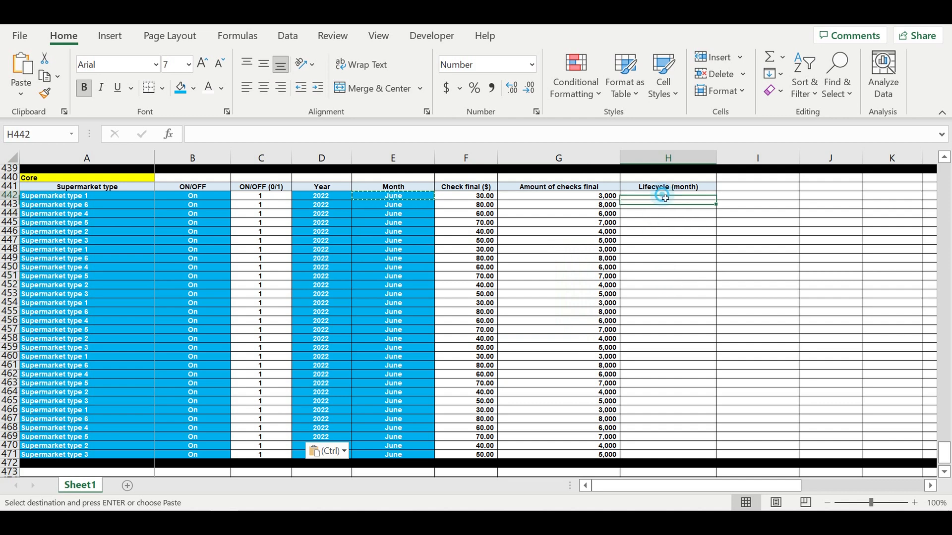
left_click(593, 195)
key("Escape")
key("F2")
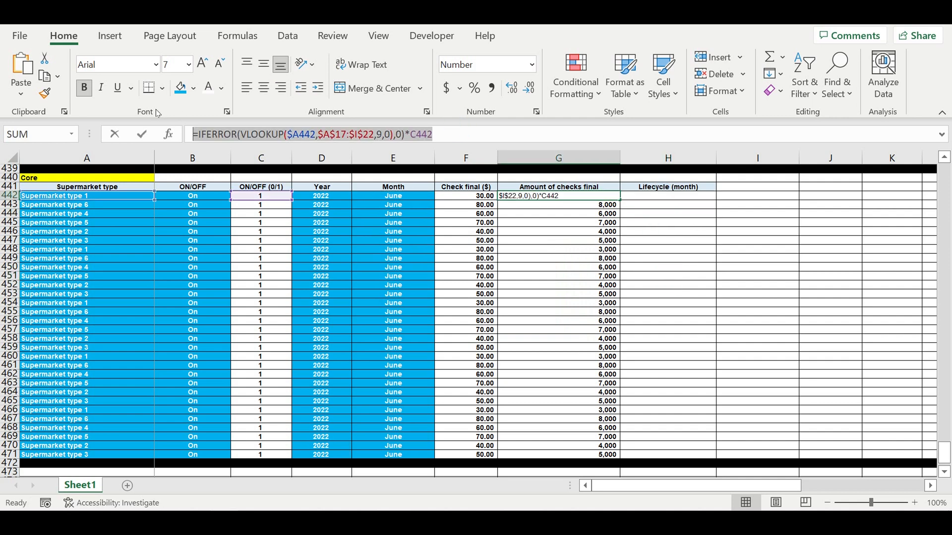
key("Escape")
left_click(659, 196)
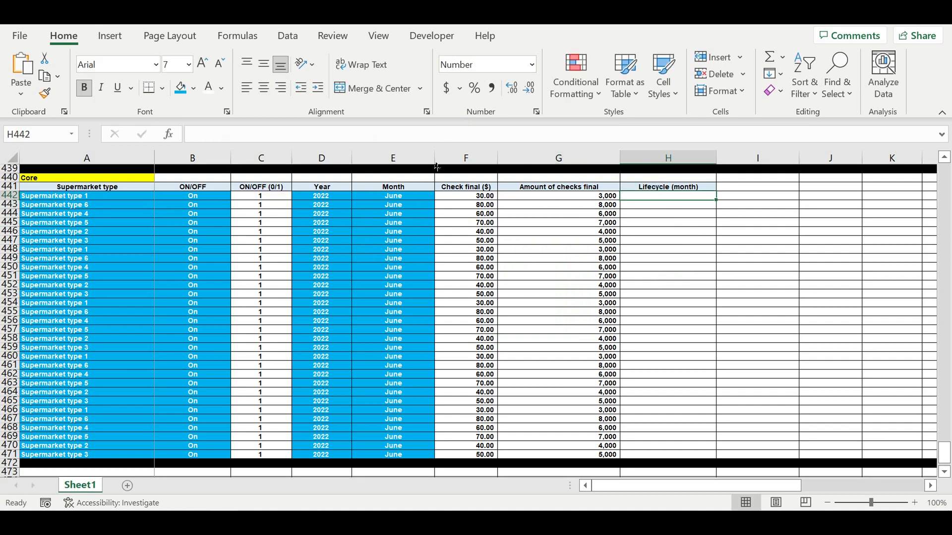
left_click(200, 135)
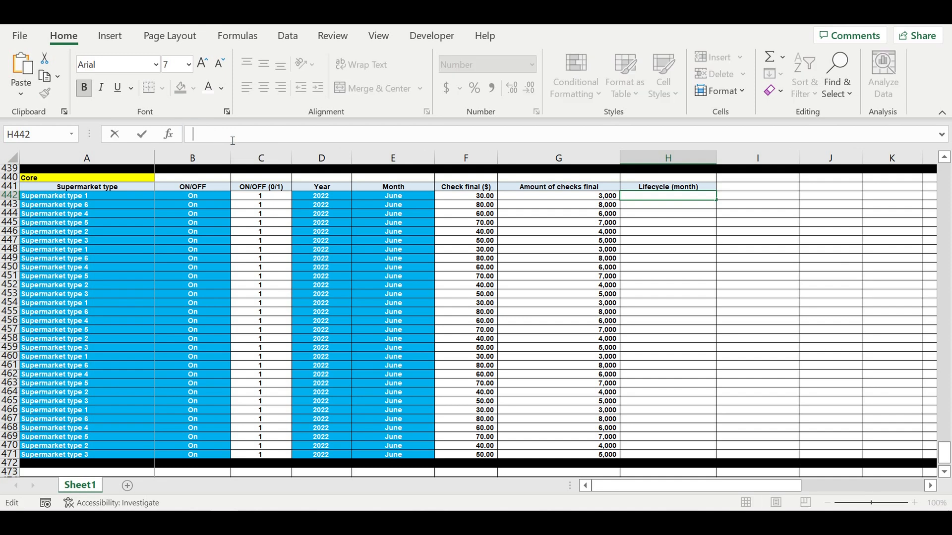
key("ctrl+v")
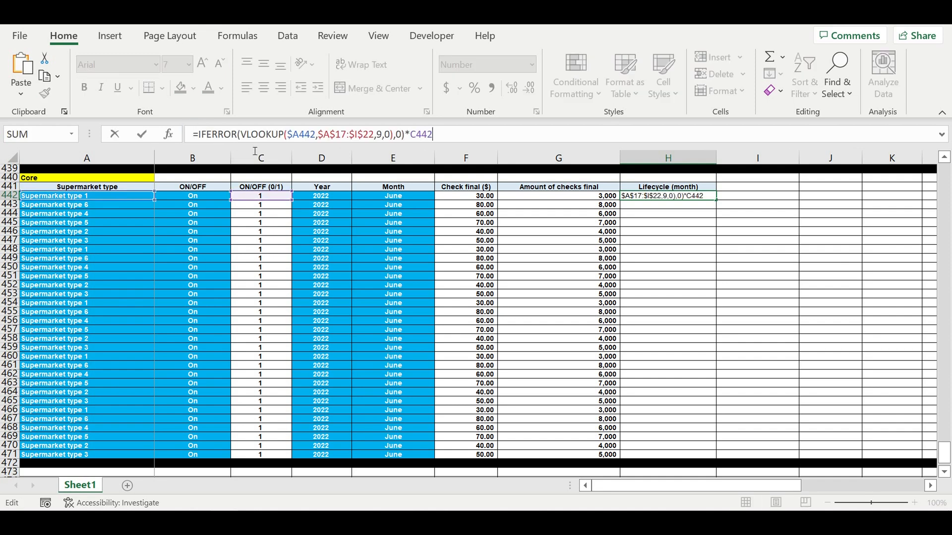
key("Return")
Start column numbering above the Supermarket types headers with 2 in B15 and =B15+1 in C15
left_click_drag(946, 455, 943, 79)
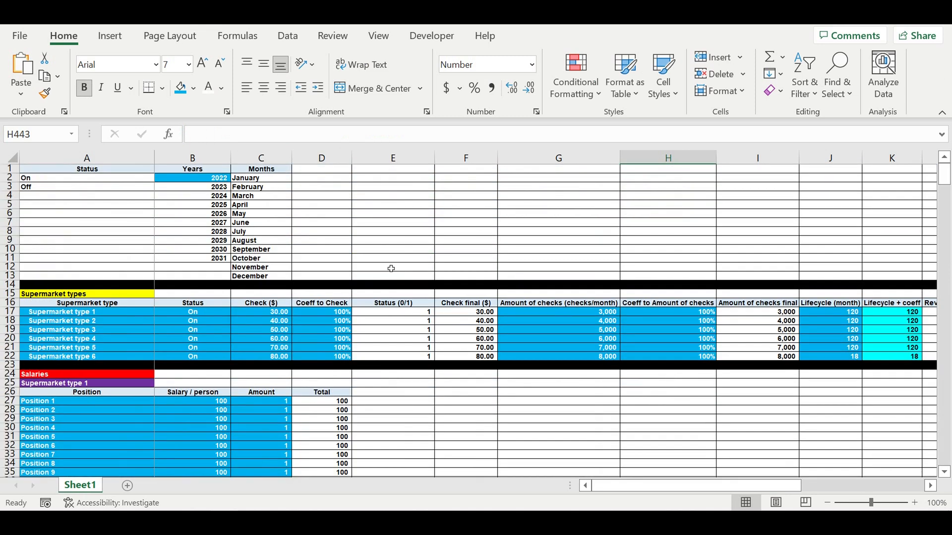
left_click(195, 296)
type("2")
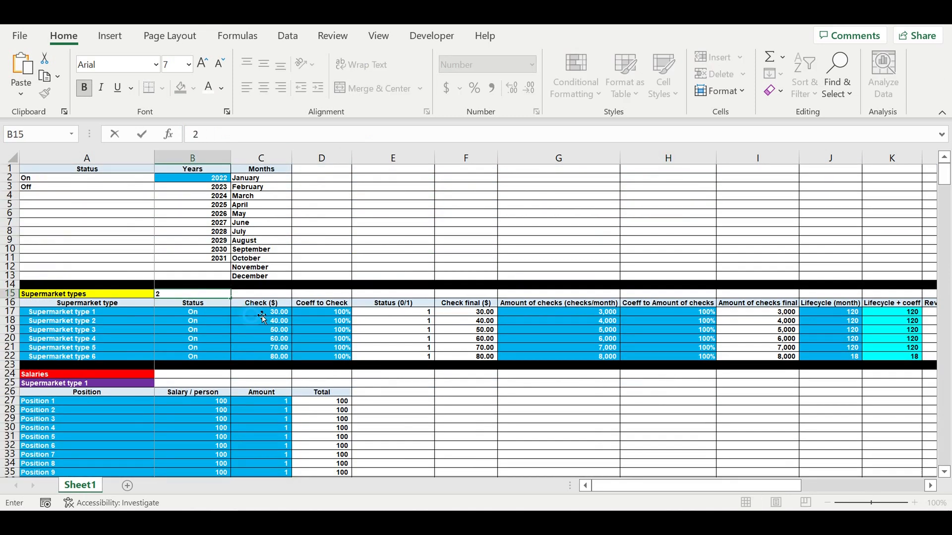
key("Tab")
type("=")
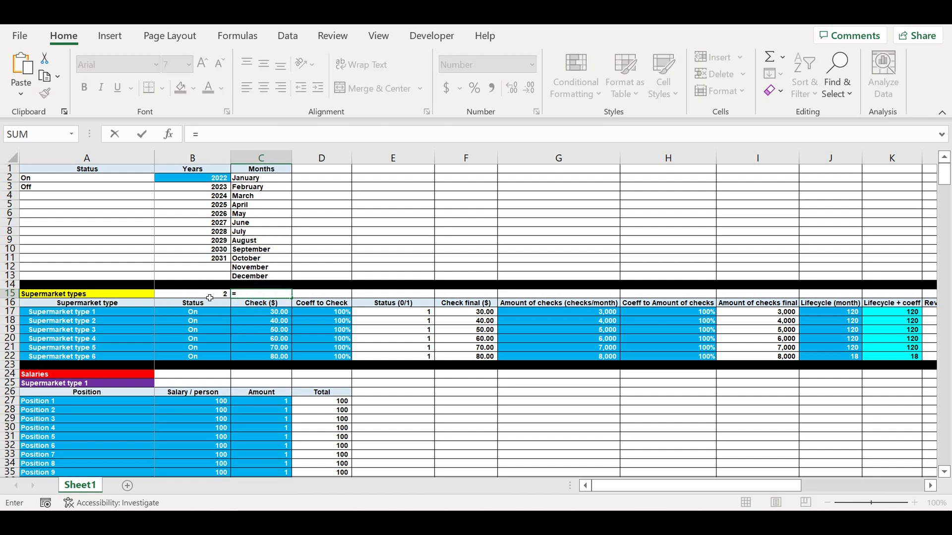
left_click(210, 296)
type("+1")
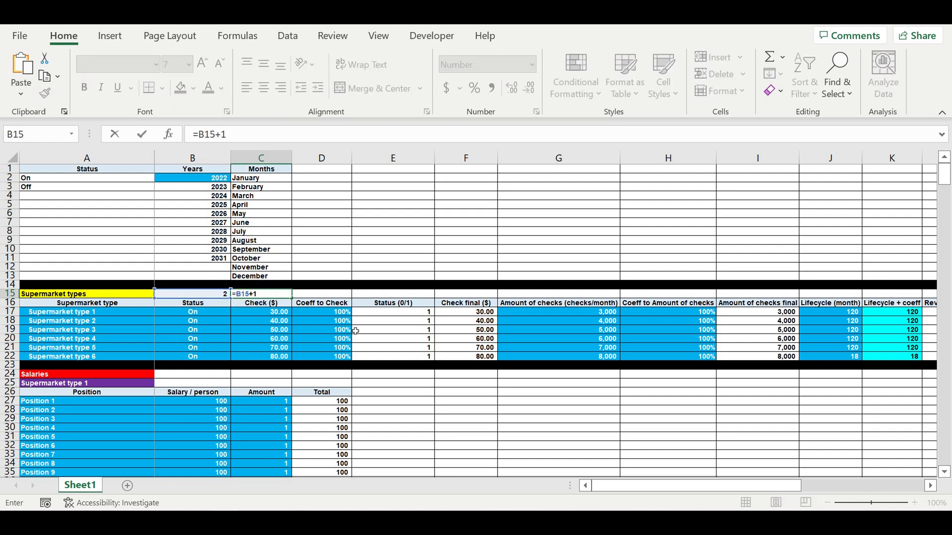
key("Return")
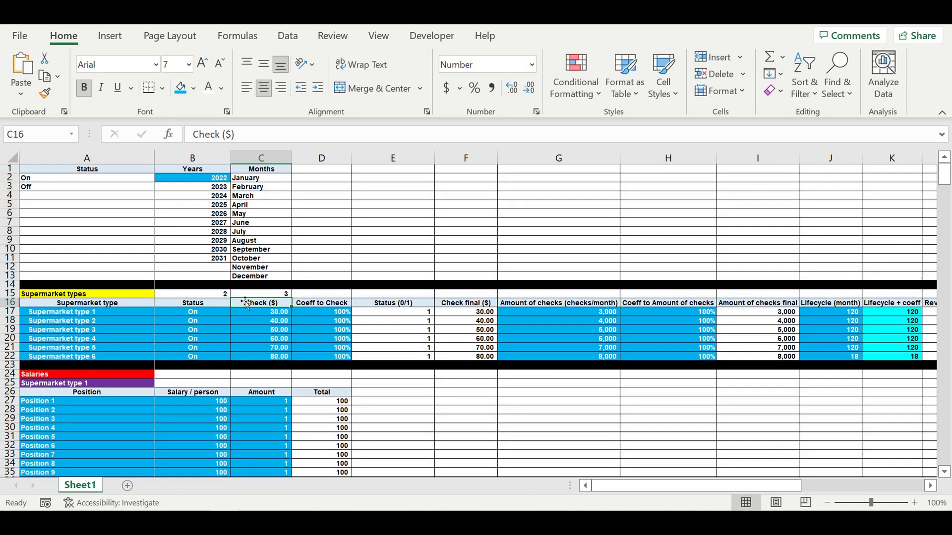
Centre the column numbers in B15:C15 and give them a light gold fill
left_click_drag(208, 295, 263, 295)
left_click(265, 87)
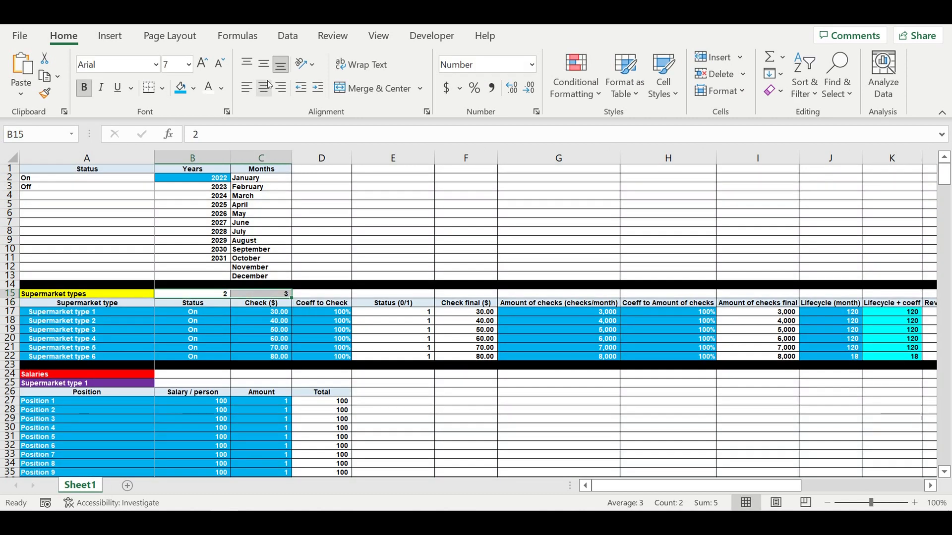
left_click(193, 89)
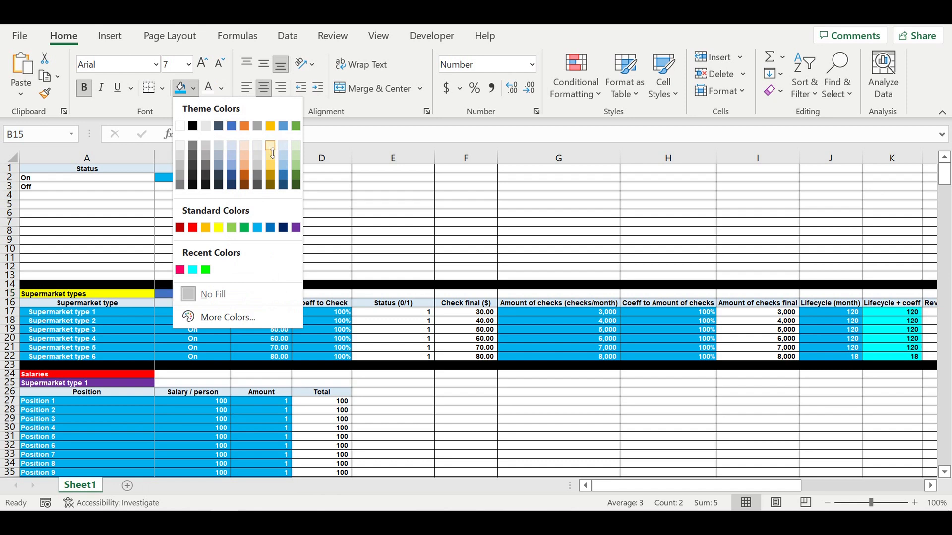
left_click(272, 153)
left_click(356, 254)
Extend the column-number formula from C15 across row 15 through P15, above the Direct cost final header
left_click(273, 295)
left_click_drag(296, 302, 838, 314)
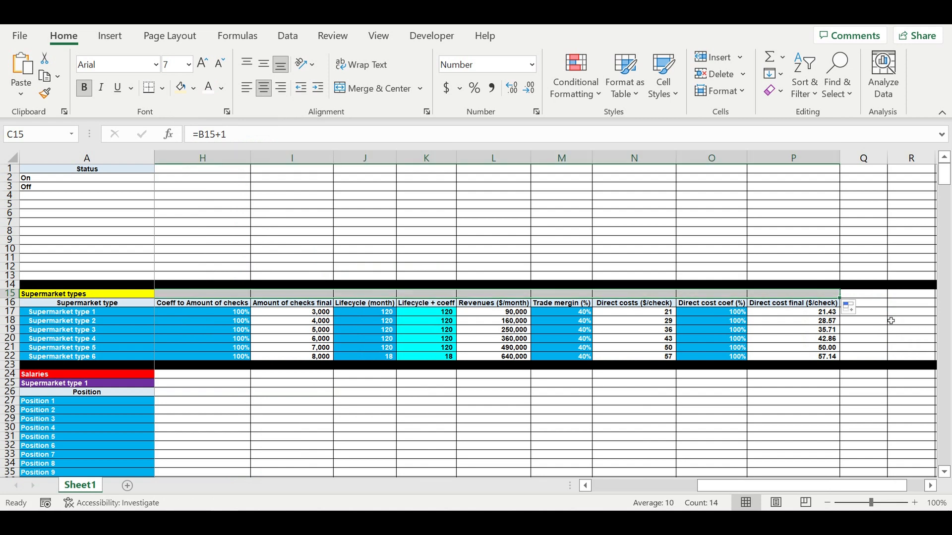
left_click(865, 313)
Widen the lookup range in the H442 Lifecycle (month) formula to $A$17:$P$22, covering the whole Supermarket types table
left_click_drag(761, 487, 513, 481)
left_click_drag(944, 173, 944, 456)
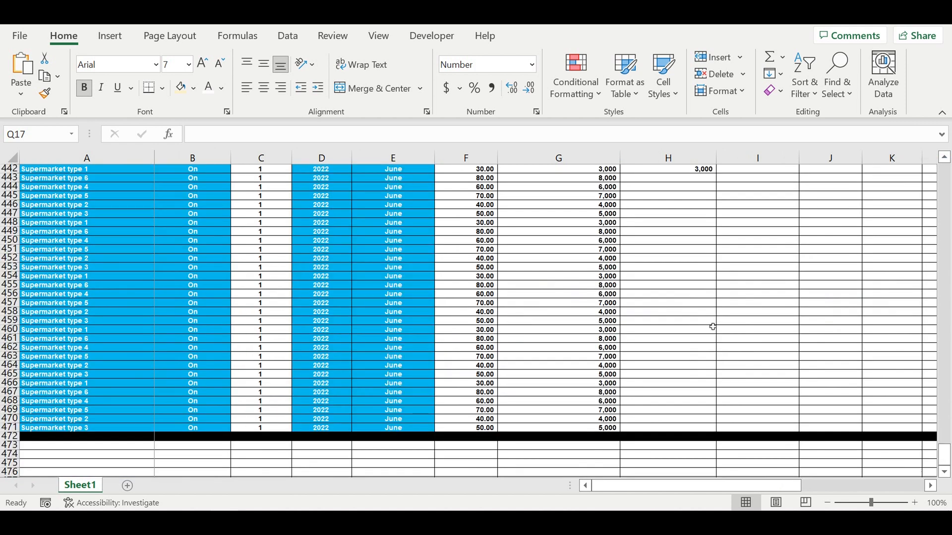
scroll(713, 327, "up", 6)
left_click(677, 334)
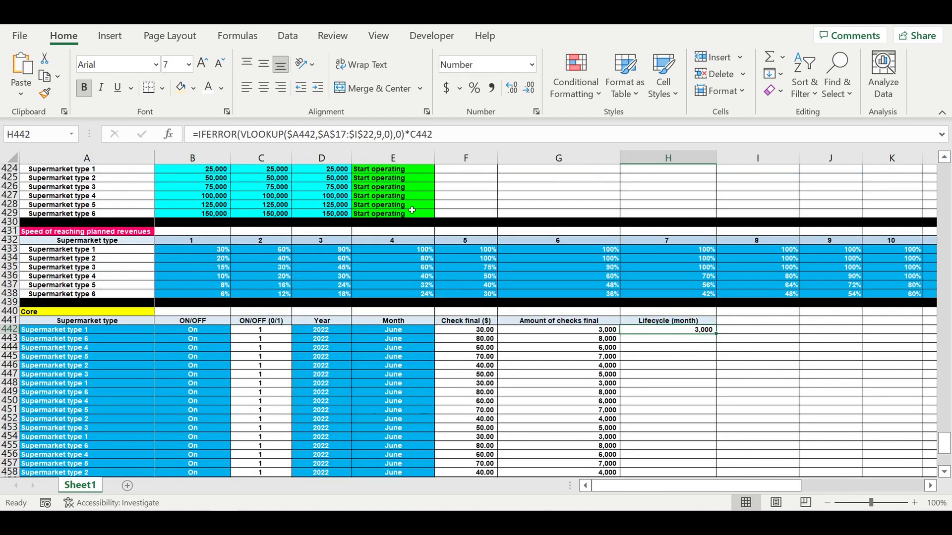
left_click(259, 141)
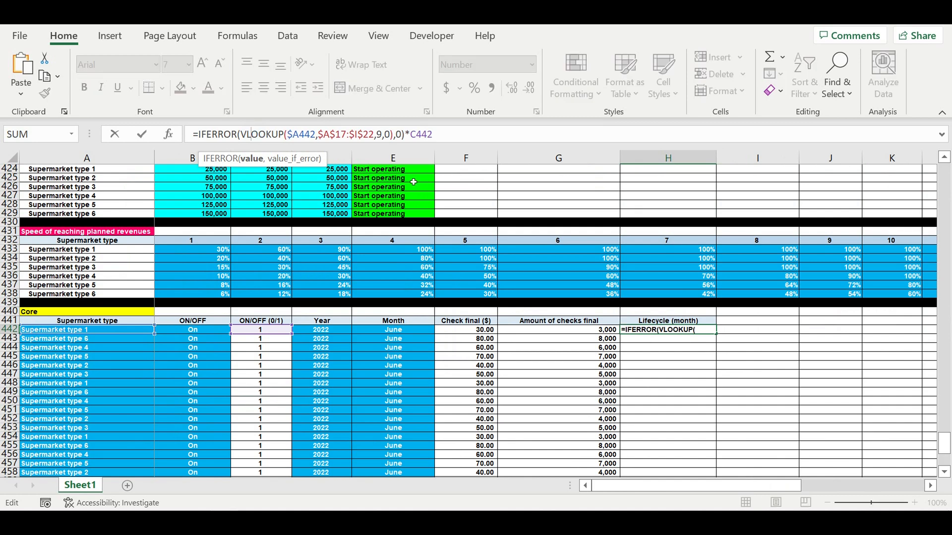
left_click(461, 136)
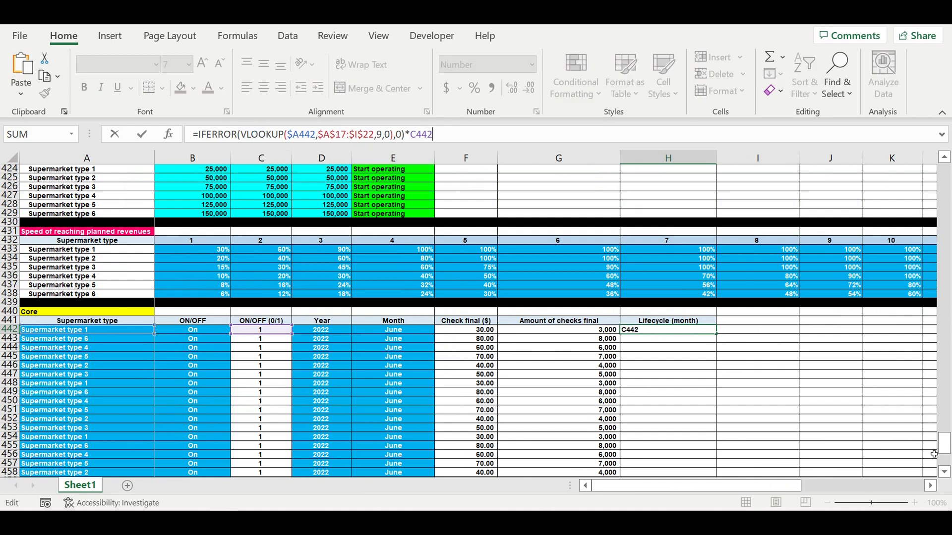
left_click_drag(945, 449, 945, 119)
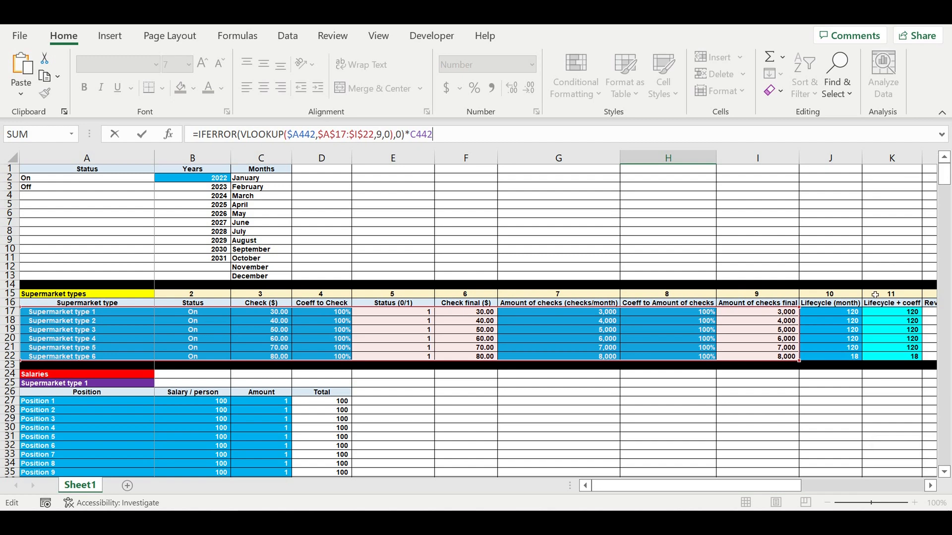
left_click(931, 486)
left_click(932, 486)
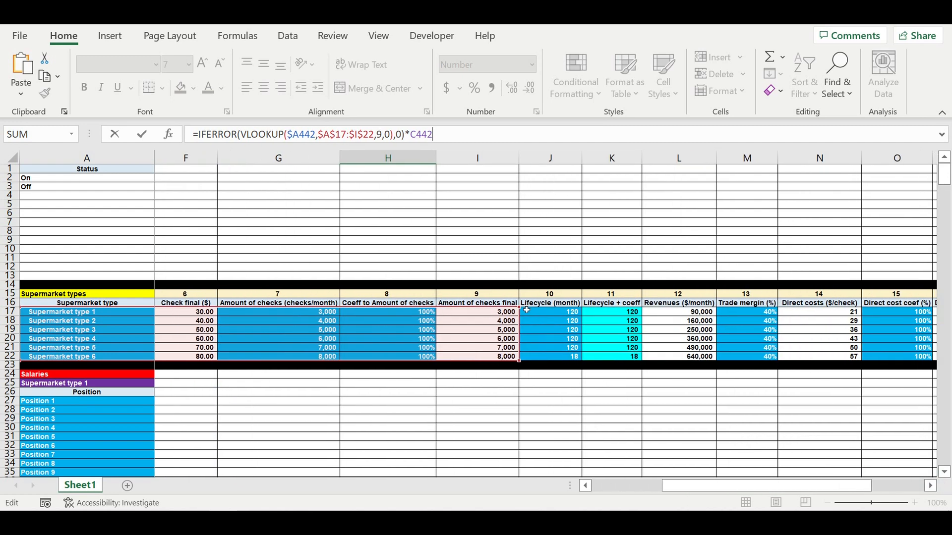
left_click_drag(527, 317, 725, 299)
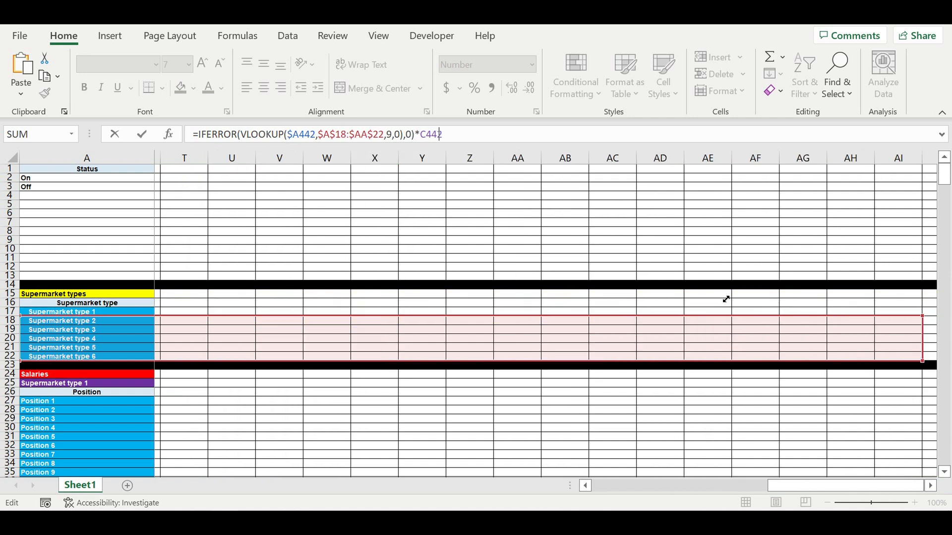
left_click_drag(89, 295, 57, 305)
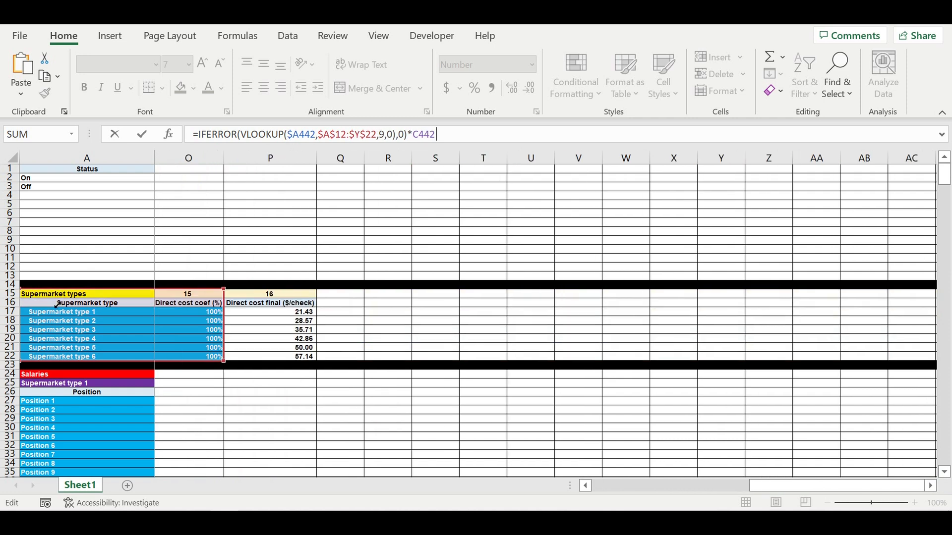
left_click_drag(275, 322, 839, 312)
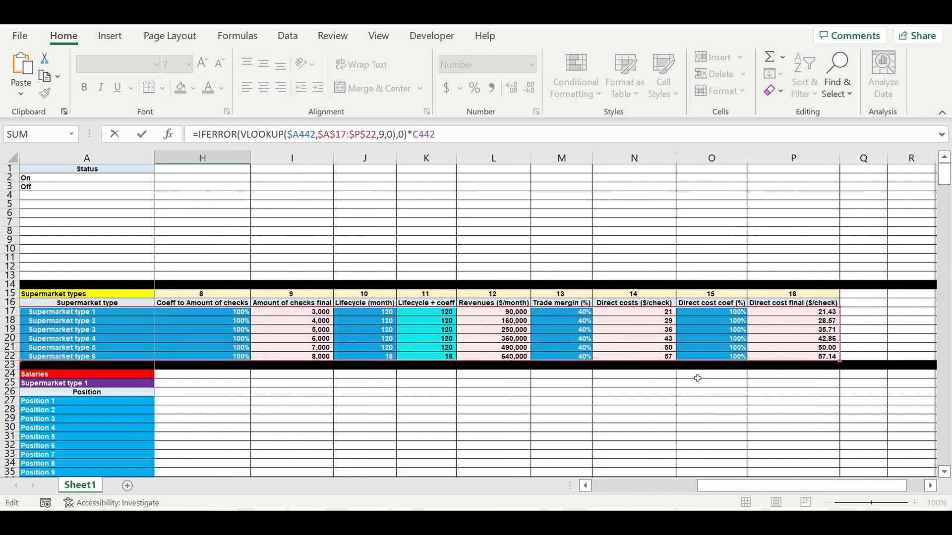
Replace the lookup's column index in H442 with K$15, giving =IFERROR(VLOOKUP($A442,$A$17:$P$22,K$15,0),0)*C442, and reselect the cell
double_click(381, 135)
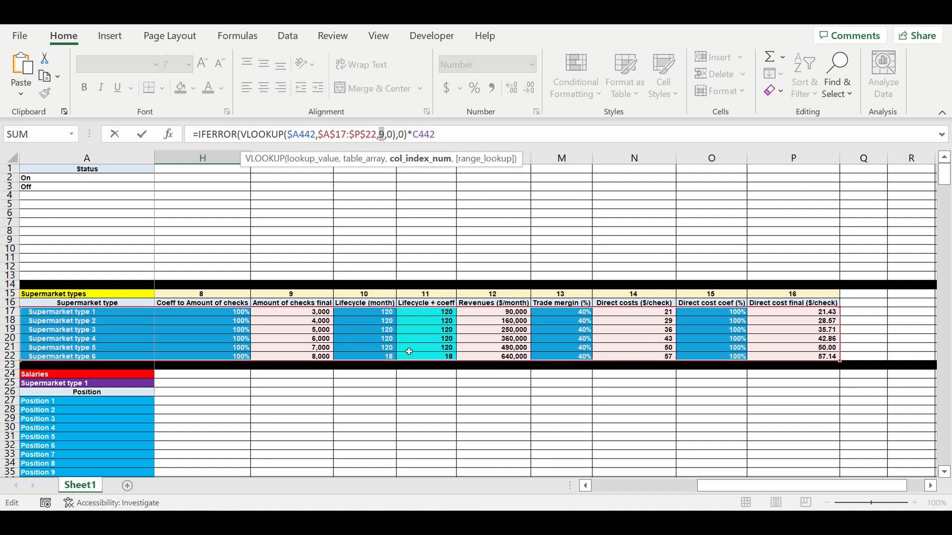
left_click(426, 296)
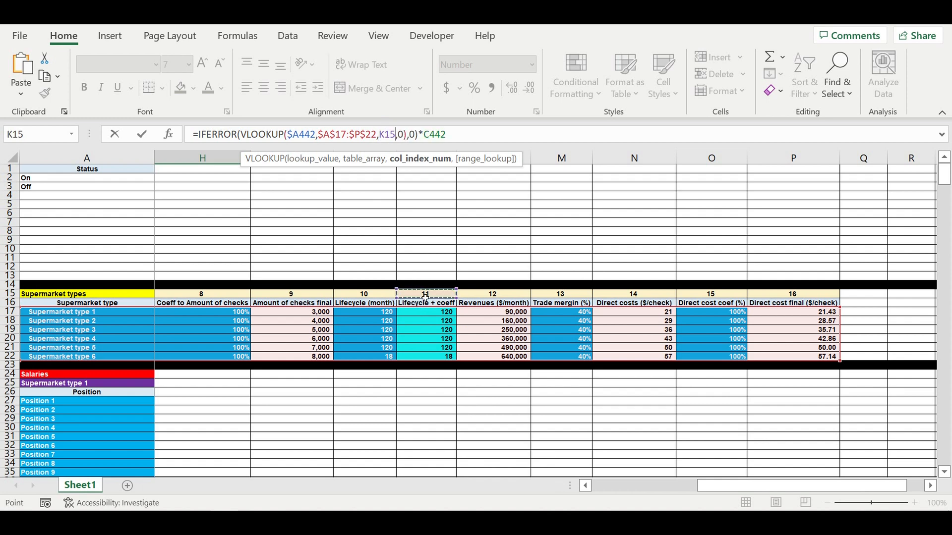
left_click(385, 135)
type("$")
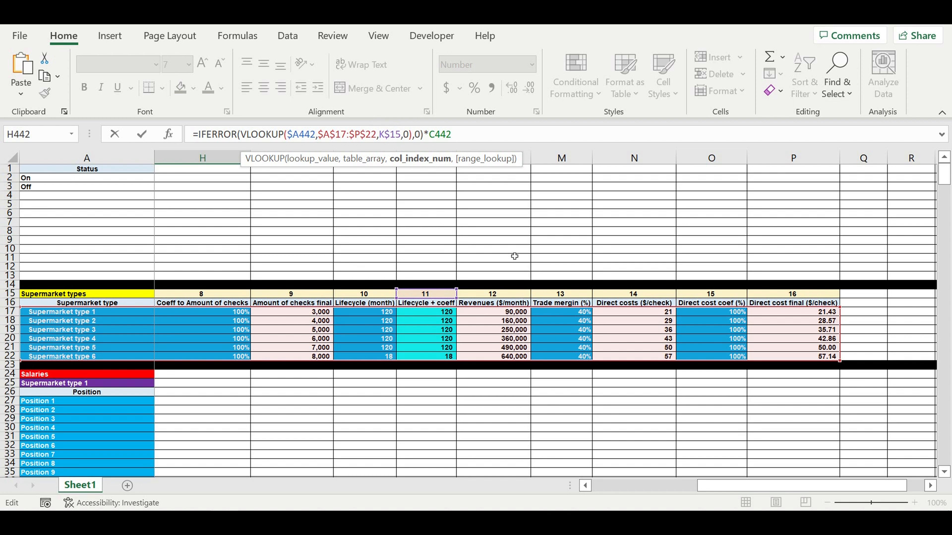
key("ctrl+Return")
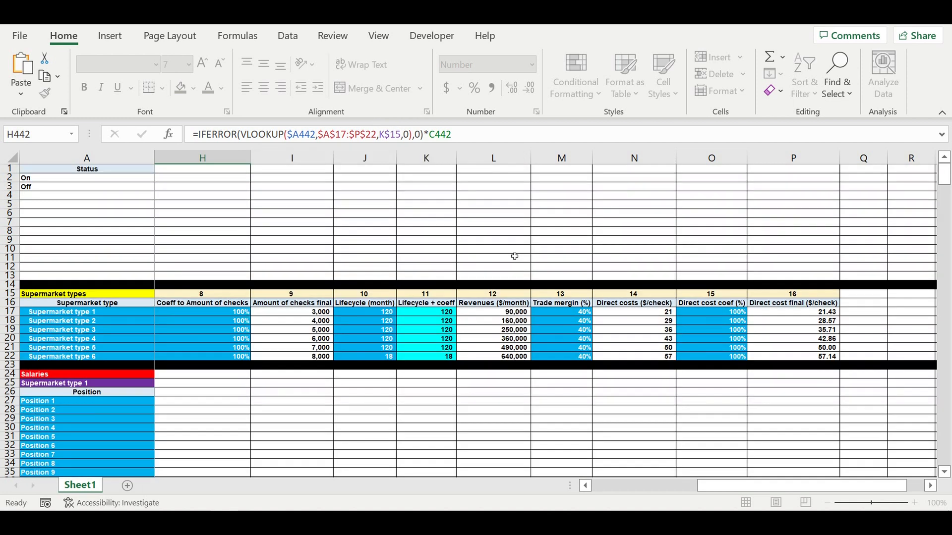
key("Return")
key("Return")
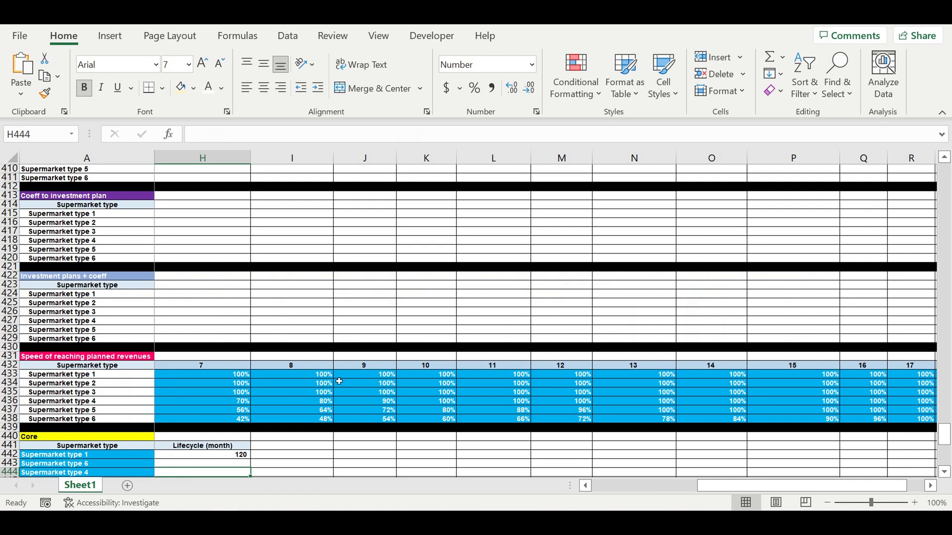
scroll(607, 479, "down", 4)
left_click(586, 486)
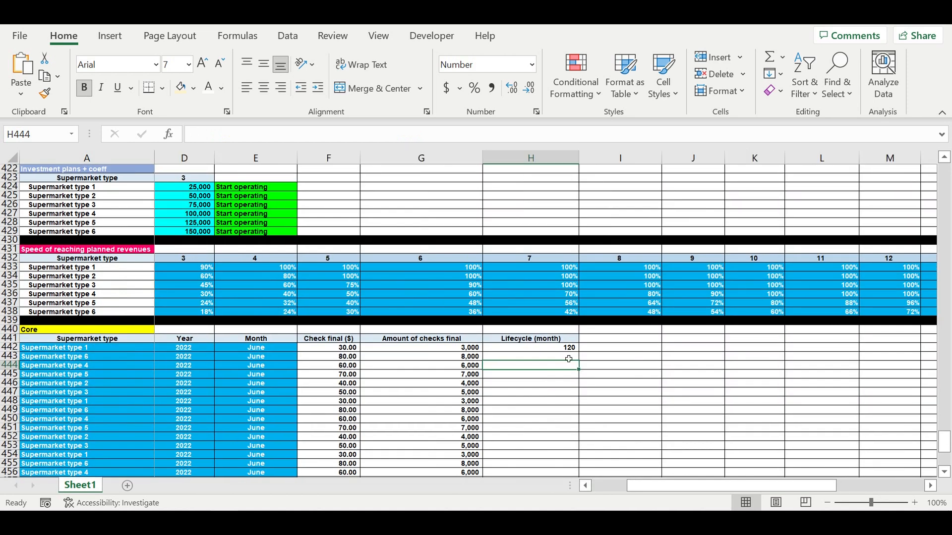
left_click(550, 348)
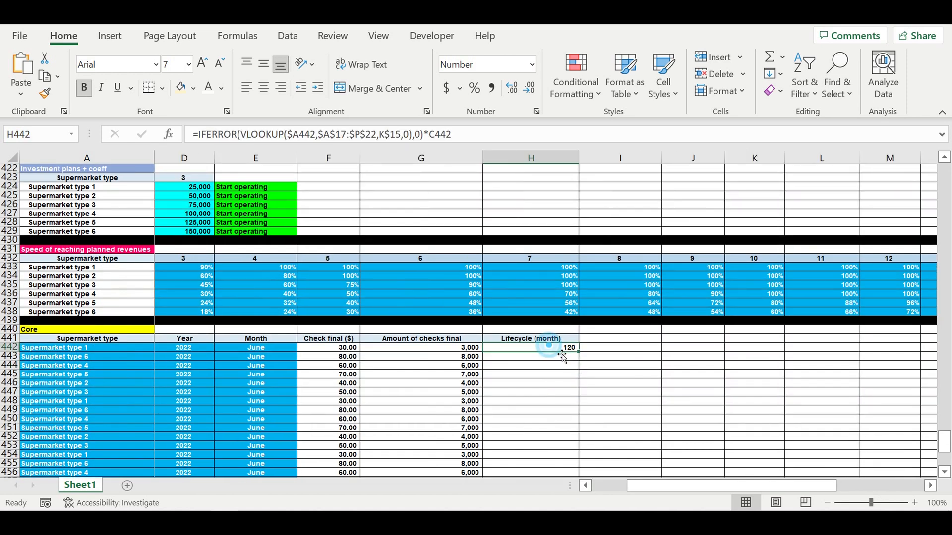
Fill the Lifecycle (month) lookup formula from H442 down through H471 in the Core table
left_click_drag(582, 355, 580, 475)
mouse_move(524, 426)
left_mouse_down()
mouse_move(521, 453)
mouse_move(509, 431)
left_mouse_up()
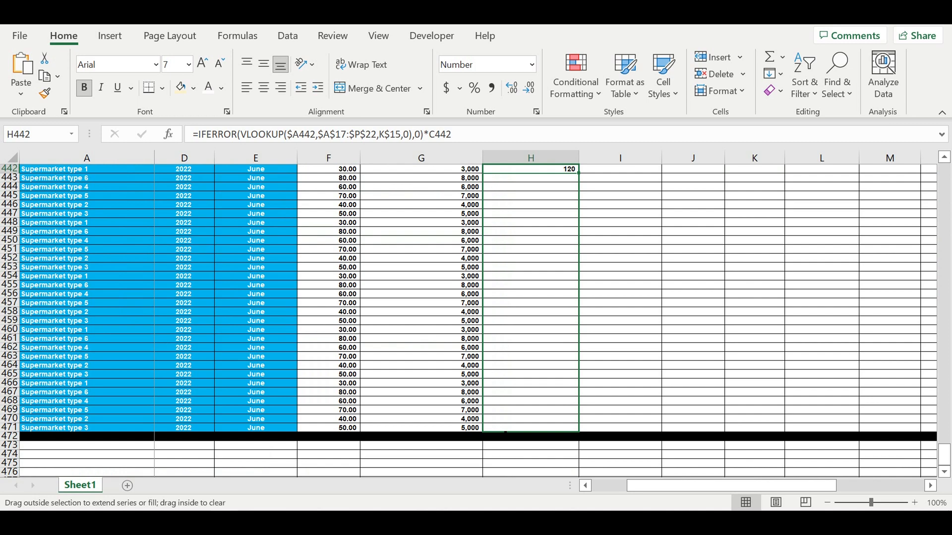
left_click(672, 355)
Examine the Supermarket types table across its columns, from Amount of checks final and Lifecycle + coeff through Direct cost final ($/check)
left_click_drag(943, 453, 936, 178)
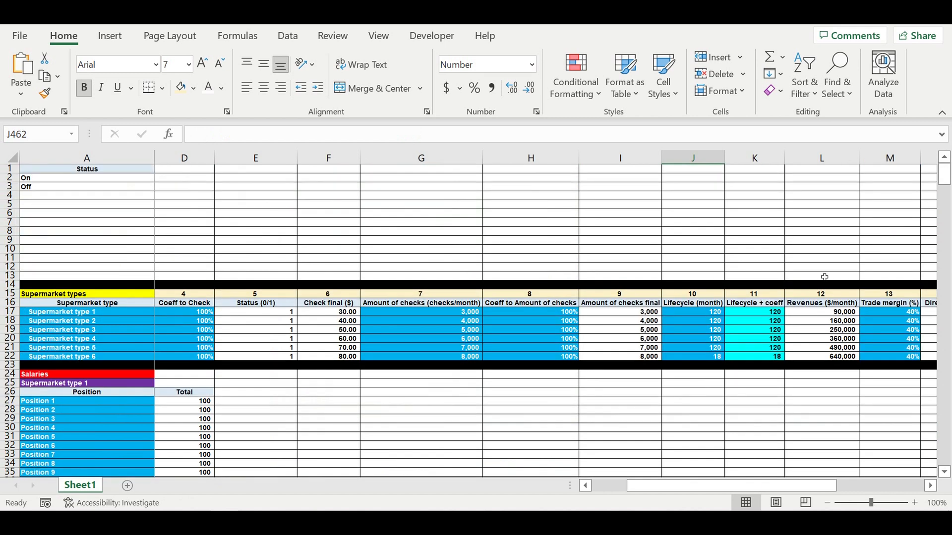
left_click(337, 323)
left_click(617, 337)
left_click(616, 330)
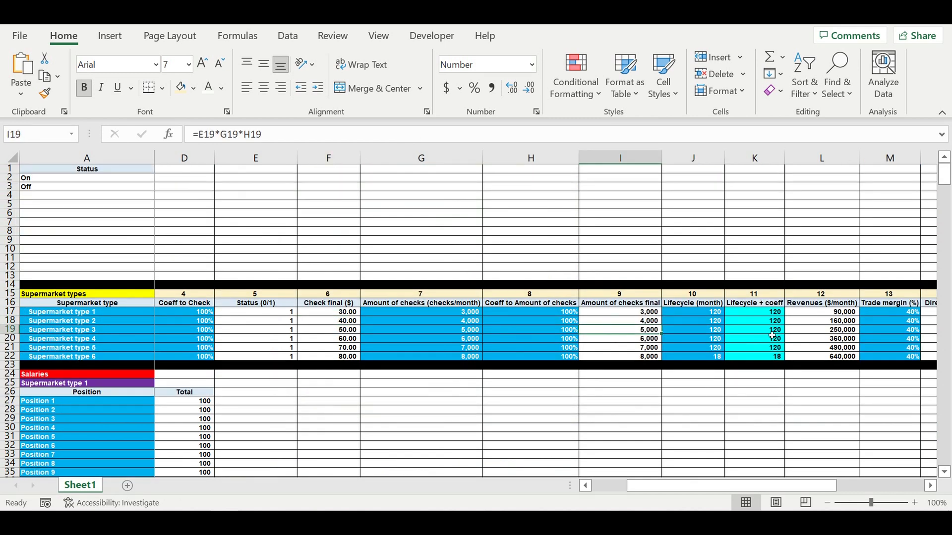
left_click(764, 321)
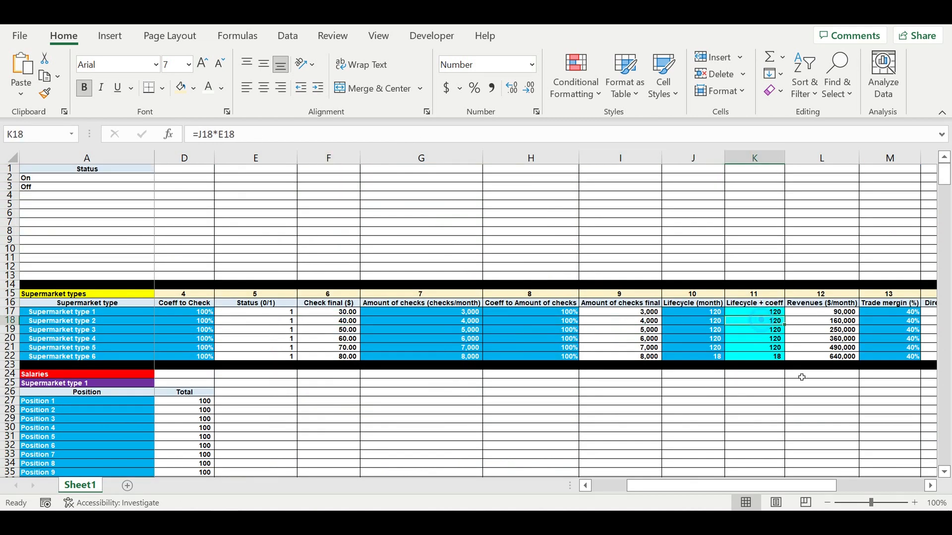
left_click(932, 486)
left_click(932, 486)
left_click(932, 486)
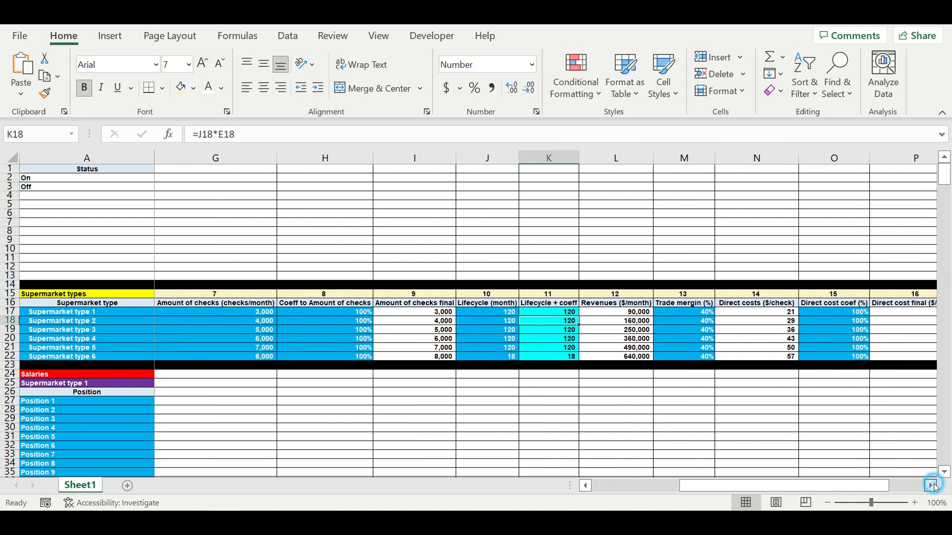
left_click(933, 487)
left_click(932, 486)
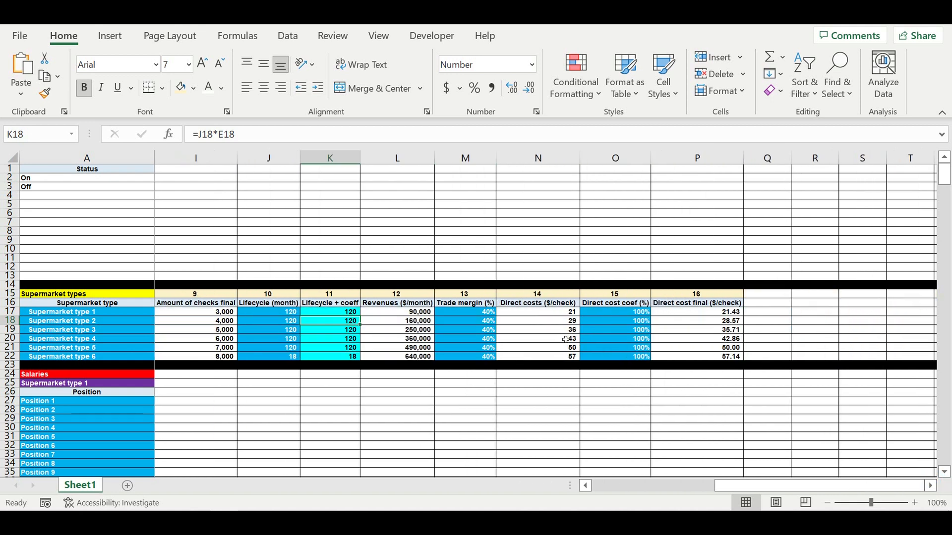
left_click_drag(714, 316, 711, 357)
left_click_drag(750, 488, 622, 486)
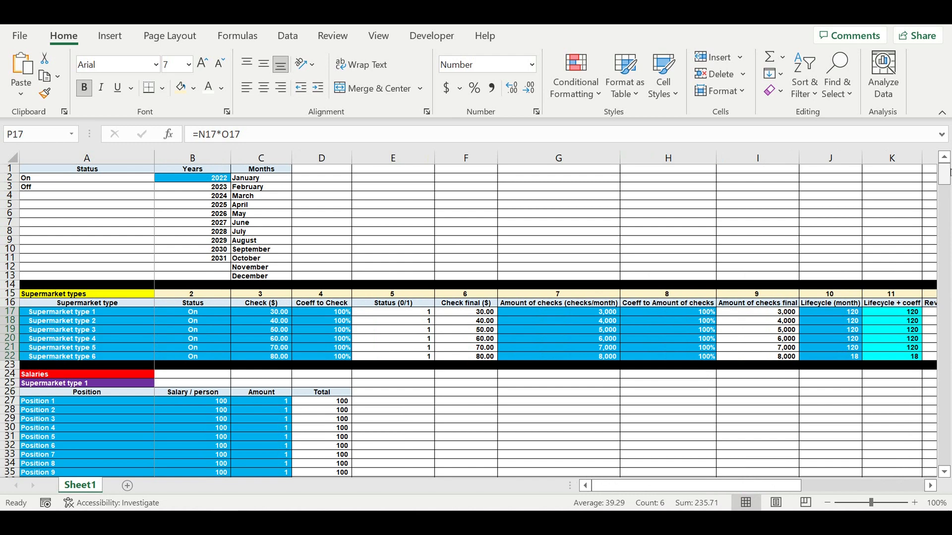
Extend the Core table's header row by filling the Lifecycle (month) header from H441 into I441
left_click_drag(948, 171, 924, 487)
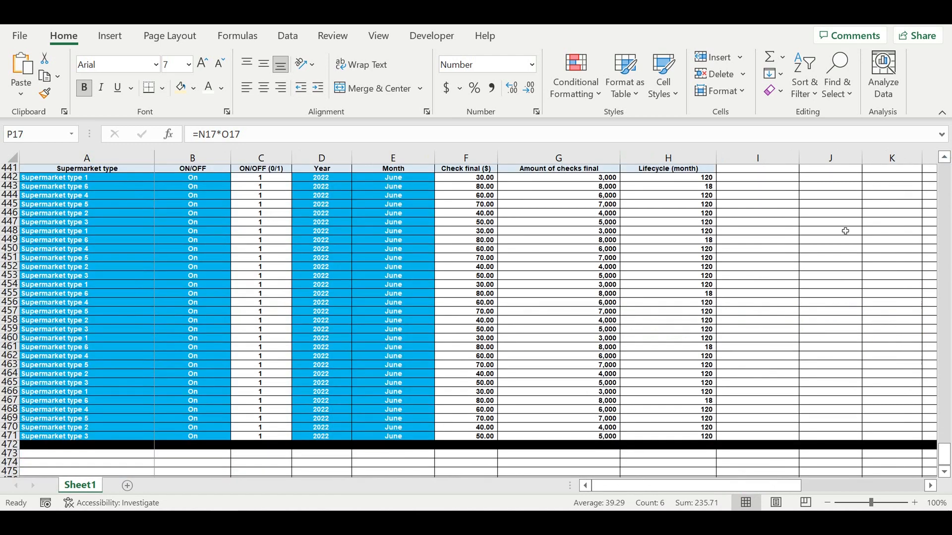
scroll(809, 240, "up", 5)
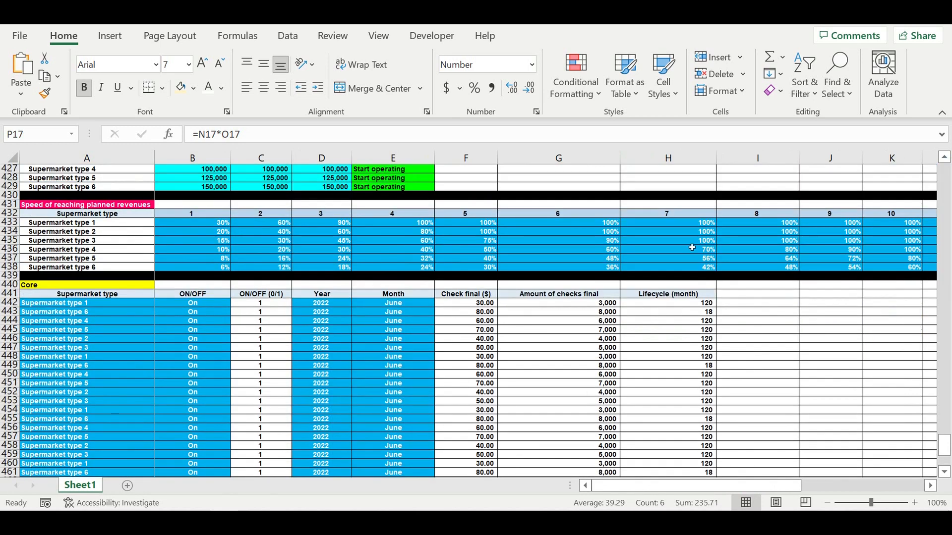
left_click(696, 295)
left_click_drag(716, 299, 789, 303)
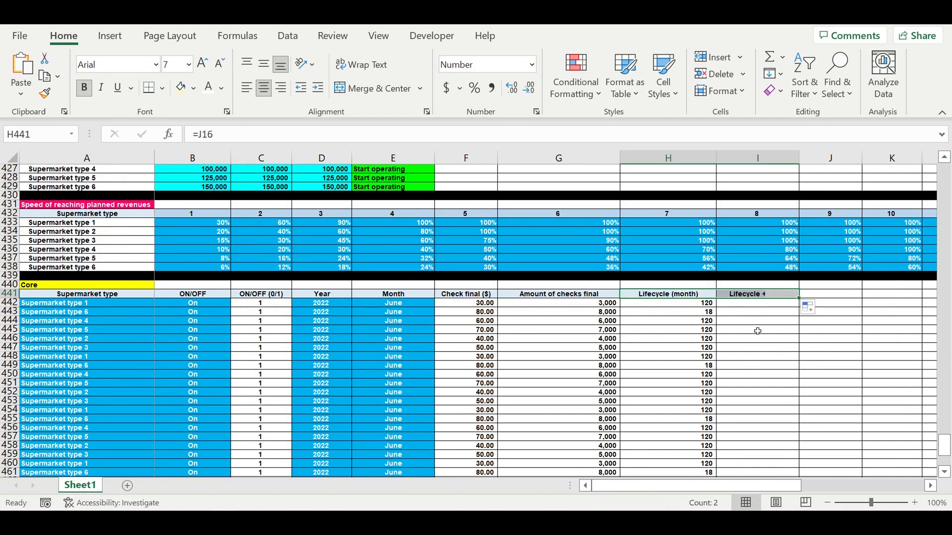
Link header I441 to the Direct cost final ($/check) header in P16, and autofit column I to its text
left_click(758, 295)
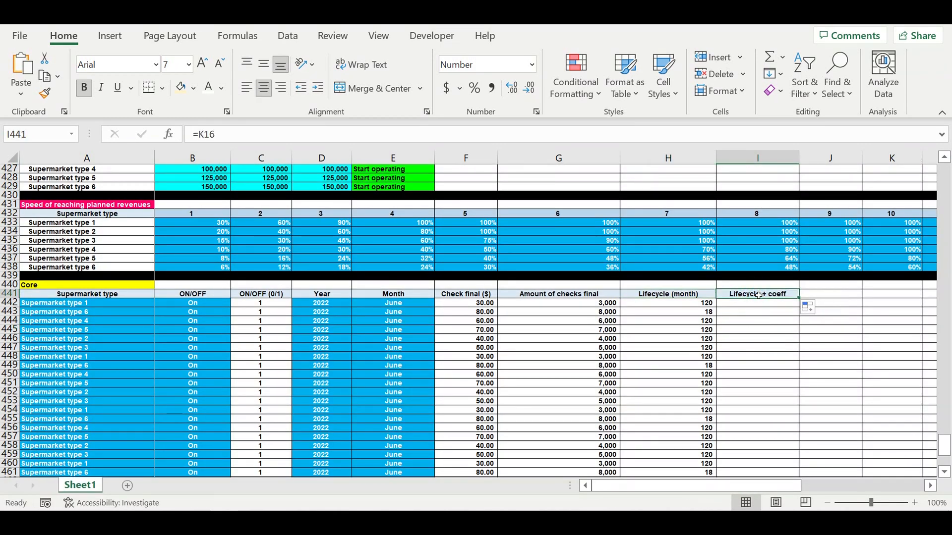
type("=")
left_click_drag(944, 446, 944, 102)
left_click_drag(931, 486, 931, 486)
left_click(699, 307)
key("Return")
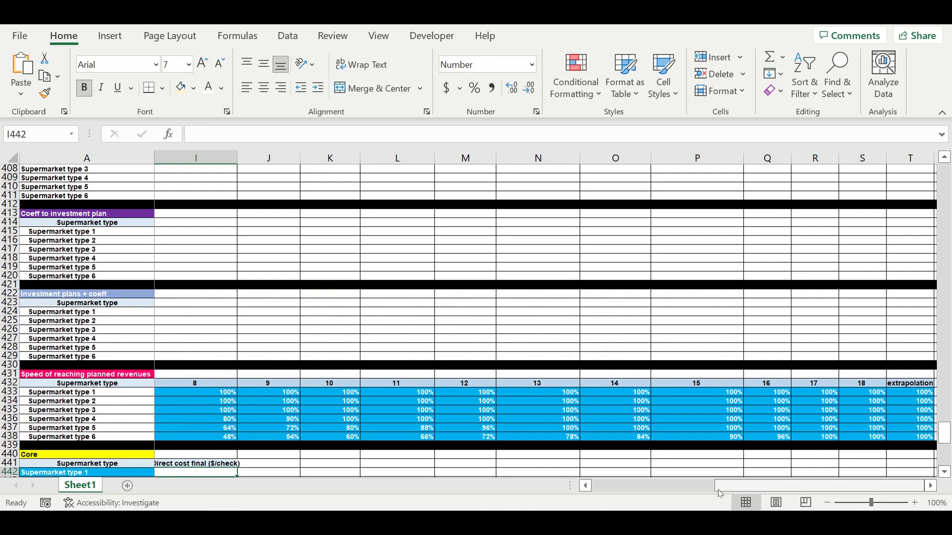
left_click_drag(735, 486, 716, 491)
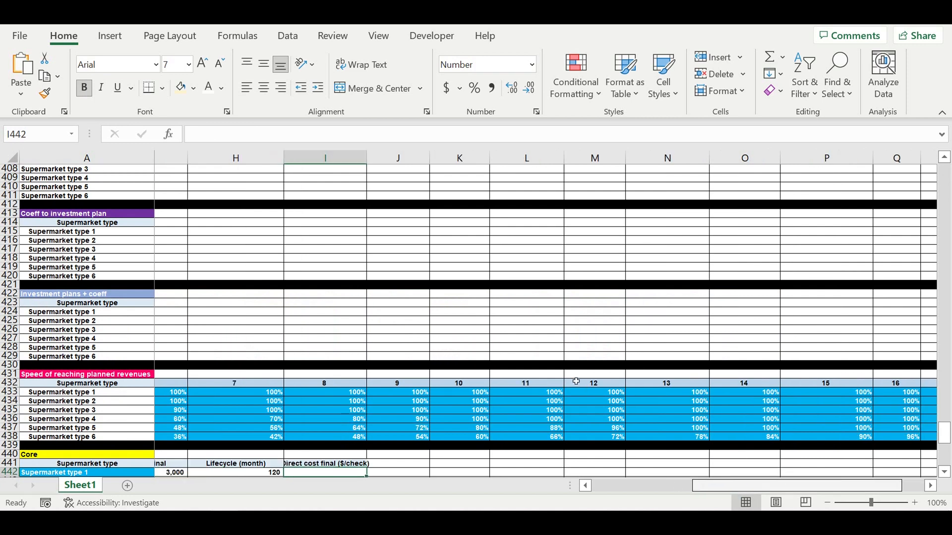
scroll(574, 382, "down", 3)
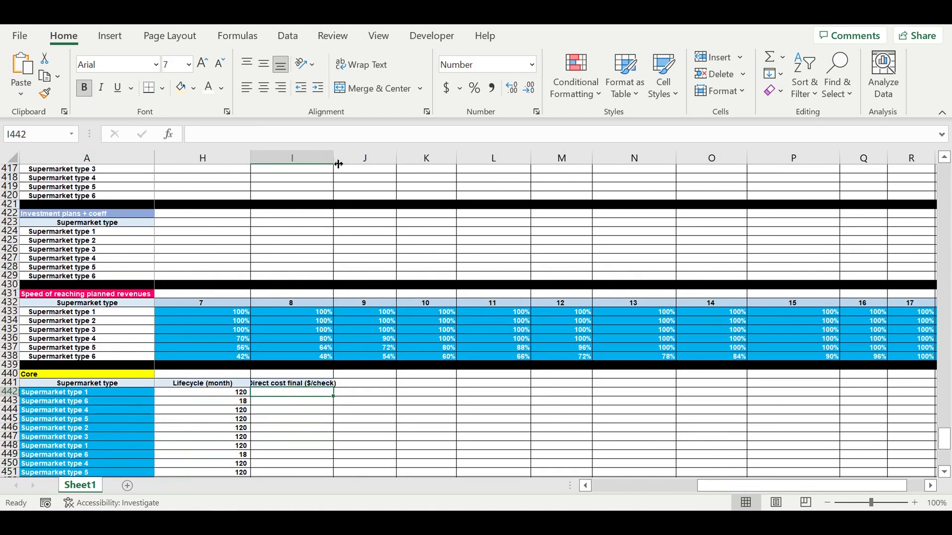
double_click(334, 161)
Copy the formula text of H442 unchanged into I442, =IFERROR(VLOOKUP($A442,$A$17:$P$22,K$15,0),0)*C442
left_click(238, 393)
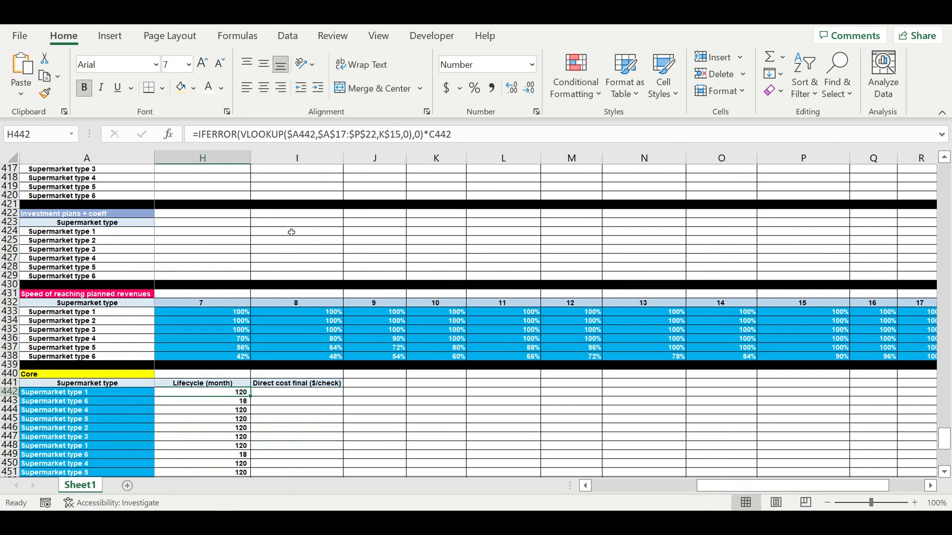
left_click_drag(461, 135, 191, 135)
key("ctrl+c")
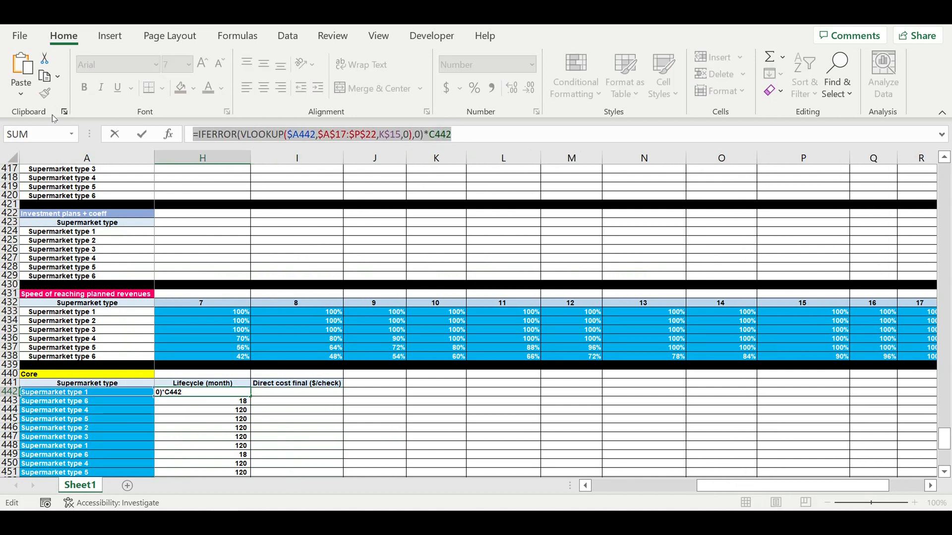
key("Escape")
left_click(284, 395)
left_click(219, 134)
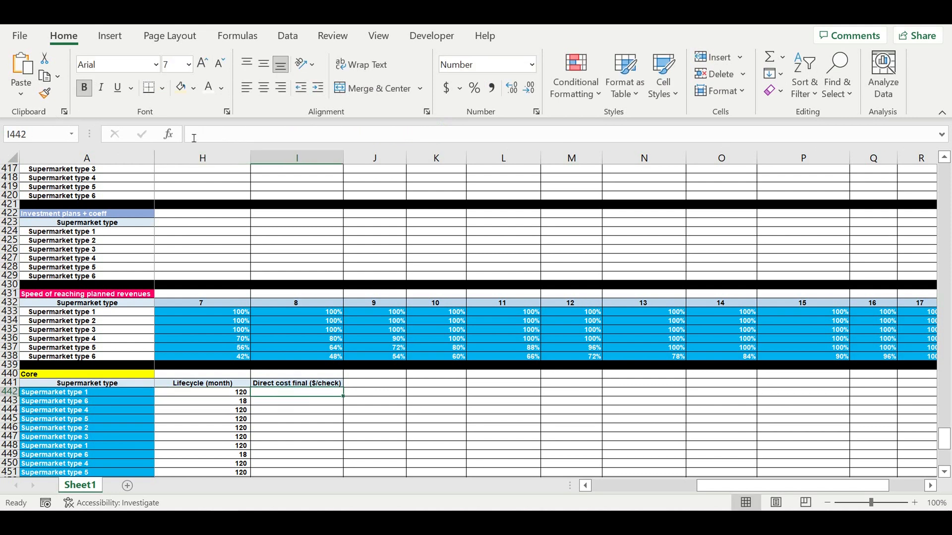
key("ctrl+v")
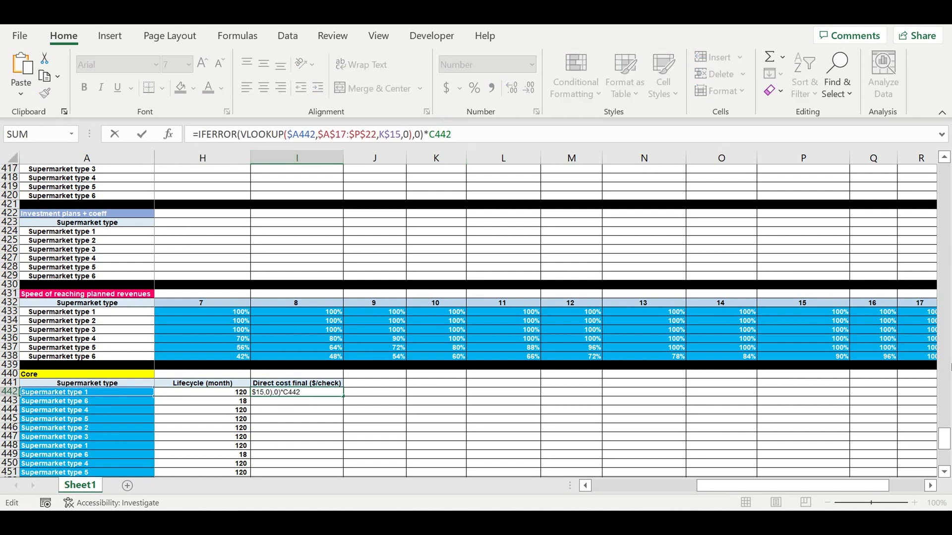
Change the lookup's column index reference in I442 from K$15 to P$15 and commit the formula
left_click_drag(947, 438, 946, 150)
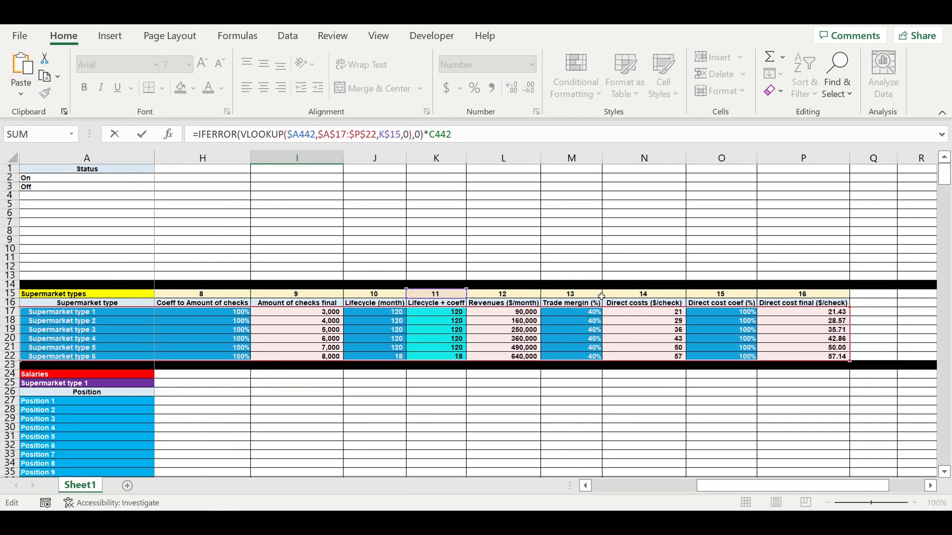
left_click_drag(444, 296, 805, 281)
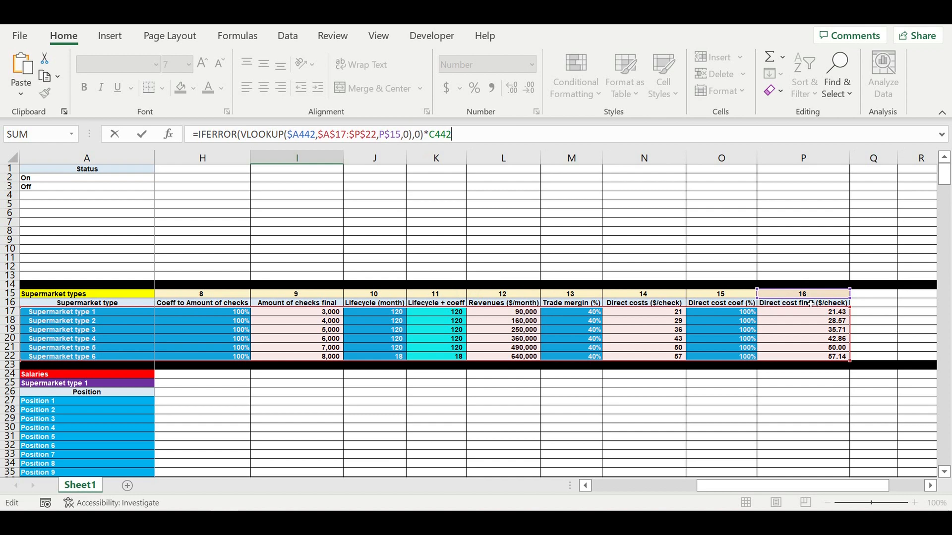
key("Return")
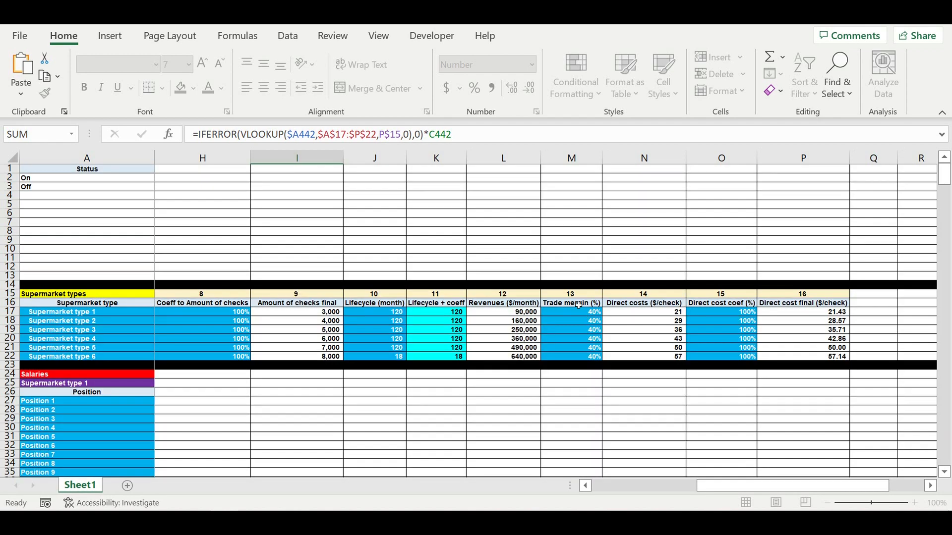
Show two decimal places in I442 and fill its direct cost formula down through I471
scroll(452, 398, "down", 4)
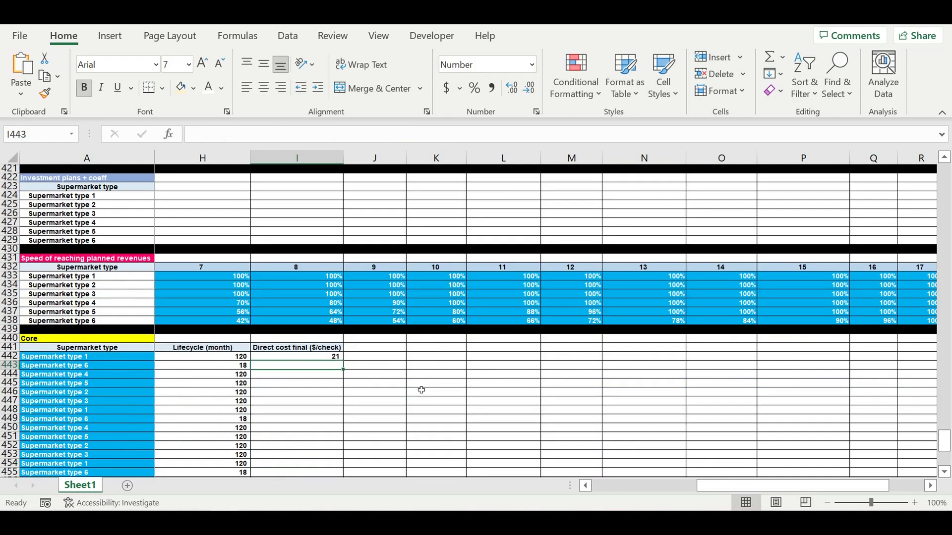
left_click(318, 357)
left_click(512, 88)
left_click(512, 87)
left_click_drag(346, 368, 320, 468)
left_click(417, 374)
Test the Core table's status switch by setting B445 to Off and back to On
left_click_drag(720, 491, 237, 245)
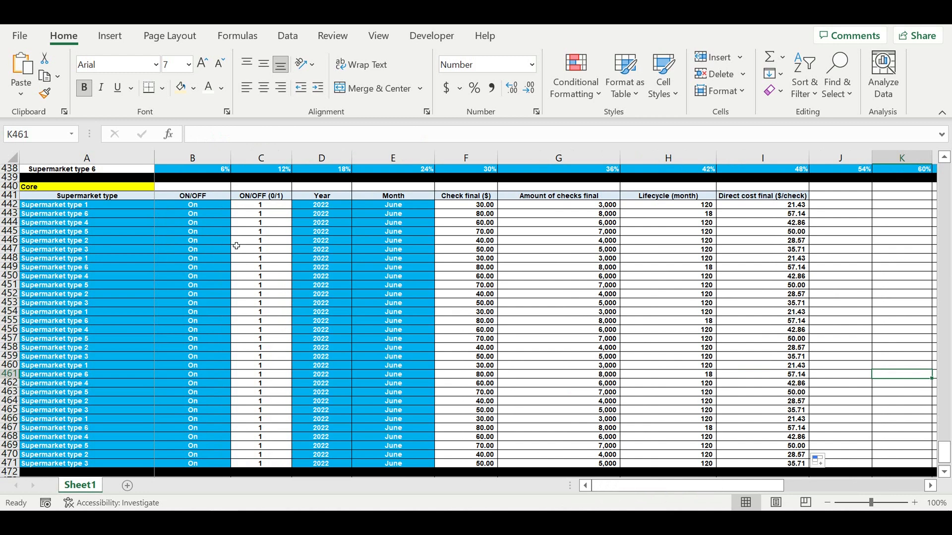
left_click(196, 232)
left_click(236, 231)
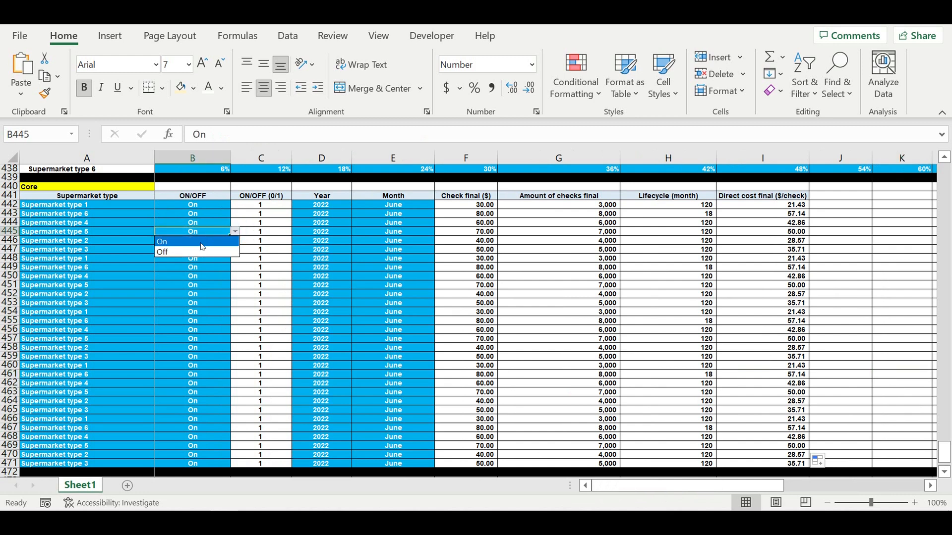
left_click(198, 252)
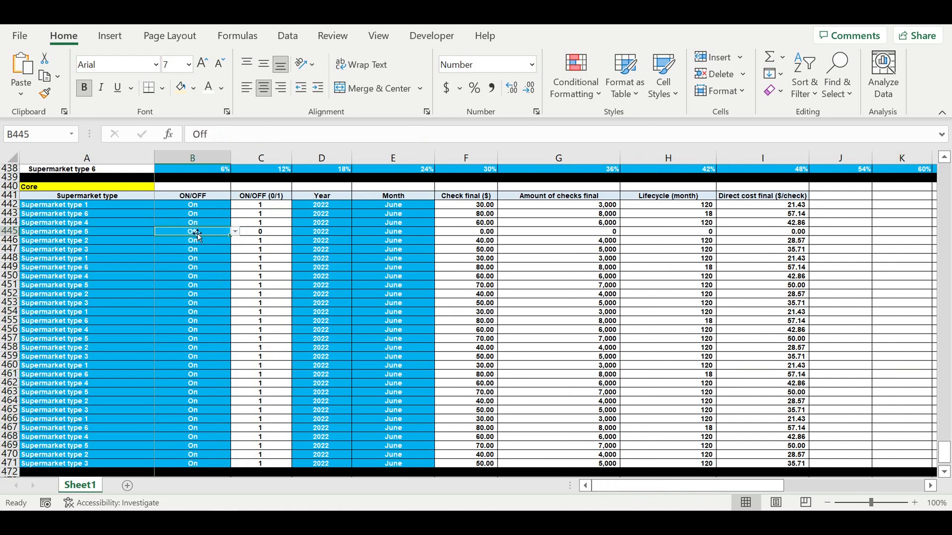
left_click(234, 234)
left_click(213, 241)
left_click(208, 278)
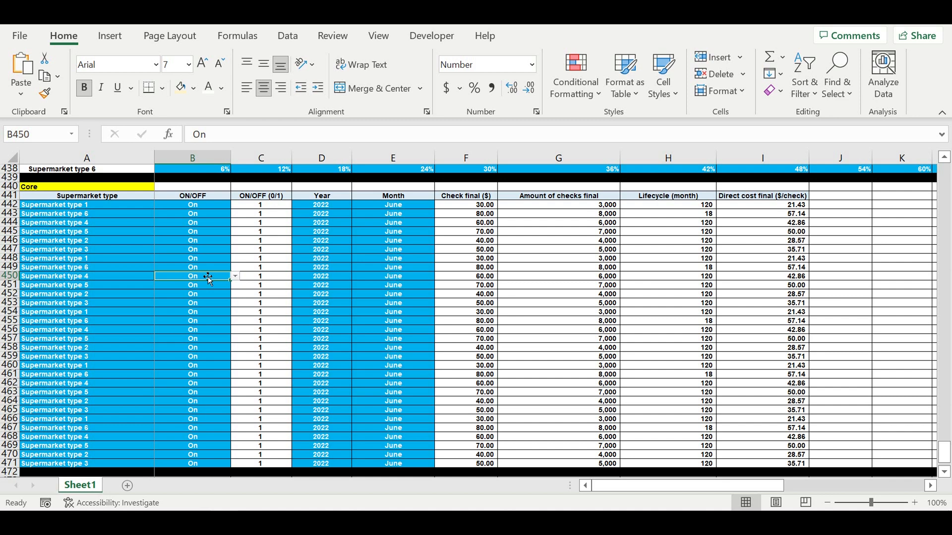
left_click(378, 287)
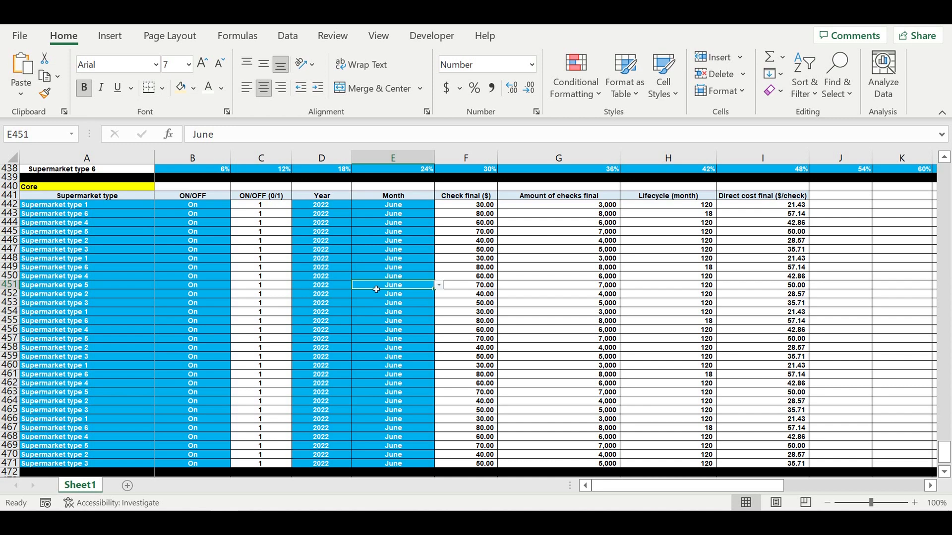
left_click(708, 258)
left_click(754, 195)
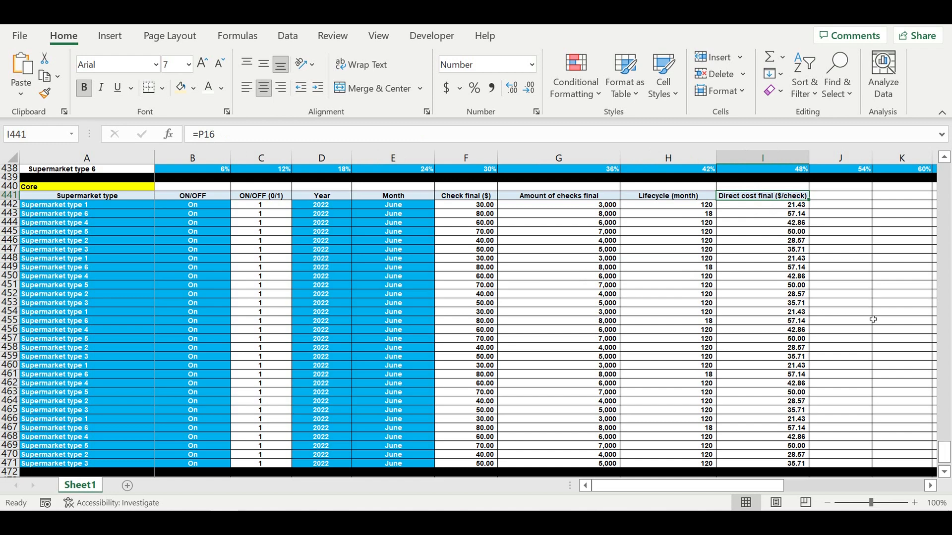
Examine the salary tables of the six supermarket types and the Salary plan Final values in D111:D116 of Salaries consolidation
left_click_drag(948, 450, 945, 169)
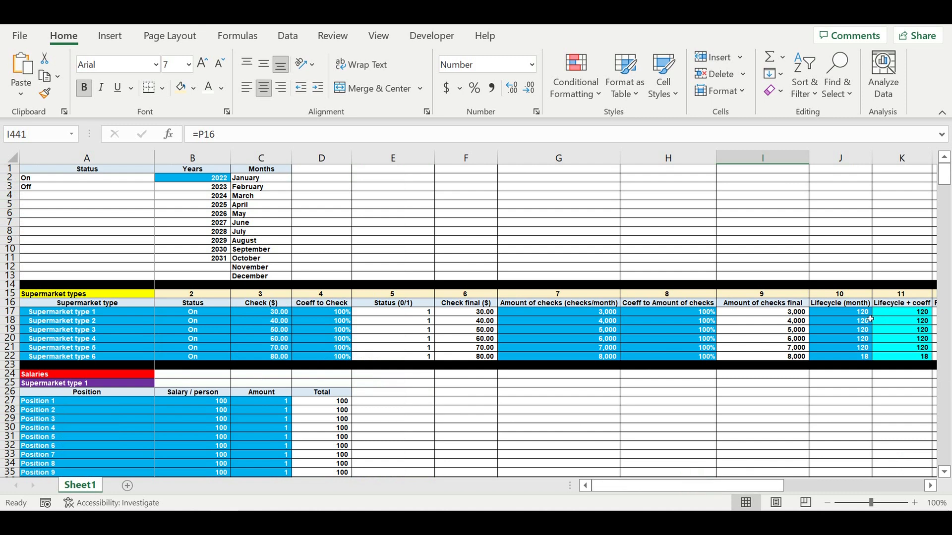
scroll(632, 364, "down", 1)
scroll(630, 361, "down", 4)
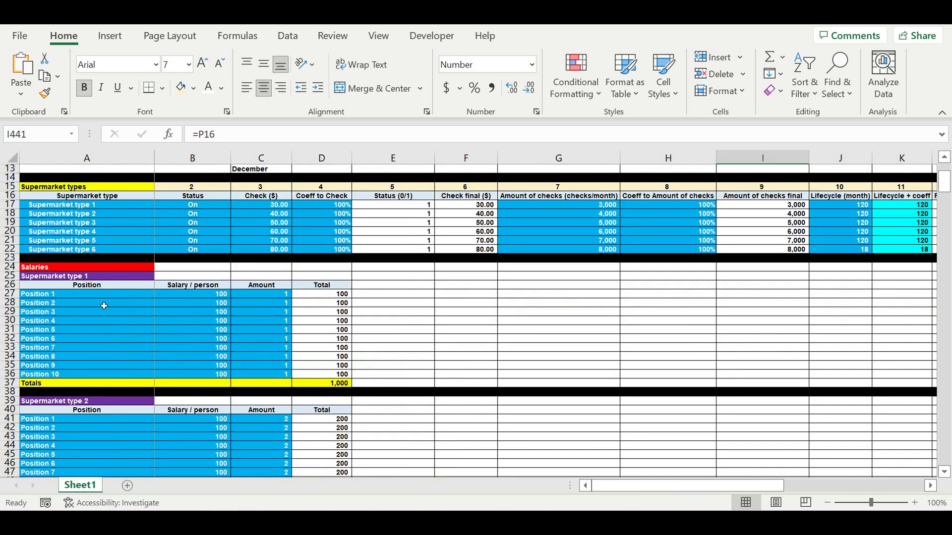
scroll(111, 318, "down", 1)
scroll(115, 324, "down", 3)
scroll(121, 328, "down", 11)
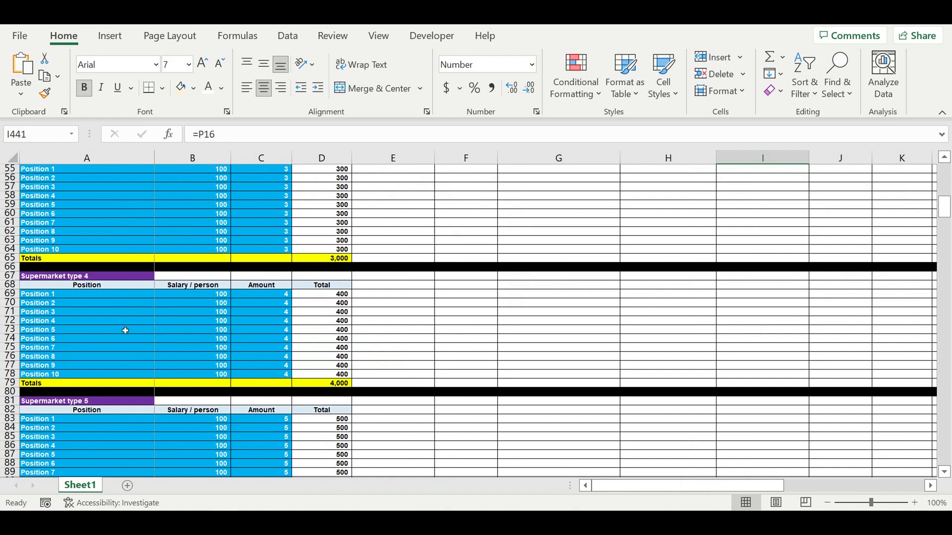
scroll(126, 333, "down", 7)
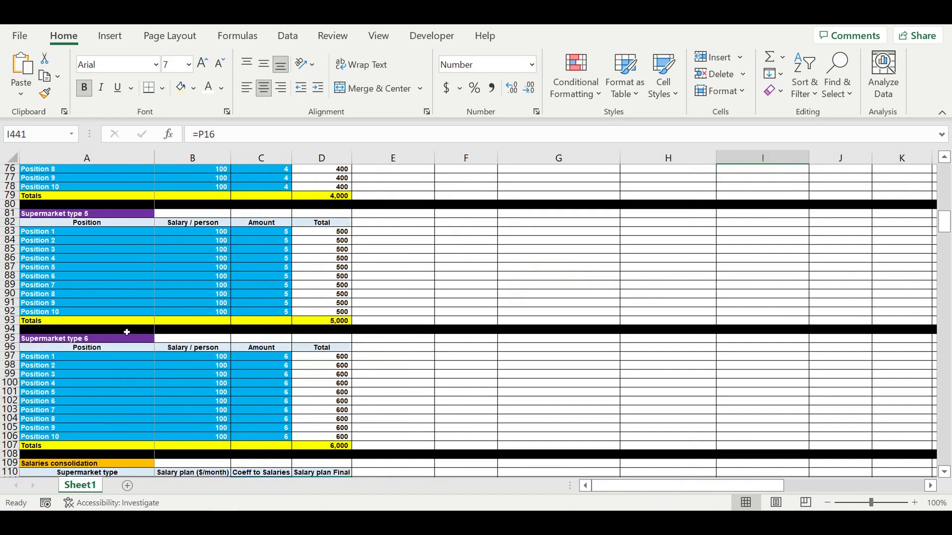
scroll(127, 333, "down", 4)
scroll(129, 332, "down", 1)
left_click_drag(331, 350, 334, 393)
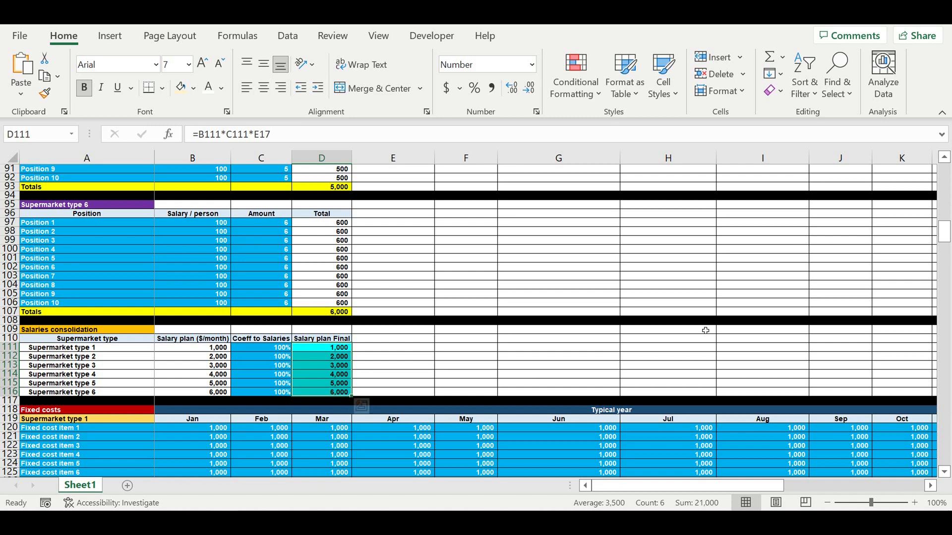
Extend the Core table's header row by filling the Direct cost final ($/check) header from I441 into J441
left_click_drag(947, 243, 908, 445)
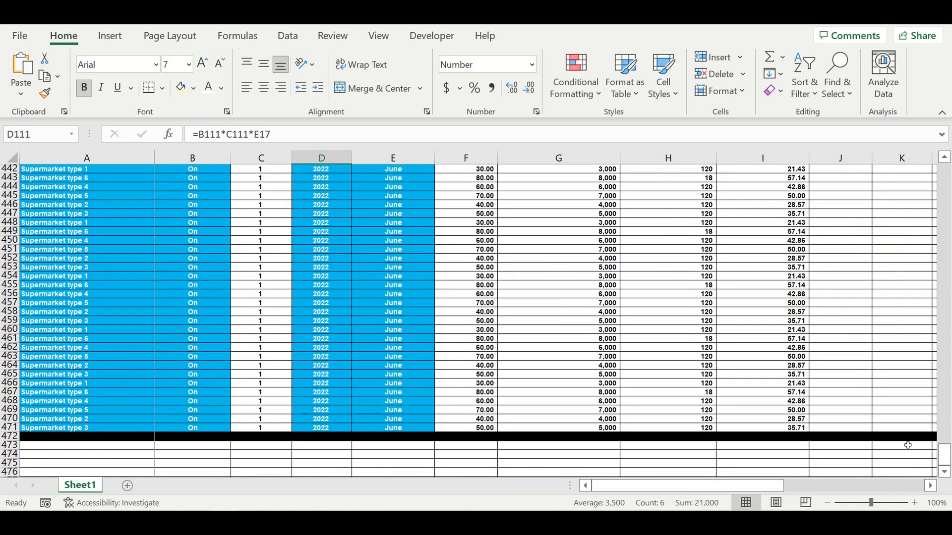
scroll(859, 308, "up", 9)
scroll(847, 363, "down", 1)
left_click(794, 376)
left_click_drag(808, 378, 844, 383)
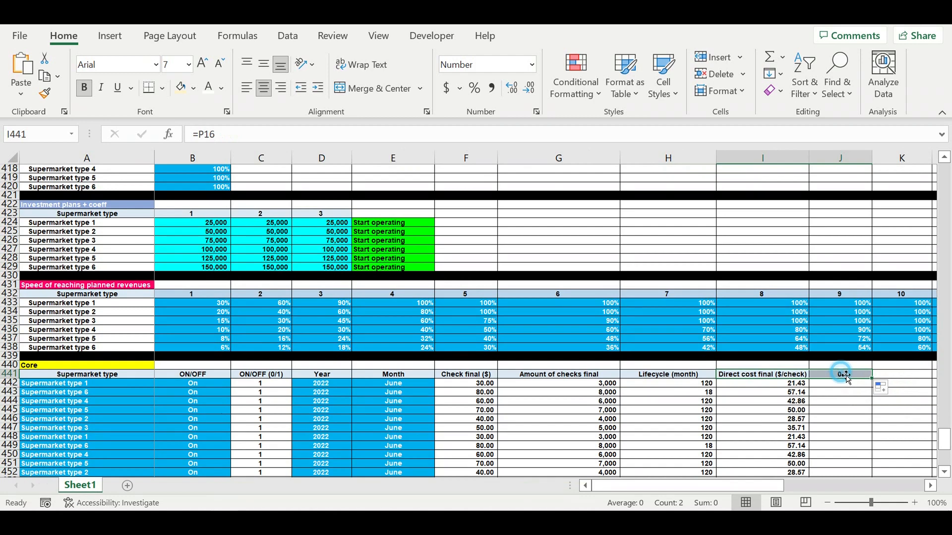
Link the Core table header J441 to the Salary plan Final header in D110 of Salaries consolidation
left_click(840, 376)
type("=")
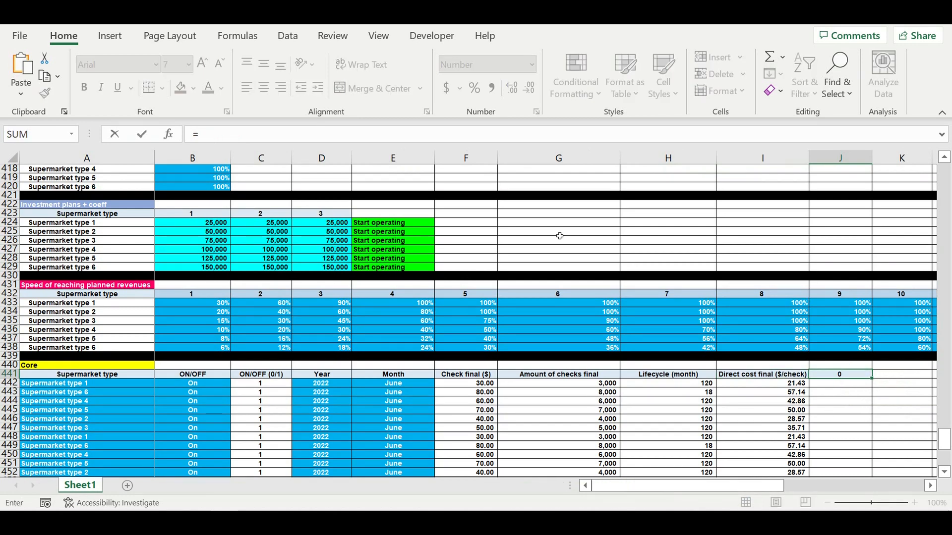
scroll(290, 291, "up", 9)
scroll(288, 283, "up", 20)
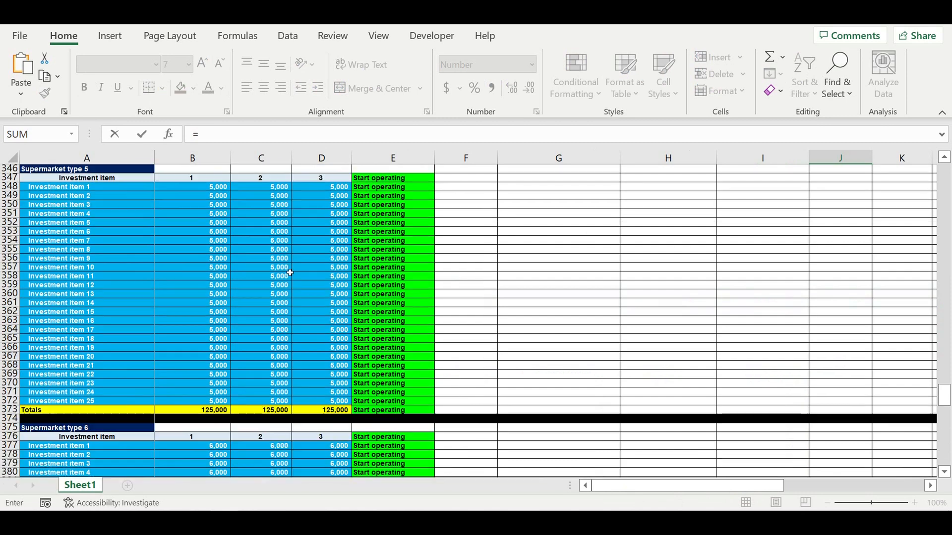
scroll(290, 271, "up", 20)
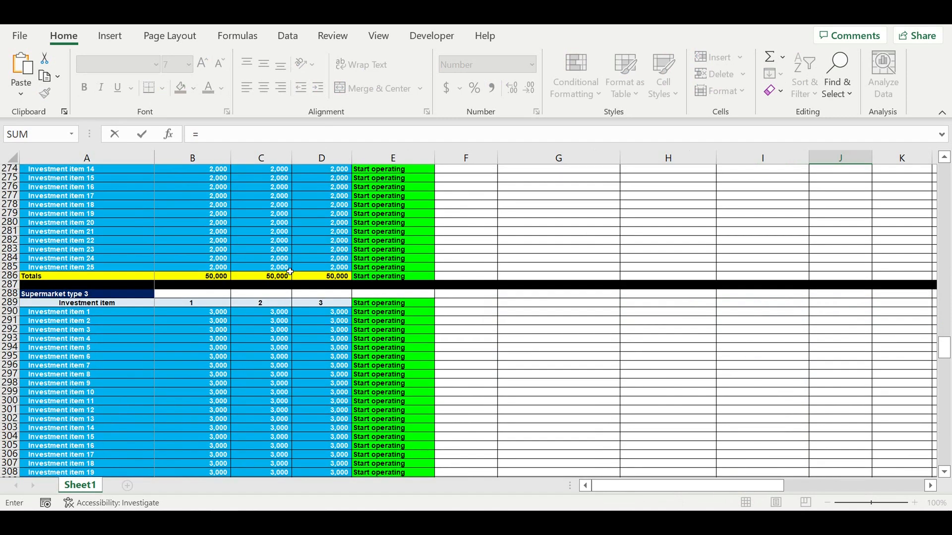
scroll(290, 272, "up", 5)
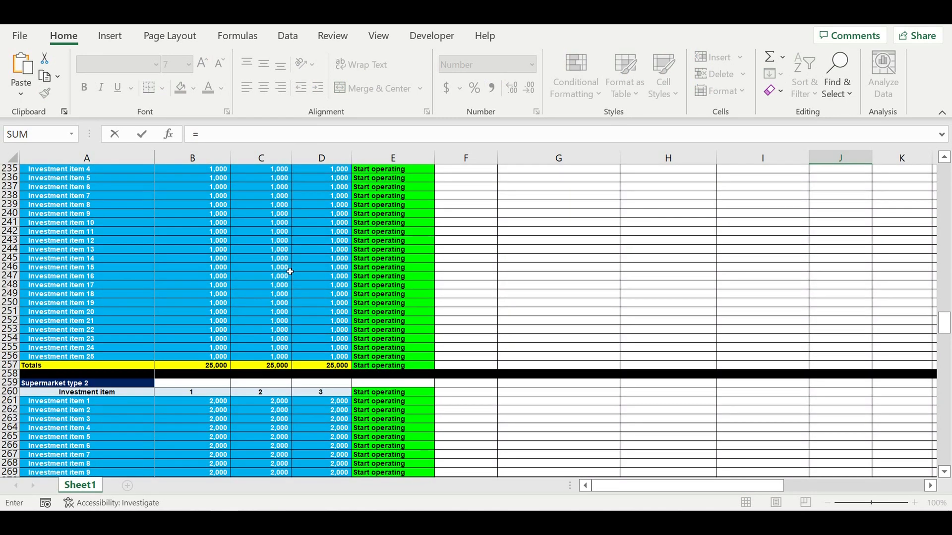
scroll(291, 271, "up", 8)
scroll(290, 272, "up", 5)
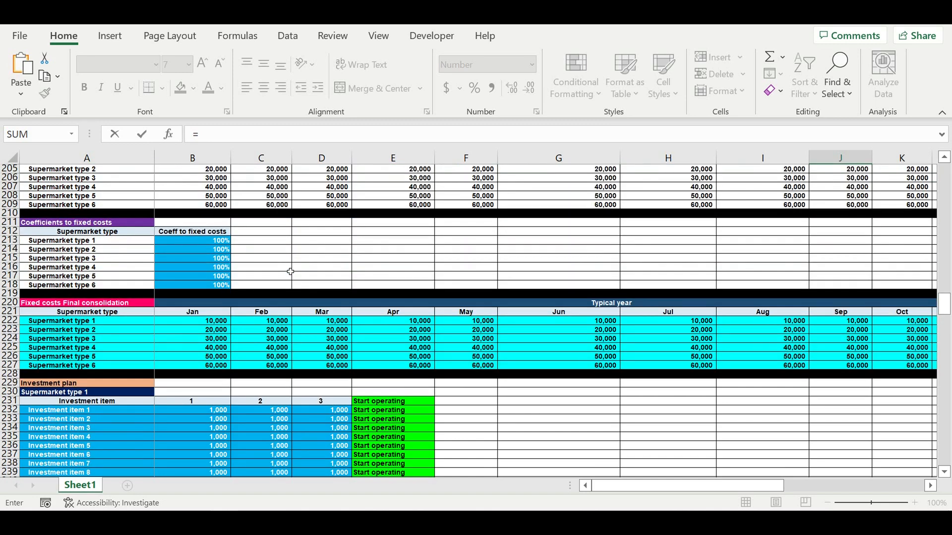
scroll(290, 272, "up", 5)
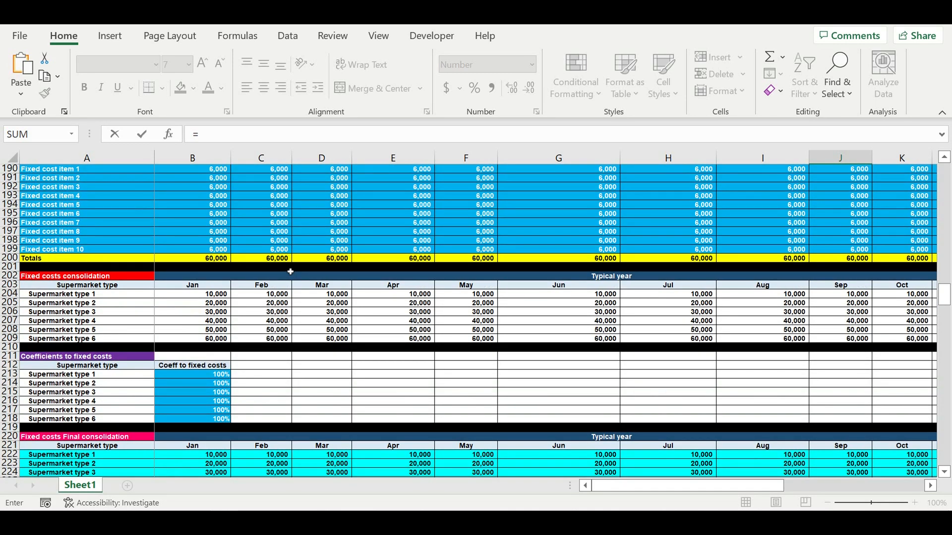
scroll(290, 272, "up", 7)
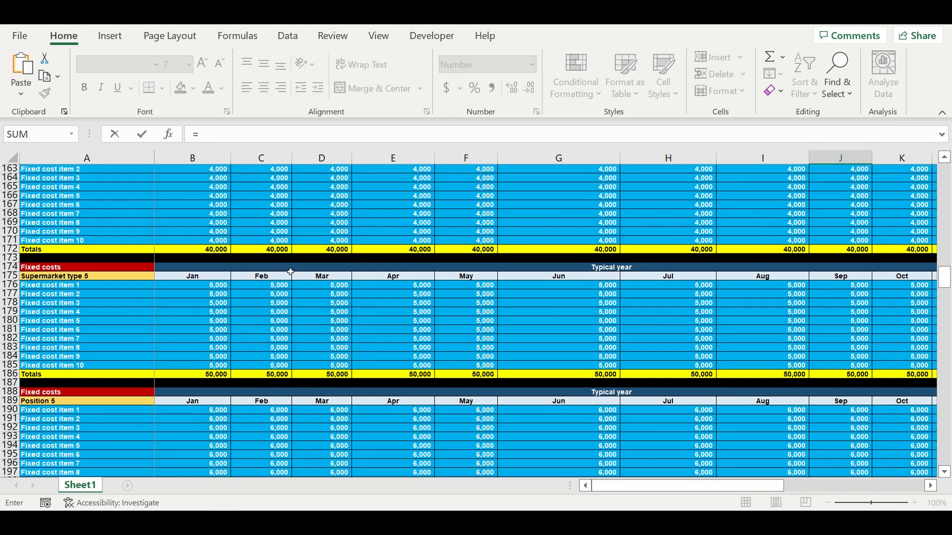
scroll(290, 272, "up", 4)
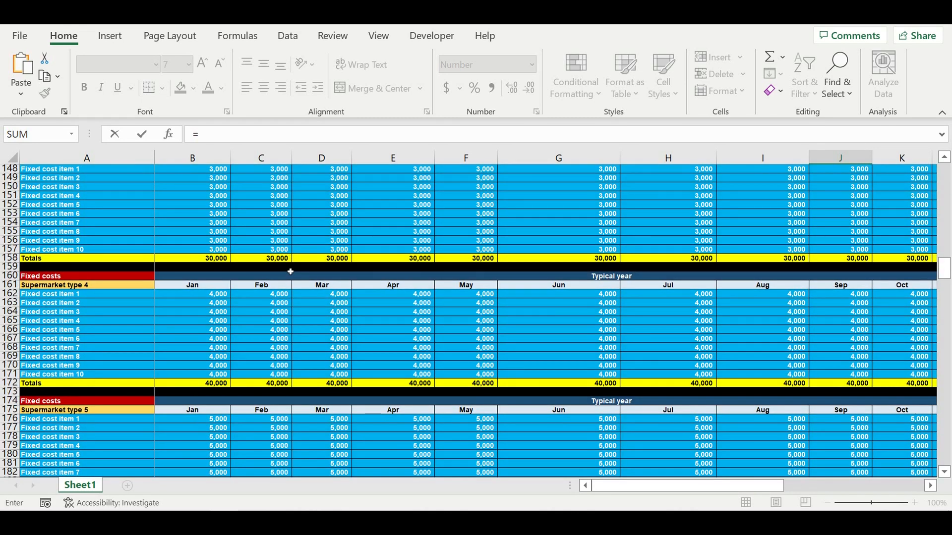
scroll(291, 271, "up", 19)
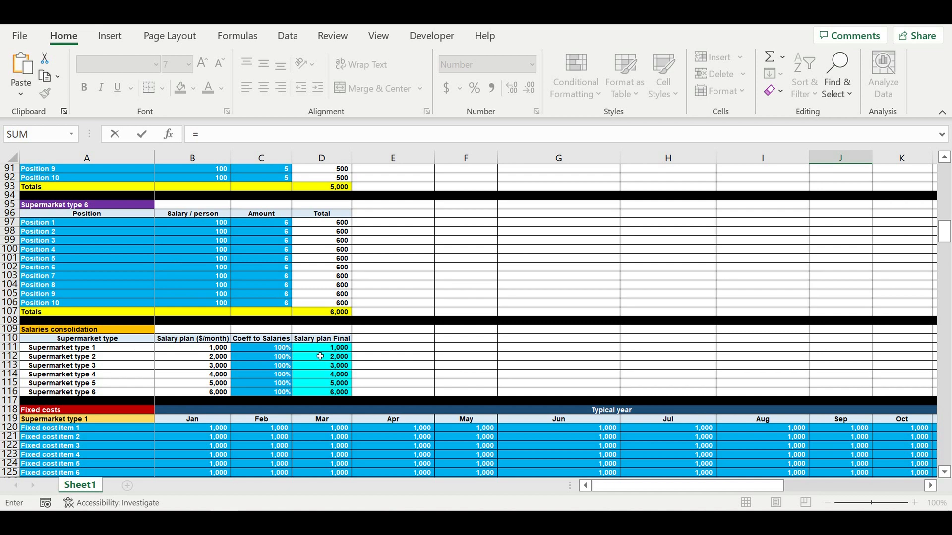
left_click(315, 341)
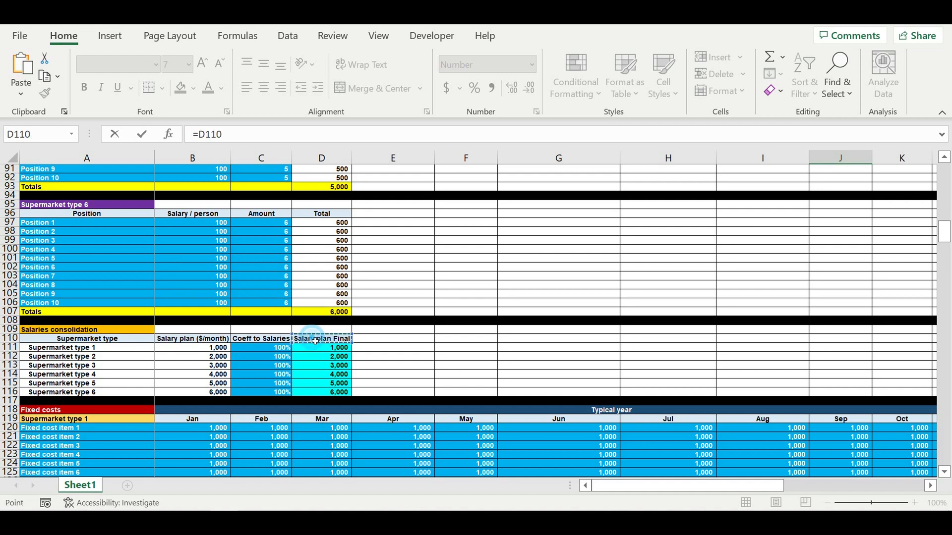
key("Escape")
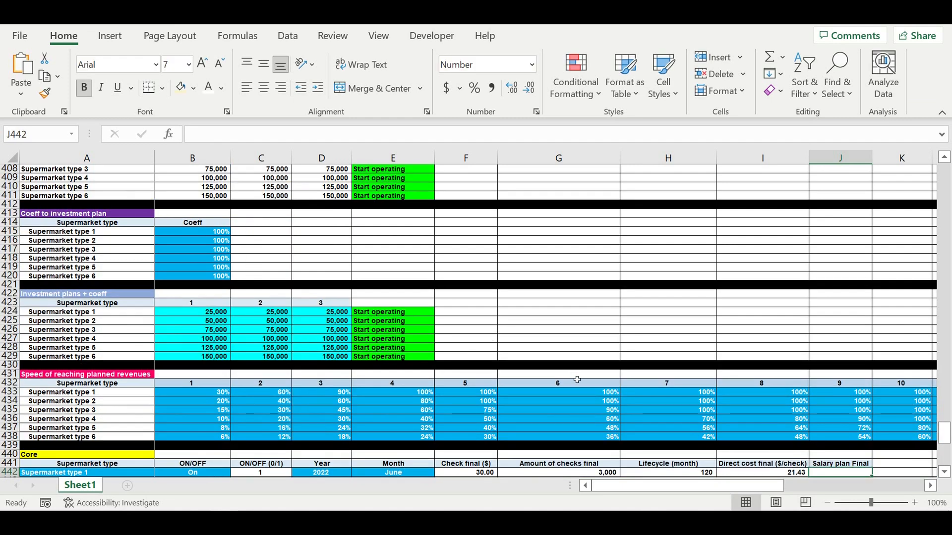
Write =VLOOKUP(A442,A111:D116,4,0) in J442 to look up the supermarket's final salary plan in Salaries consolidation
scroll(577, 379, "down", 2)
type("=vl")
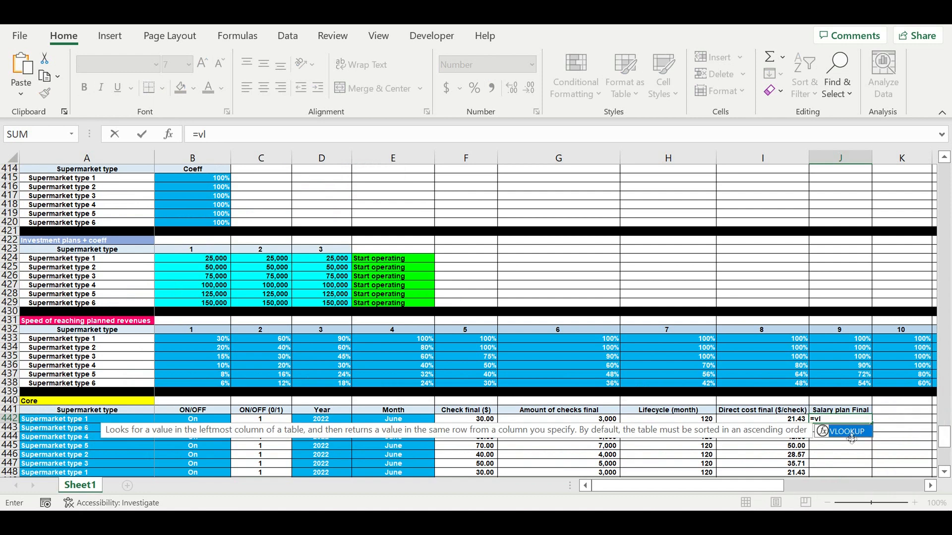
double_click(847, 431)
left_click(49, 422)
type(",")
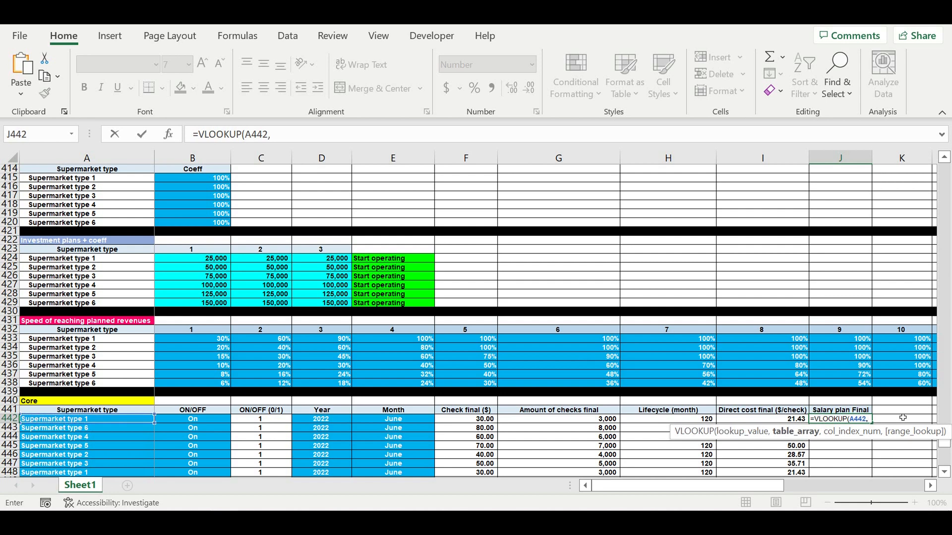
left_click_drag(944, 445, 917, 15)
scroll(356, 358, "down", 4)
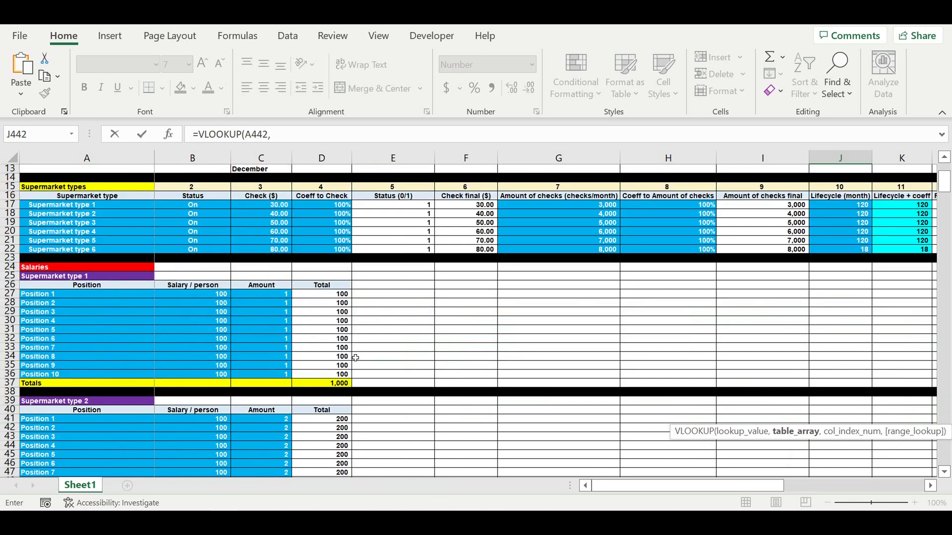
scroll(354, 360, "down", 17)
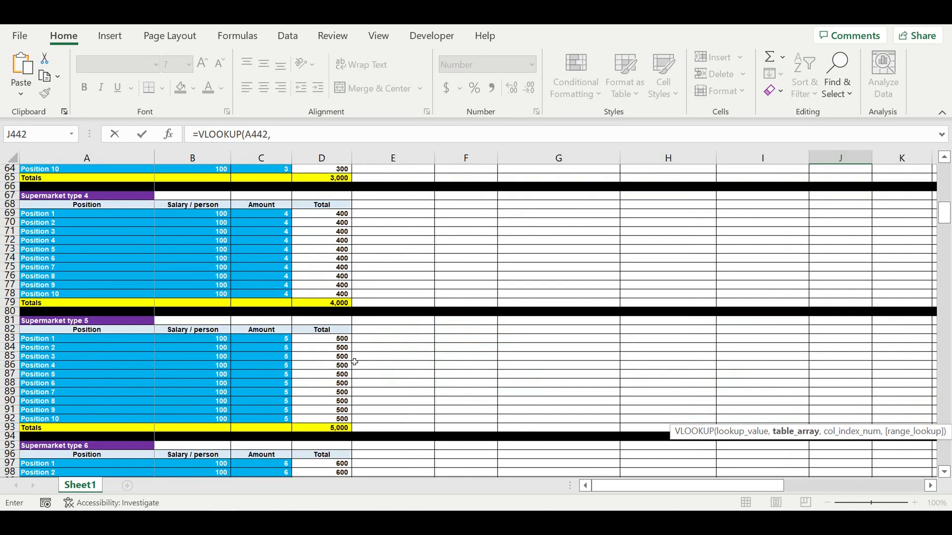
scroll(355, 362, "down", 14)
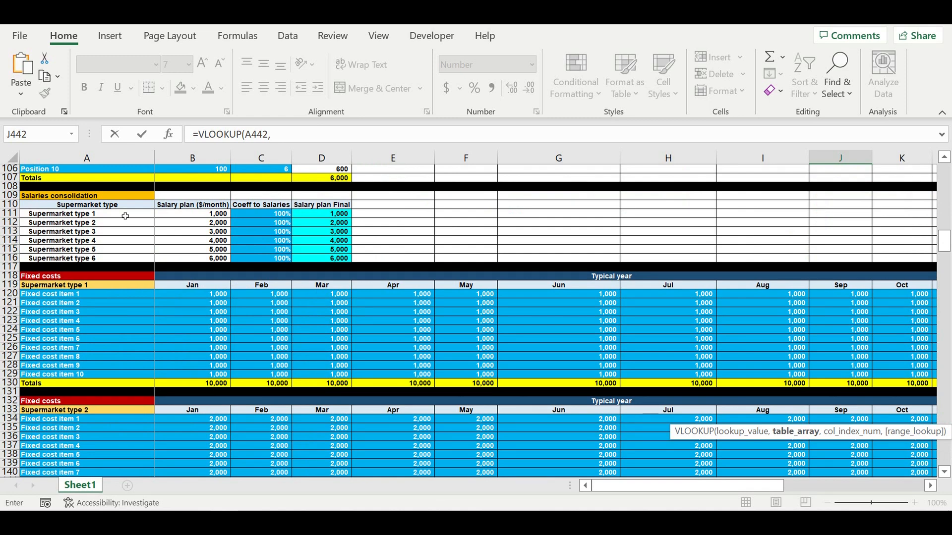
left_click_drag(125, 216, 333, 258)
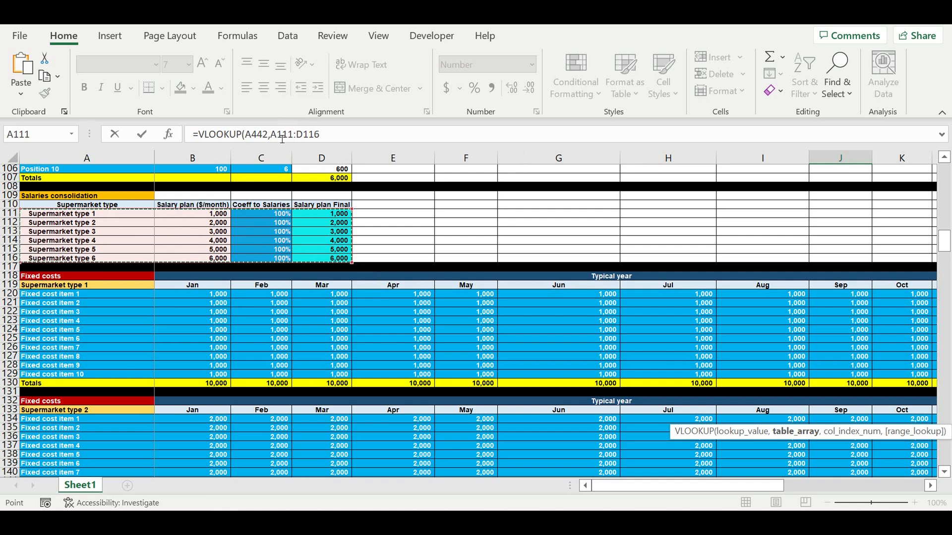
left_click(332, 140)
type(",")
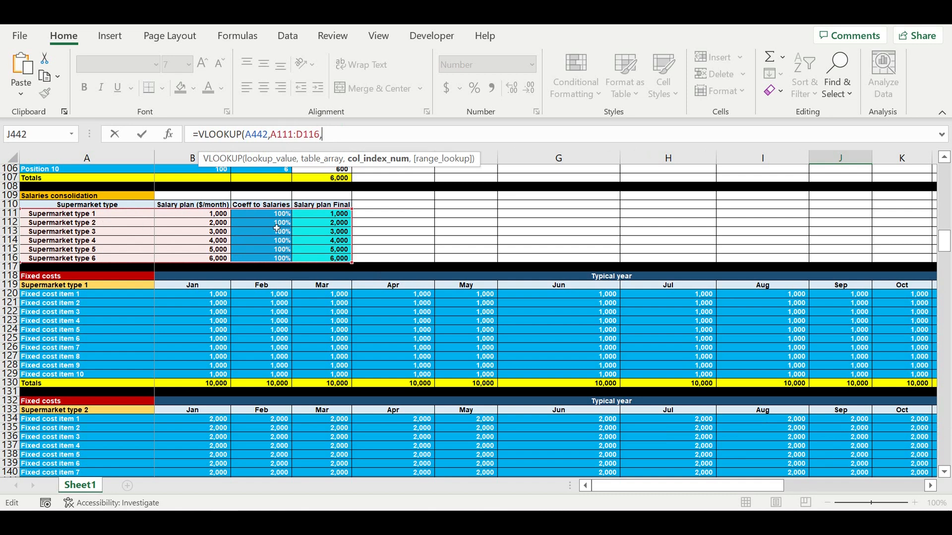
type("4,0")
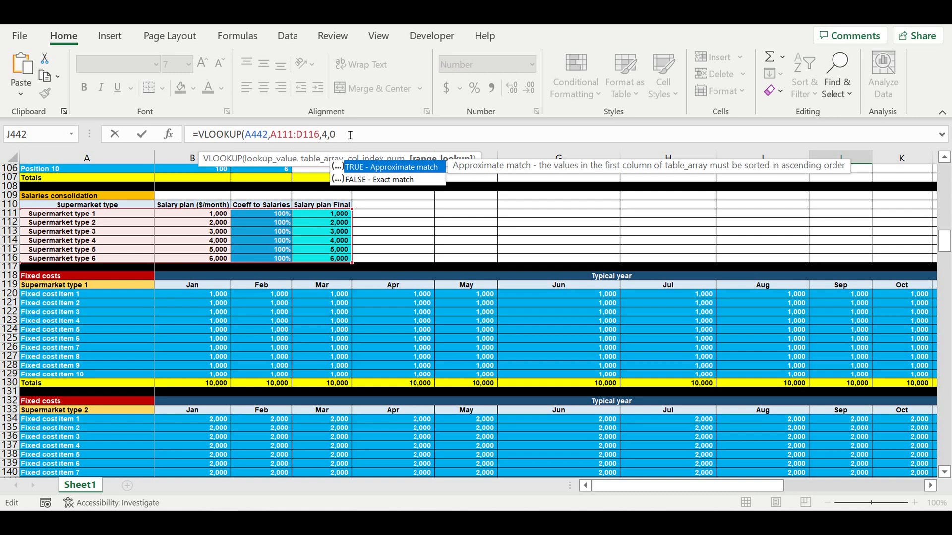
type(")")
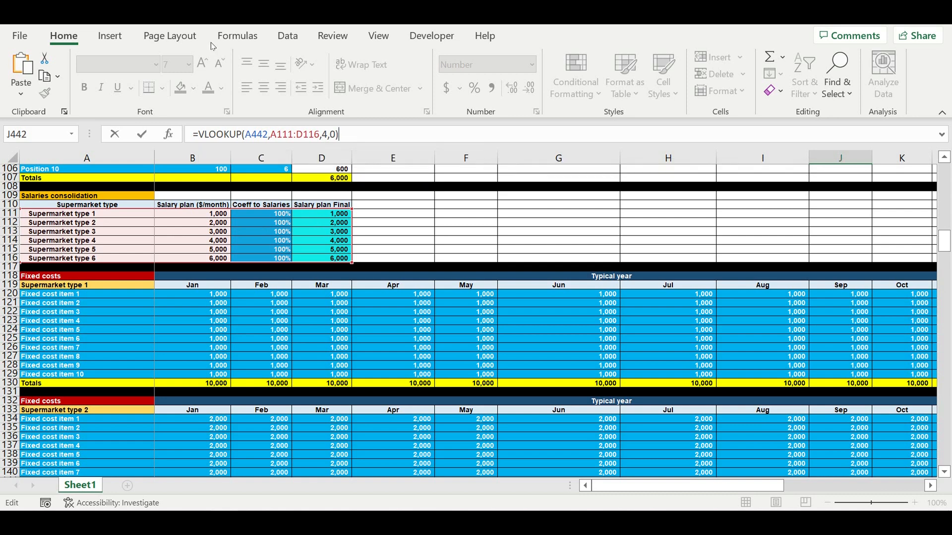
Make the lookup range in J442's formula absolute as $A$111:$D$116
left_click(271, 135)
type("$")
left_click(283, 135)
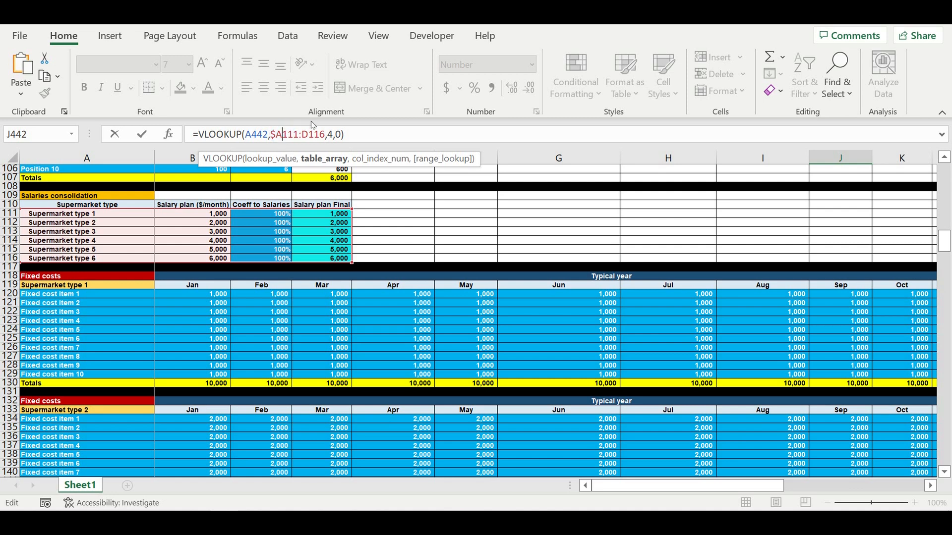
type("$")
left_click(308, 135)
type("$")
key("Right")
type("$")
left_click(384, 133)
Wrap the lookup in J442 in IFERROR with 0 as the error value and enter the formula
left_click(200, 137)
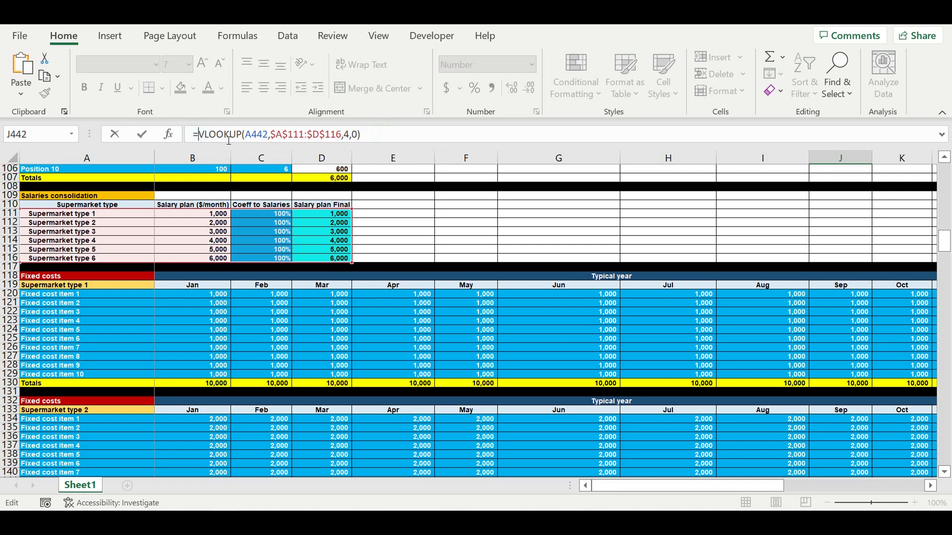
type("iff")
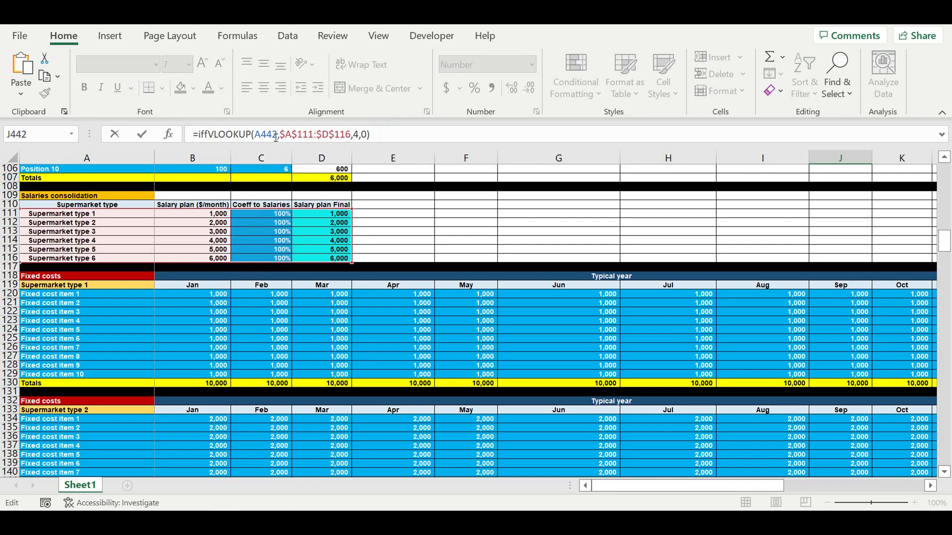
key("BackSpace")
double_click(218, 169)
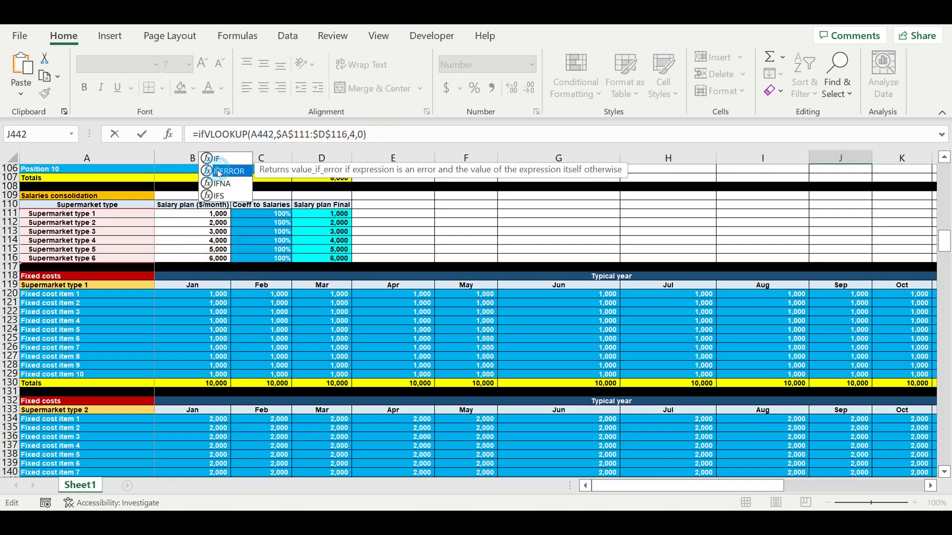
left_click(418, 141)
type(",0)")
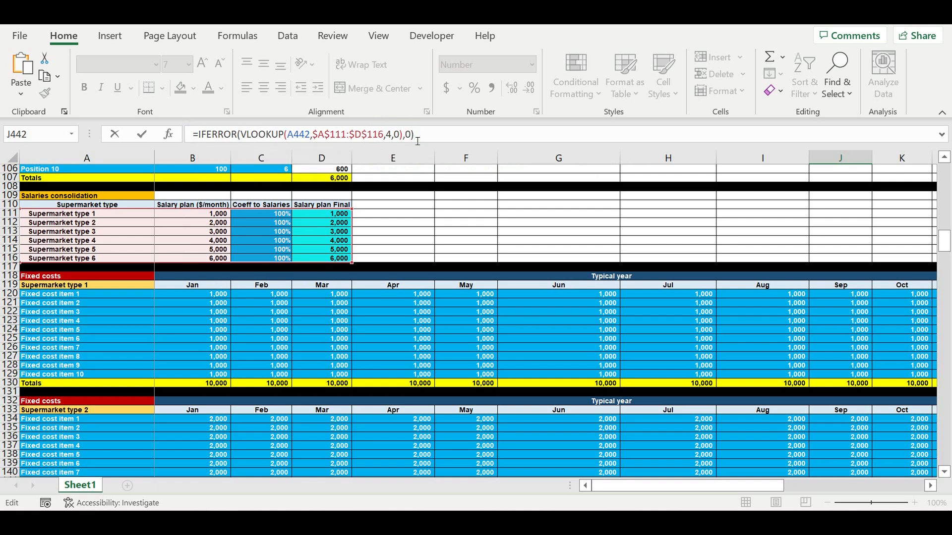
key("Return")
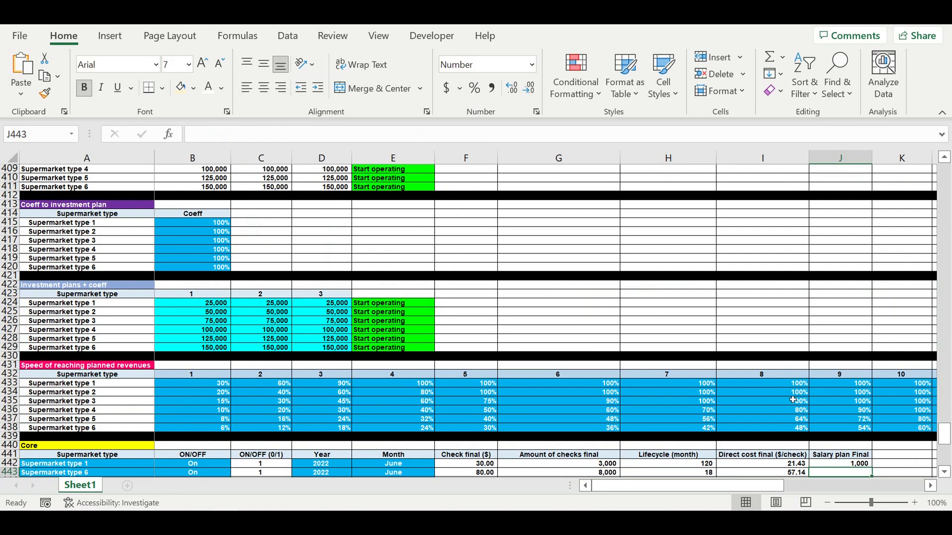
Multiply J442's salary lookup by the ON/OFF (0/1) flag in C442
key("Up")
left_click(448, 135)
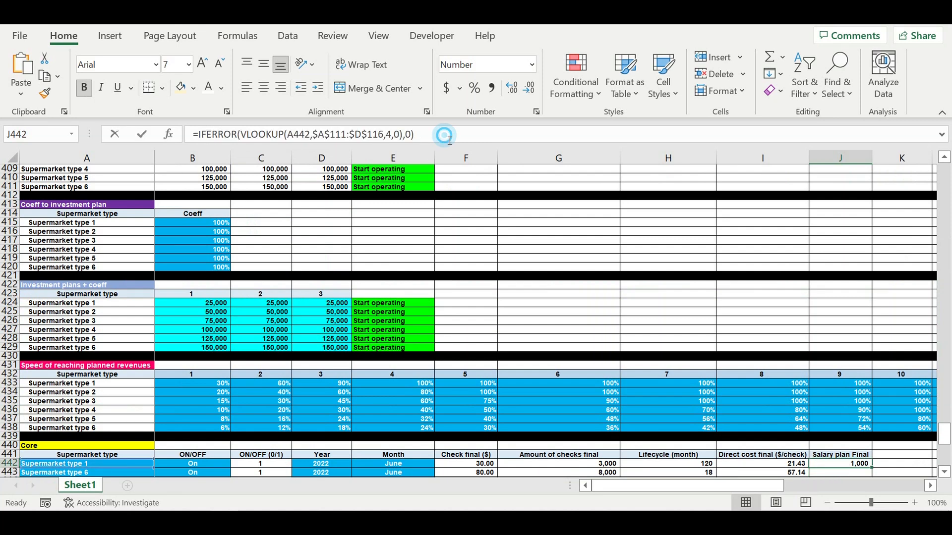
type("*")
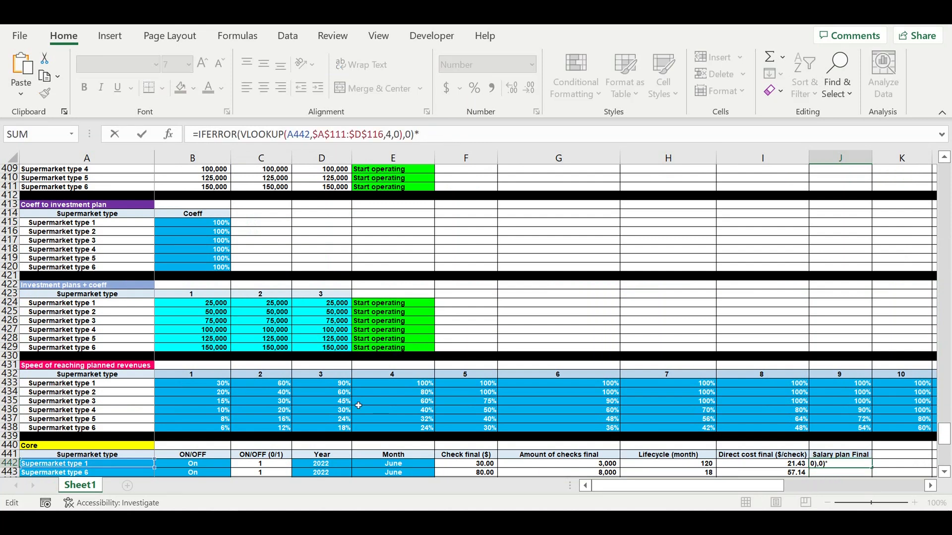
left_click(267, 466)
key("Return")
scroll(659, 407, "down", 3)
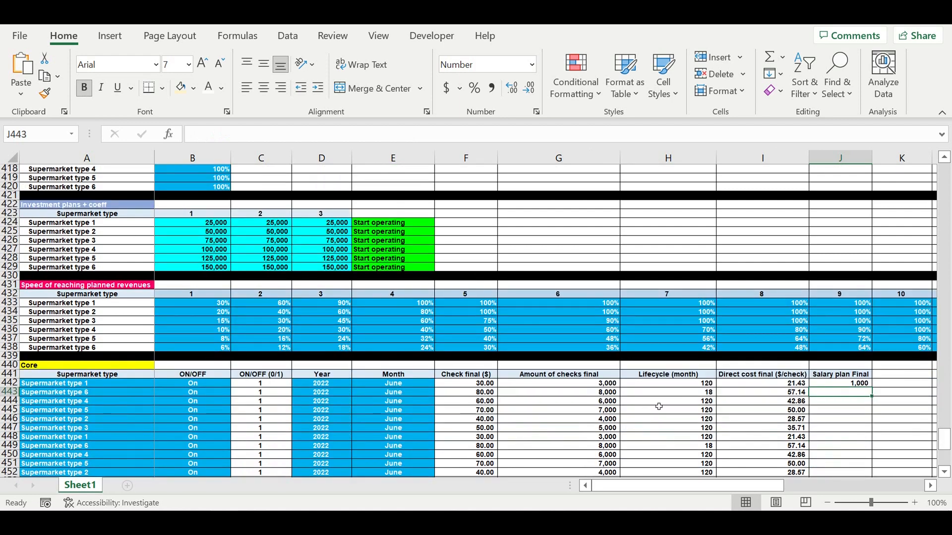
Fill the Salary plan Final formula from J442 down through J471
left_click(860, 385)
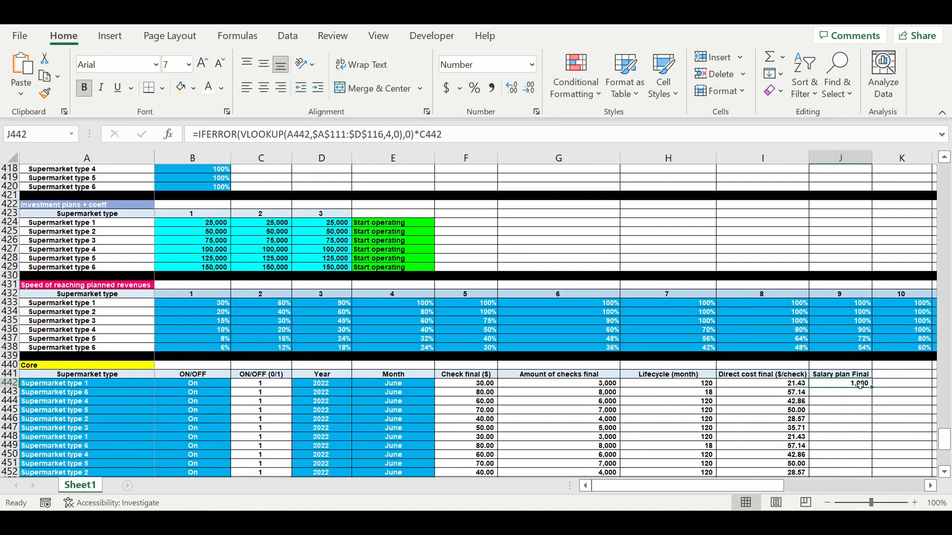
left_click_drag(872, 388, 873, 426)
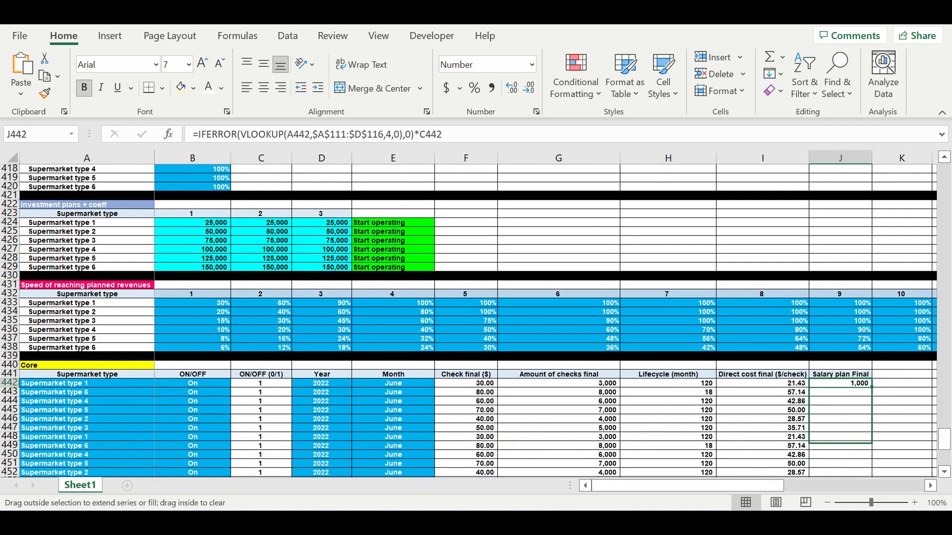
mouse_move(872, 443)
left_mouse_down()
mouse_move(866, 509)
mouse_move(869, 457)
left_mouse_up()
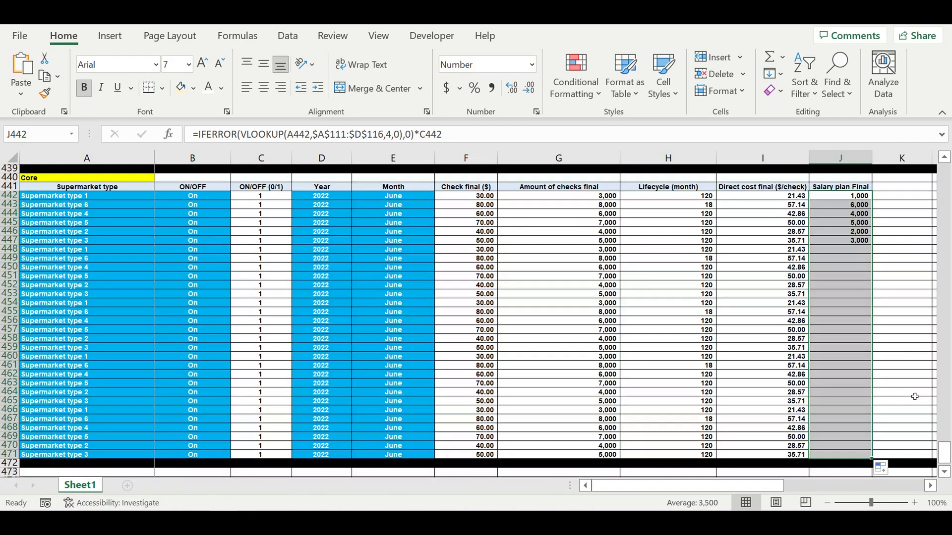
left_click(903, 359)
Extend the Salary plan Final header cell J441 one column over into K441
left_click(845, 189)
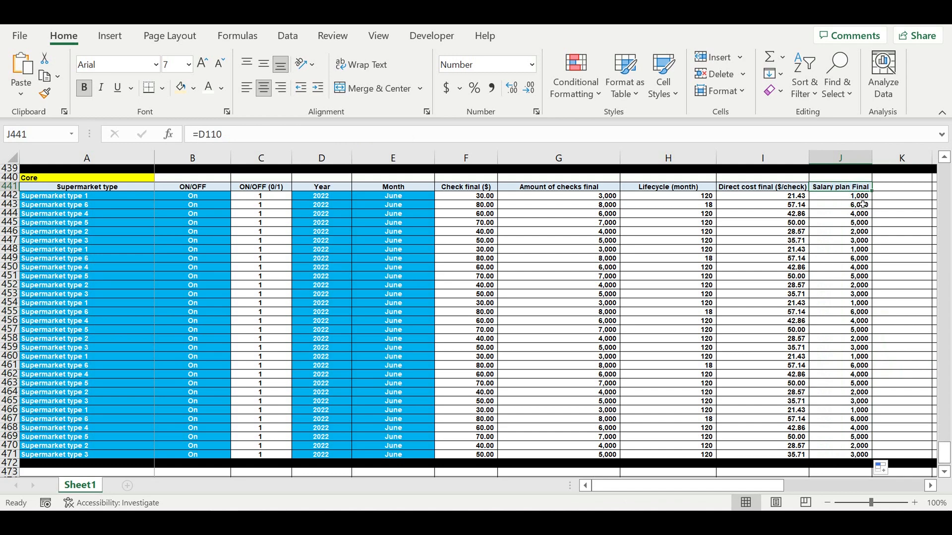
left_click(930, 485)
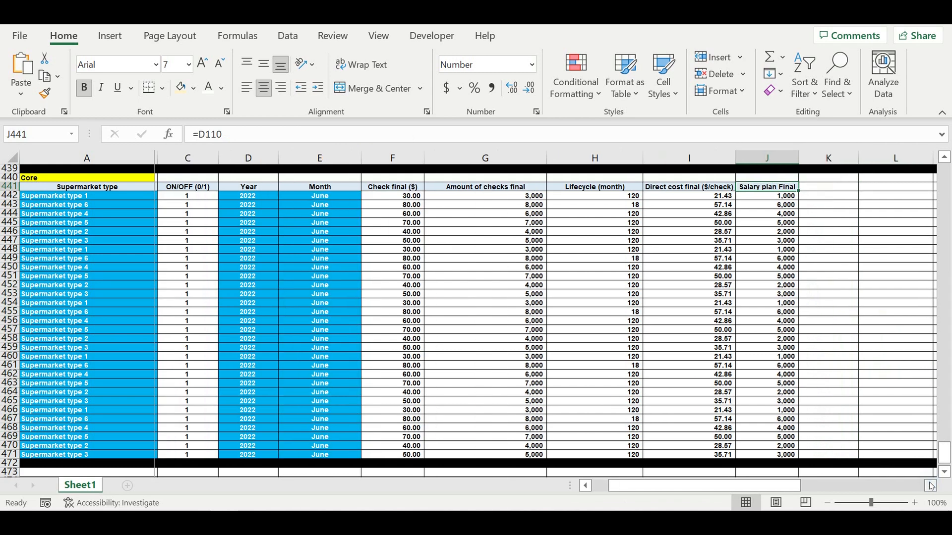
left_click(930, 485)
left_click(715, 224)
left_click(715, 187)
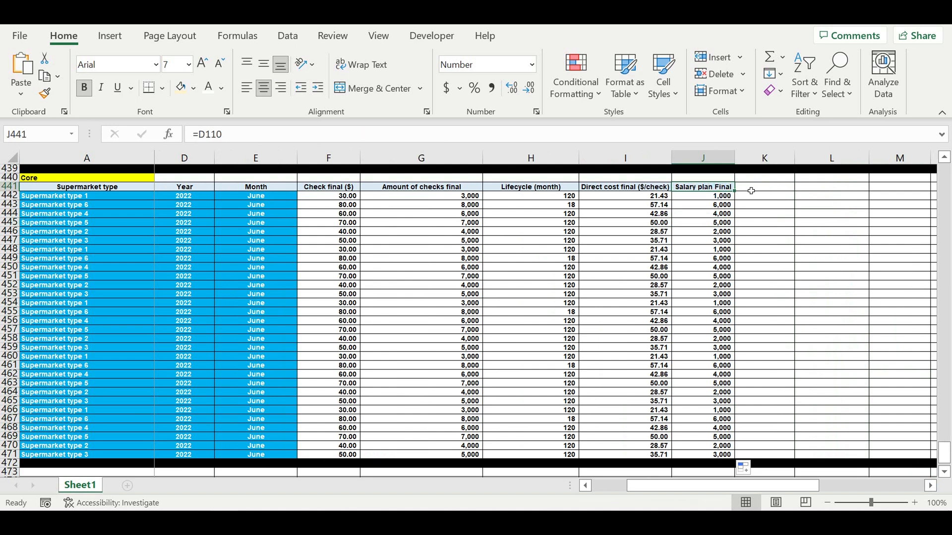
left_click(751, 191)
left_click(726, 191)
left_click_drag(739, 193, 792, 194)
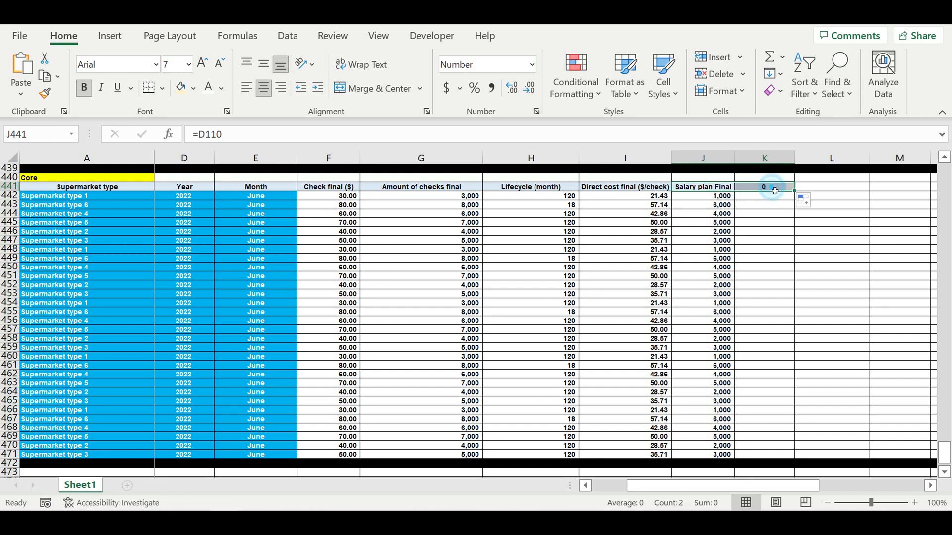
Link the header in K441 to the Jan header in B221 of the Fixed costs Final consolidation table
left_click(775, 191)
type("=")
left_click_drag(655, 487, 542, 474)
left_click_drag(946, 455, 907, 137)
scroll(355, 350, "down", 5)
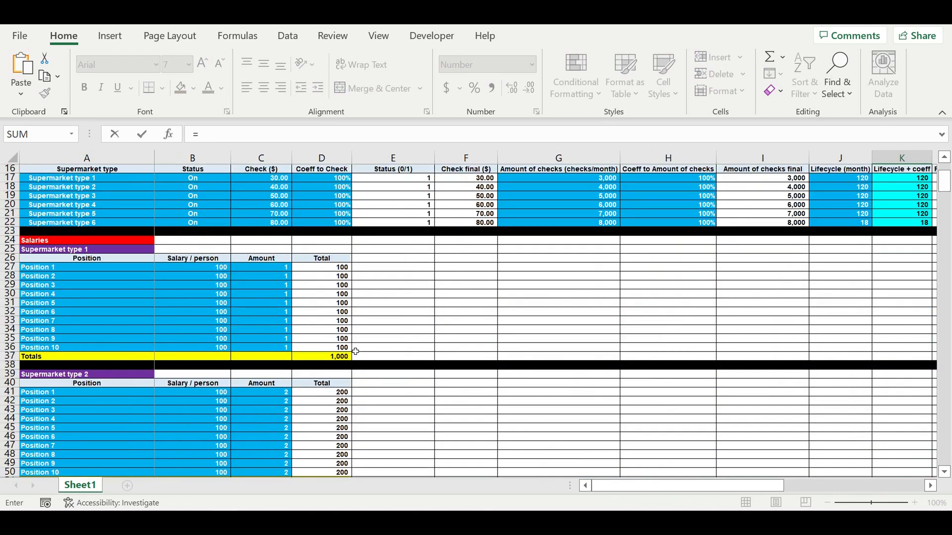
scroll(358, 356, "down", 20)
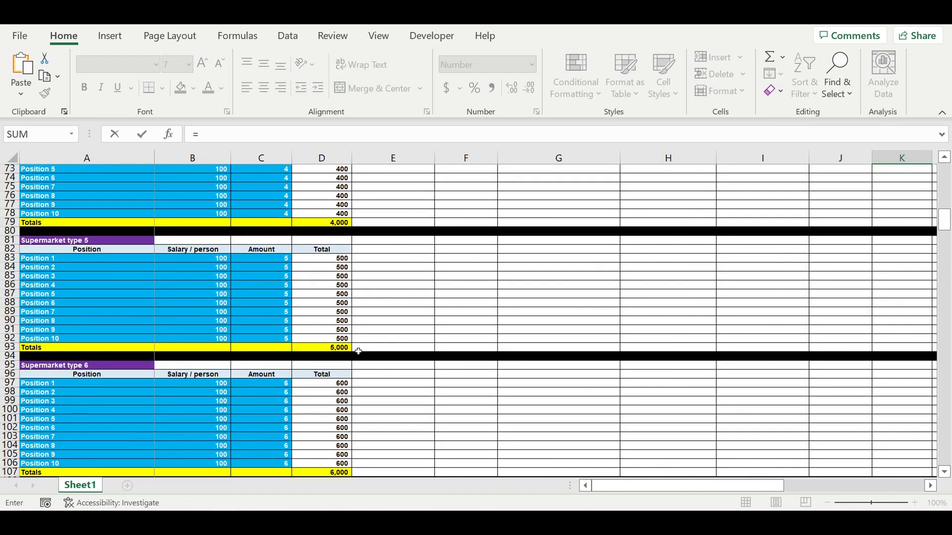
scroll(359, 351, "down", 5)
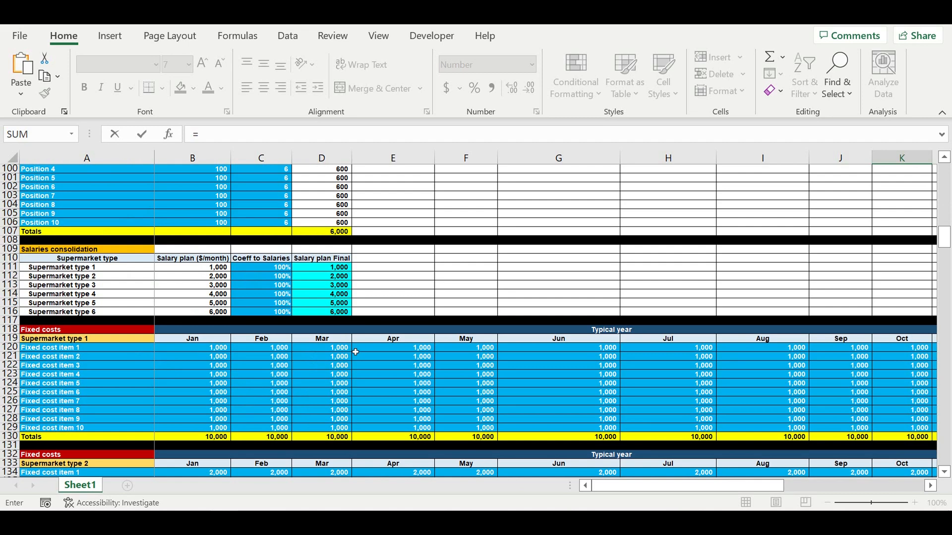
scroll(354, 338, "down", 12)
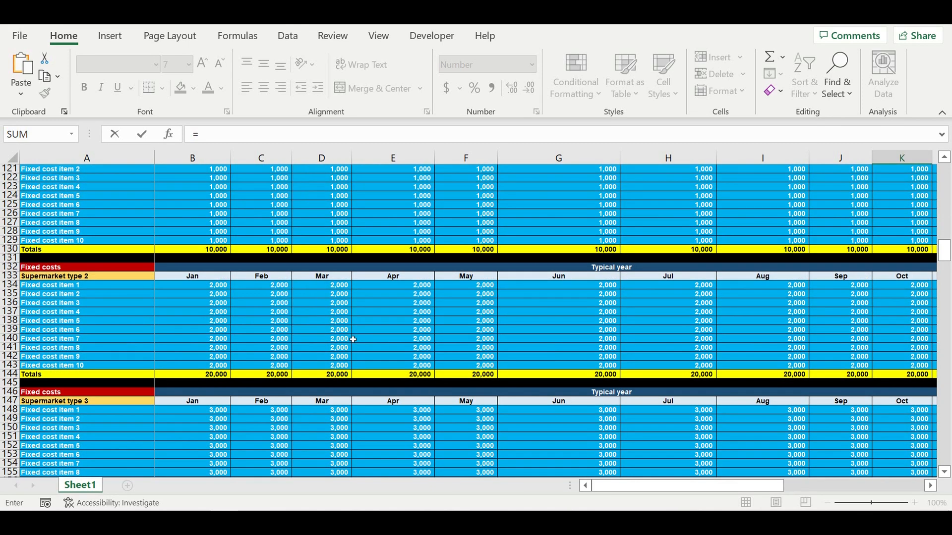
scroll(353, 340, "down", 8)
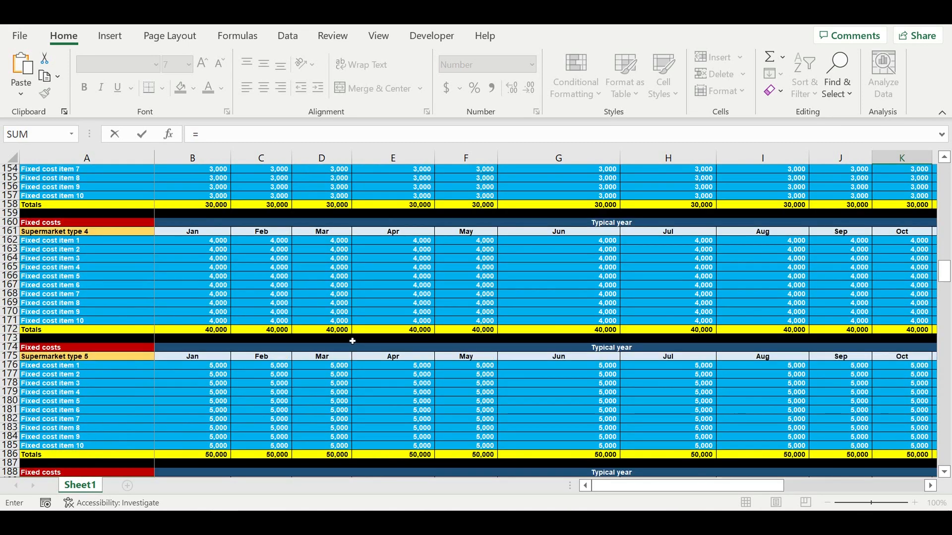
scroll(353, 342, "down", 5)
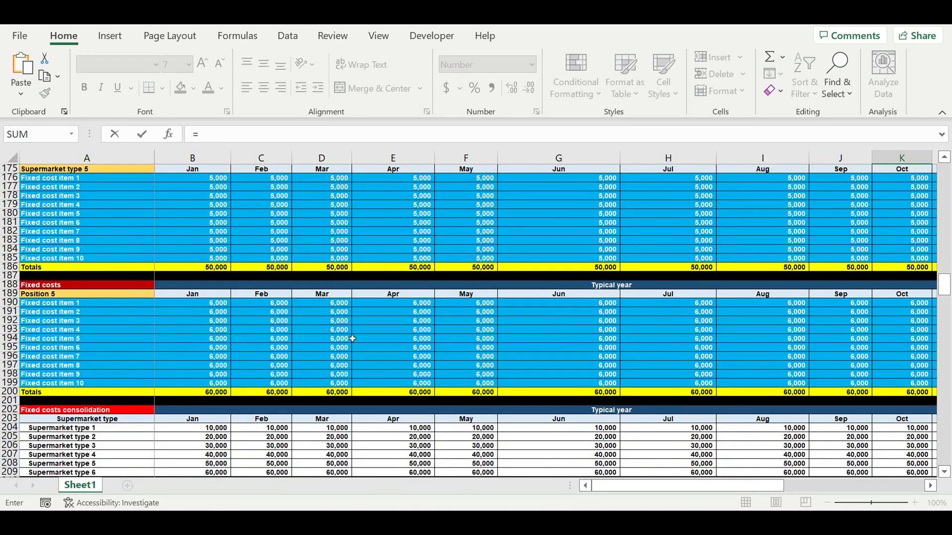
scroll(352, 338, "down", 4)
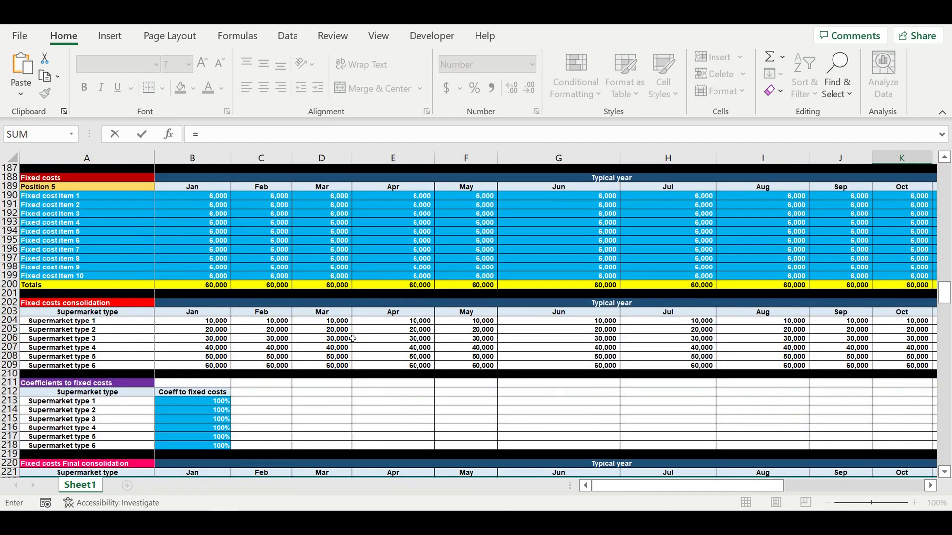
scroll(352, 339, "down", 4)
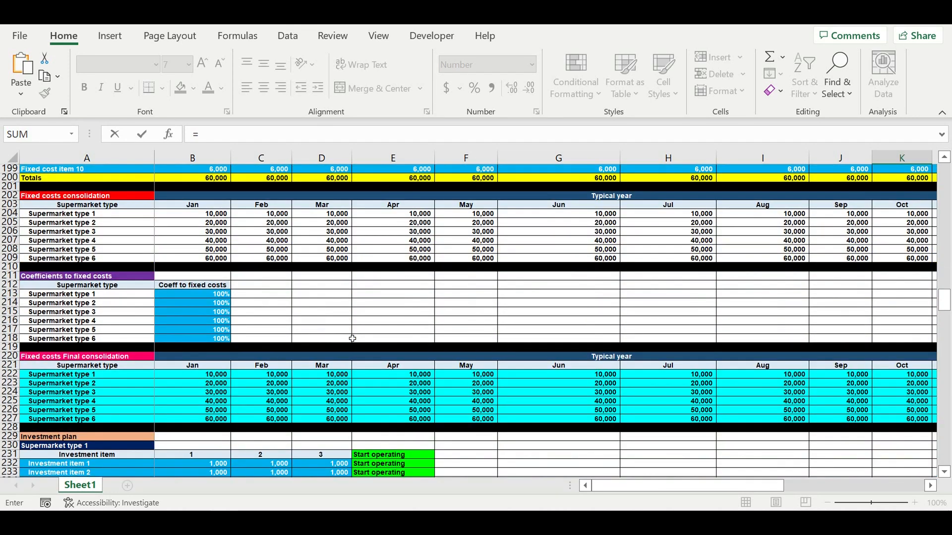
left_click(180, 368)
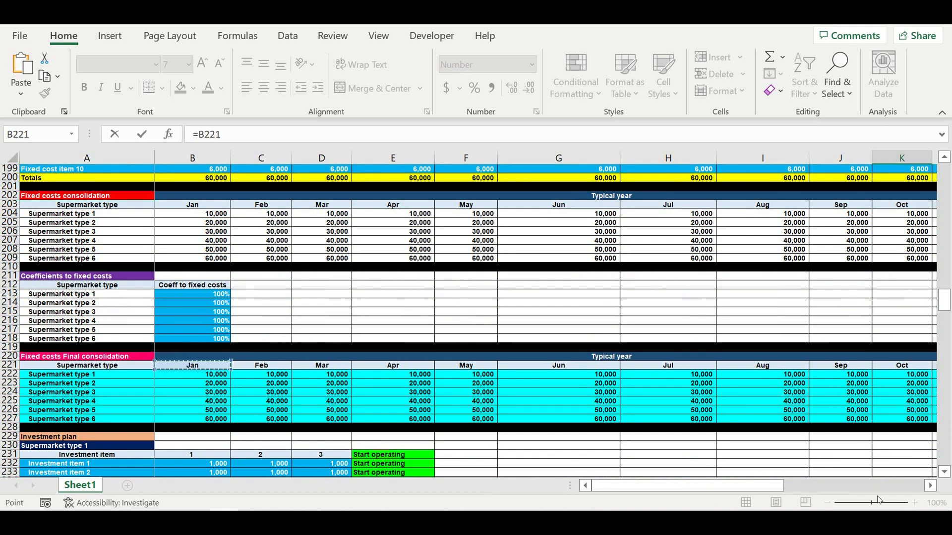
left_click(930, 487)
left_click(931, 488)
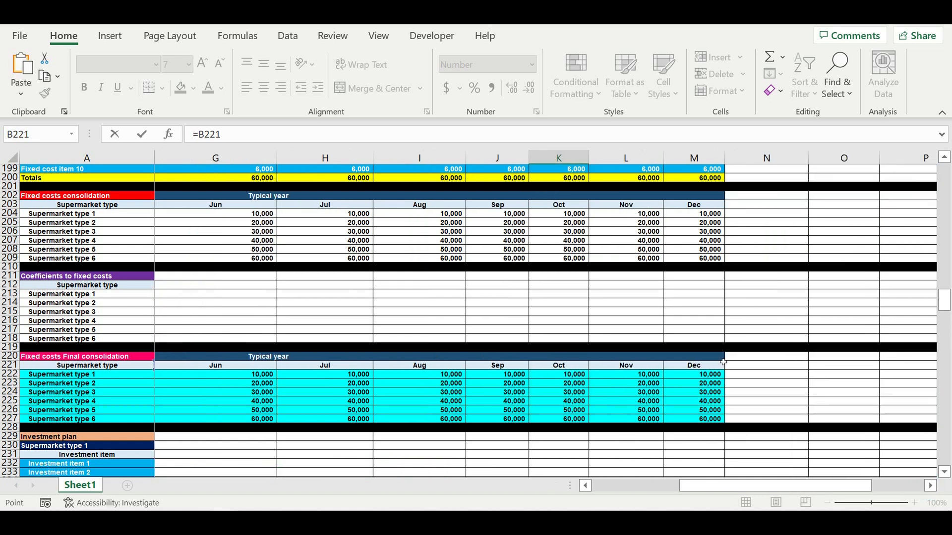
key("Escape")
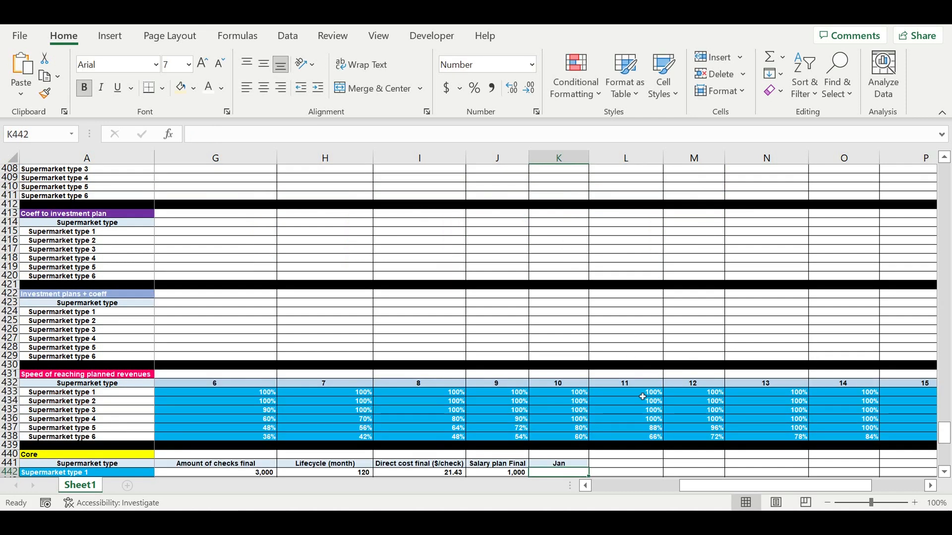
Fill the linked month header from K441 across to P441 in the Core table
scroll(608, 386, "down", 4)
left_click(573, 356)
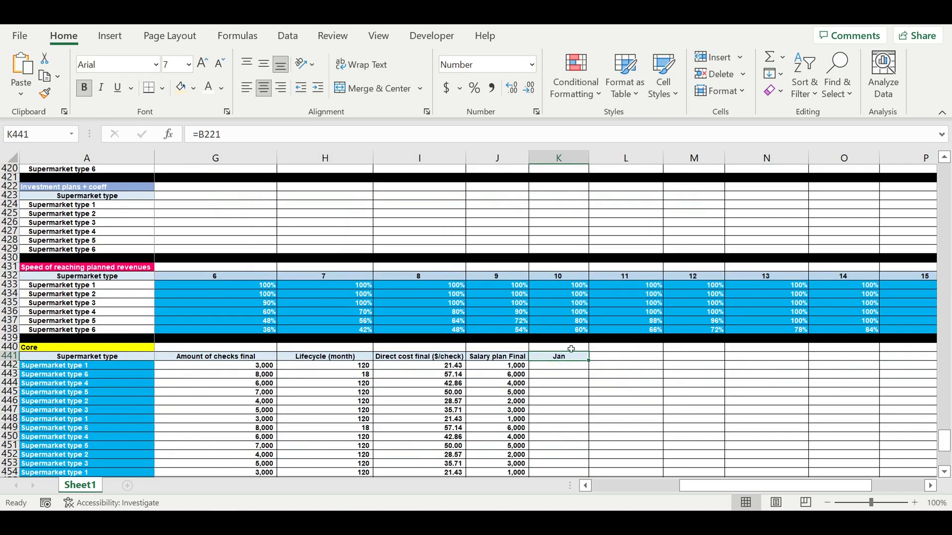
left_click(563, 349)
left_click(576, 362)
left_click_drag(593, 366, 401, 358)
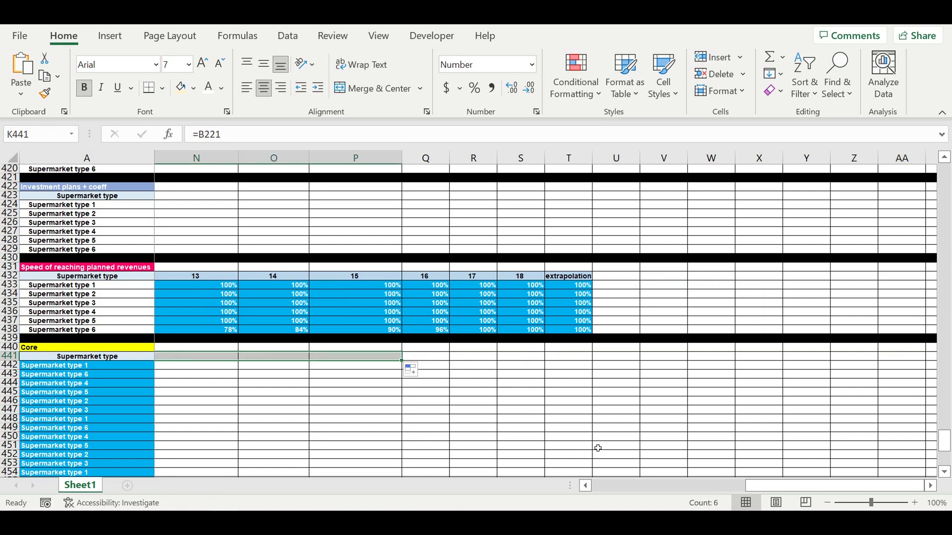
Extend the month headers in row 441 through V441 to cover January to December
left_click(587, 489)
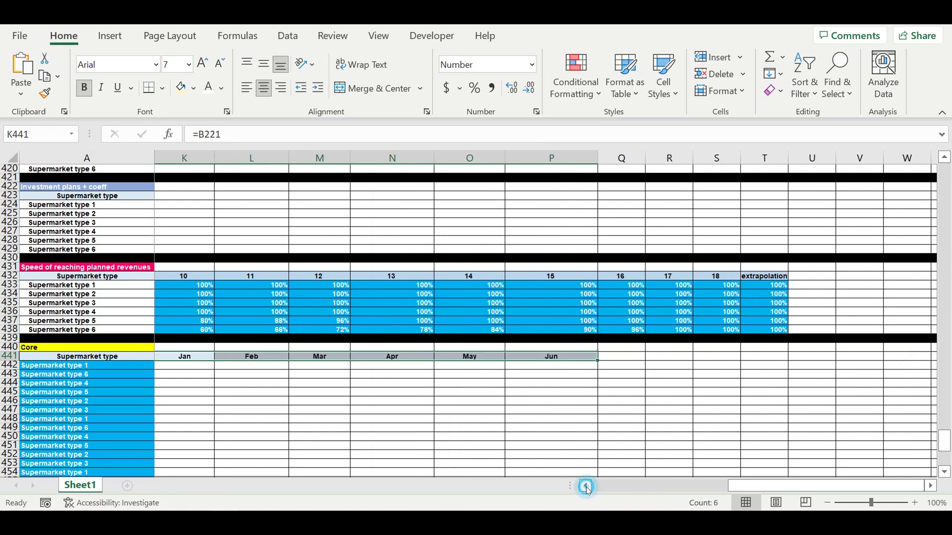
left_click(586, 489)
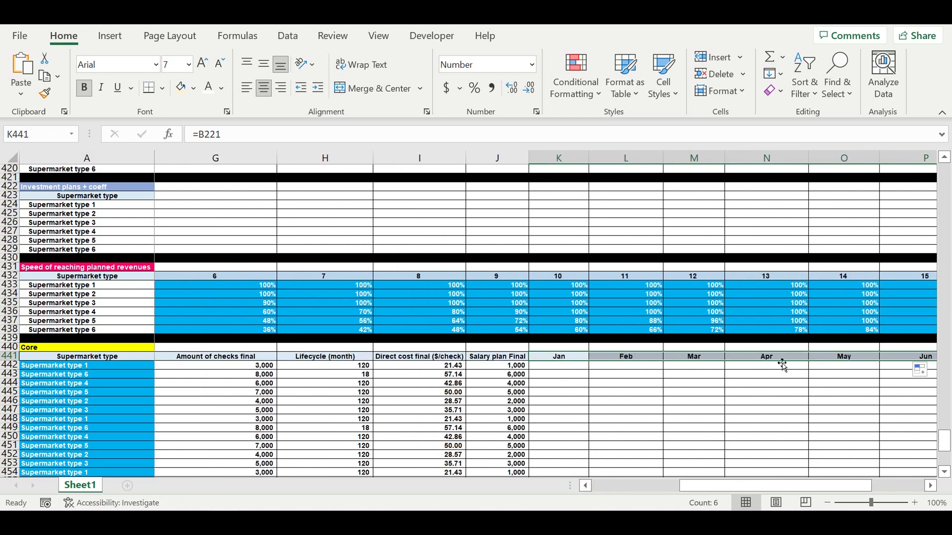
left_click(930, 485)
left_click(930, 486)
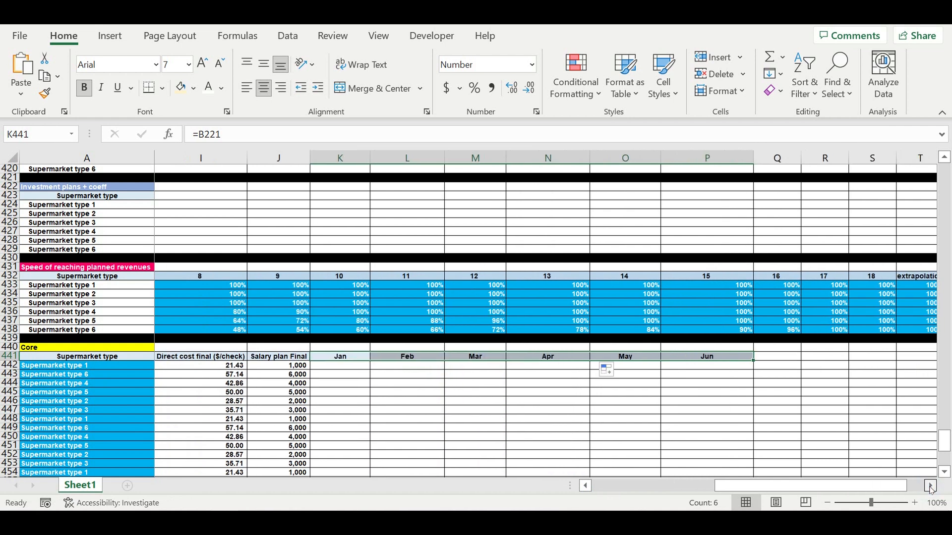
left_click_drag(540, 365, 818, 373)
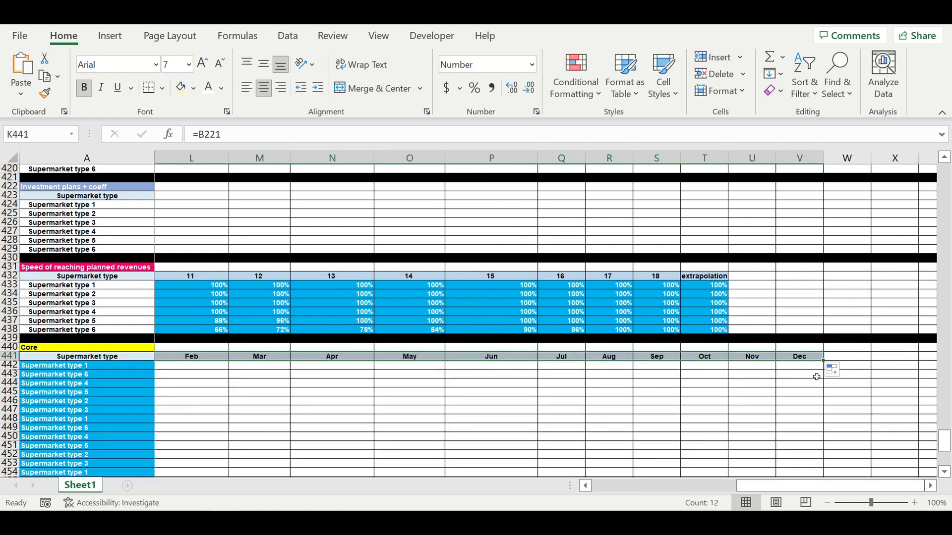
Merge and center K440:V440 above the month headers and enter the title Fixed costs
left_click(811, 348)
left_click_drag(810, 348, 341, 353)
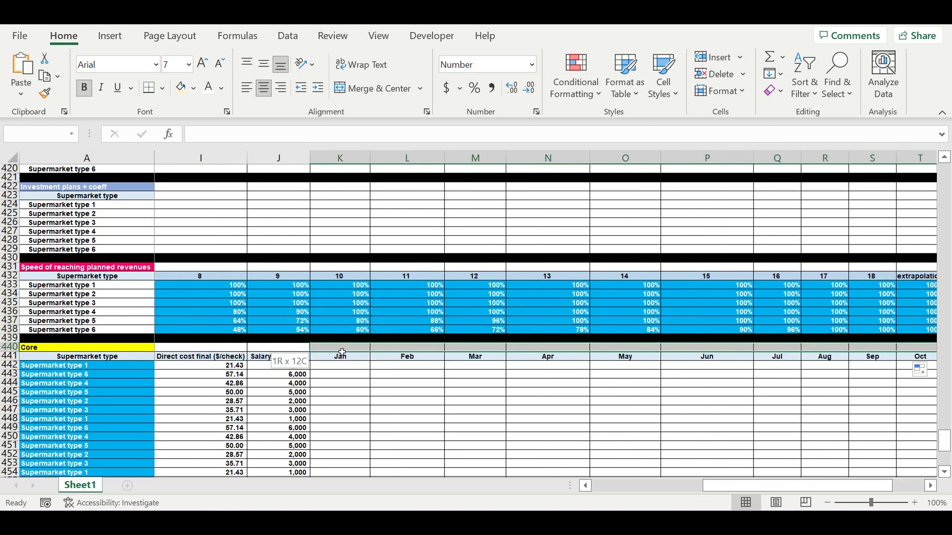
left_click(350, 88)
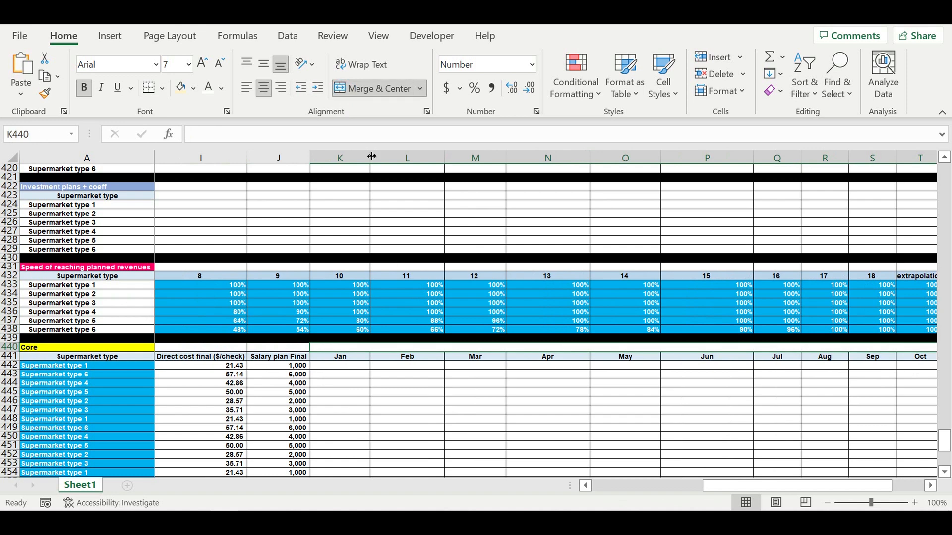
type("Fixed costs")
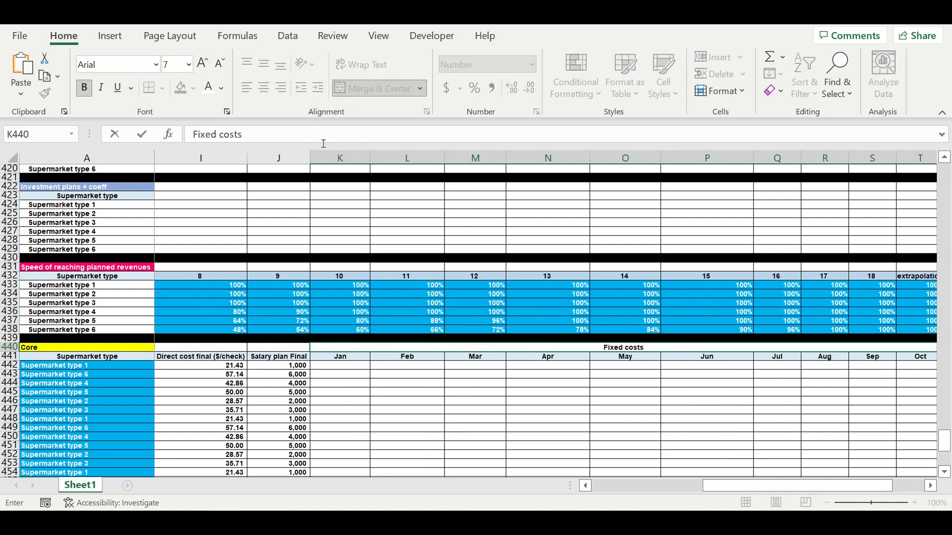
left_click(562, 392)
Fill the merged Fixed costs title cell with the standard purple color
left_click(602, 350)
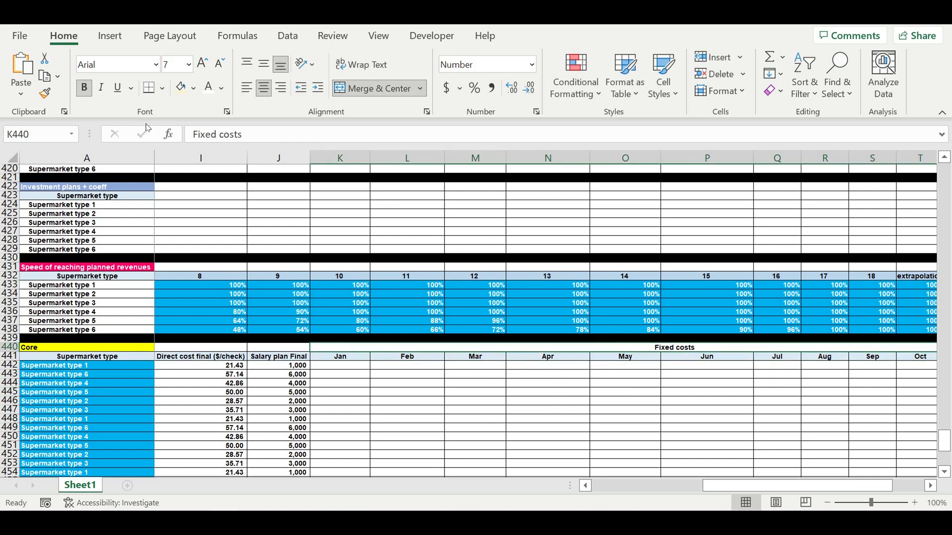
left_click(194, 89)
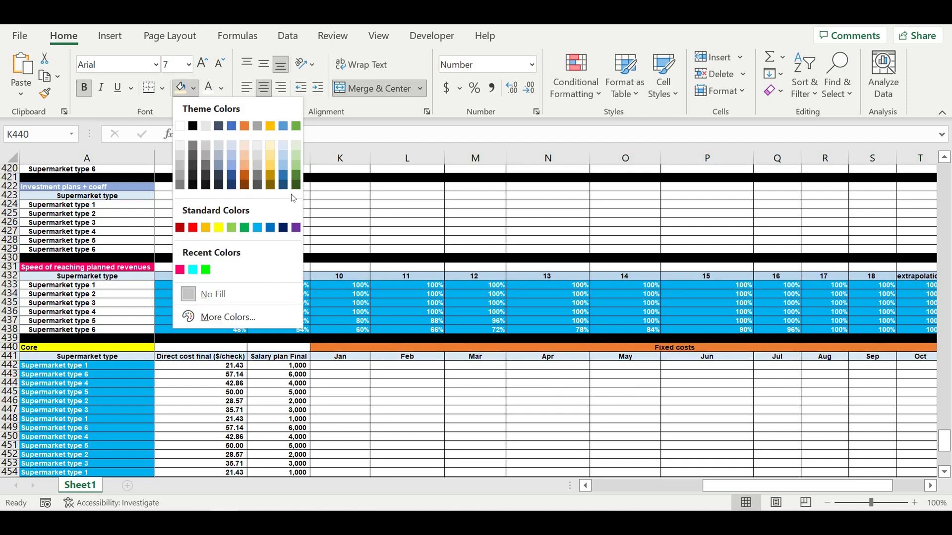
left_click(296, 229)
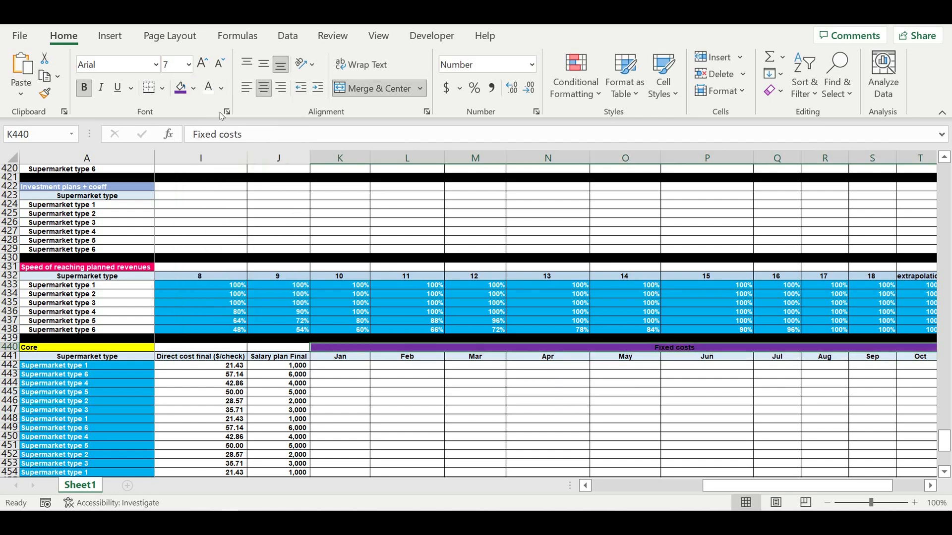
left_click(503, 409)
Locate the Fixed costs Final consolidation table with its monthly amounts per supermarket type
left_click_drag(729, 486, 640, 488)
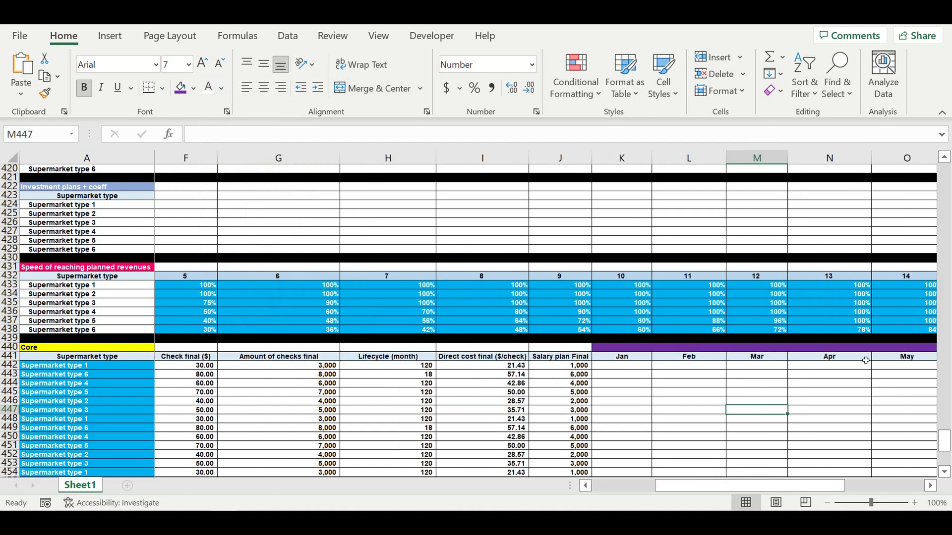
left_click_drag(947, 438, 946, 425)
left_click_drag(740, 486, 645, 486)
left_click_drag(946, 421, 925, 323)
scroll(409, 278, "up", 20)
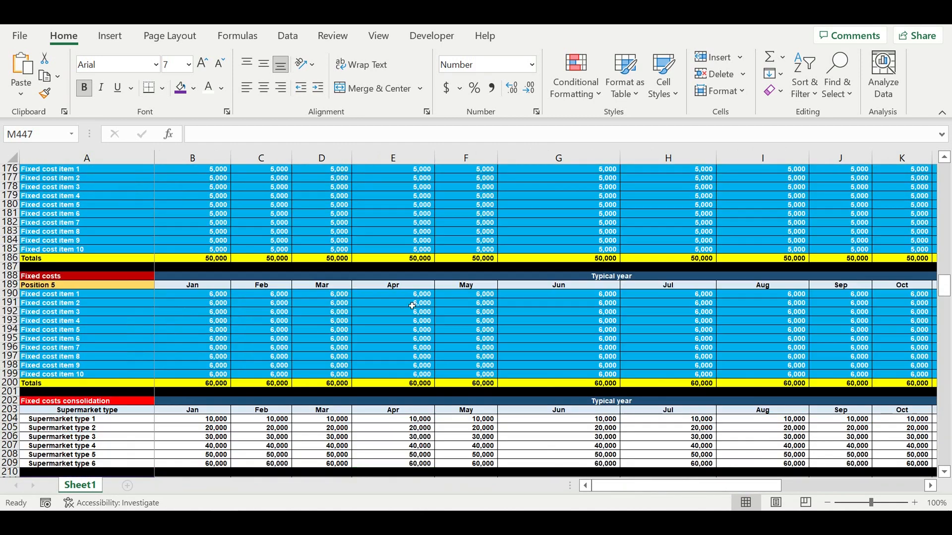
scroll(412, 318, "down", 1)
scroll(412, 318, "down", 7)
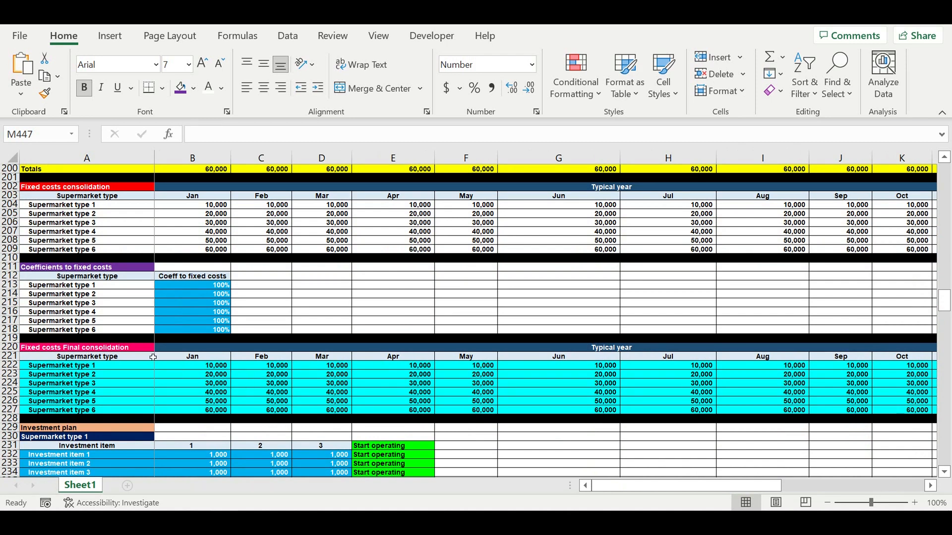
Try inserting a row above the month headers in row 221 and undo the insertion
left_click(205, 359)
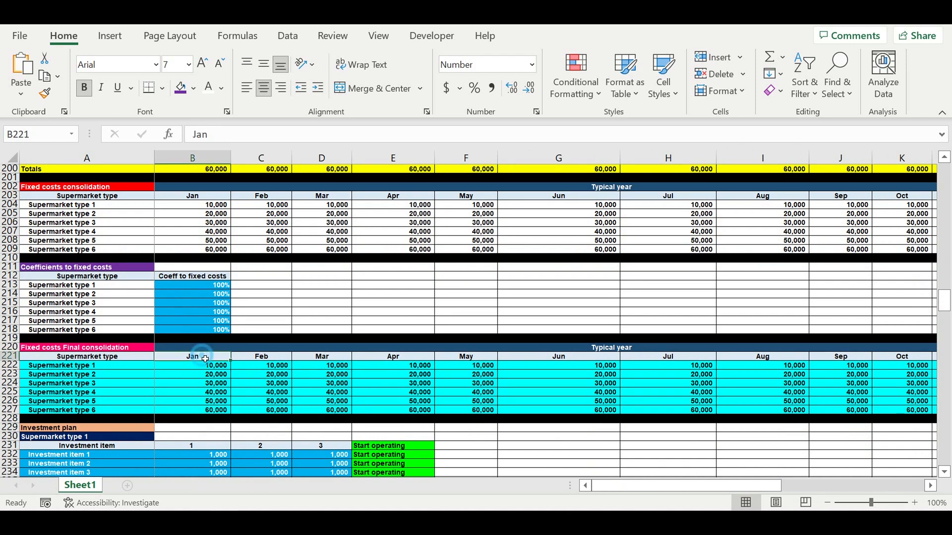
left_click(10, 356)
right_click(10, 357)
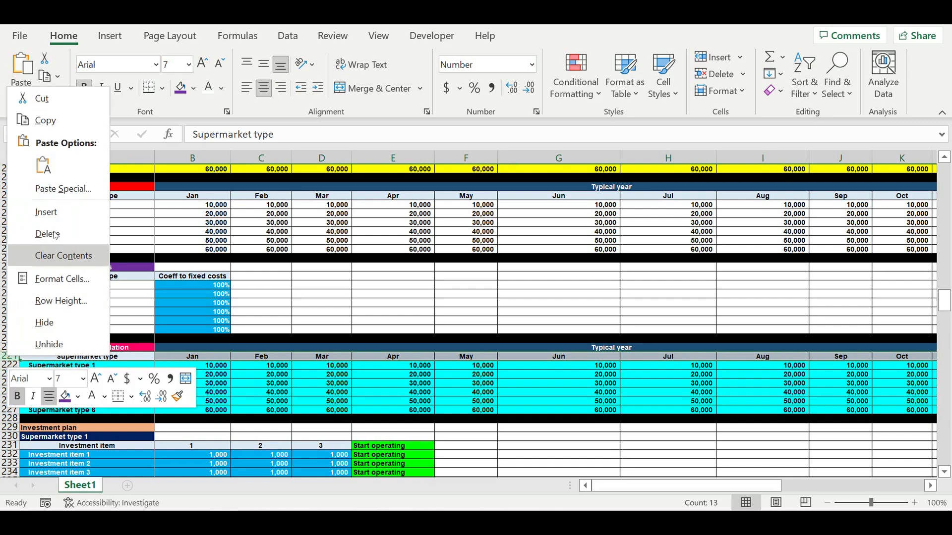
left_click(56, 219)
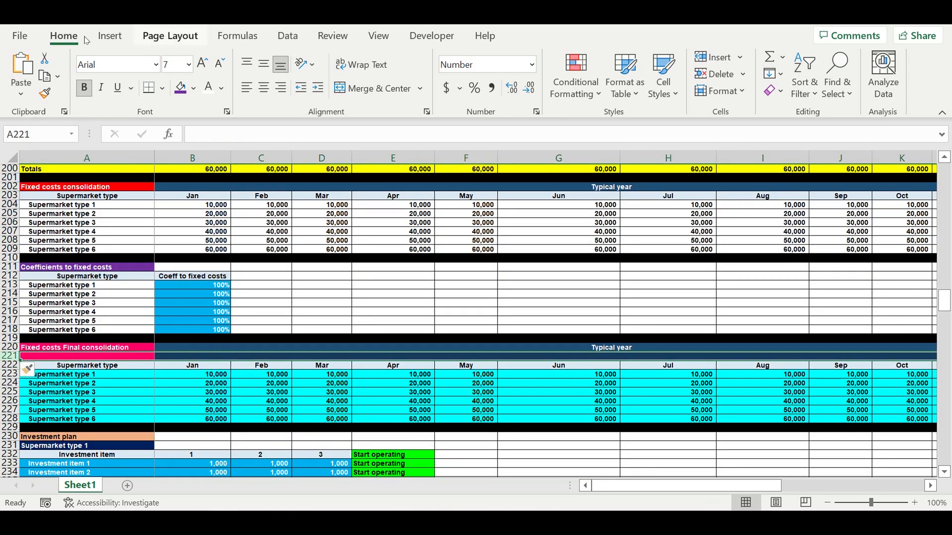
key("ctrl+z")
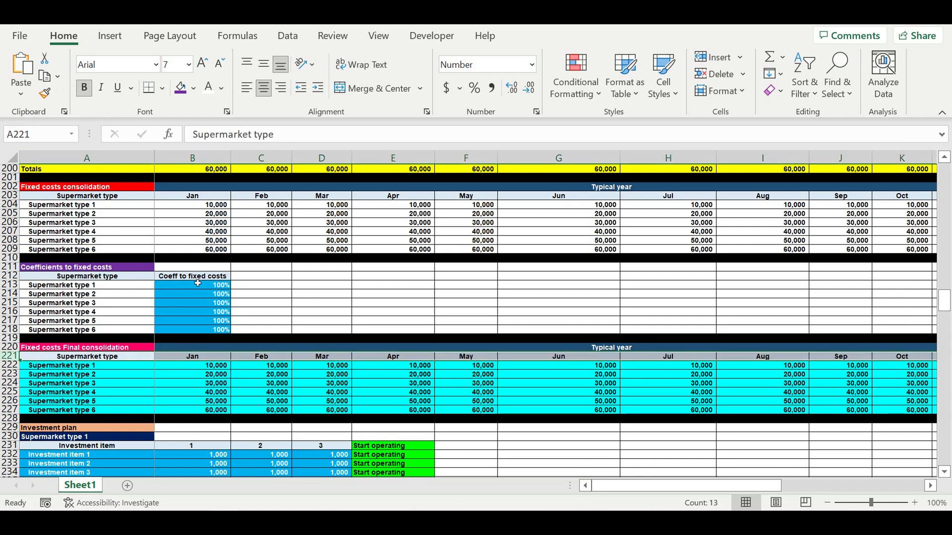
left_click(195, 387)
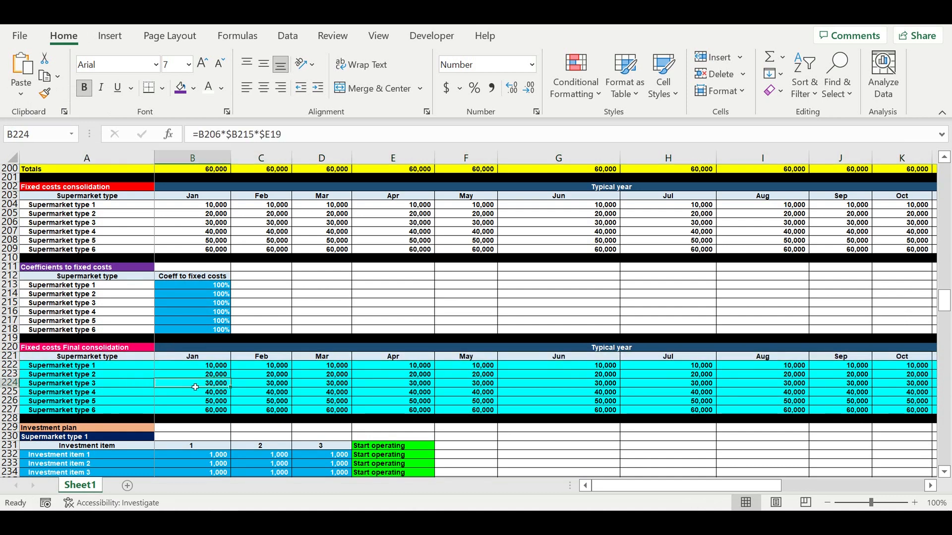
Insert a blank row above the Fixed costs Final consolidation title in row 220
left_click(9, 365)
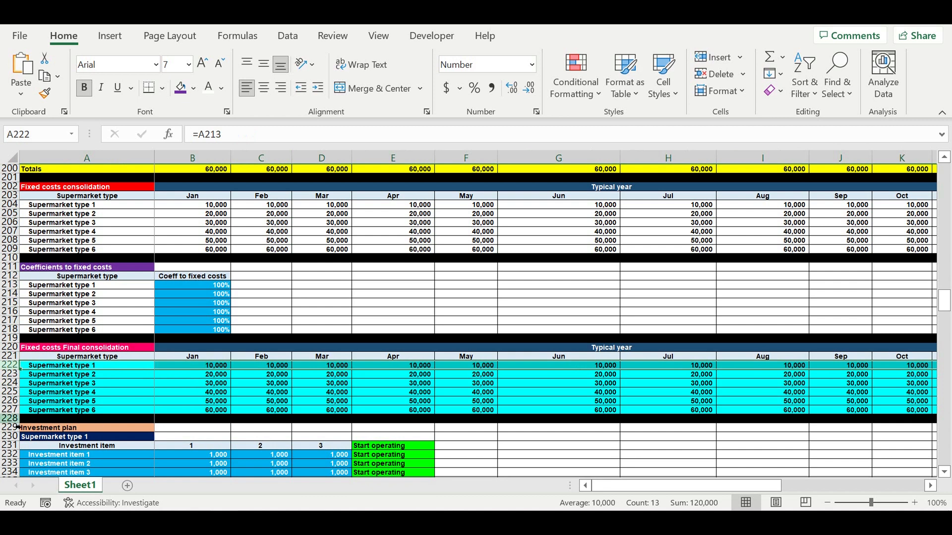
left_click(9, 347)
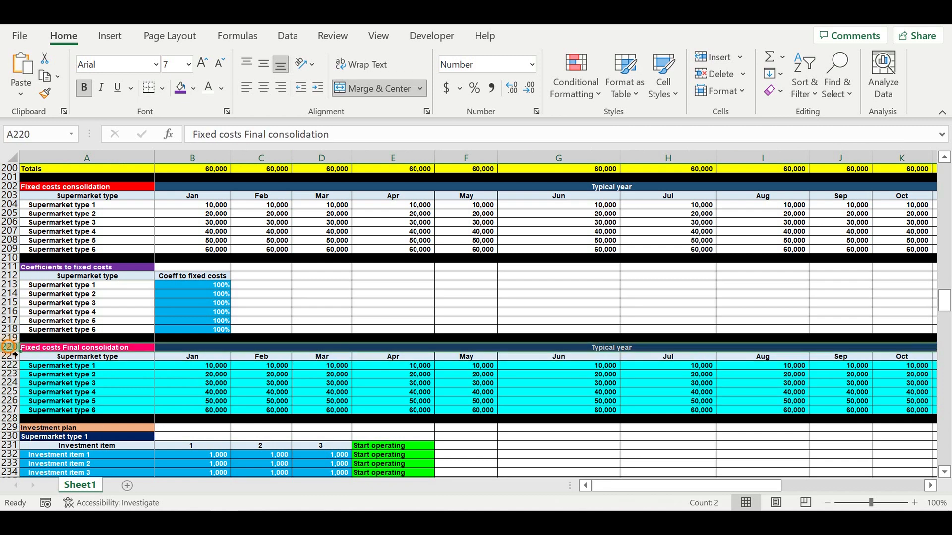
right_click(15, 354)
left_click(47, 200)
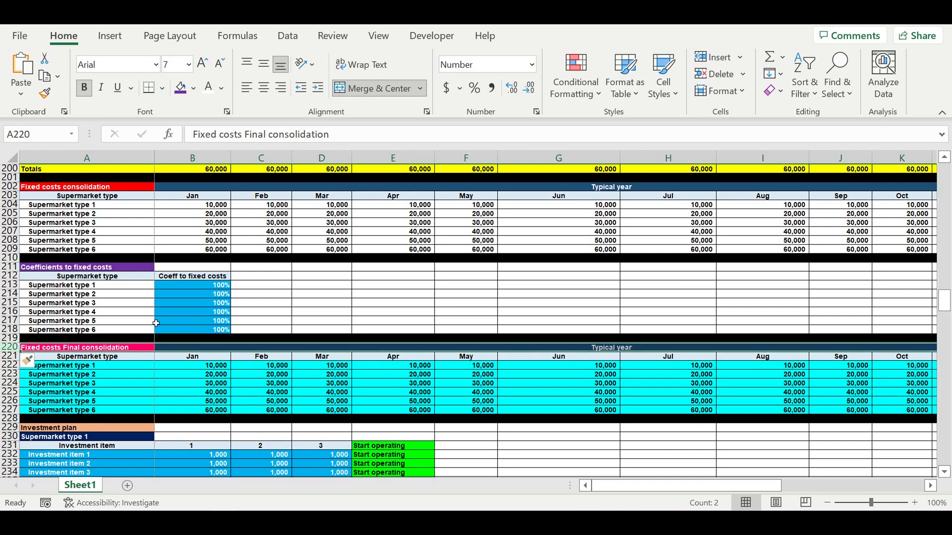
left_click(219, 391)
Fill cell B220 above the Jan header with a light gold color and enter the column index 2
left_click(199, 348)
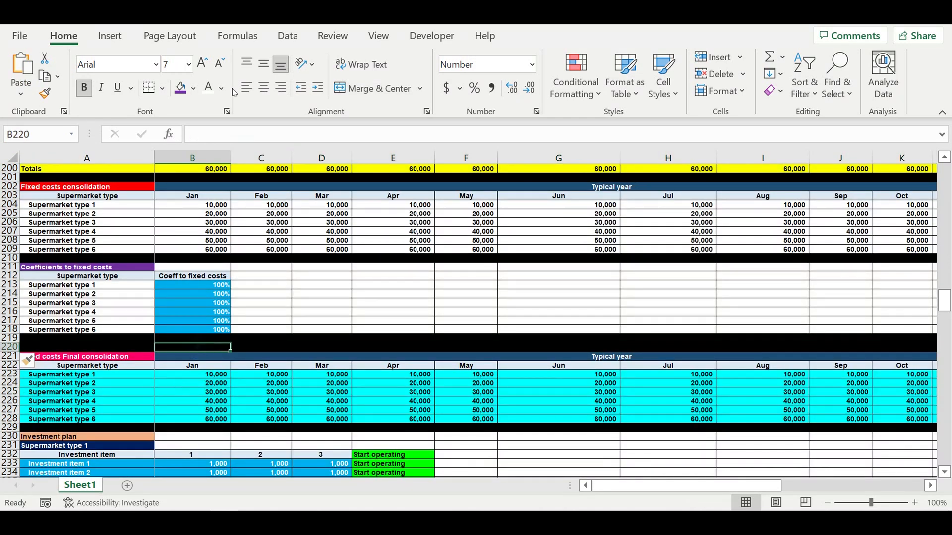
left_click(194, 88)
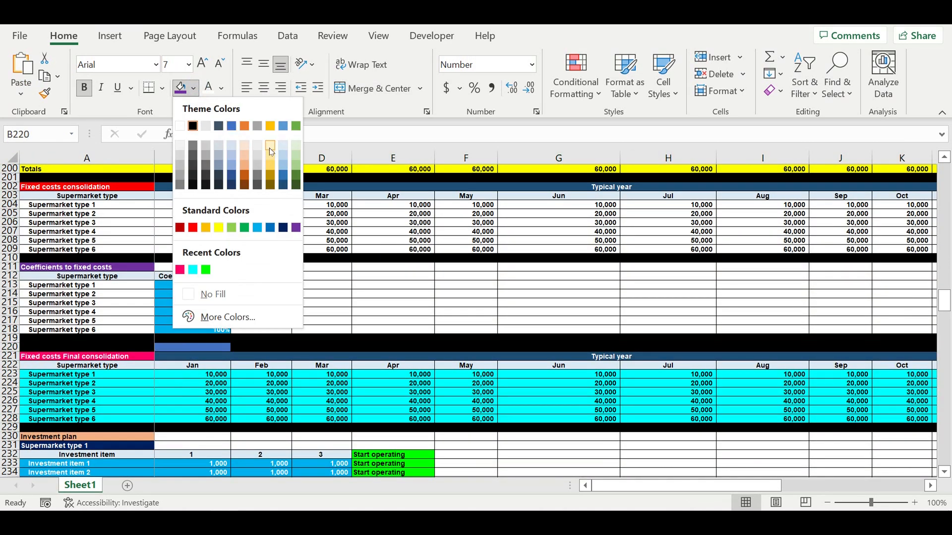
left_click(269, 147)
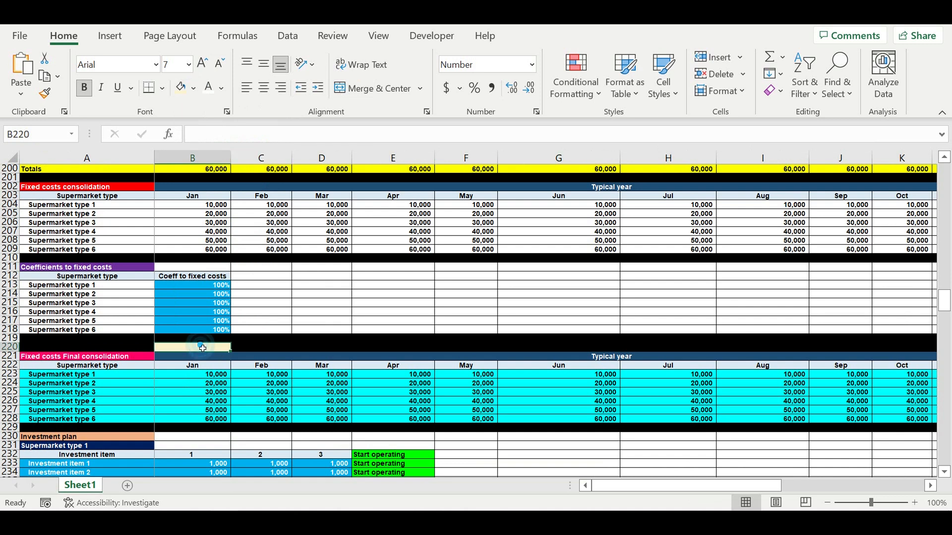
double_click(217, 350)
left_click(218, 348)
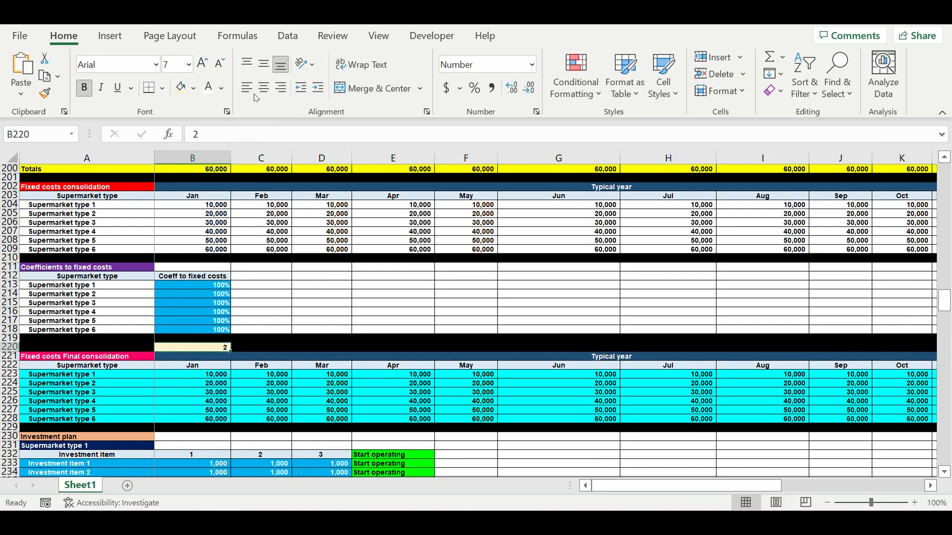
Center the index in B220, extend its formatting to C220 and enter the formula =B220+1 in C220
left_click_drag(235, 355, 277, 350)
left_click(277, 350)
type("=")
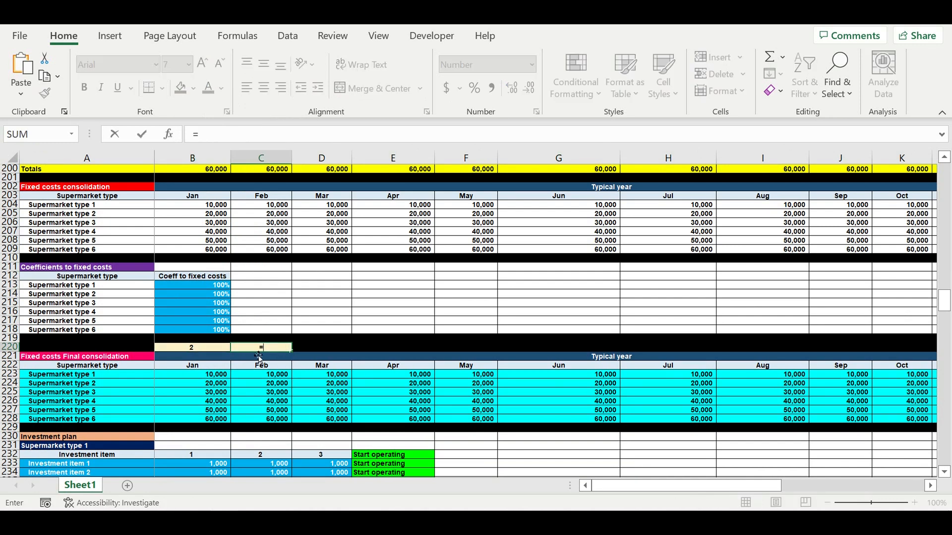
left_click(204, 349)
type("+1")
key("Return")
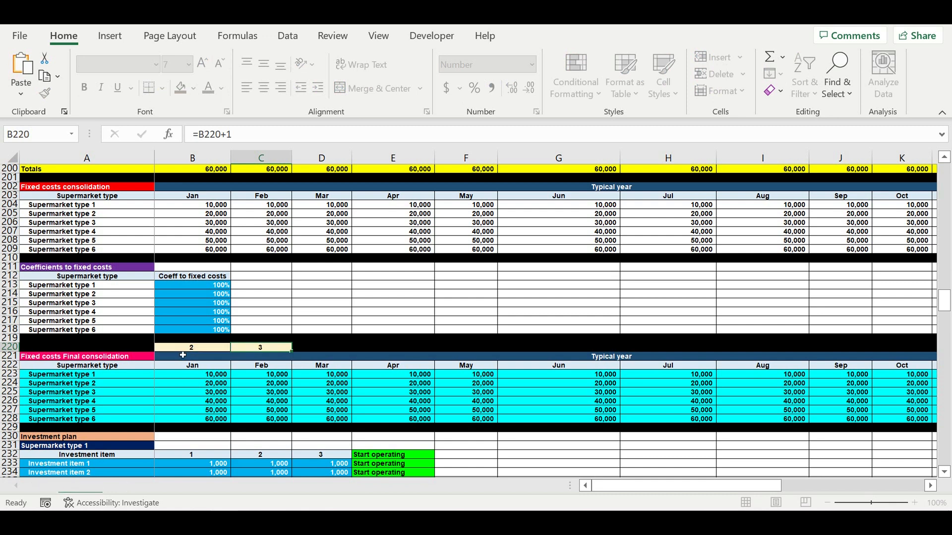
Copy the C220 index formula across row 220 to M220 above the Dec header
left_click(116, 348)
left_click(191, 347)
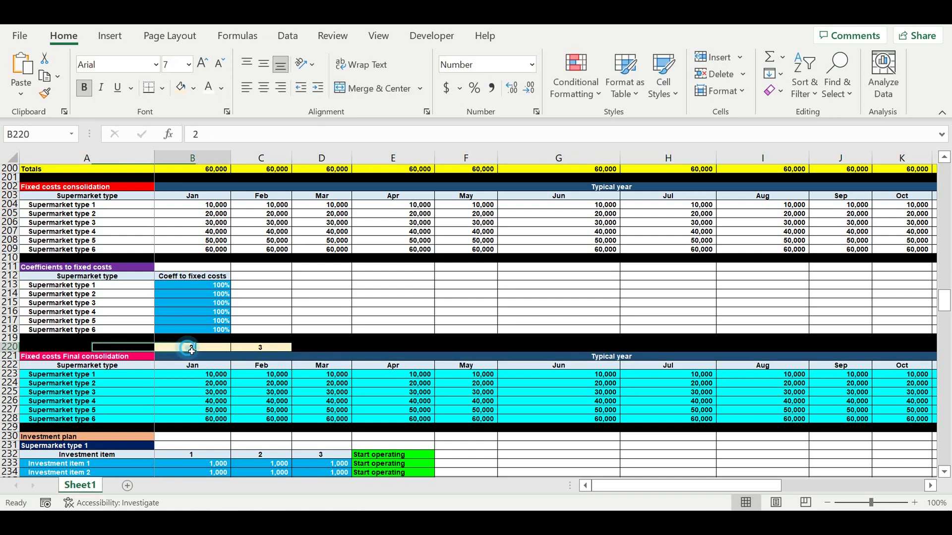
left_click(273, 348)
left_click_drag(289, 351, 787, 367)
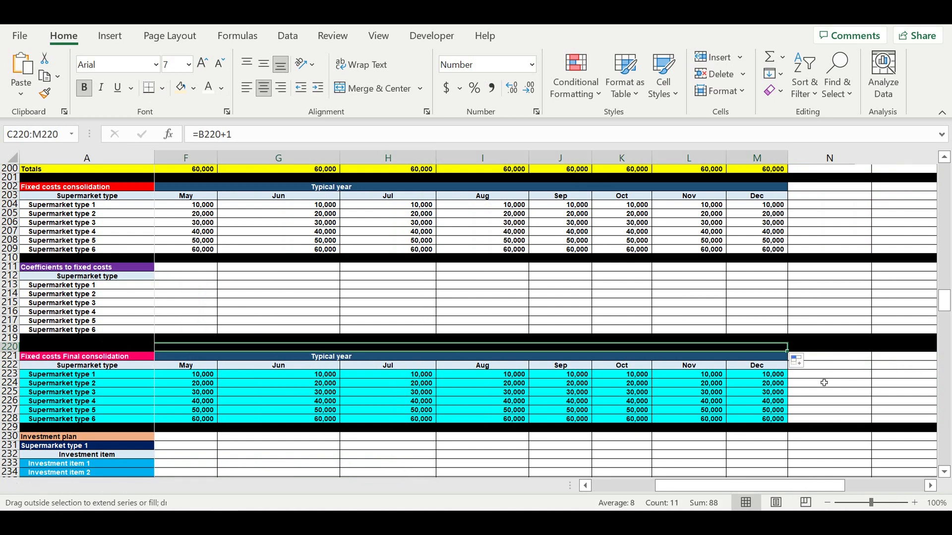
left_click(828, 393)
left_click(755, 348)
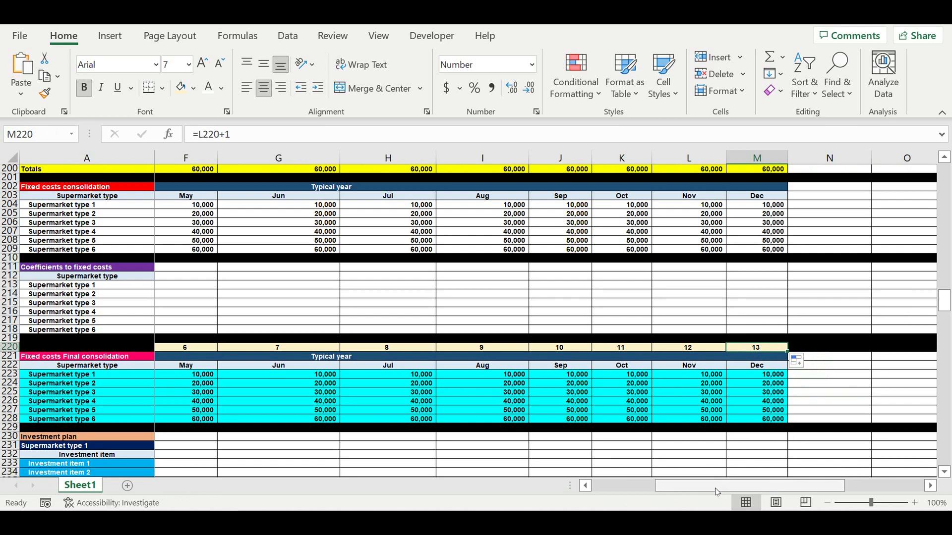
Start a VLOOKUP formula in K443, the first Jan cell under Fixed costs in the Core table
left_click_drag(716, 491, 582, 465)
left_click_drag(938, 298, 927, 508)
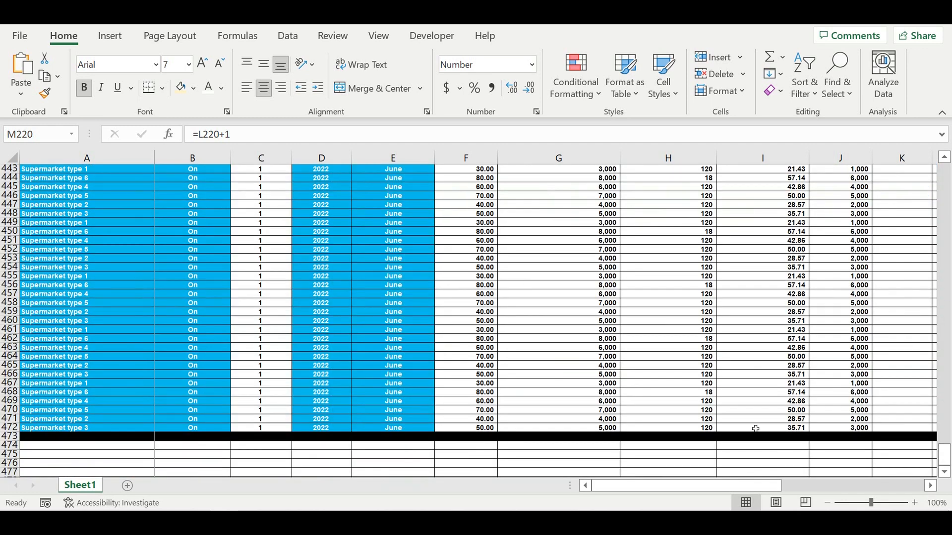
scroll(667, 285, "up", 11)
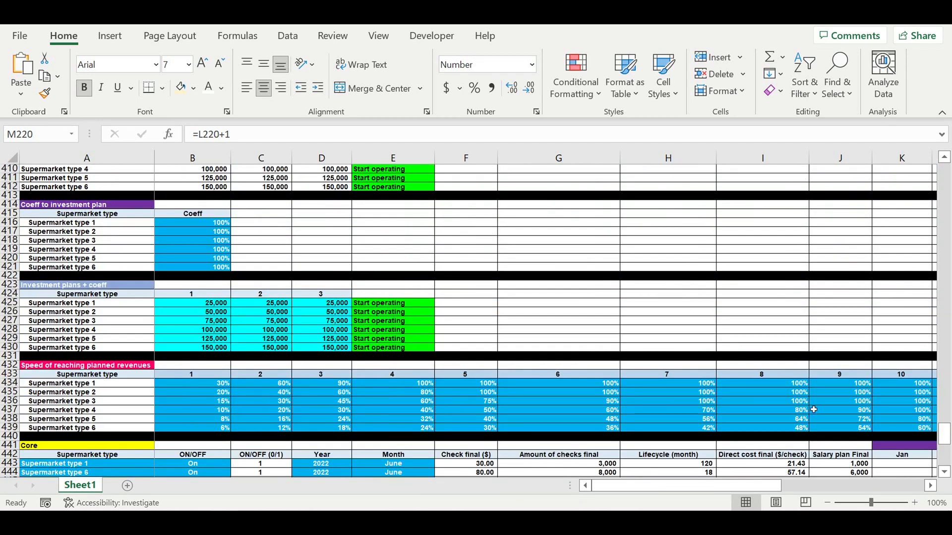
left_click(932, 488)
left_click(932, 488)
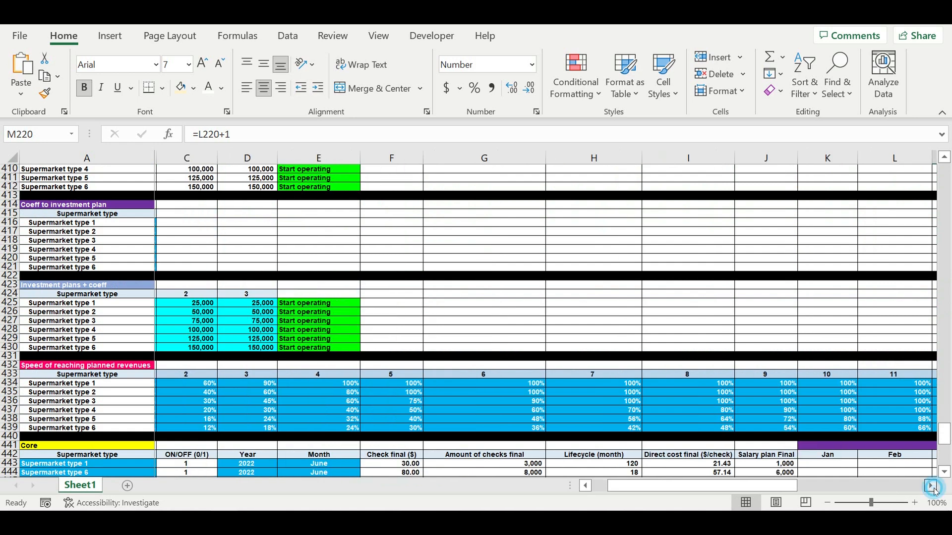
scroll(766, 412, "down", 4)
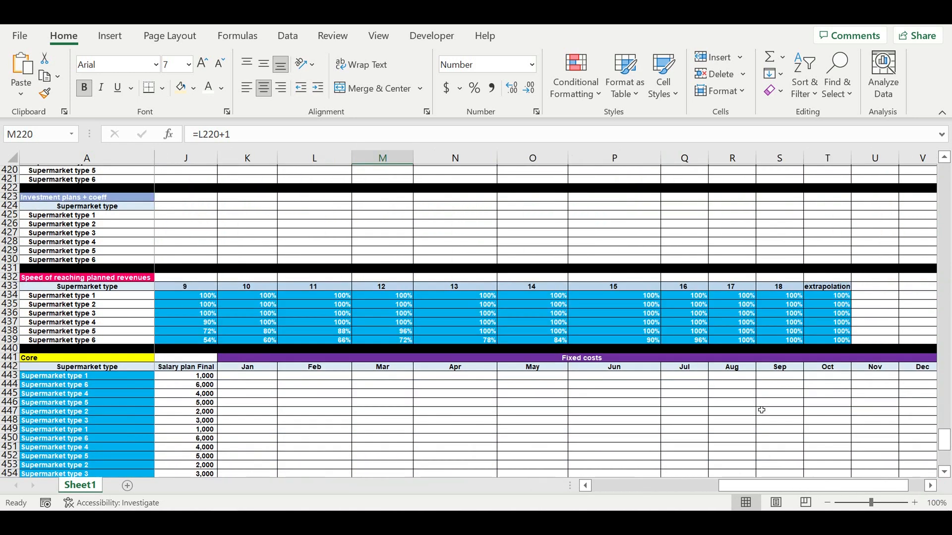
left_click(259, 358)
left_click_drag(754, 489, 738, 493)
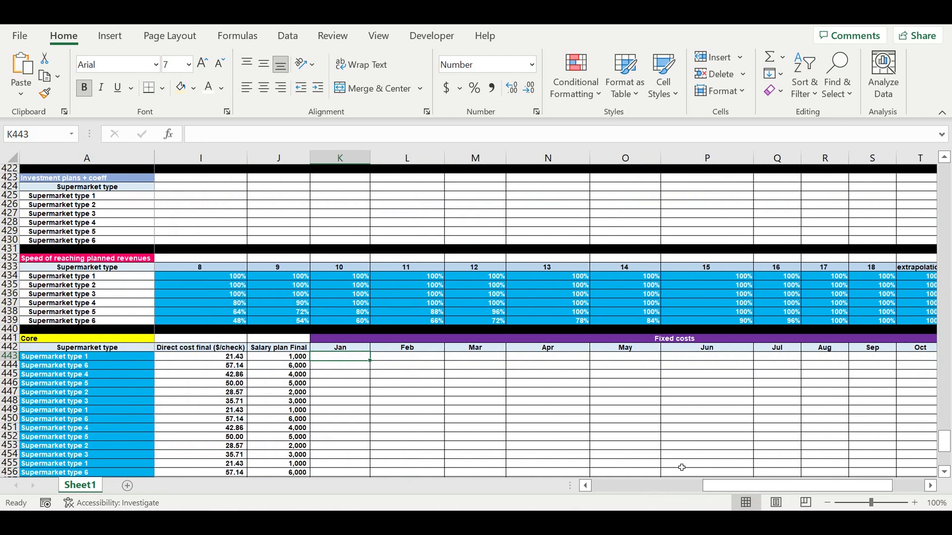
type("=v")
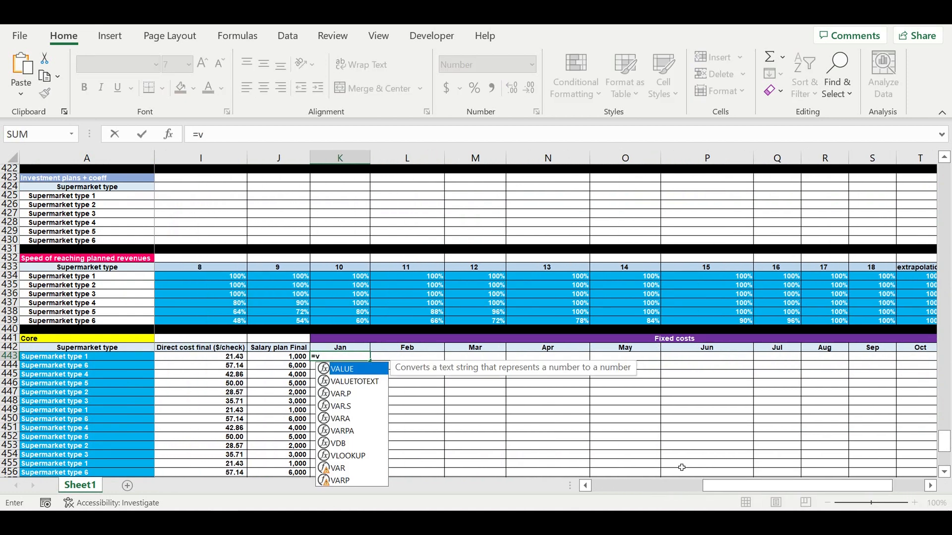
type("l")
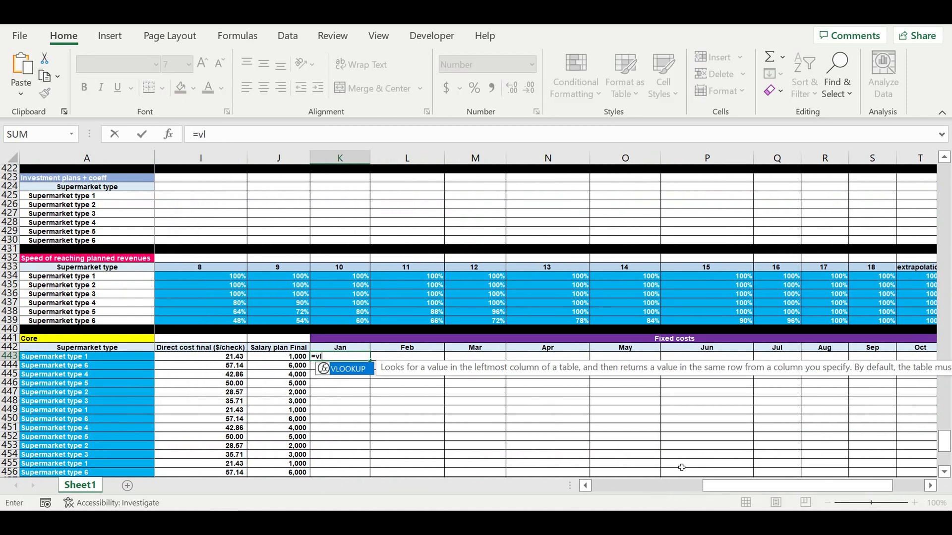
double_click(347, 370)
Use the supermarket type in A443 as the lookup value, with its column locked as $A443
left_click_drag(718, 491, 607, 492)
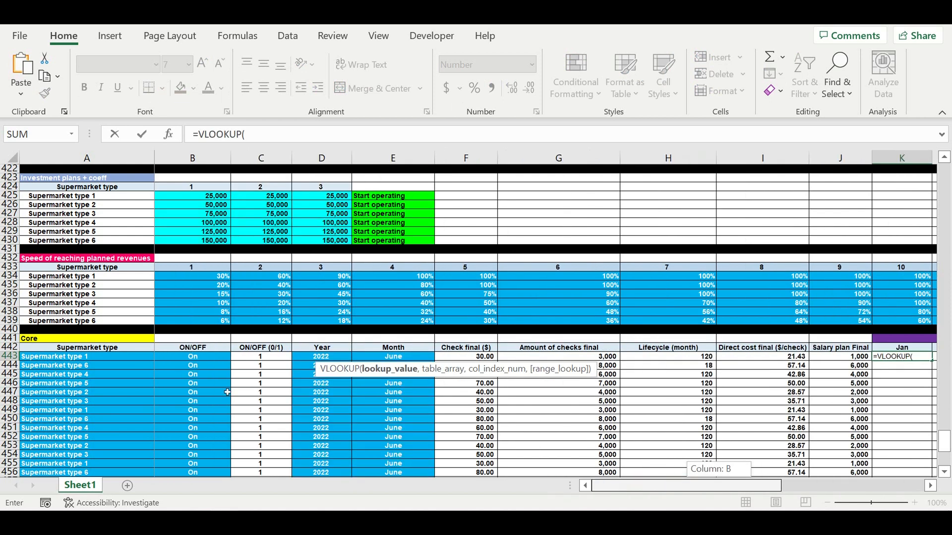
left_click(70, 357)
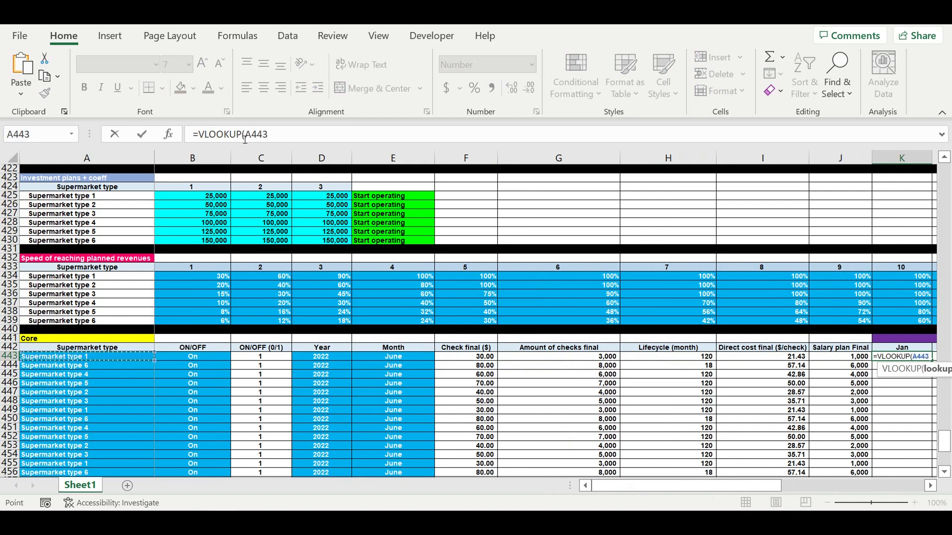
type("$")
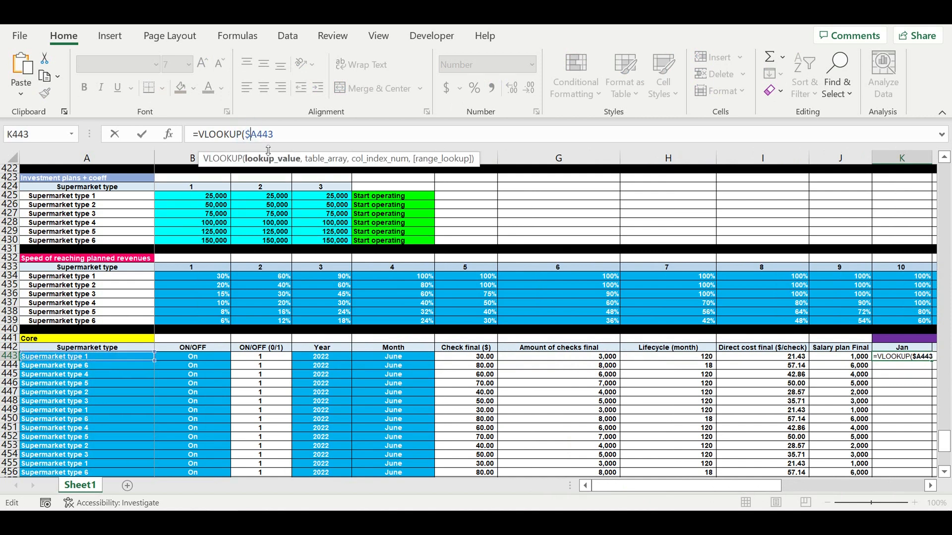
left_click(302, 140)
type(",")
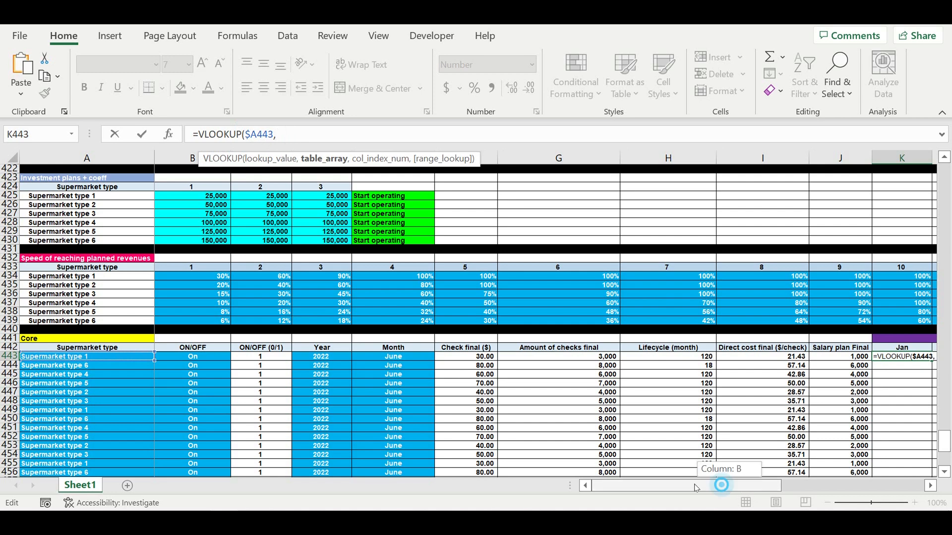
Set the lookup table to the Fixed costs Final consolidation data as the absolute range $A$223:$M$228
left_click_drag(946, 435, 944, 291)
scroll(275, 390, "down", 2)
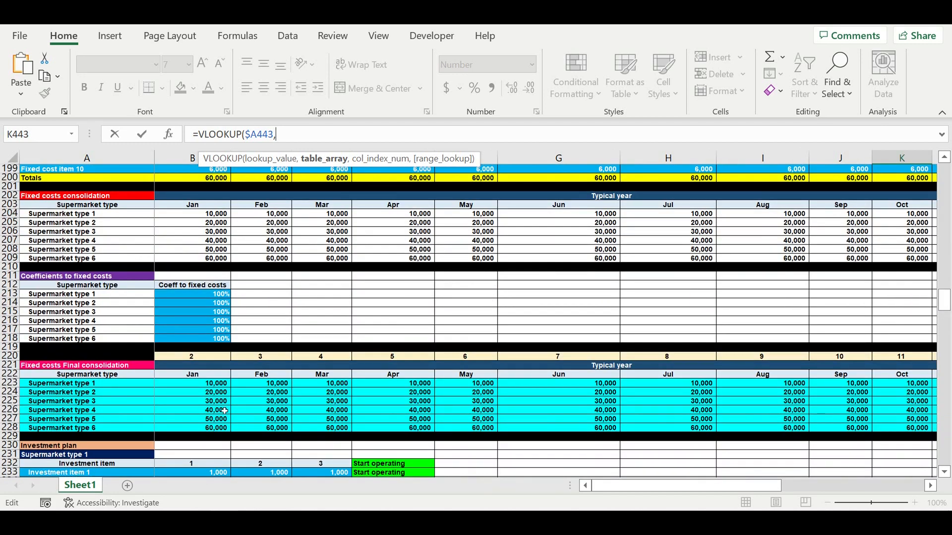
left_click_drag(98, 388, 870, 400)
left_click_drag(909, 404, 585, 431)
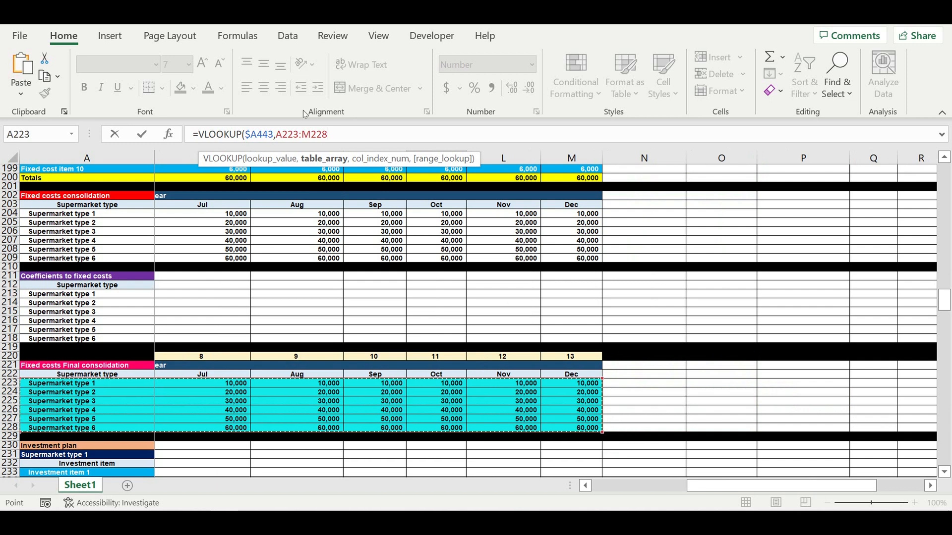
left_click(276, 135)
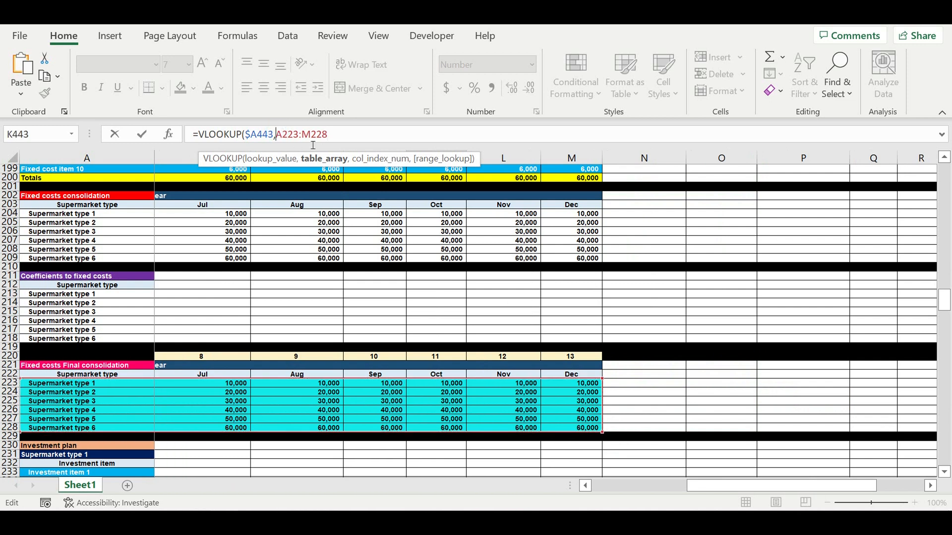
type("$")
left_click(287, 135)
type("$A$")
left_click(314, 136)
type("$")
left_click(334, 141)
type("$228,")
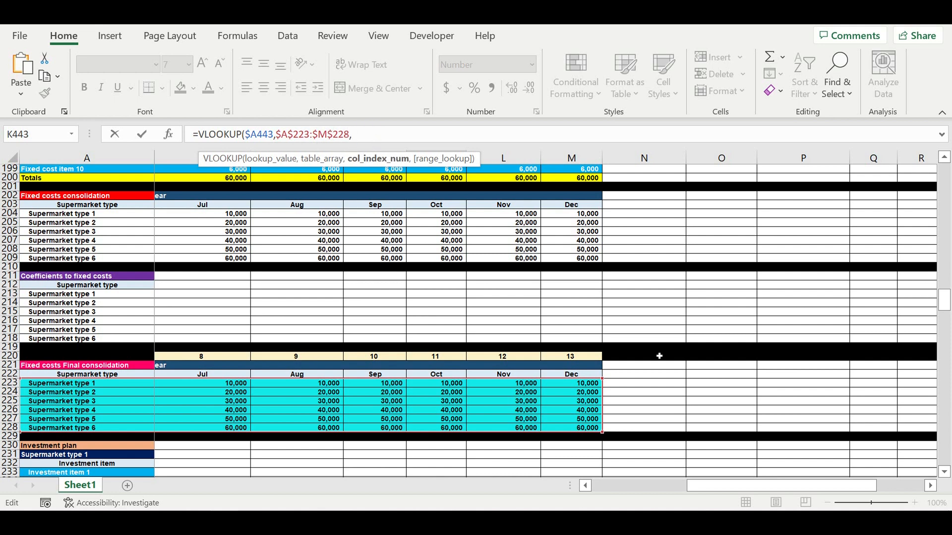
Set the column index to B$220 with its row locked and the range lookup to 0, closing the VLOOKUP
left_click_drag(690, 486, 516, 483)
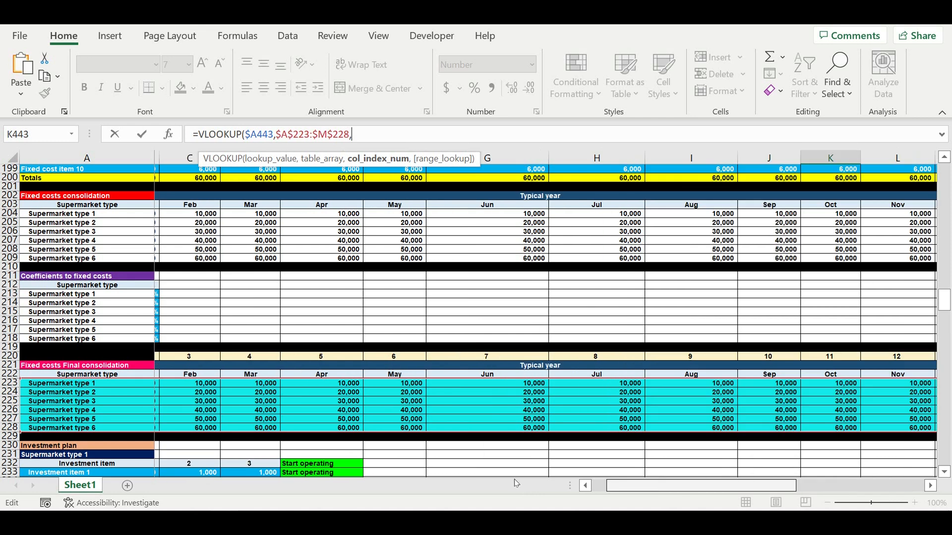
left_click(183, 359)
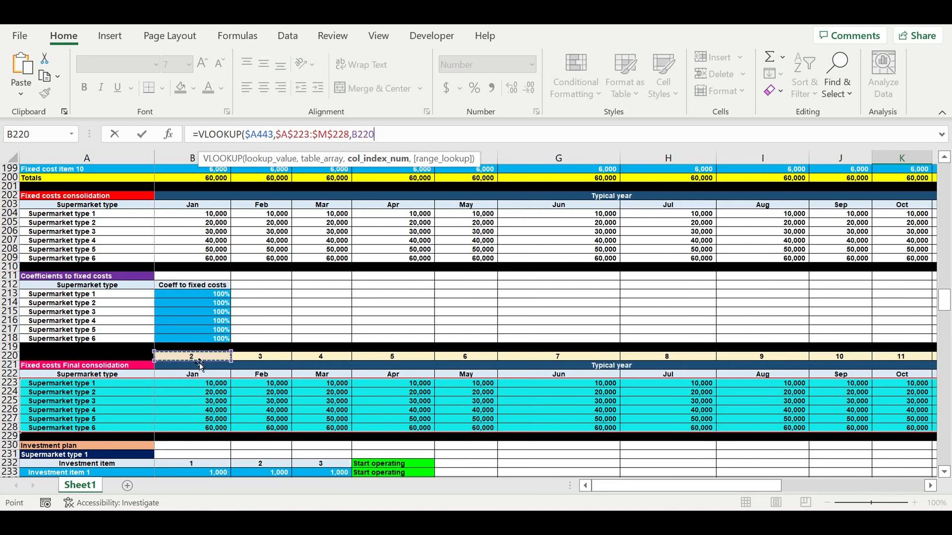
left_click(357, 135)
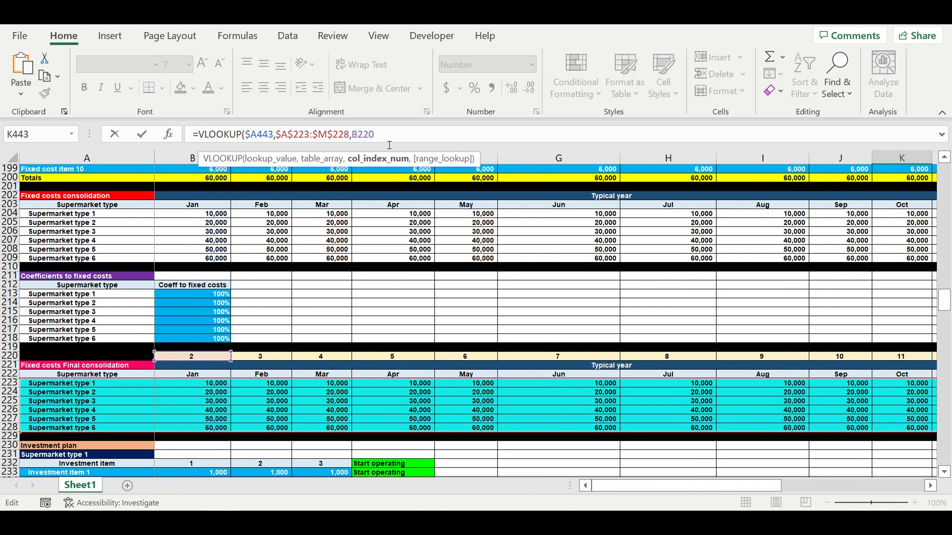
type("$")
left_click(409, 135)
type(",")
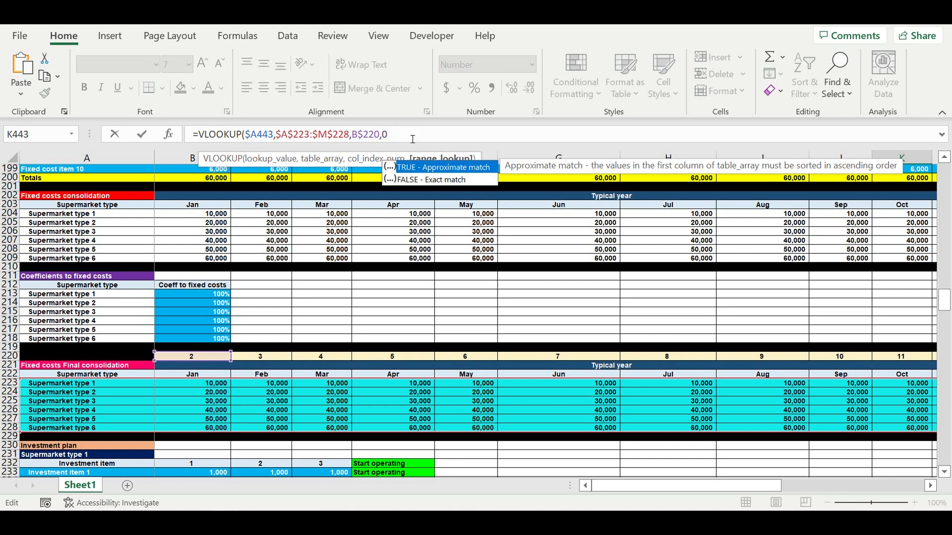
type("0)")
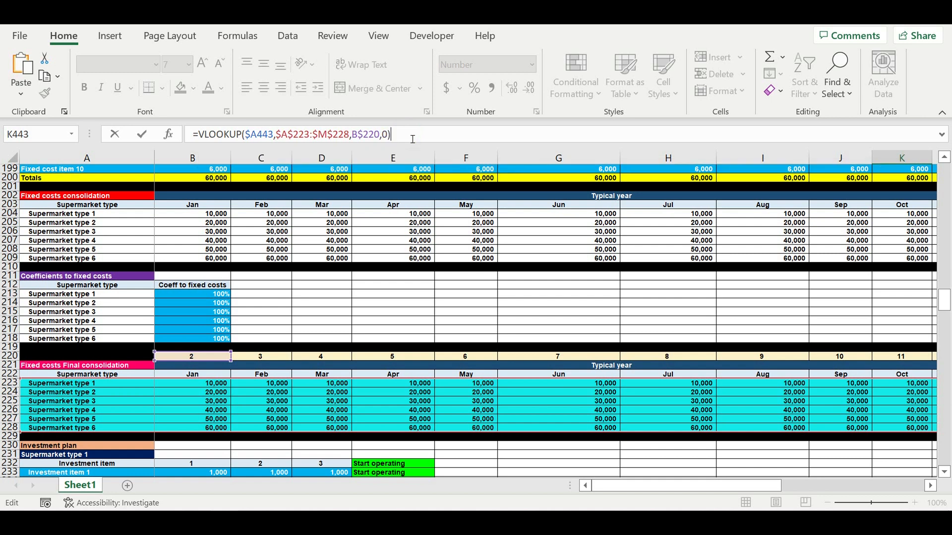
Wrap the VLOOKUP in K443 in IFERROR with 0 as the fallback value and enter the formula
left_click(199, 138)
type("iff")
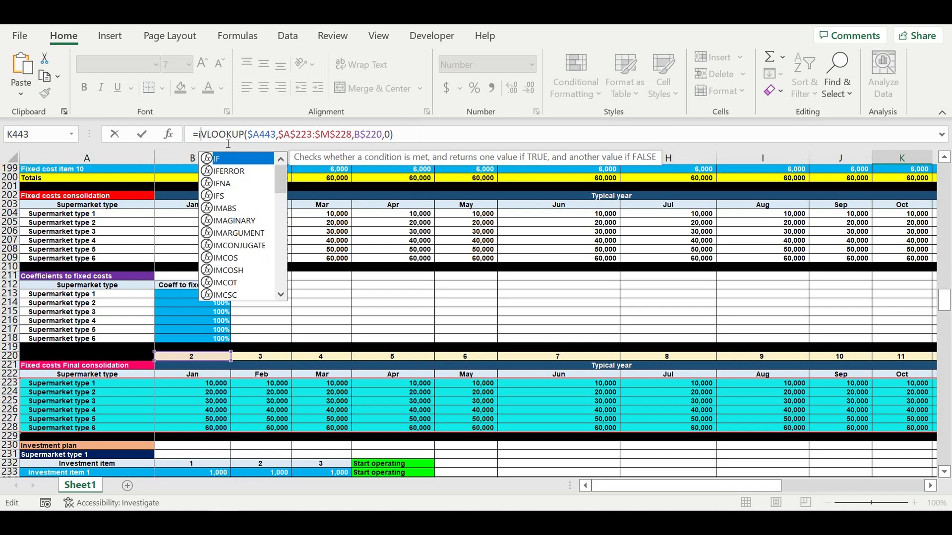
key("BackSpace")
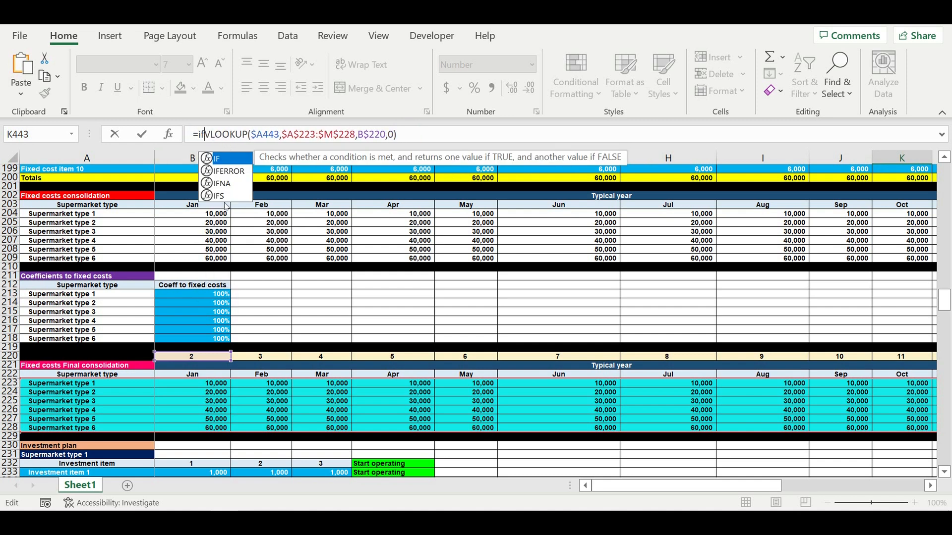
double_click(229, 171)
left_click(456, 138)
type(",")
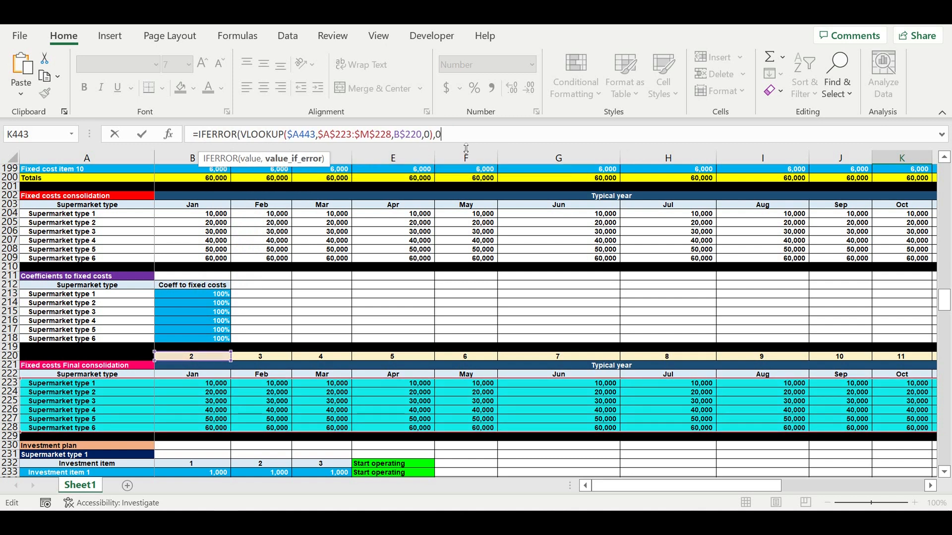
type("0)")
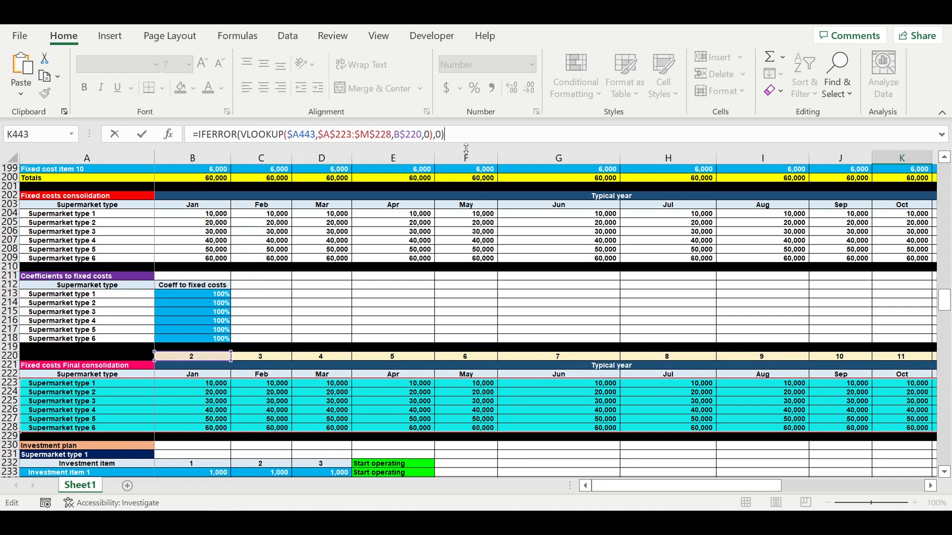
key("ctrl+Return")
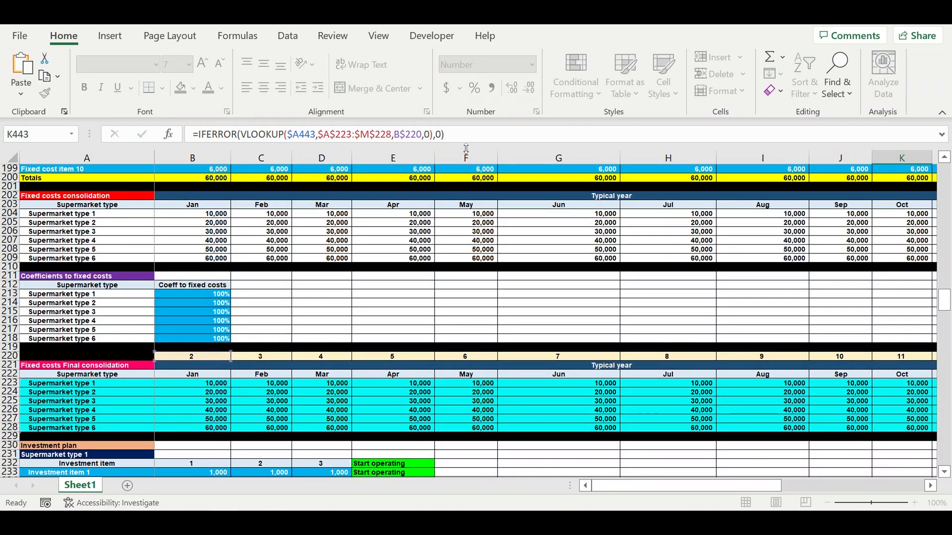
key("Return")
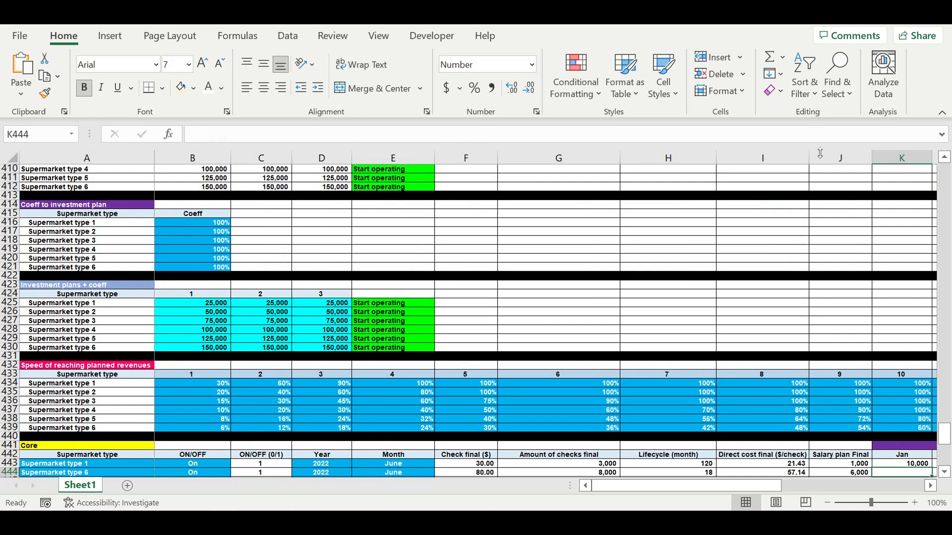
Multiply the Jan fixed costs formula in K443 by the ON/OFF (0/1) flag, with its column locked as $C443
left_click(930, 487)
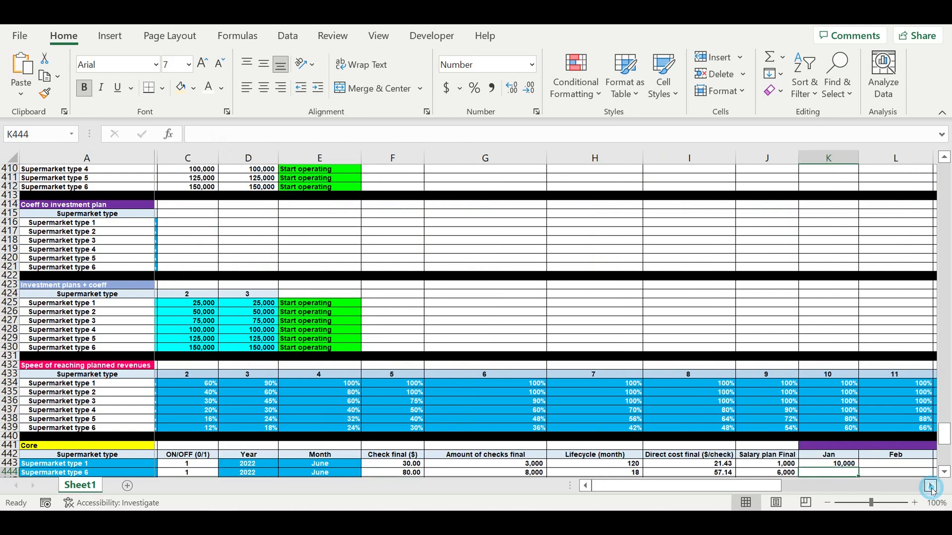
left_click(930, 487)
left_click(930, 487)
left_click(931, 487)
left_click(930, 487)
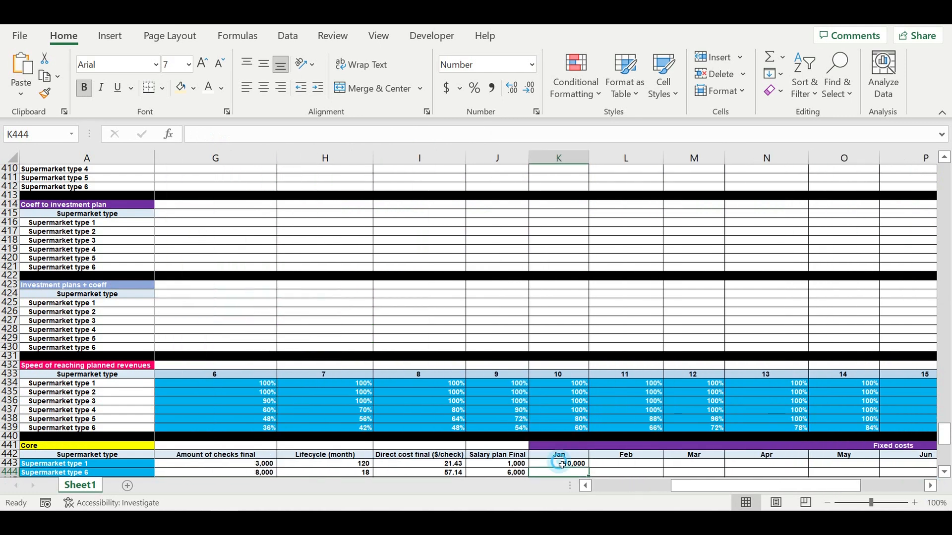
left_click(570, 459)
left_click(470, 142)
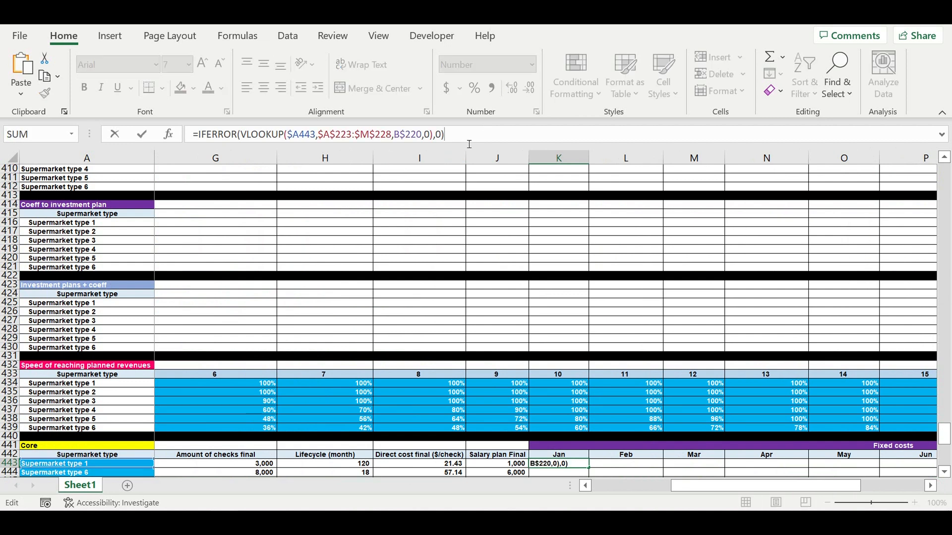
type("*")
left_click_drag(688, 481, 464, 484)
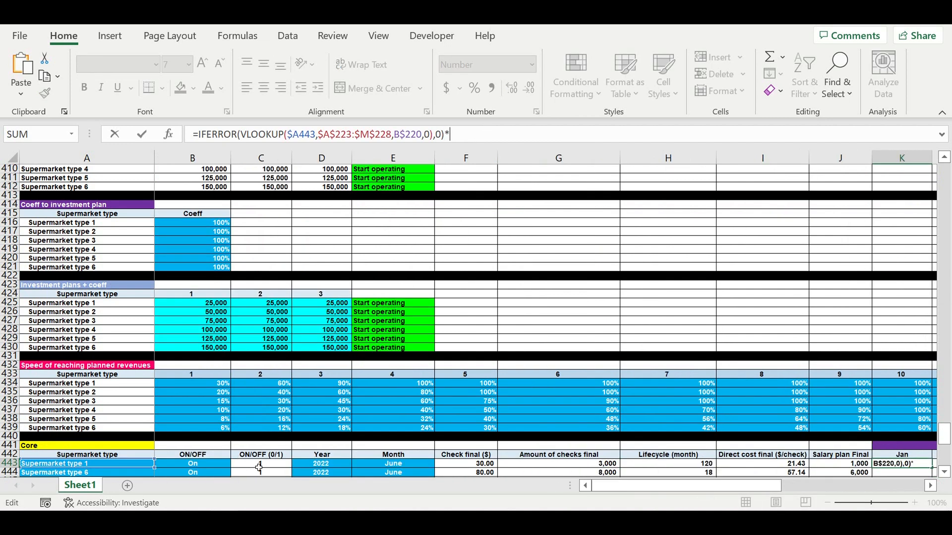
left_click(259, 464)
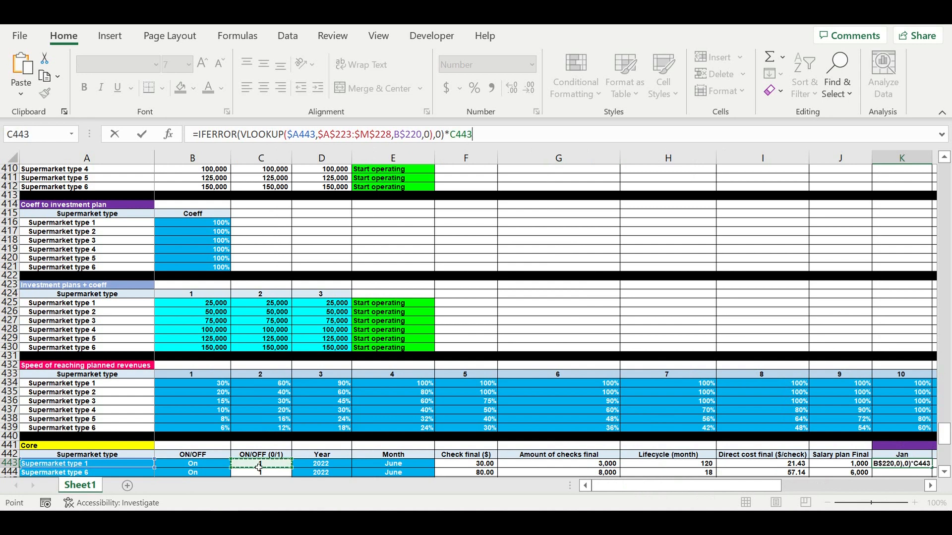
left_click(451, 134)
type("$")
key("Return")
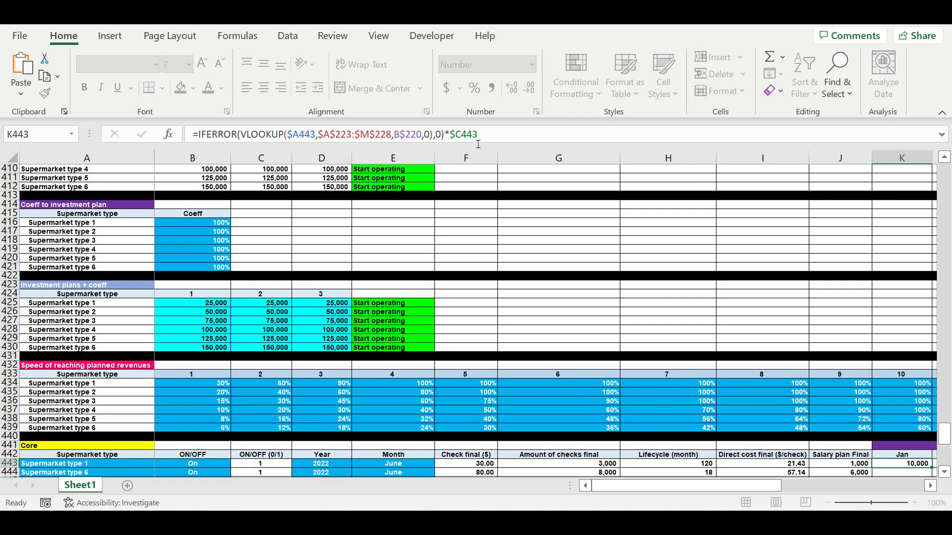
Fill the K443 formula across to the Dec column V and down through row 472 of the Core table
left_click(930, 486)
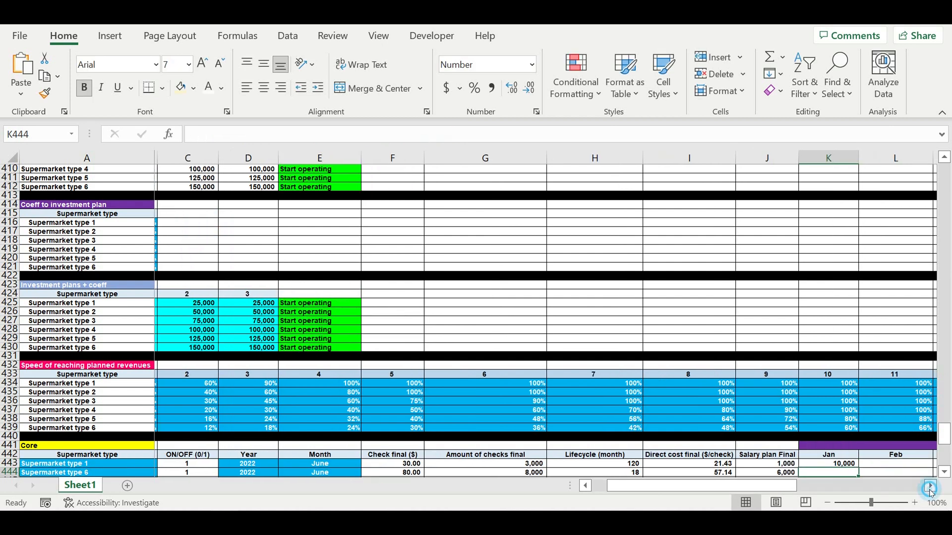
scroll(790, 385, "down", 5)
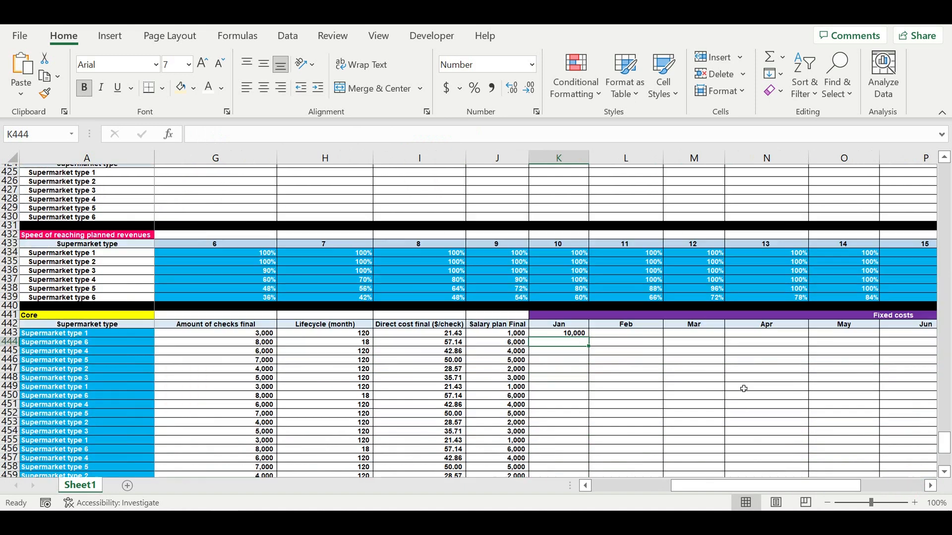
left_click(571, 331)
left_click_drag(592, 337, 838, 331)
left_click_drag(929, 356, 534, 333)
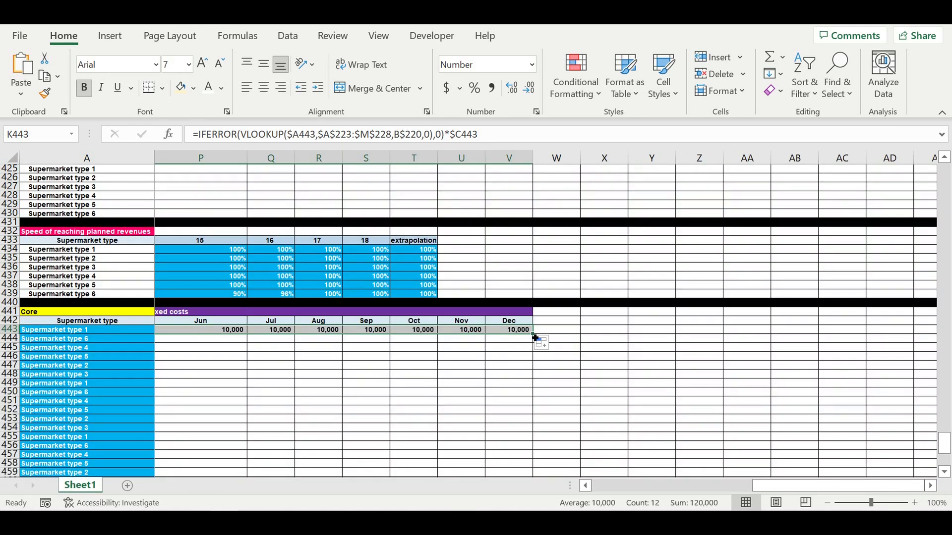
left_click_drag(532, 333, 517, 428)
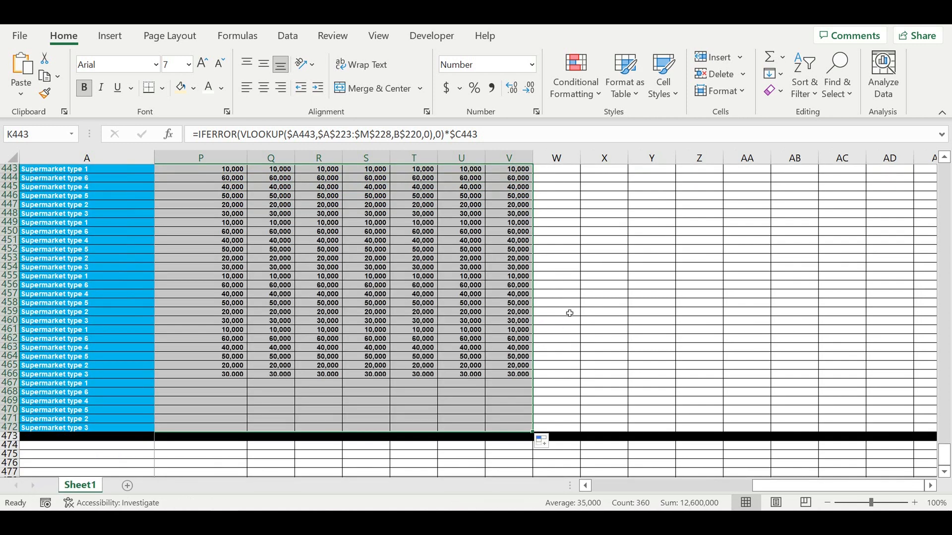
Check the filled monthly fixed costs in the Core table against the Fixed costs Final consolidation table
left_click(593, 295)
left_click_drag(767, 487, 759, 488)
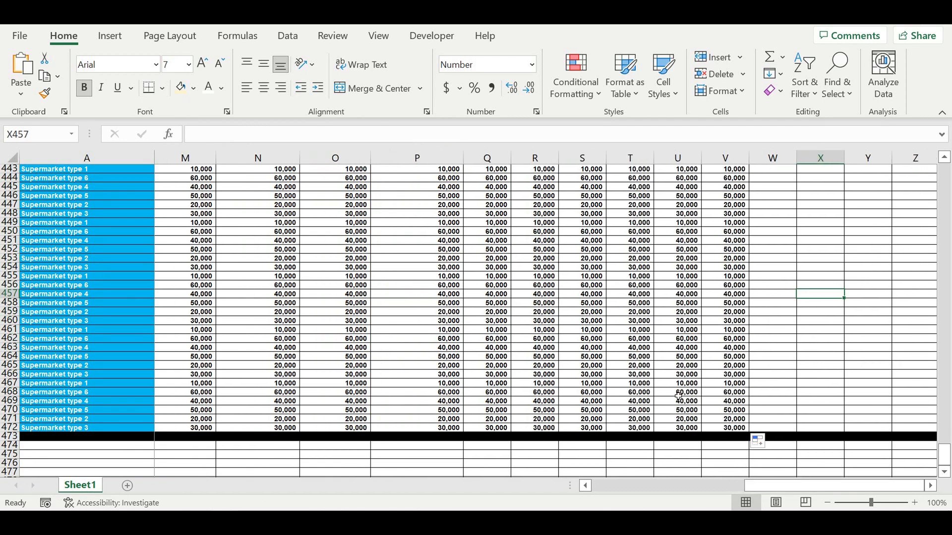
scroll(679, 397, "up", 6)
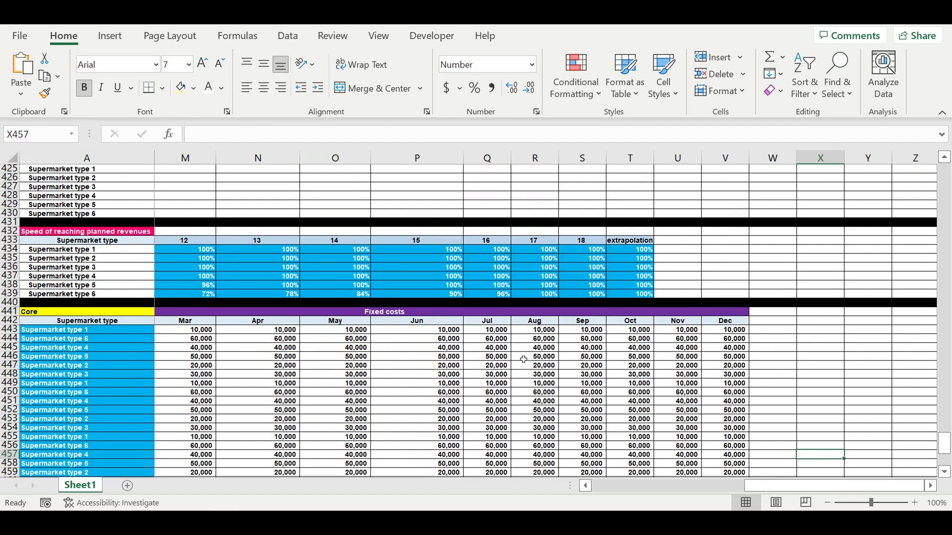
left_click_drag(752, 492, 546, 488)
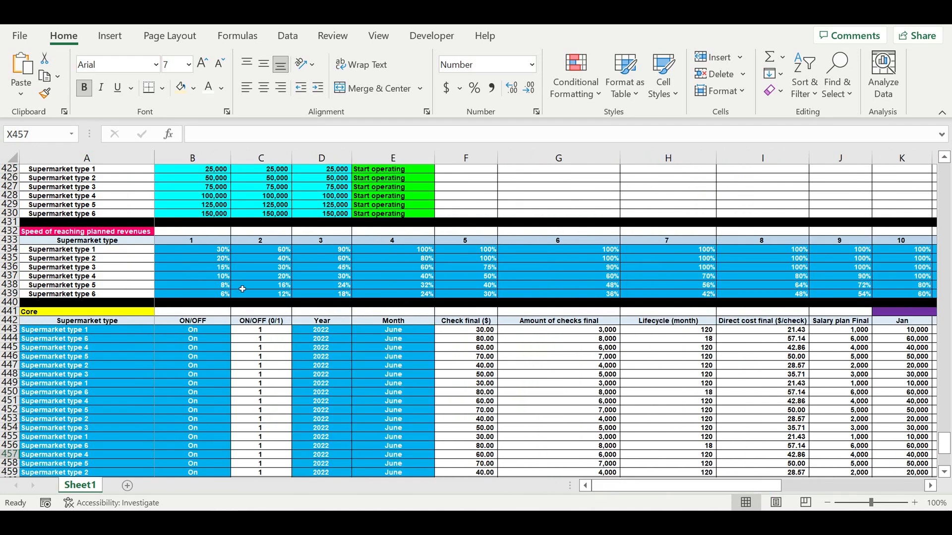
scroll(244, 275, "up", 14)
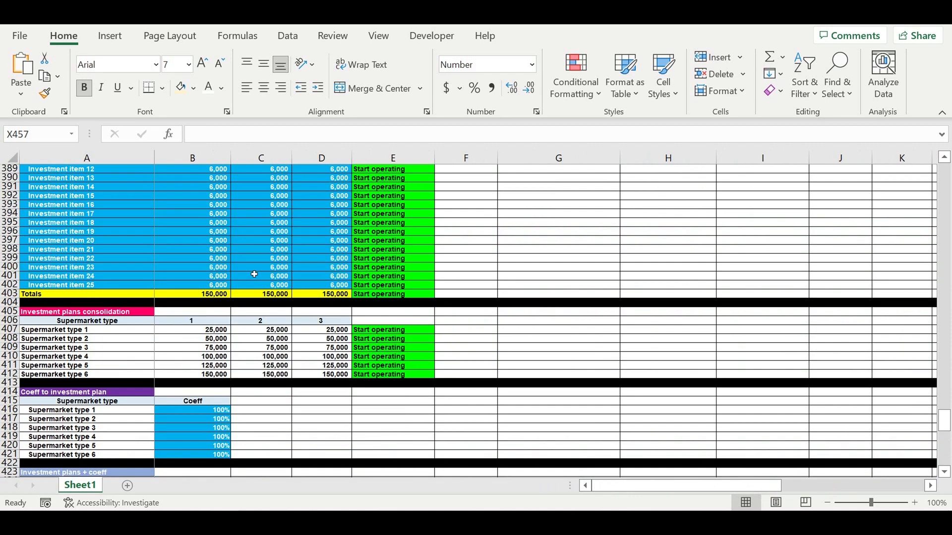
scroll(254, 274, "up", 18)
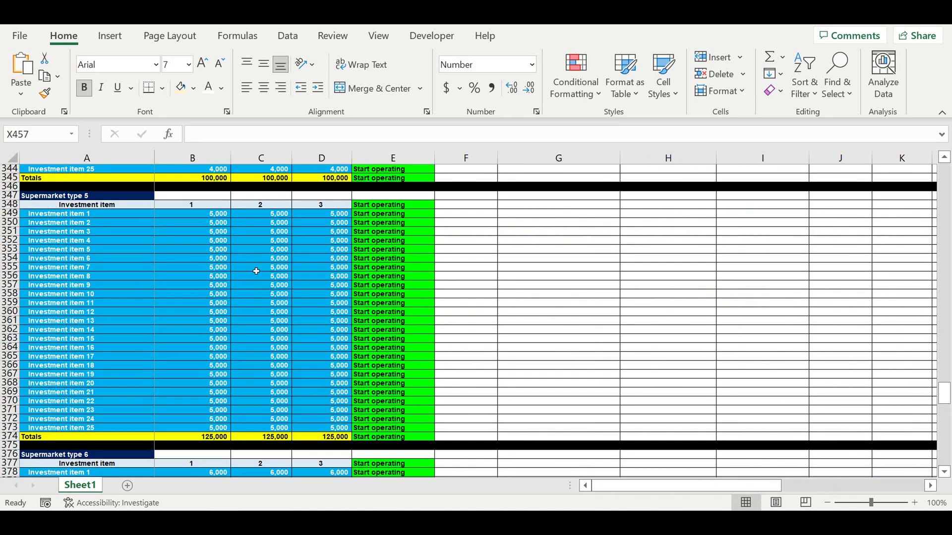
scroll(256, 271, "up", 20)
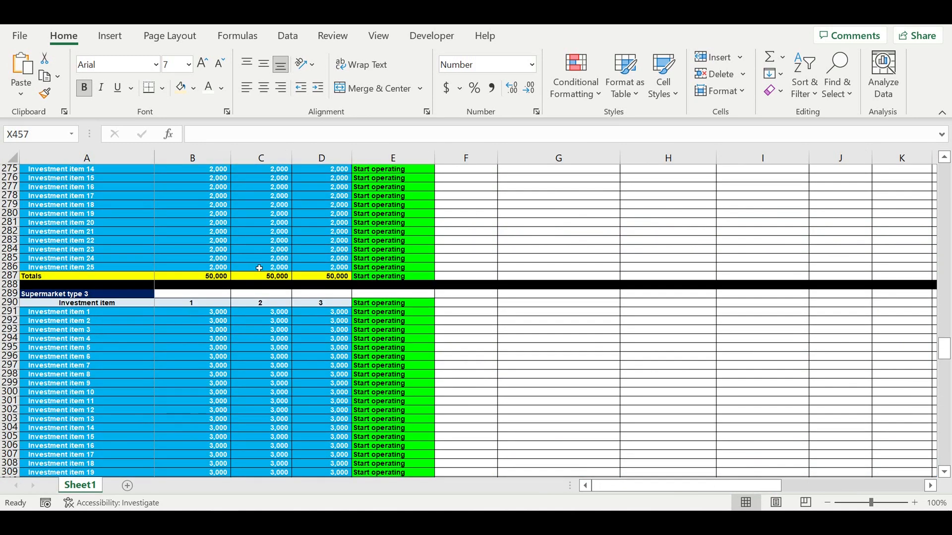
scroll(262, 266, "up", 20)
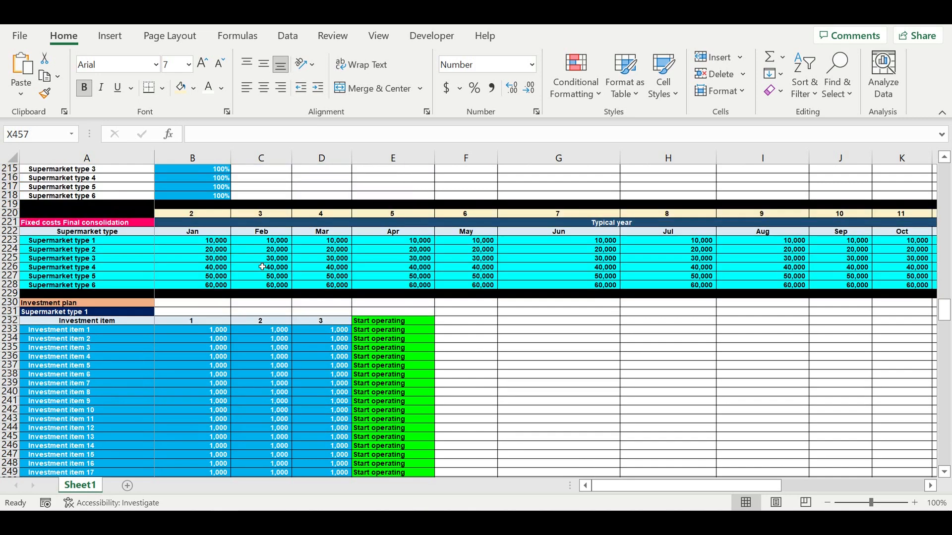
scroll(290, 382, "down", 4)
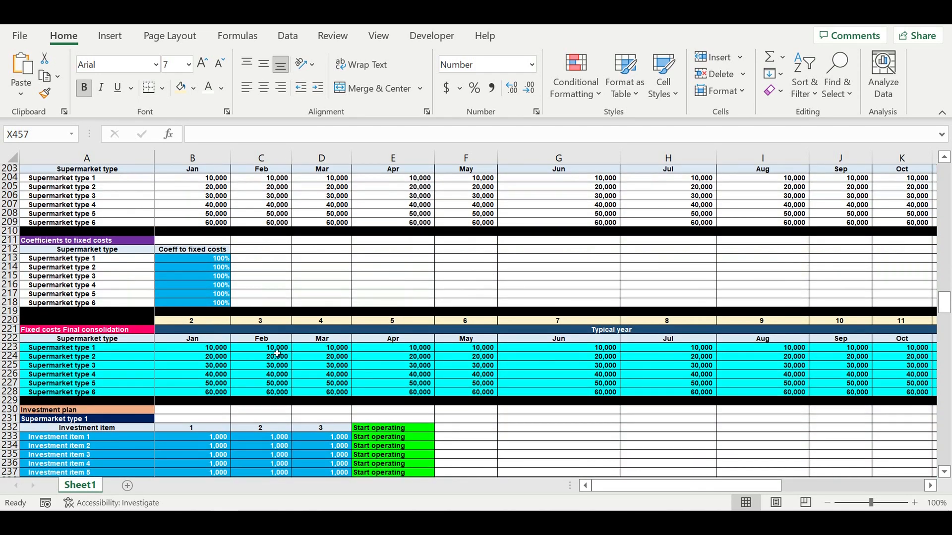
left_click_drag(268, 348, 303, 396)
Examine the Investment plans + coeff table in A425:D430 as the source for the next Core columns
scroll(308, 396, "down", 5)
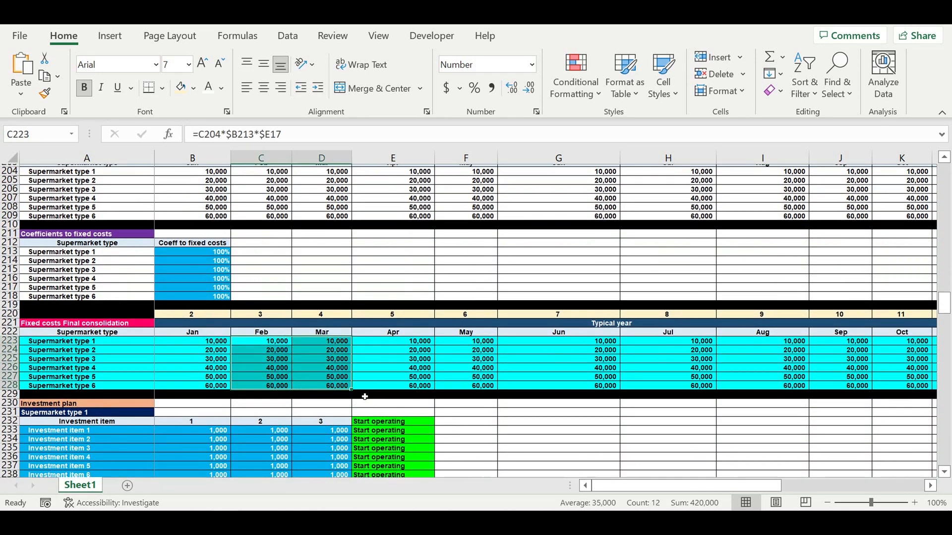
scroll(312, 389, "down", 10)
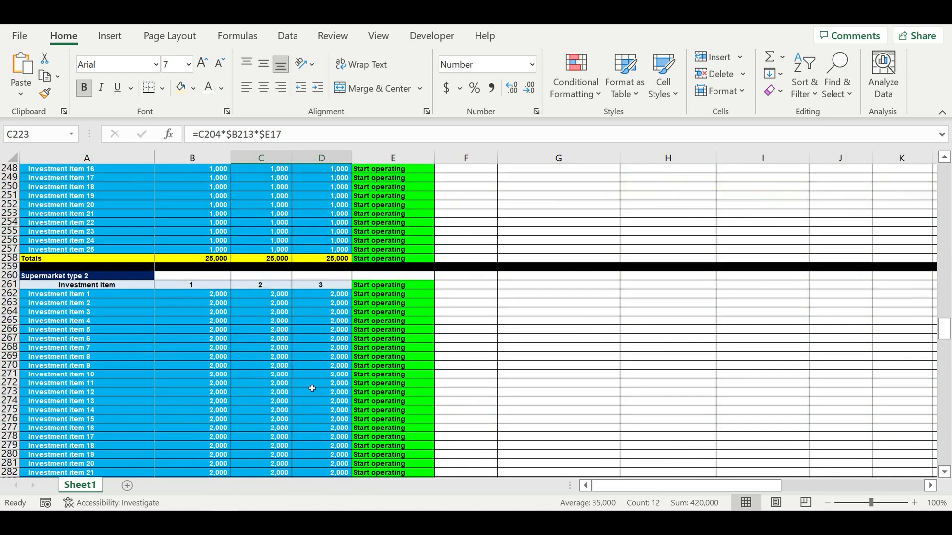
scroll(313, 389, "down", 20)
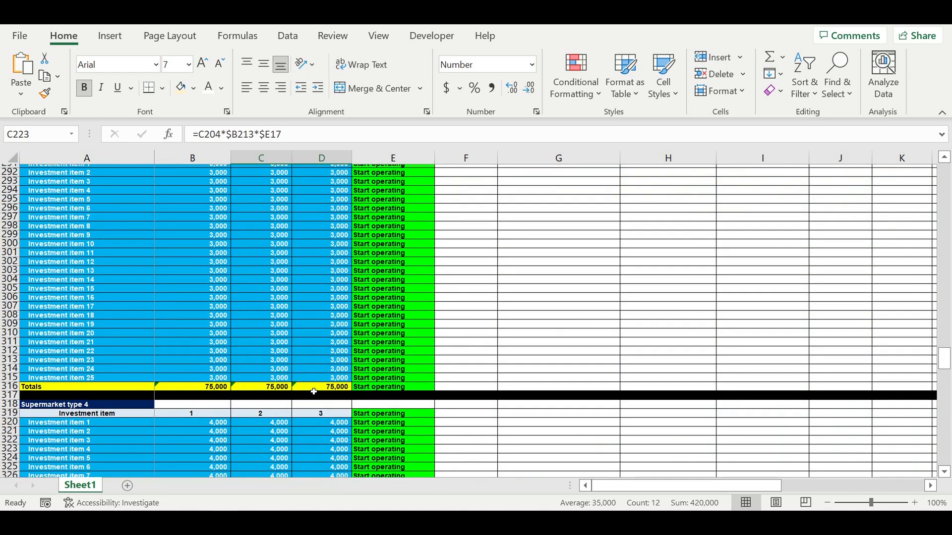
scroll(313, 386, "down", 20)
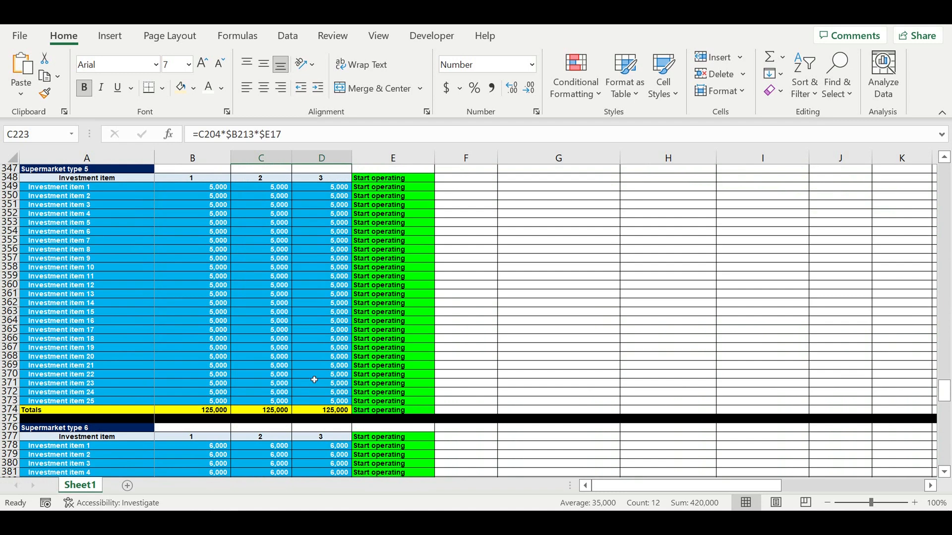
scroll(314, 379, "down", 17)
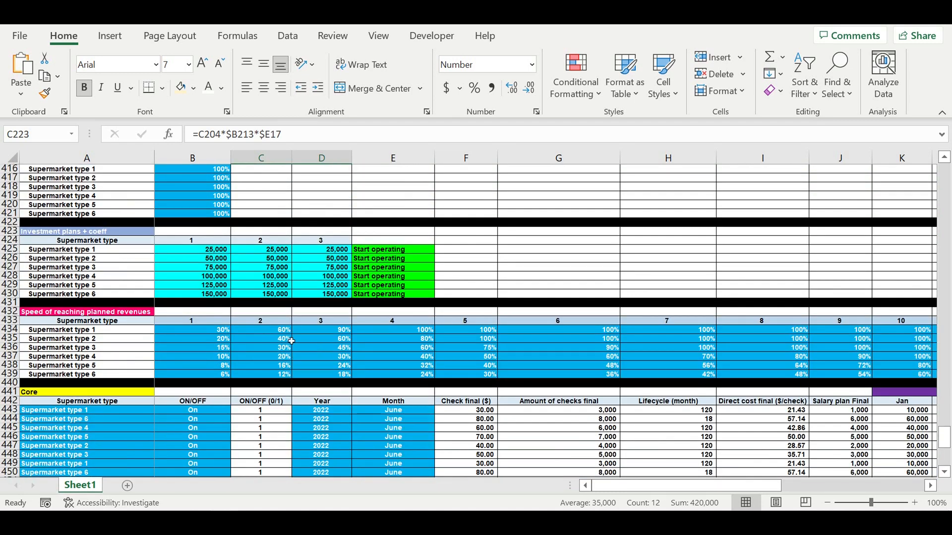
left_click_drag(139, 249, 342, 293)
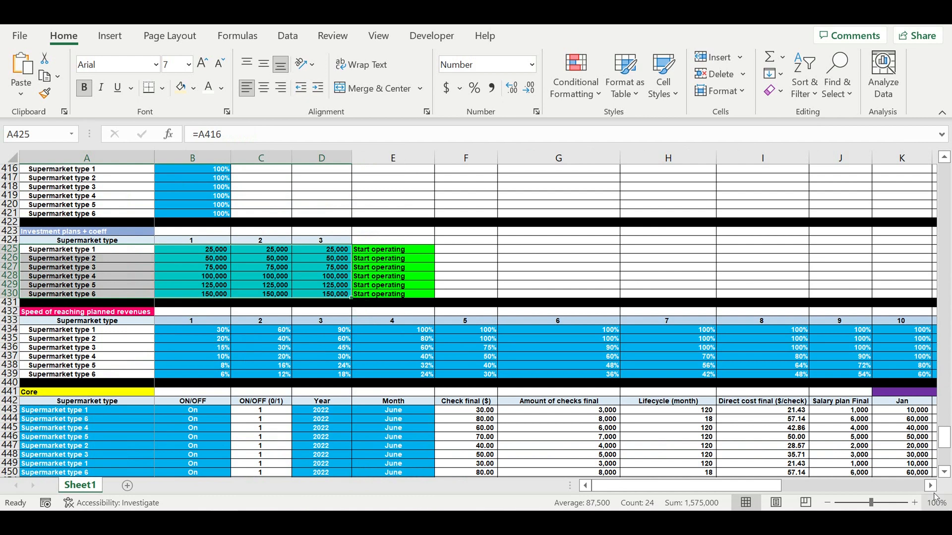
Extend the Dec header cell V442 of the Core table across three more columns, W442:Y442
left_click(931, 487)
left_click(931, 486)
left_click(931, 487)
left_click(931, 487)
scroll(927, 486, "down", 5)
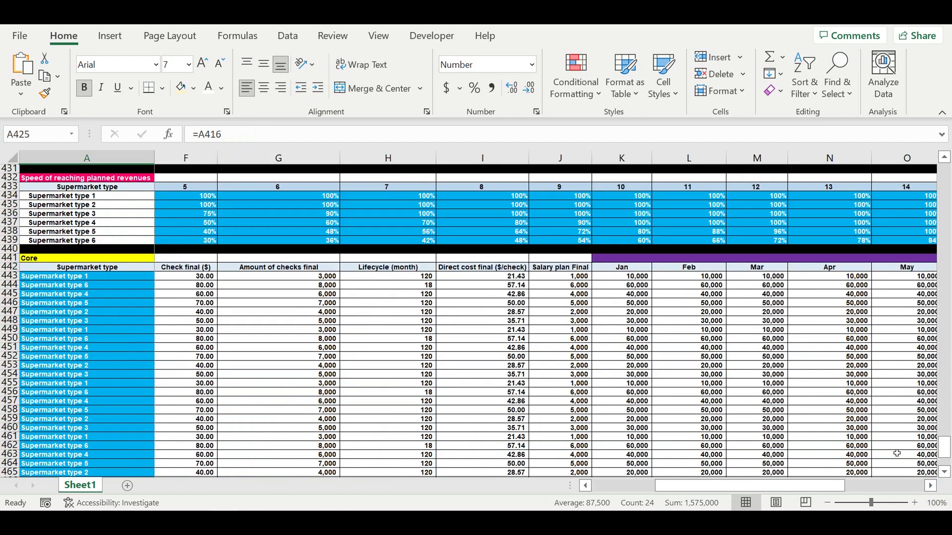
left_click(931, 486)
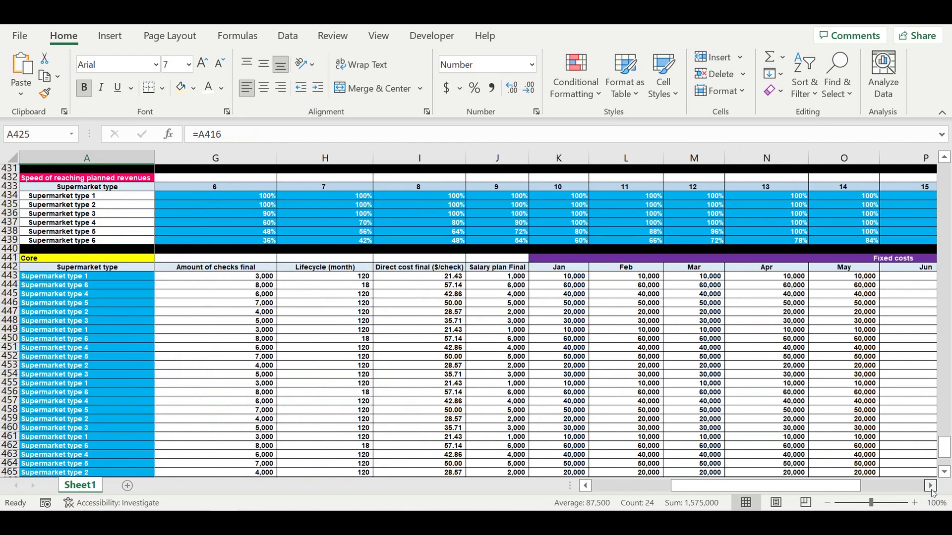
scroll(931, 486, "right", 8)
left_click(586, 265)
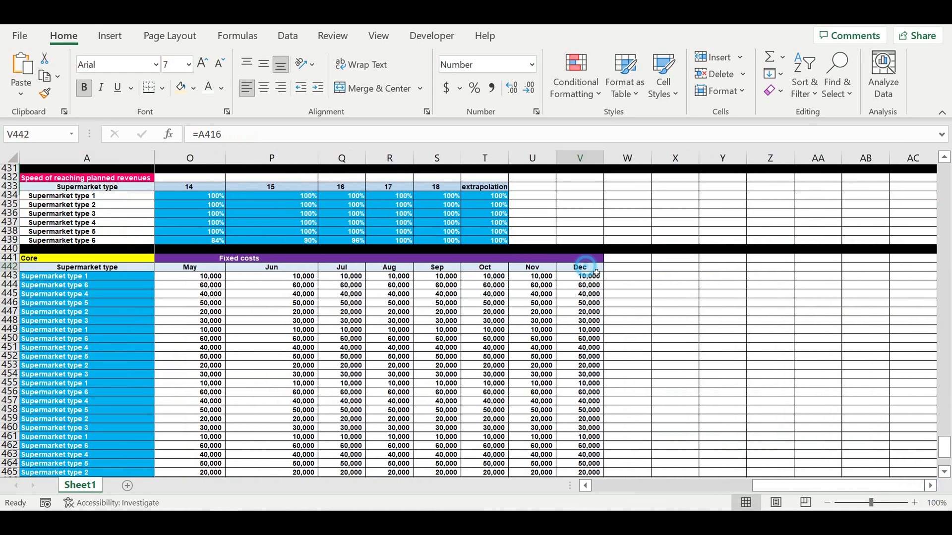
left_click_drag(604, 272, 742, 273)
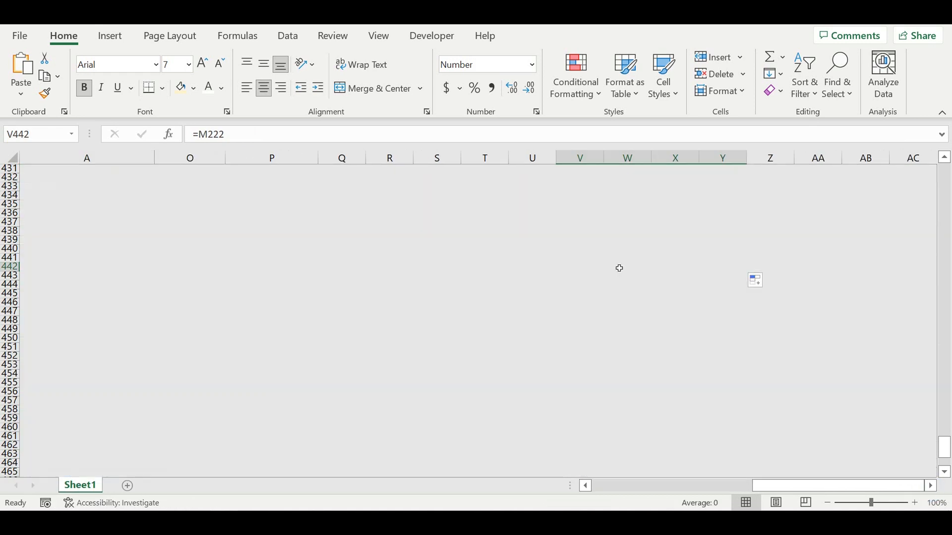
Enter 1, 2 and 3 as the column headers in W442, X442 and Y442 of the Core table
left_click(628, 268)
type("1")
left_click(677, 267)
type("2")
left_click(721, 268)
type("3")
left_click(722, 302)
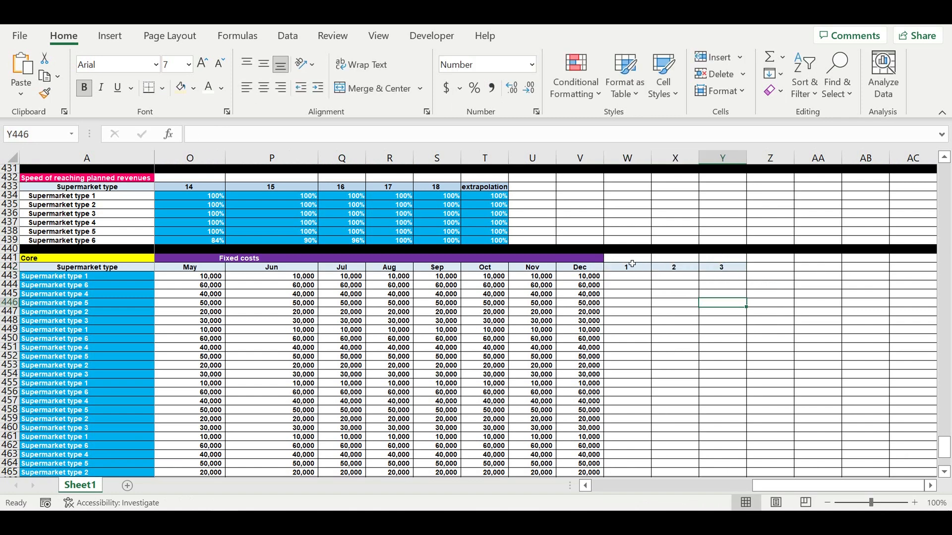
Merge W441:Y441 above the three new Core columns and enter the header "Investment plan"
left_click_drag(632, 260, 722, 258)
left_click(375, 88)
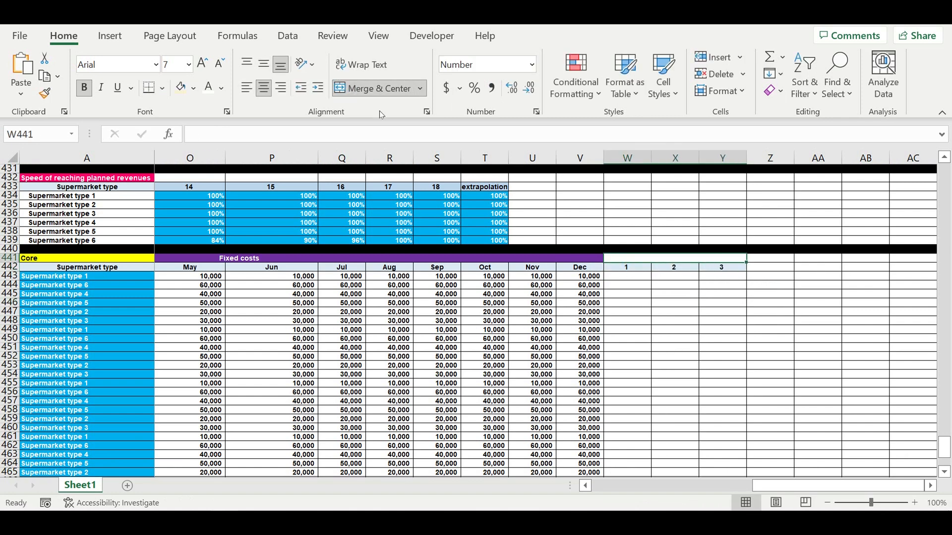
type("Investment plan")
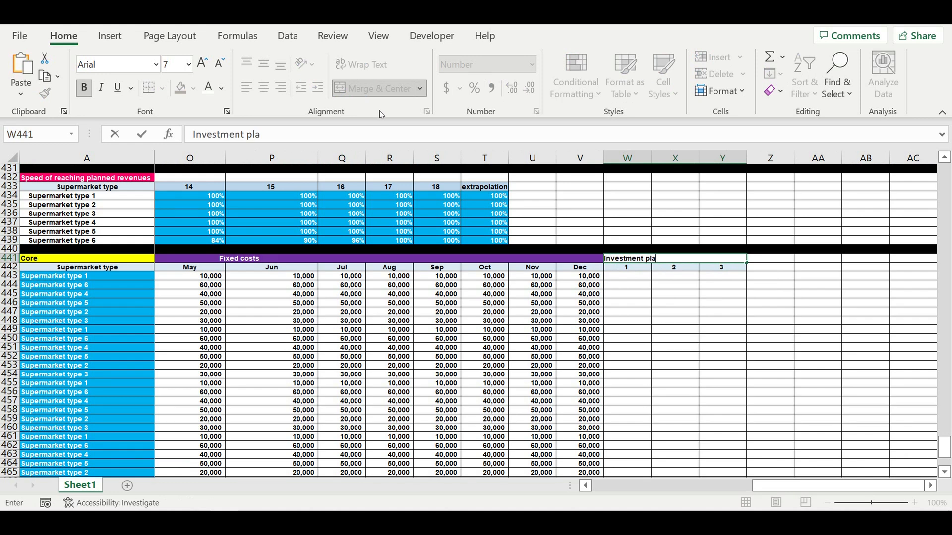
left_click(704, 303)
Center the Investment plan header in W441 and give it an orange fill
left_click(663, 262)
left_click(263, 88)
left_click(193, 89)
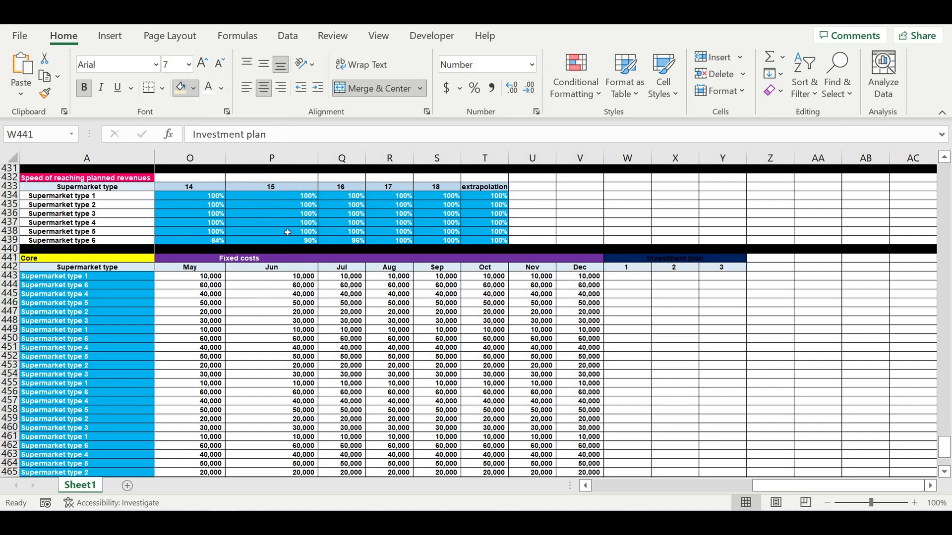
left_click(283, 227)
left_click(194, 89)
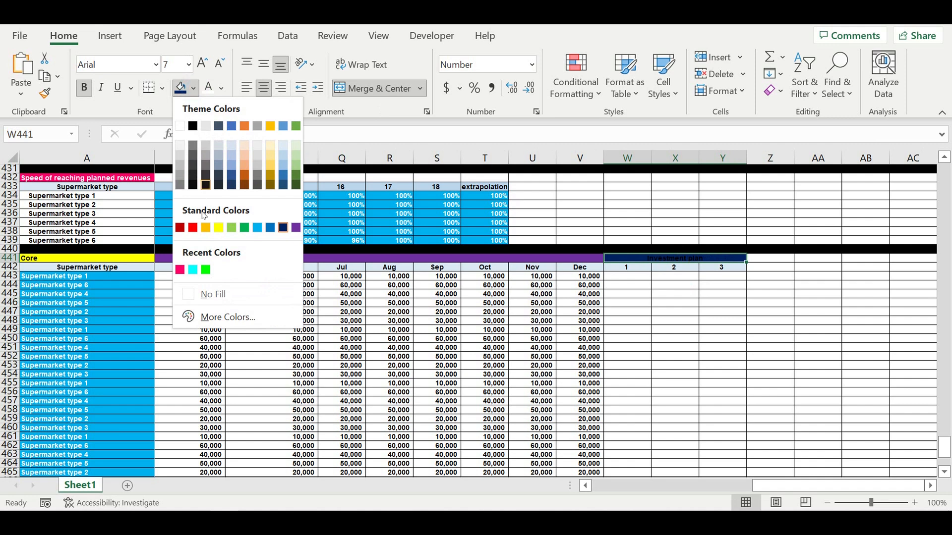
left_click(205, 229)
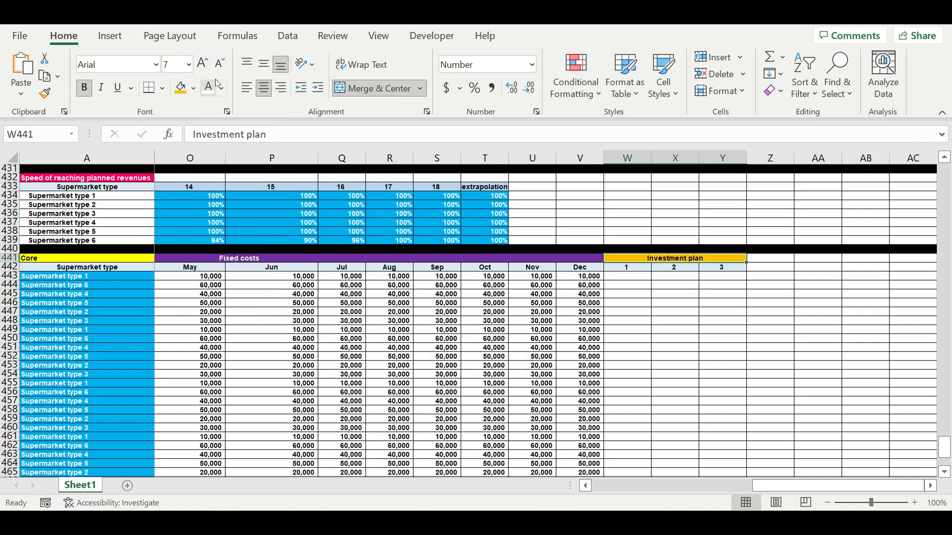
left_click(740, 380)
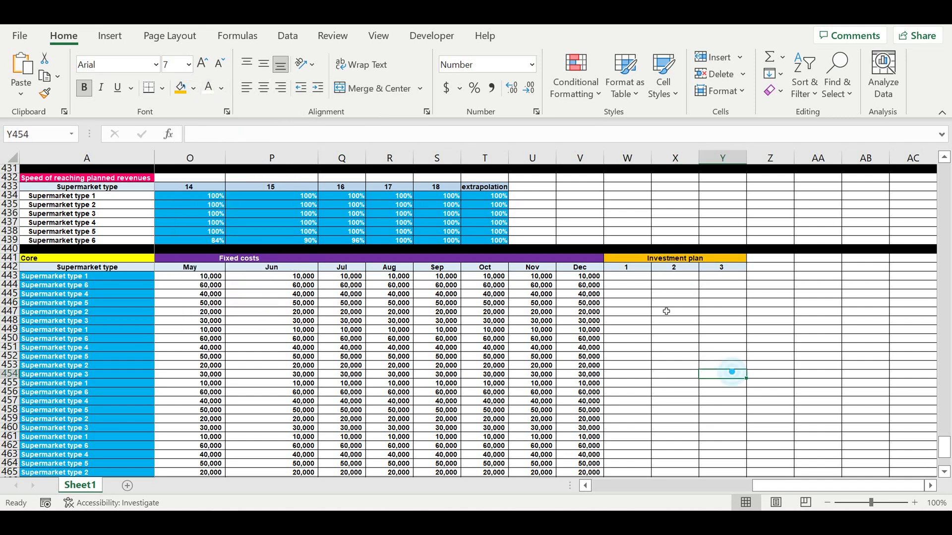
Start a VLOOKUP formula in W443 with the column-locked supermarket type $A443 as the lookup value
left_click(634, 278)
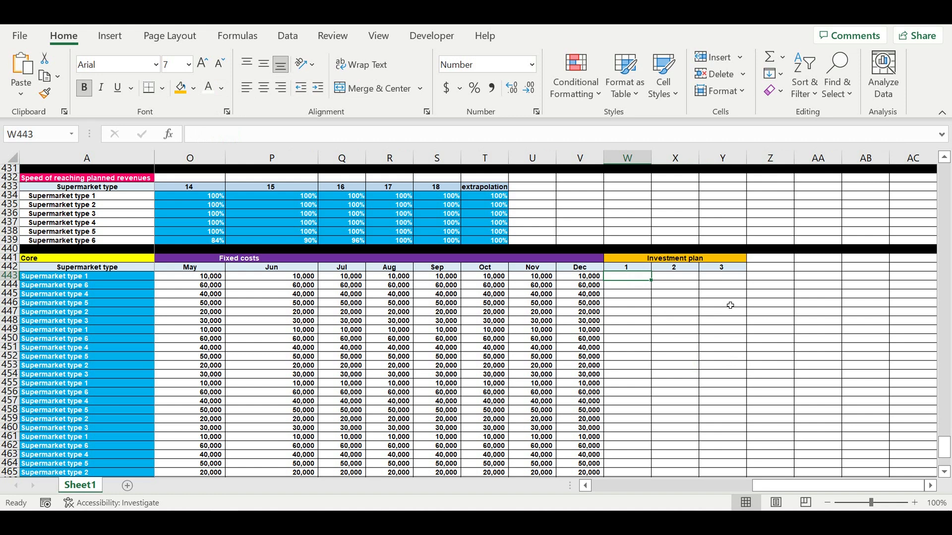
type("=")
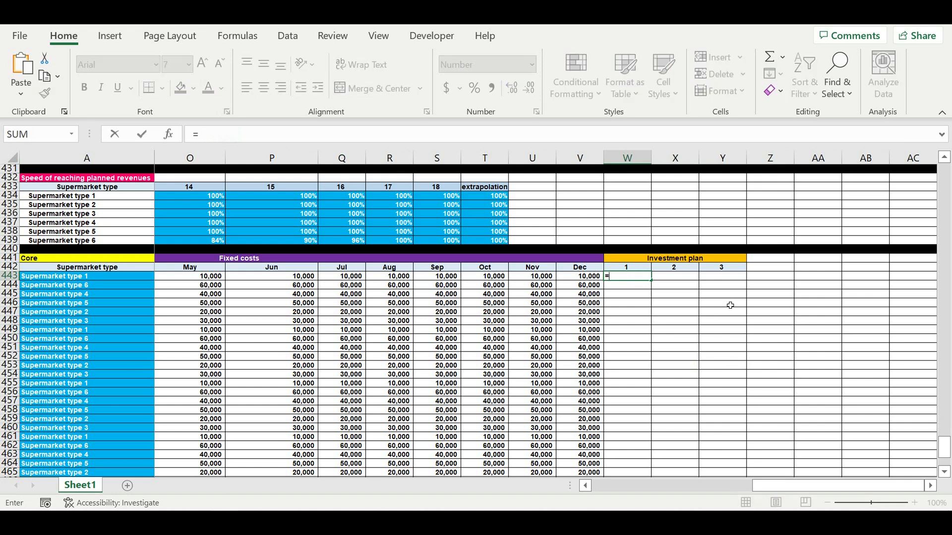
type("vl")
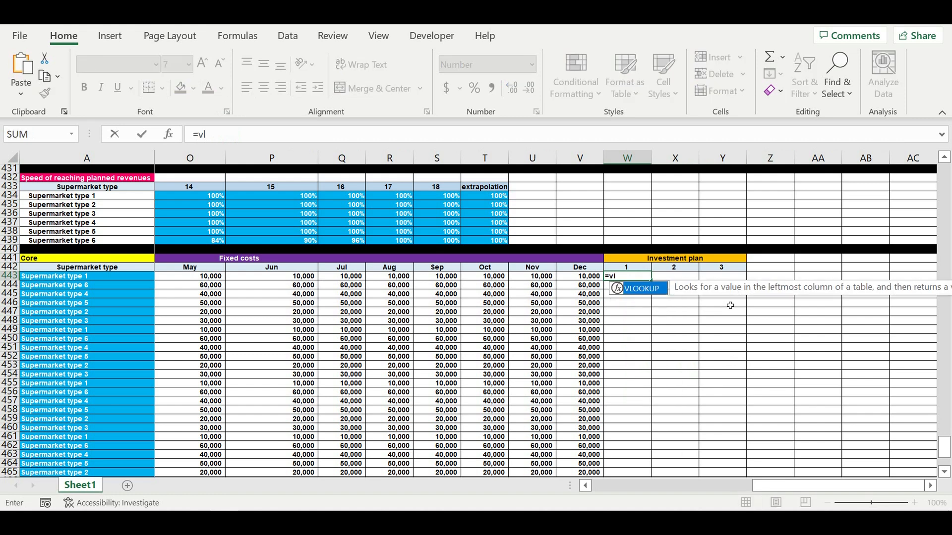
double_click(642, 289)
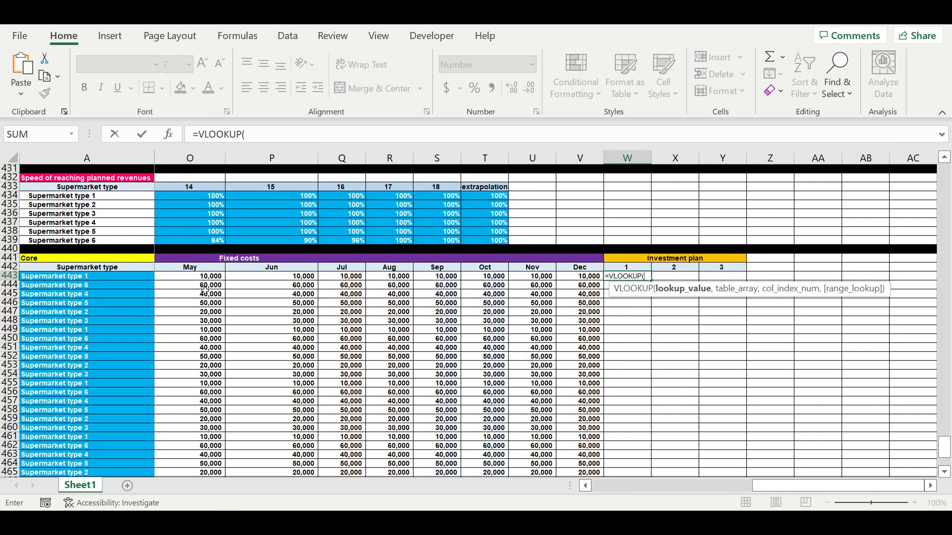
left_click(78, 277)
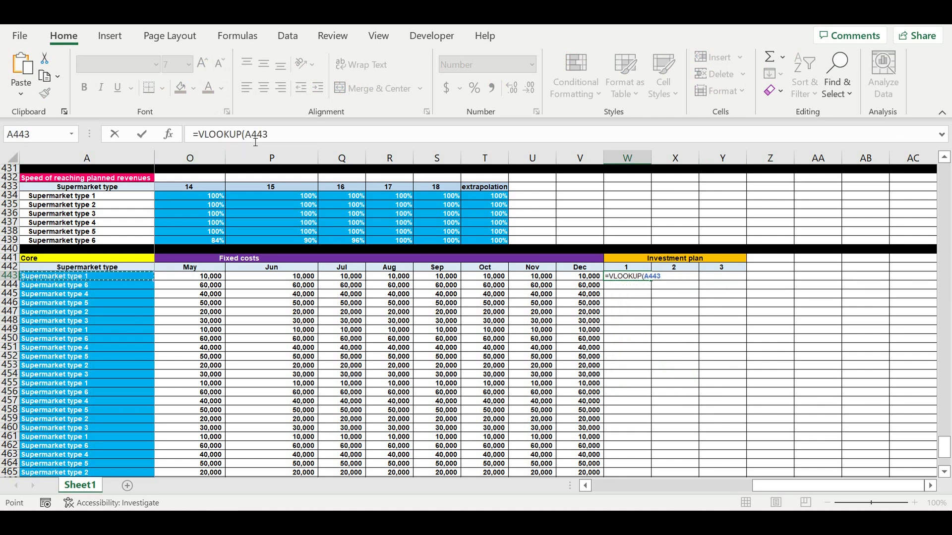
key("Left")
key("Left")
key("Left")
key("Left")
type("$A443")
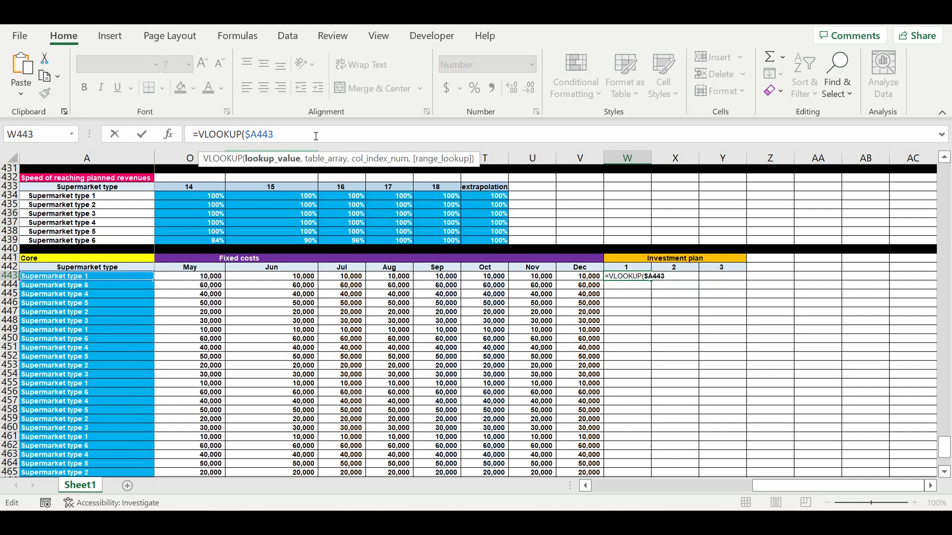
type(",")
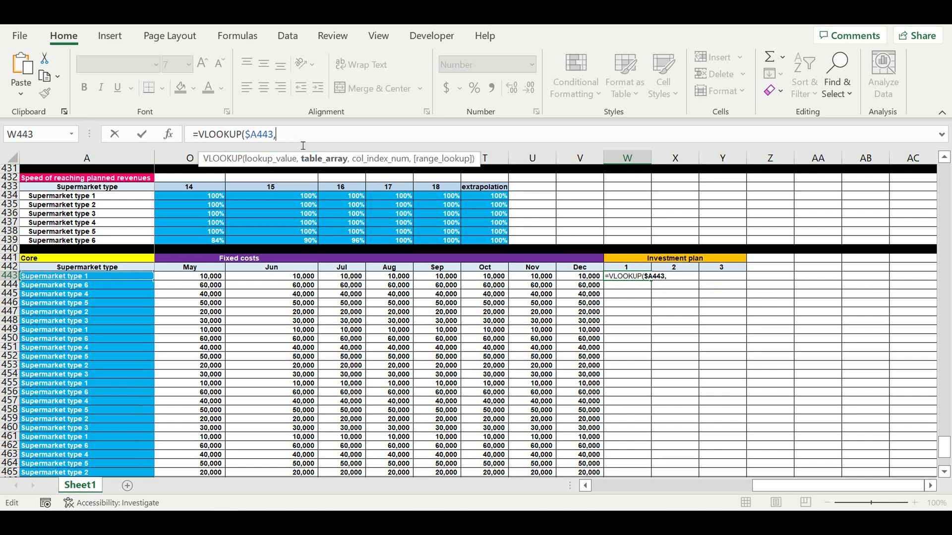
Complete the VLOOKUP with the Investment plans + coeff range $A$425:$D$430, column index 2 and exact match 0
left_click_drag(778, 494, 519, 481)
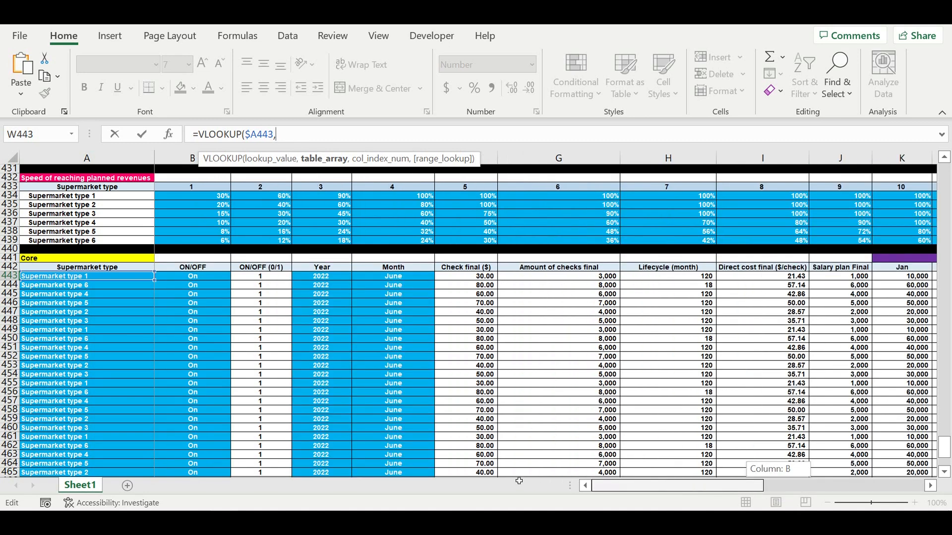
scroll(351, 322, "up", 8)
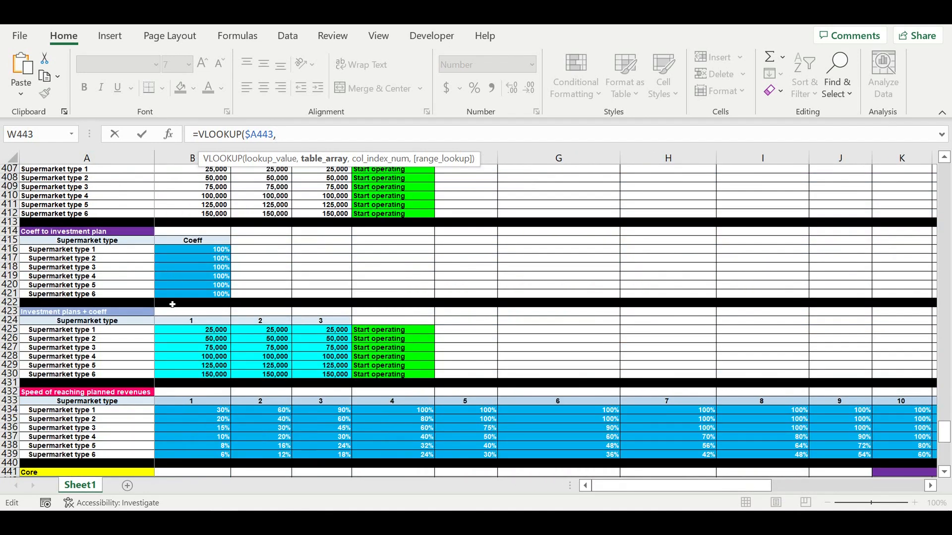
left_click_drag(133, 335, 323, 378)
left_click(284, 140)
type("$A425:D430")
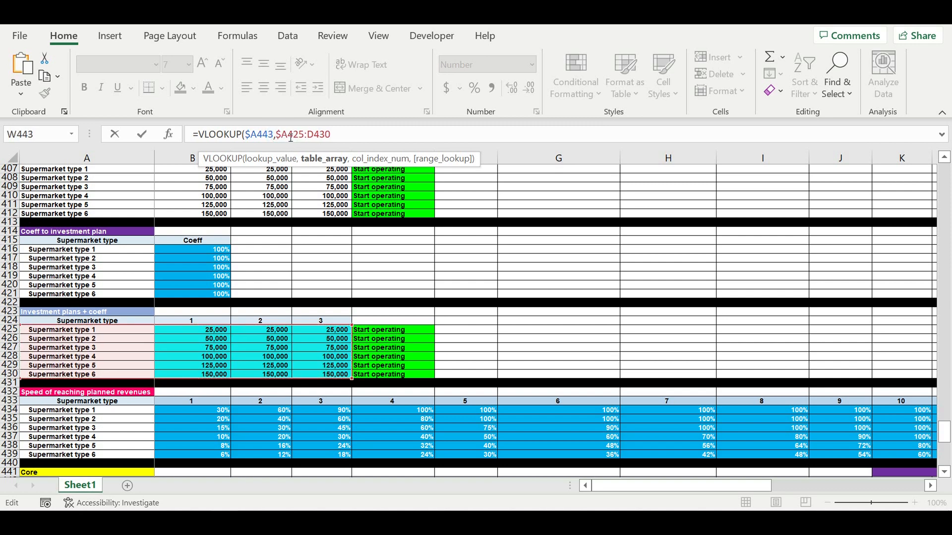
key("Right")
type("$")
left_click(313, 135)
type("$")
key("Right")
type("$")
left_click(363, 137)
type(",2,")
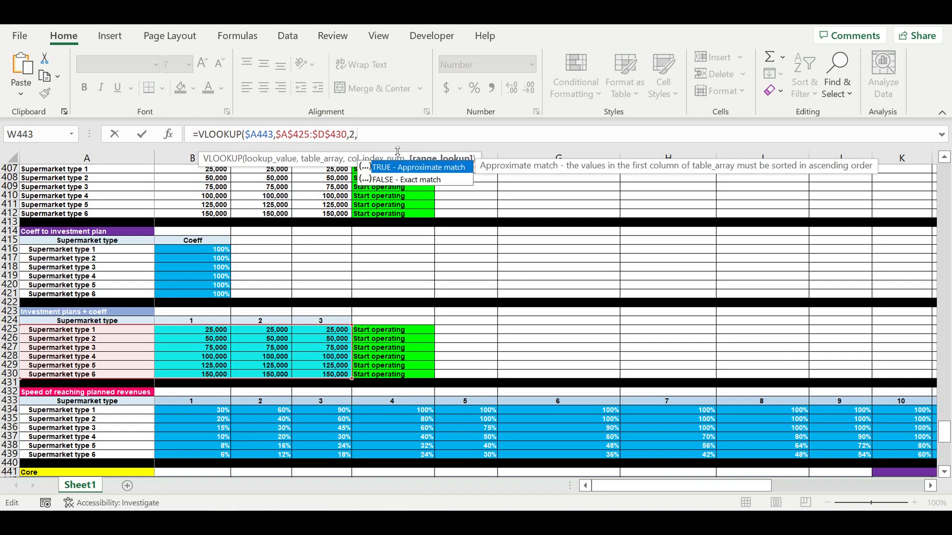
type(")")
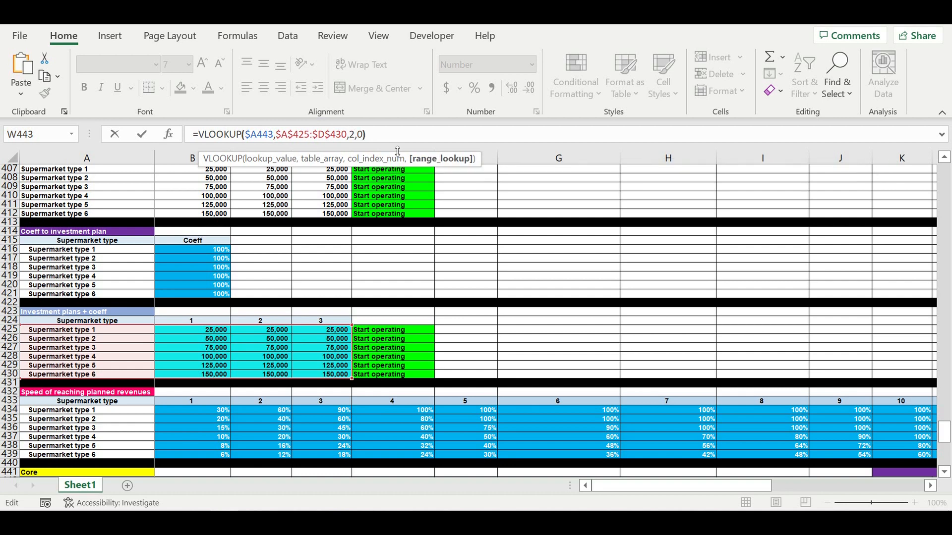
Wrap the W443 lookup in IFERROR with 0 as the fallback value
left_click(199, 133)
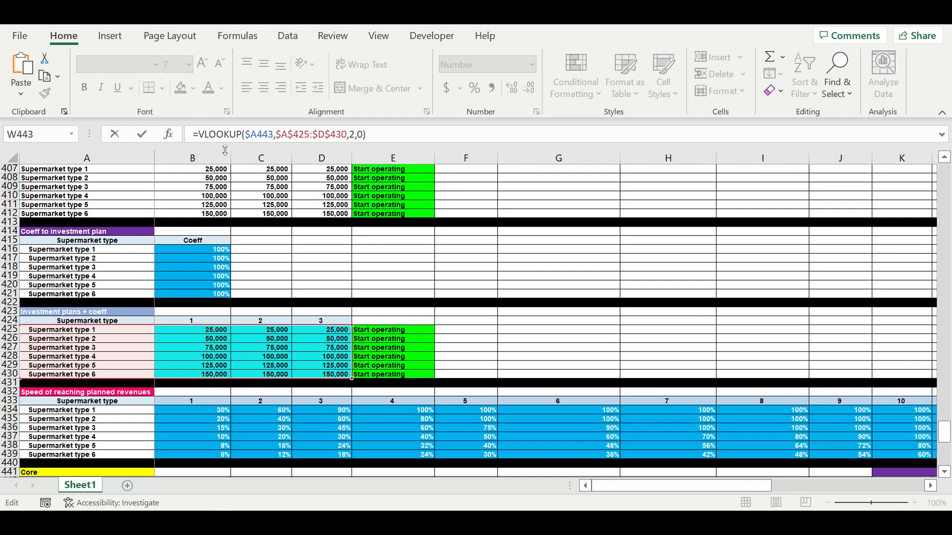
type("if")
left_click(242, 174)
double_click(242, 173)
left_click(432, 137)
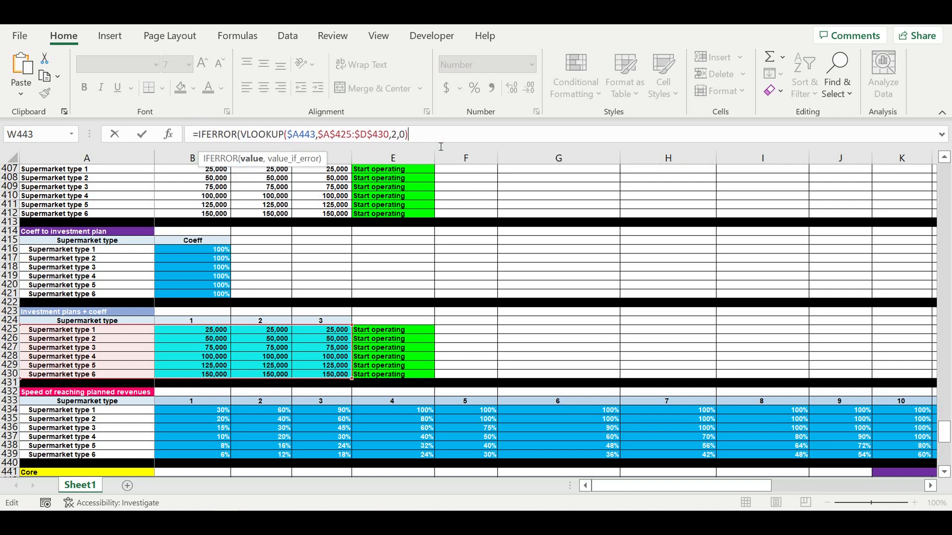
type(",0)")
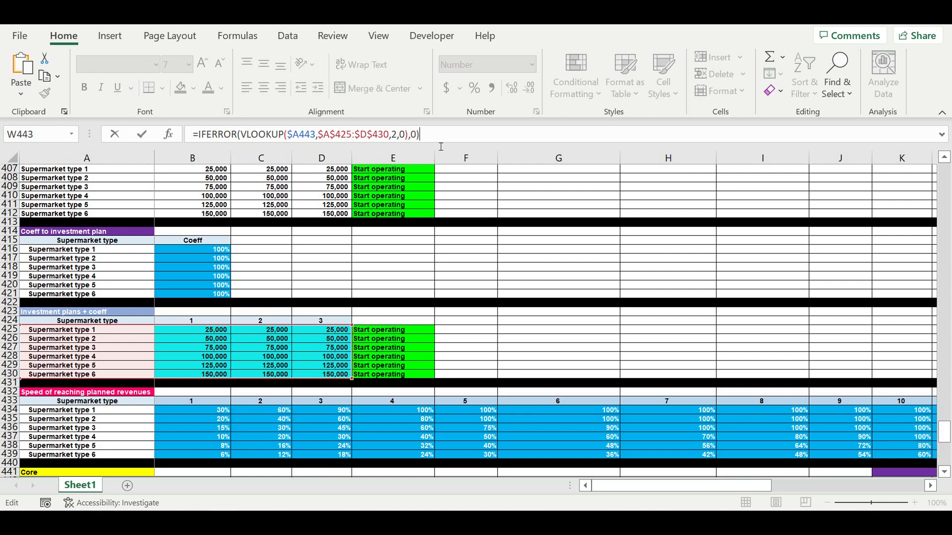
key("Return")
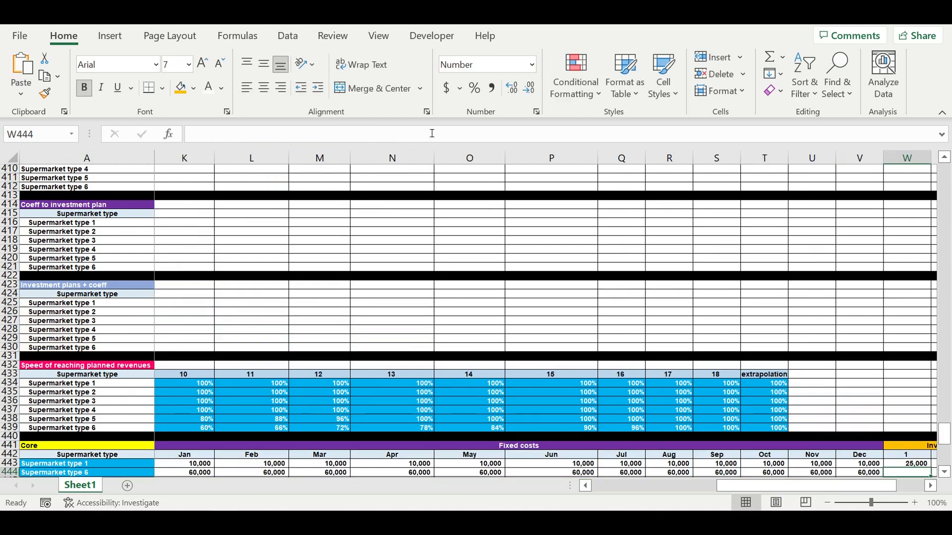
Multiply the W443 formula by the column-locked ON/OFF (0/1) flag $C443
left_click(930, 486)
left_click(859, 464)
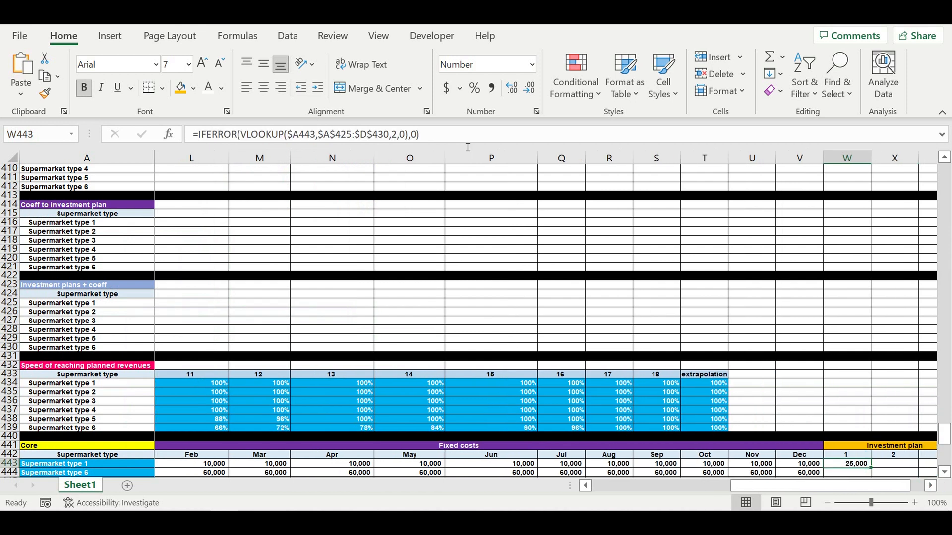
left_click(453, 134)
type("*")
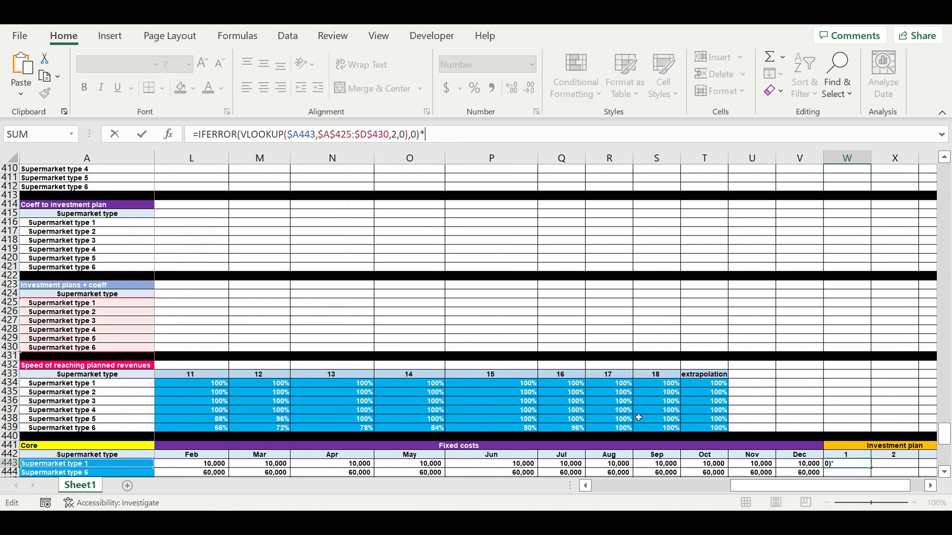
left_click_drag(745, 492, 607, 491)
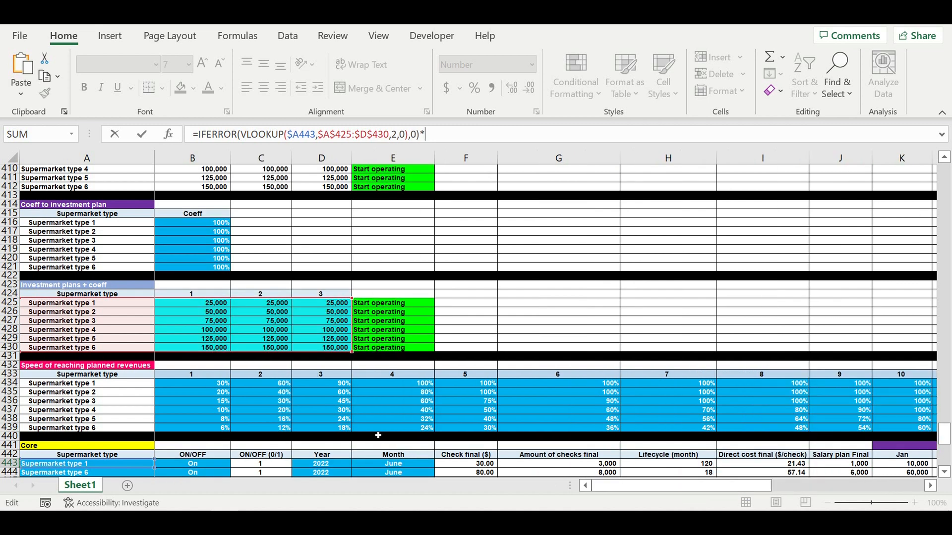
left_click(259, 466)
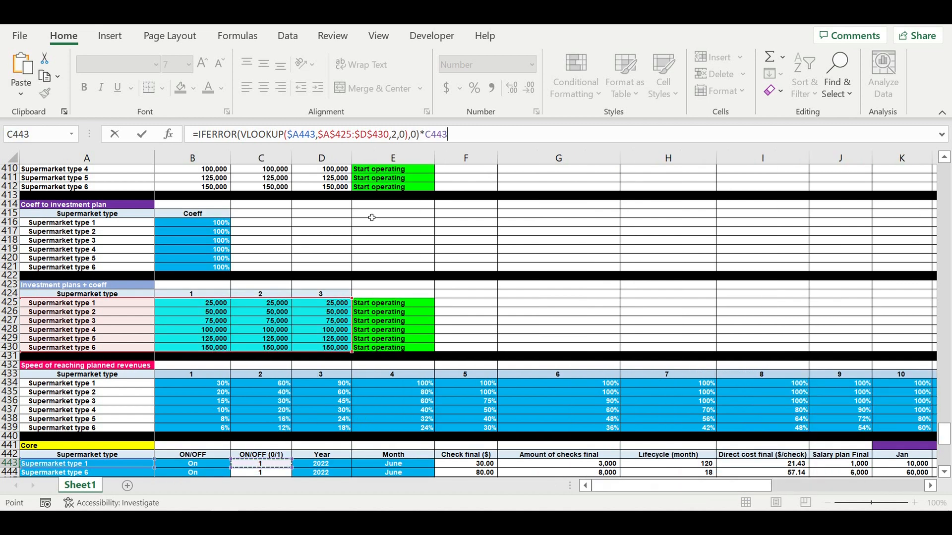
left_click(428, 136)
key("ctrl+Return")
key("Down")
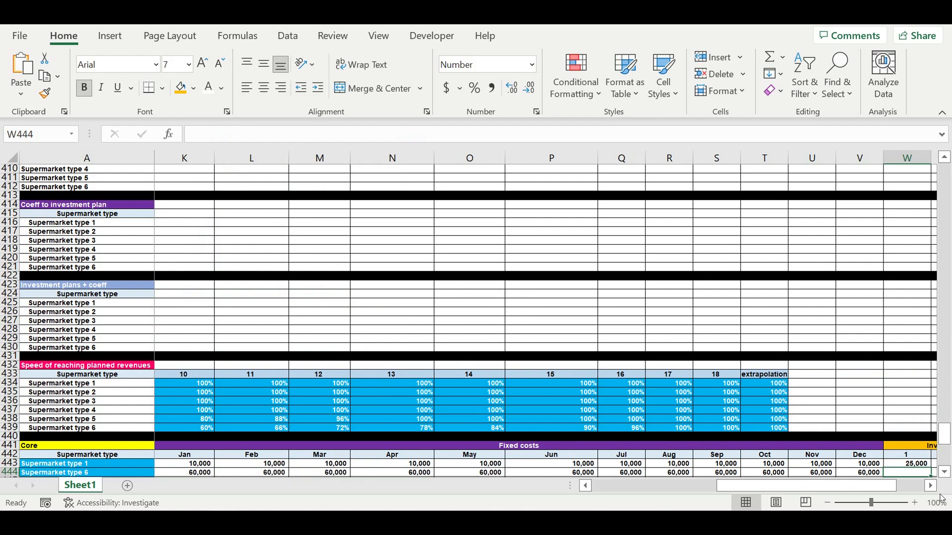
Copy the W443 investment formula across to X443 and Y443
left_click(931, 486)
left_click(931, 486)
left_click(931, 486)
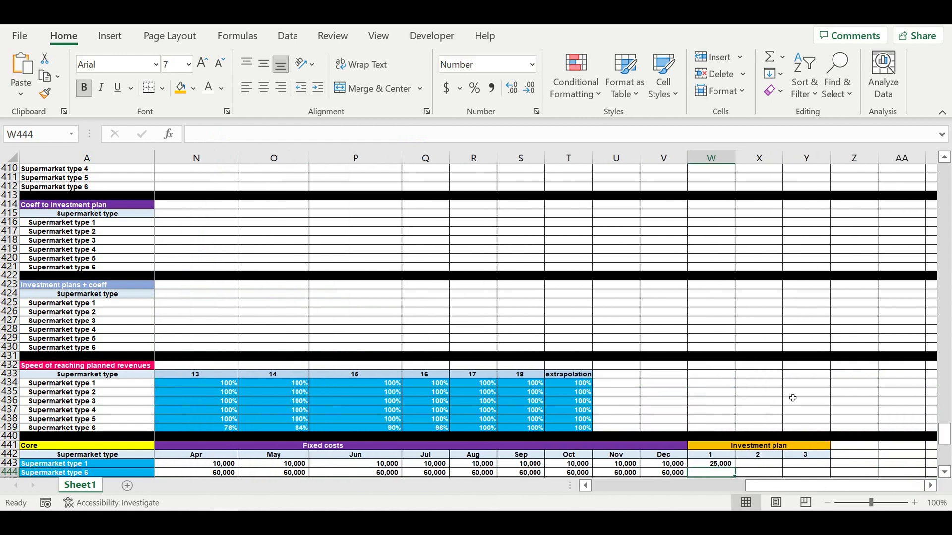
scroll(792, 398, "down", 5)
key("Up")
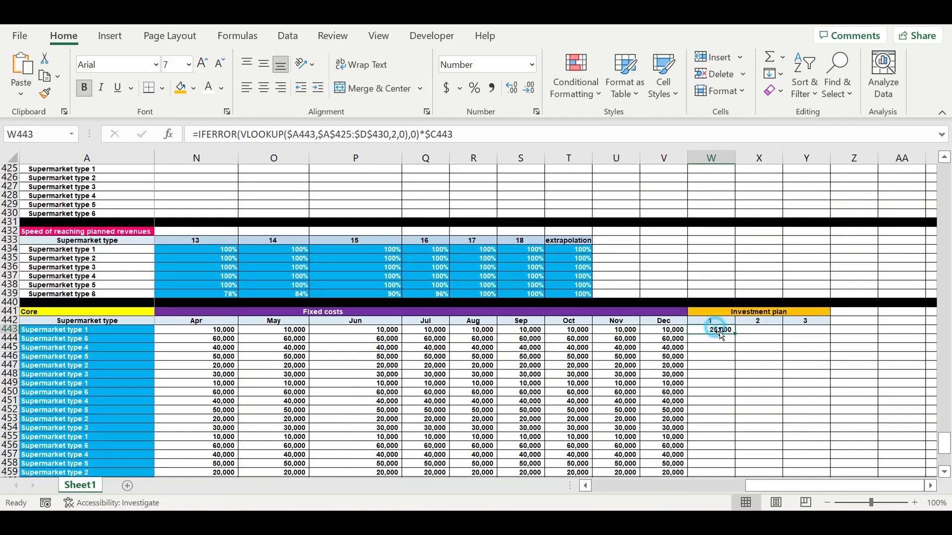
left_click_drag(739, 338, 814, 357)
Set the VLOOKUP column index in X443 to 3
left_click(762, 331)
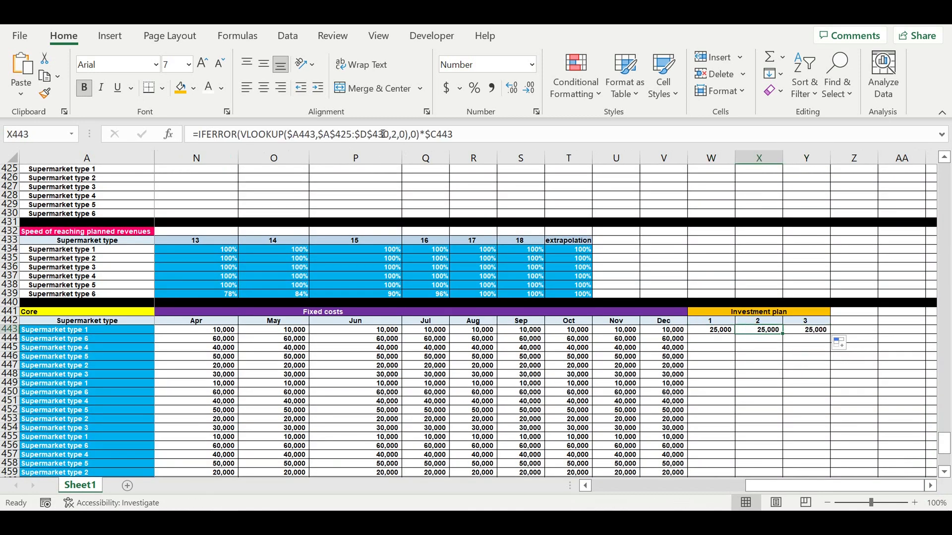
double_click(394, 134)
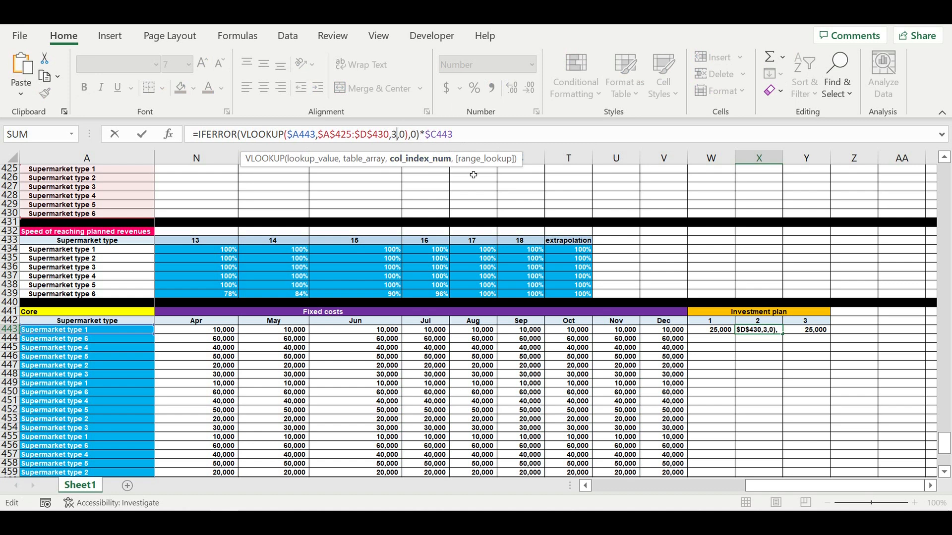
type("3")
key("Return")
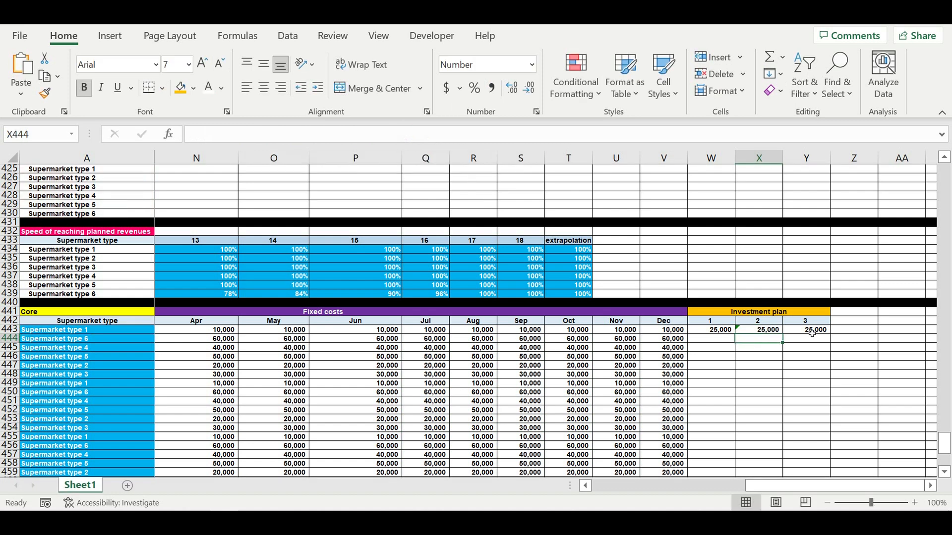
Set the VLOOKUP column index in Y443 to 4 and check the formula's references against the investment plans table
left_click(811, 331)
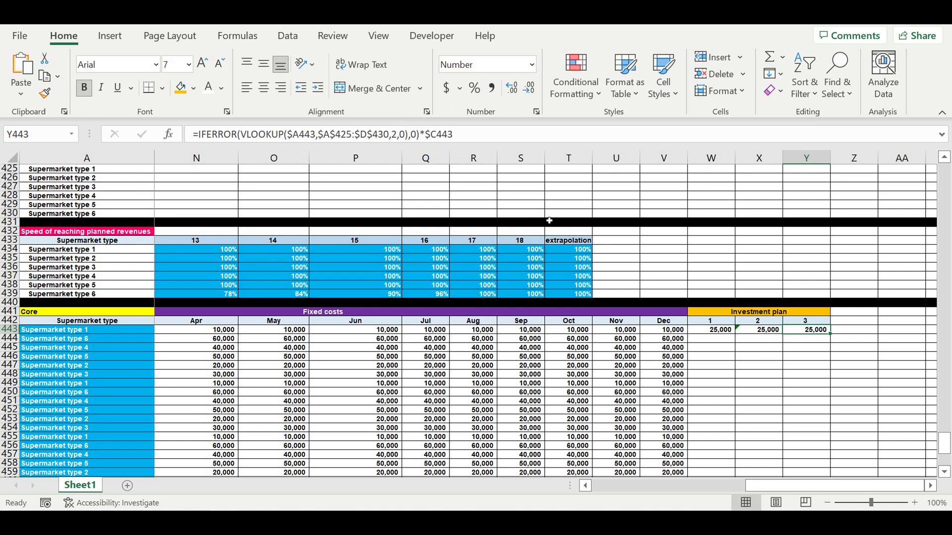
double_click(395, 135)
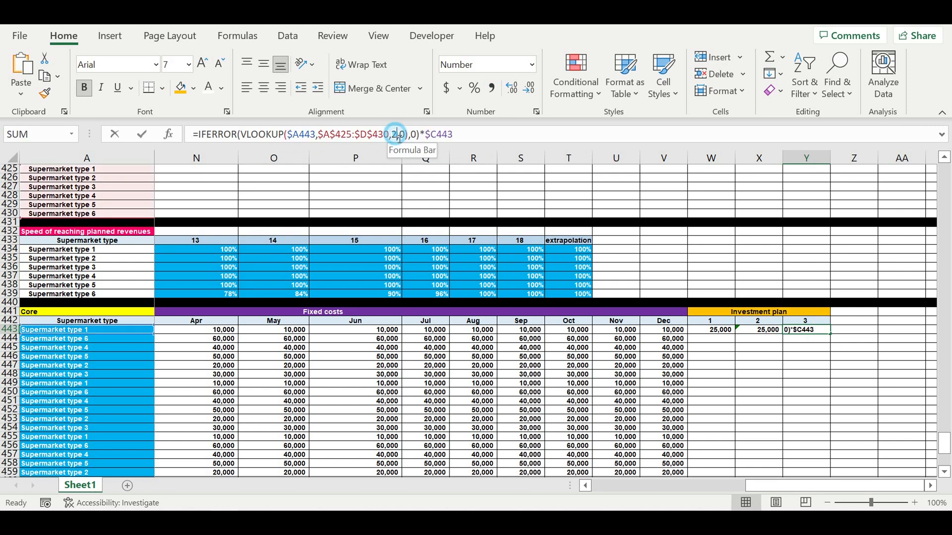
type("4")
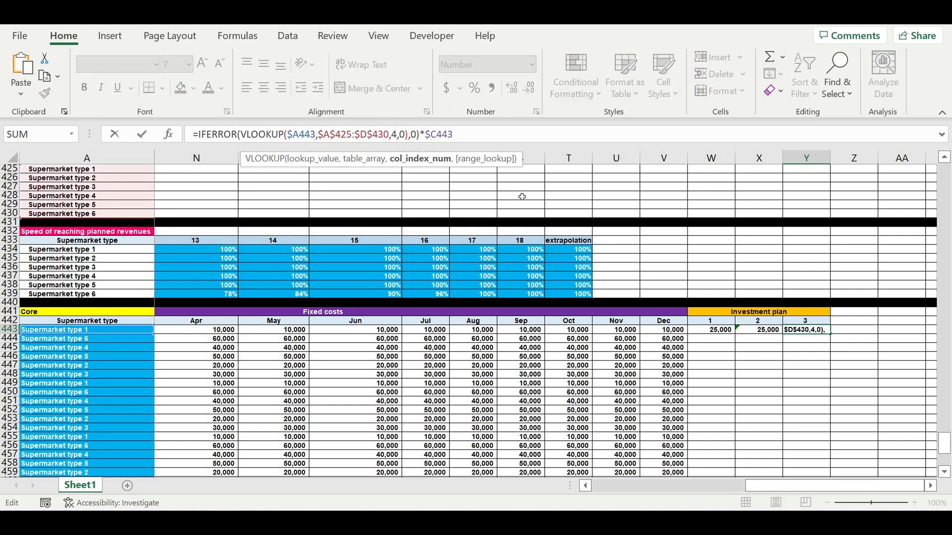
key("Return")
left_click(817, 331)
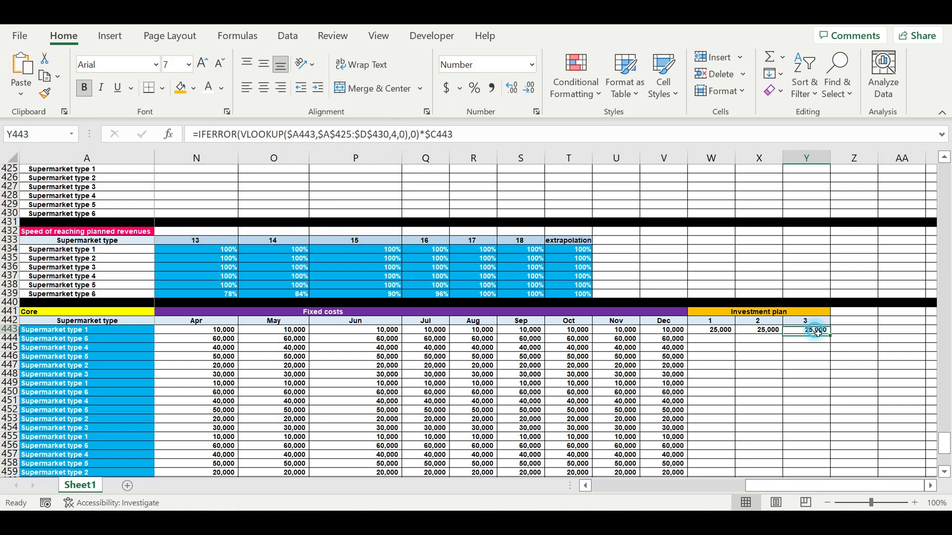
left_click(431, 136)
left_click_drag(787, 486, 550, 481)
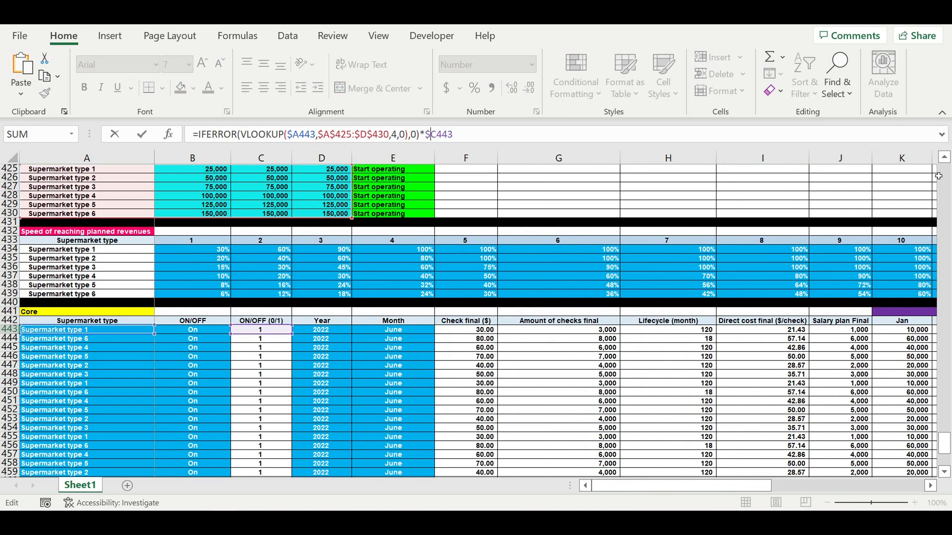
left_click(944, 158)
left_click(944, 158)
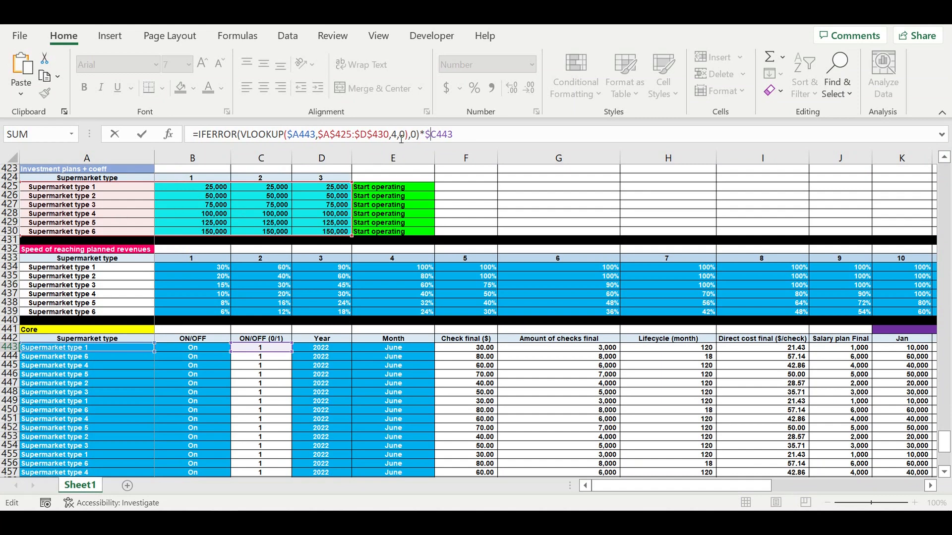
key("Return")
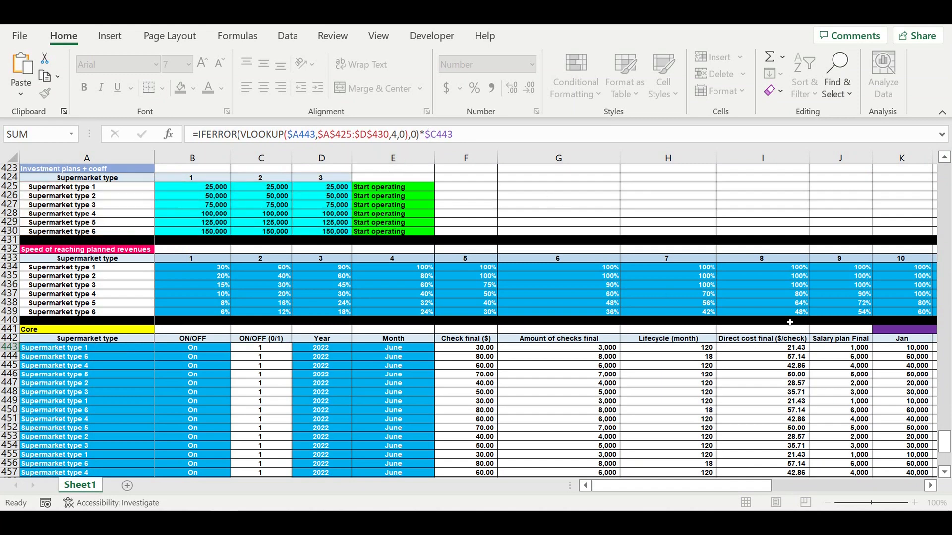
Fill the three Investment plan formulas from W443:Y443 down to row 472, the last supermarket row of the Core table
left_click_drag(784, 350, 851, 422)
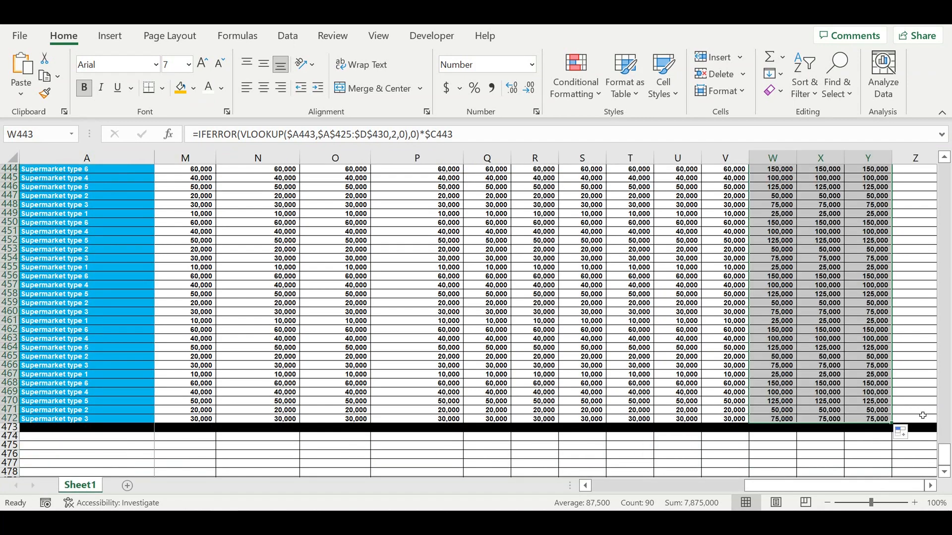
left_click_drag(945, 454, 946, 164)
scroll(886, 310, "down", 11)
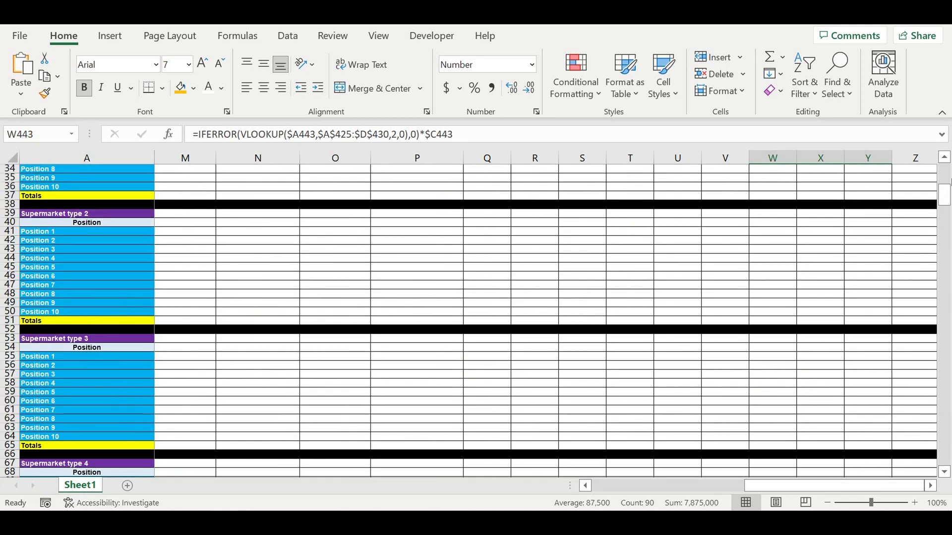
left_click_drag(946, 200, 944, 437)
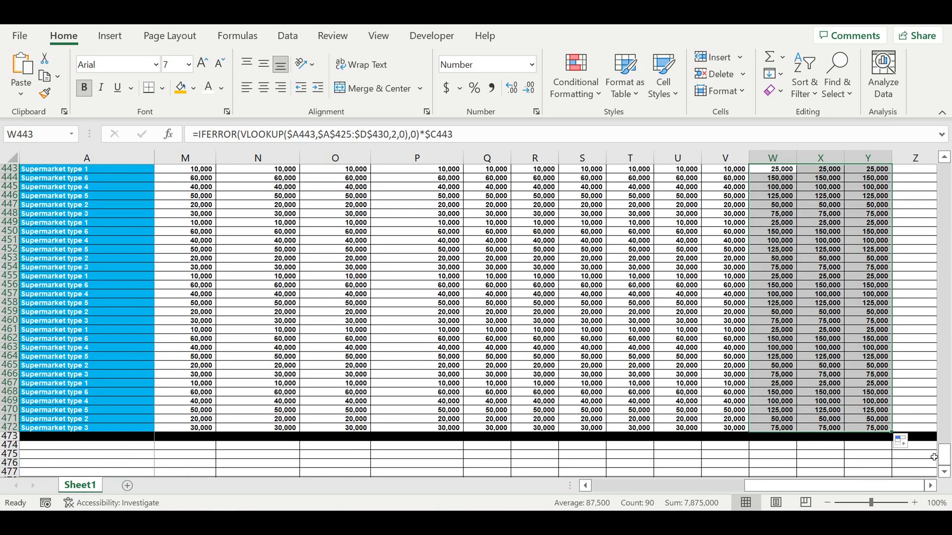
scroll(891, 341, "up", 5)
left_click(868, 357)
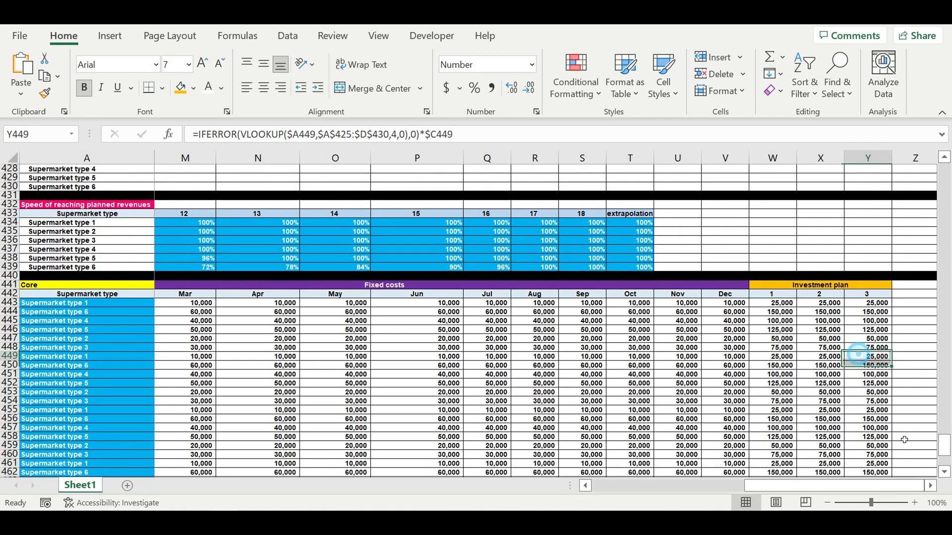
Copy the formatted header cell Y442 into Z442 to start a new block of columns
left_click(932, 486)
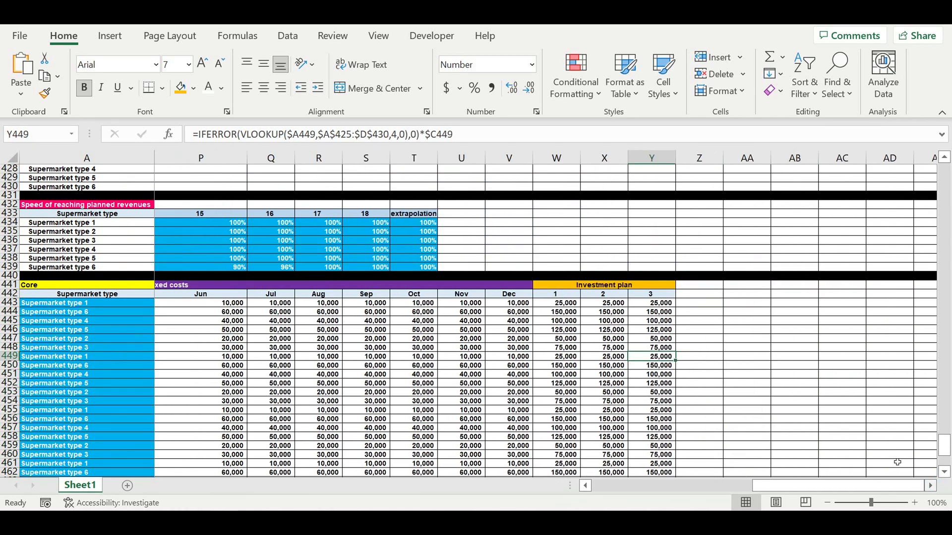
left_click(721, 339)
left_click(666, 296)
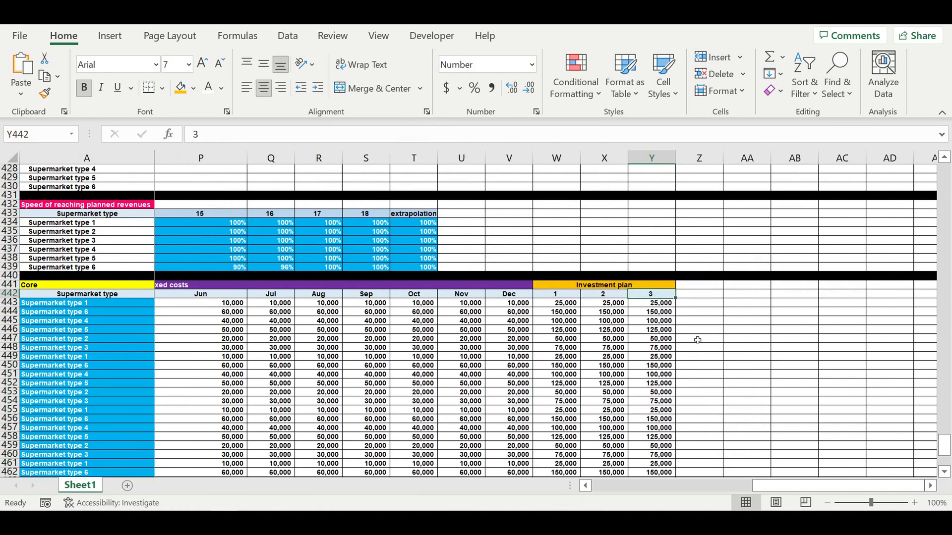
left_click_drag(678, 302, 718, 303)
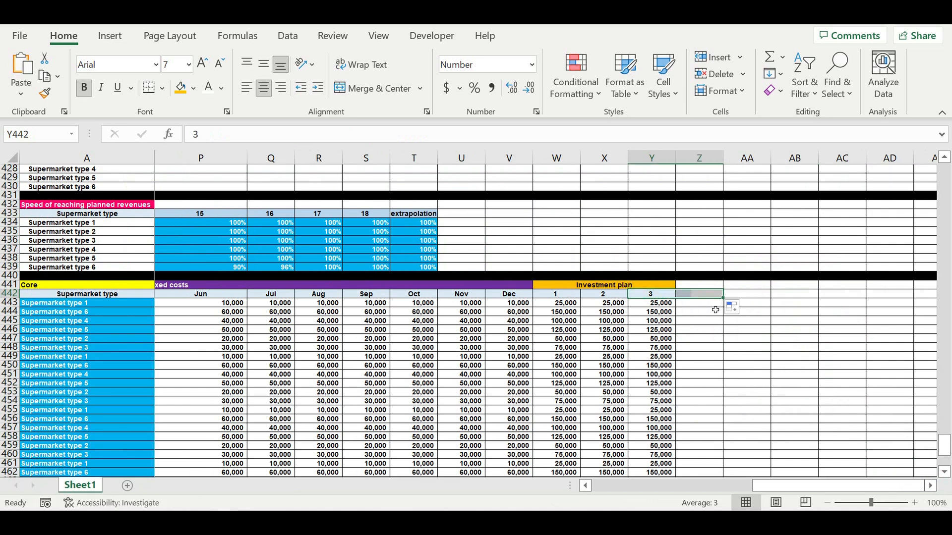
left_click(706, 321)
Link header Z442 to the first month number of the Speed of reaching planned revenues table with =B433
left_click(705, 293)
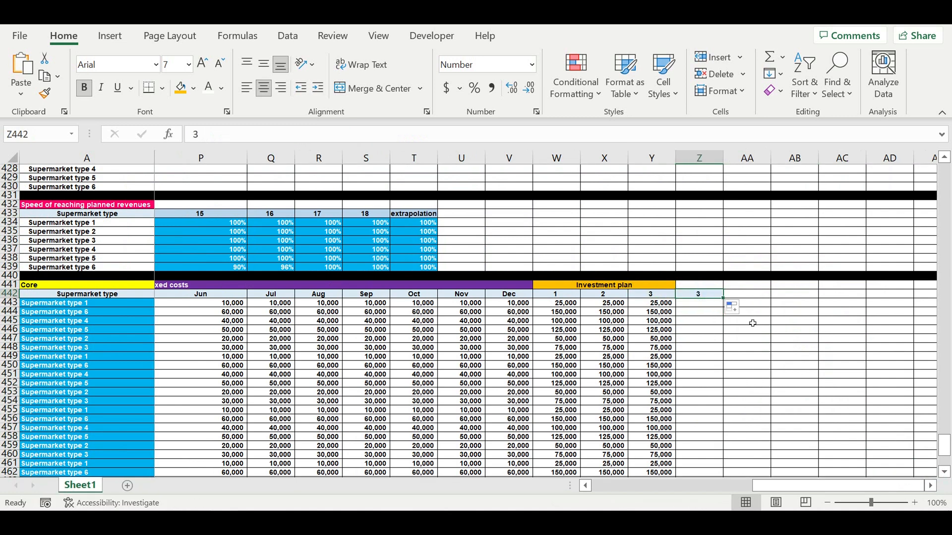
type("=")
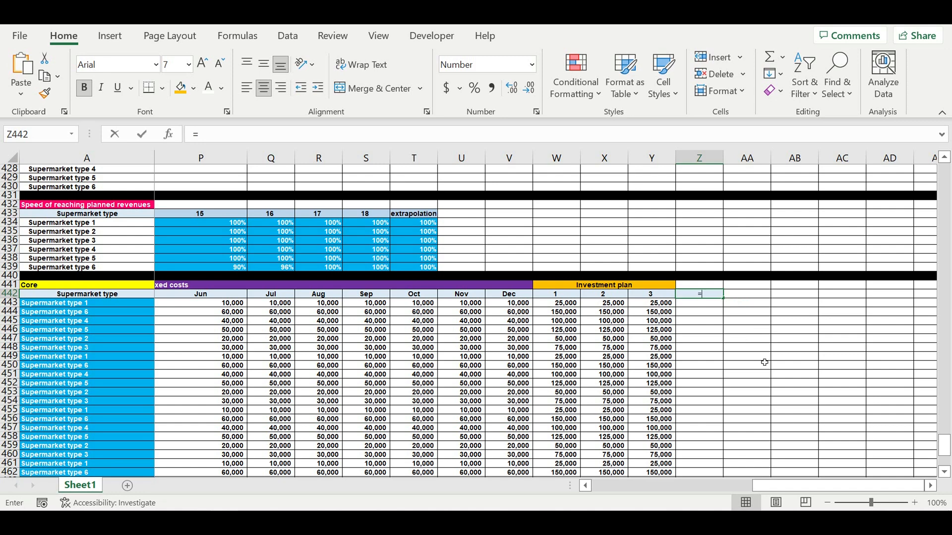
left_click_drag(802, 487, 392, 483)
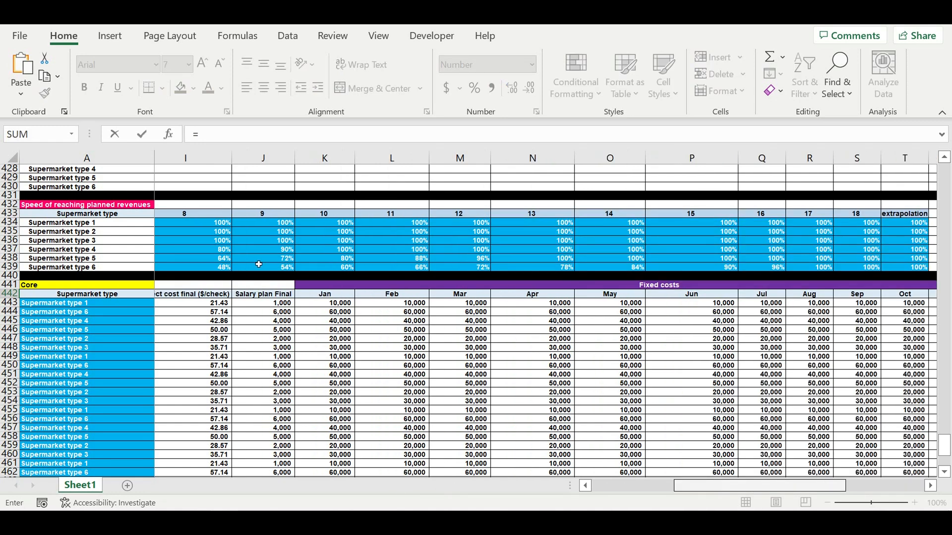
left_click(189, 214)
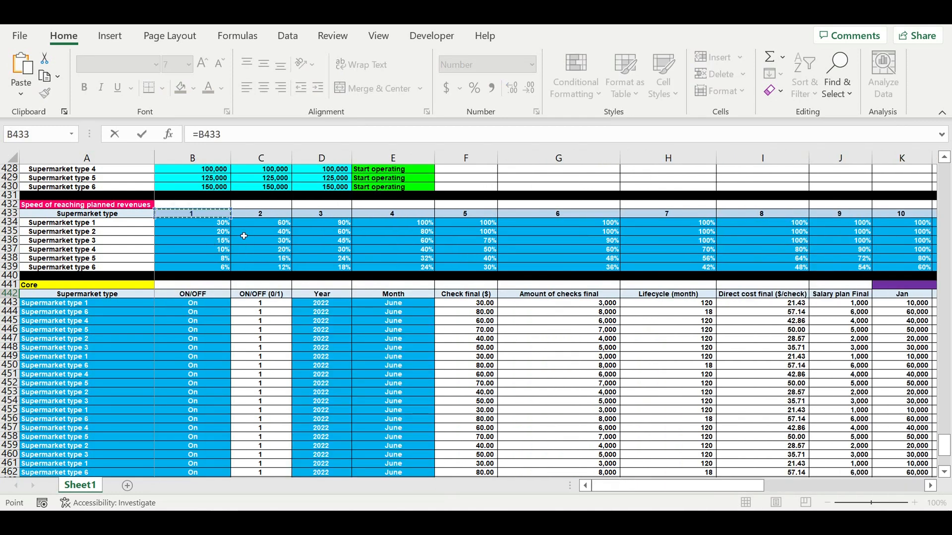
key("Return")
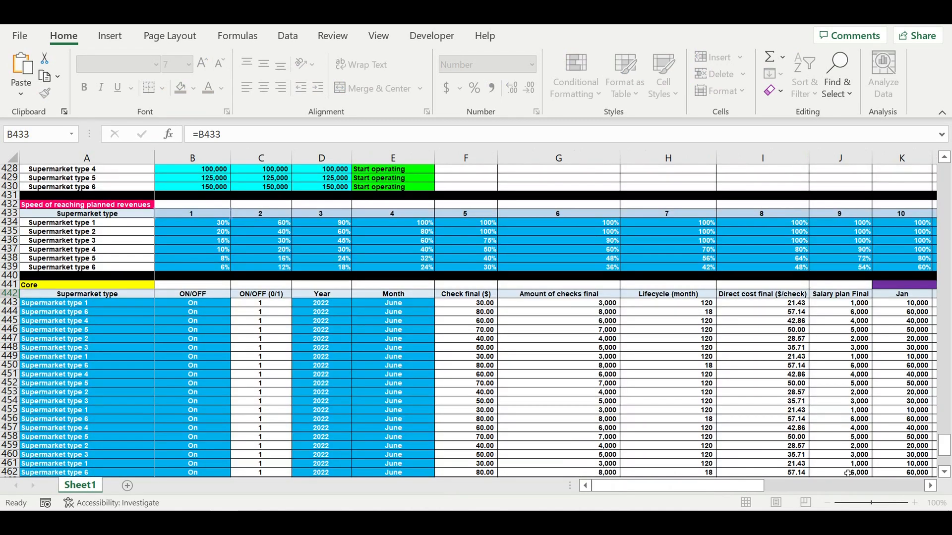
Copy the linked header in Z442 across the row through column AR
left_click(931, 486)
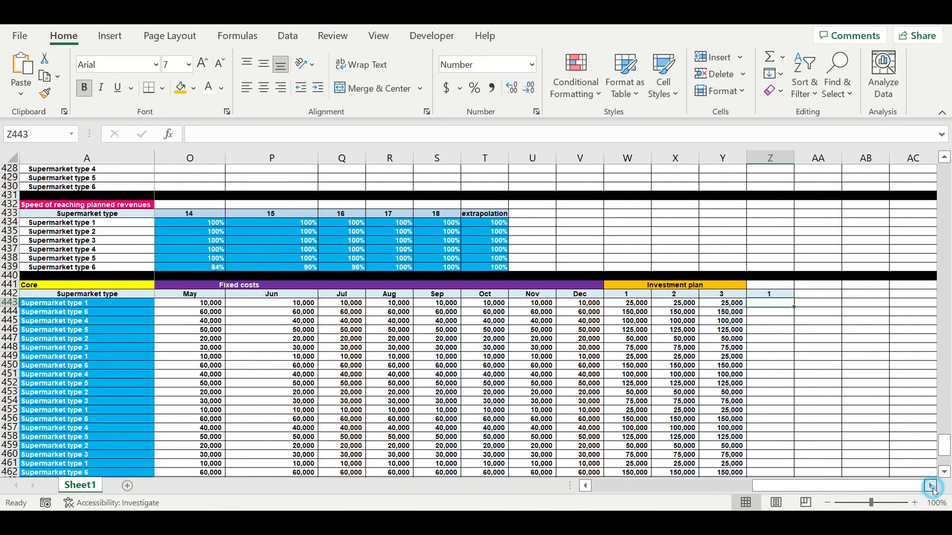
left_click(615, 296)
left_click_drag(630, 298, 911, 309)
left_click(931, 486)
left_click(930, 486)
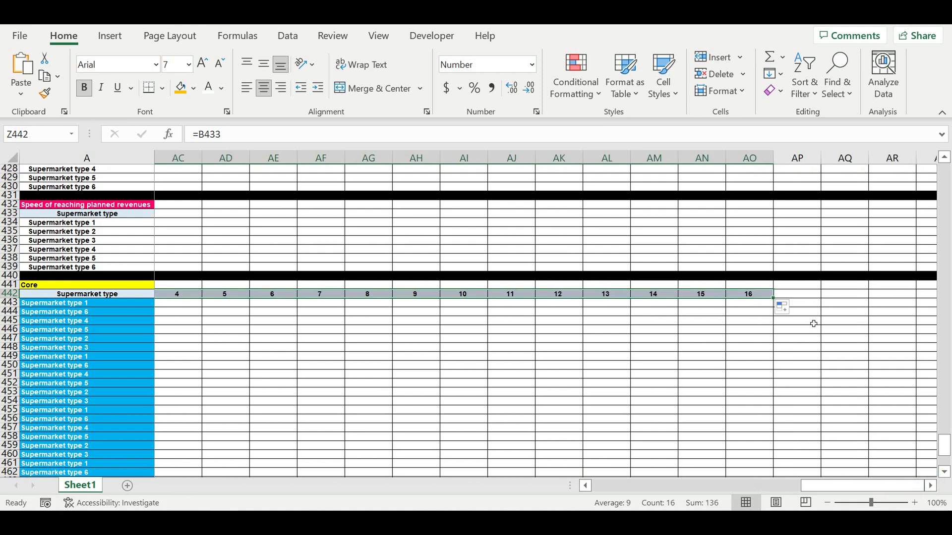
left_click_drag(777, 303, 97, 246)
left_click(884, 327)
Merge and center Z441:AR441 and link it to the Speed of reaching planned revenues title with =A432
left_click_drag(332, 284, 699, 289)
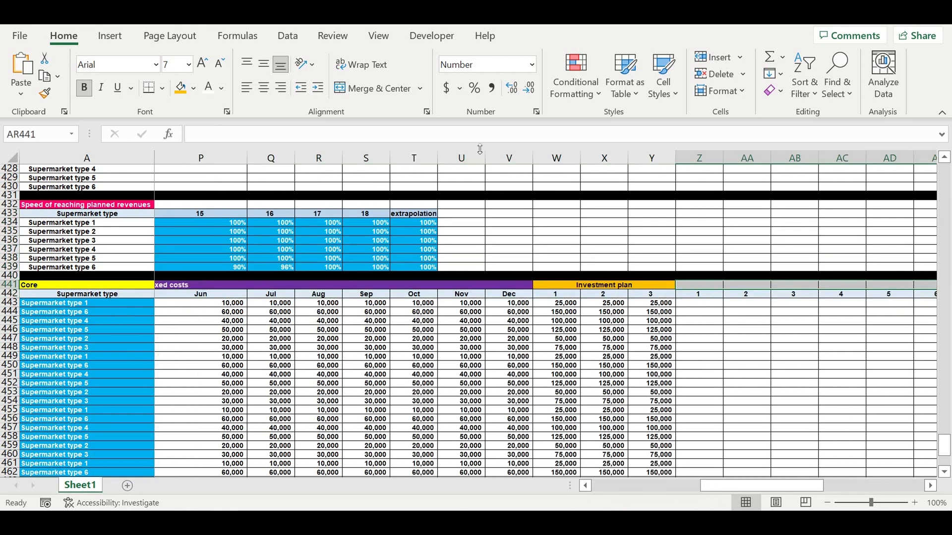
left_click(375, 88)
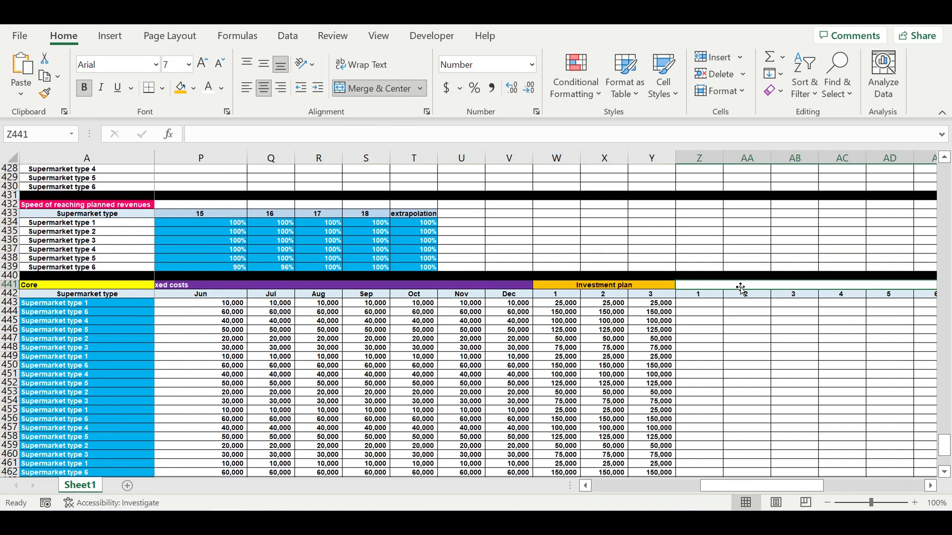
type("=")
left_click_drag(756, 487, 644, 487)
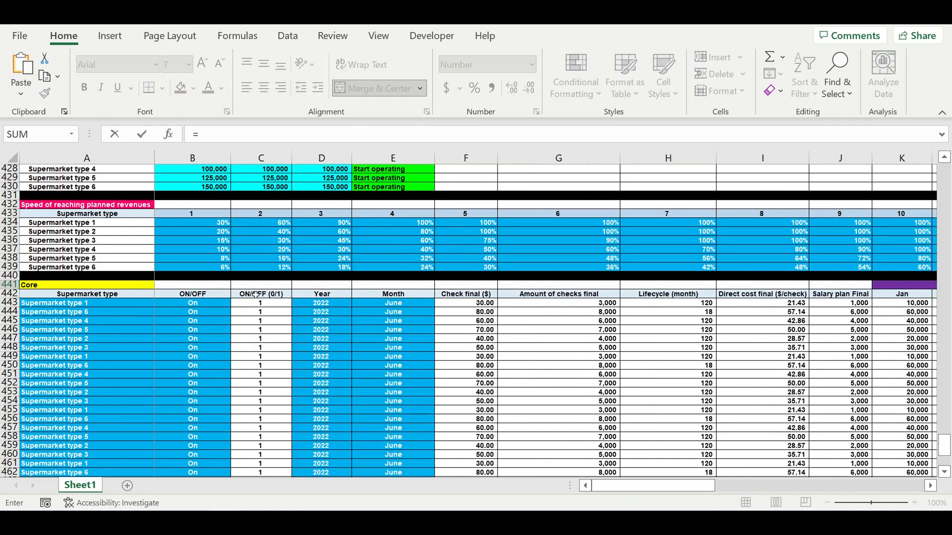
left_click(51, 208)
key("Return")
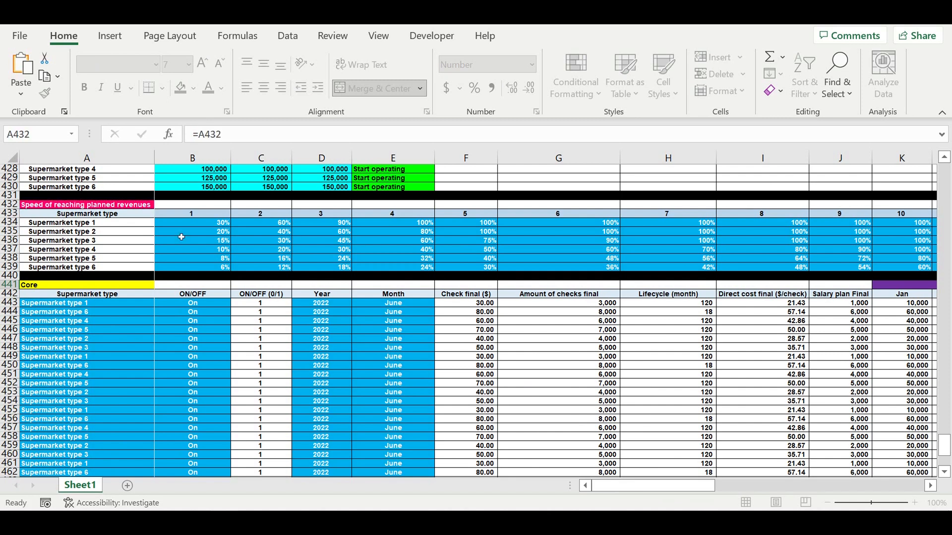
Give the merged Speed of reaching planned revenues heading in row 441 a dark brown fill and white text
left_click(885, 281)
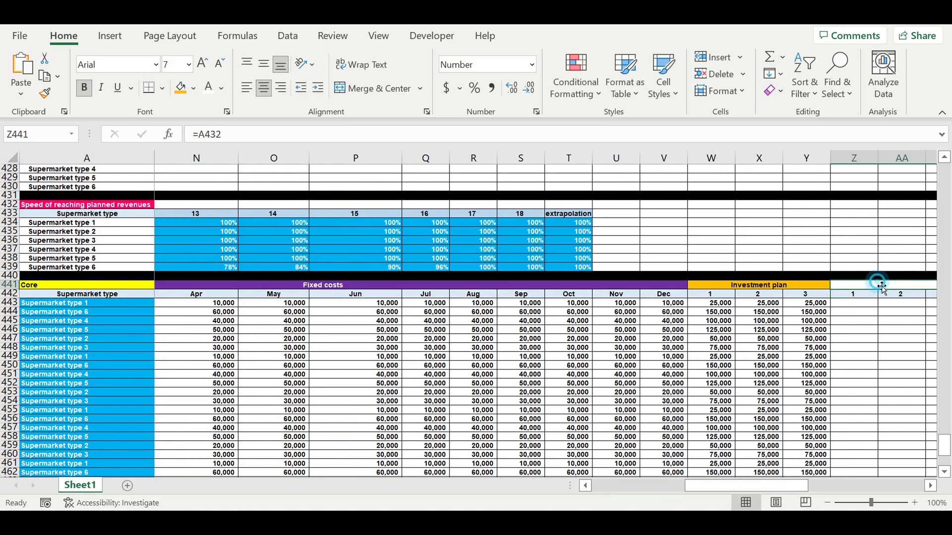
left_click(193, 88)
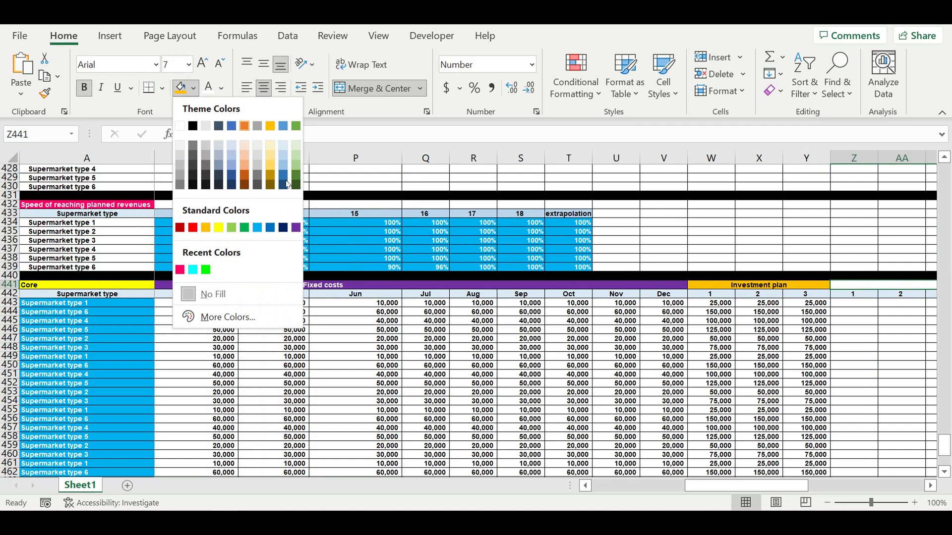
left_click(244, 185)
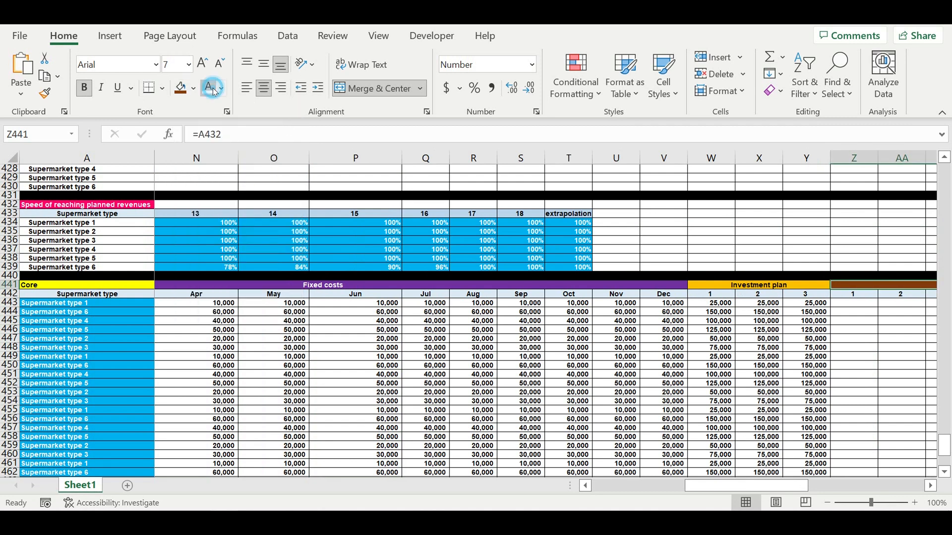
left_click(738, 395)
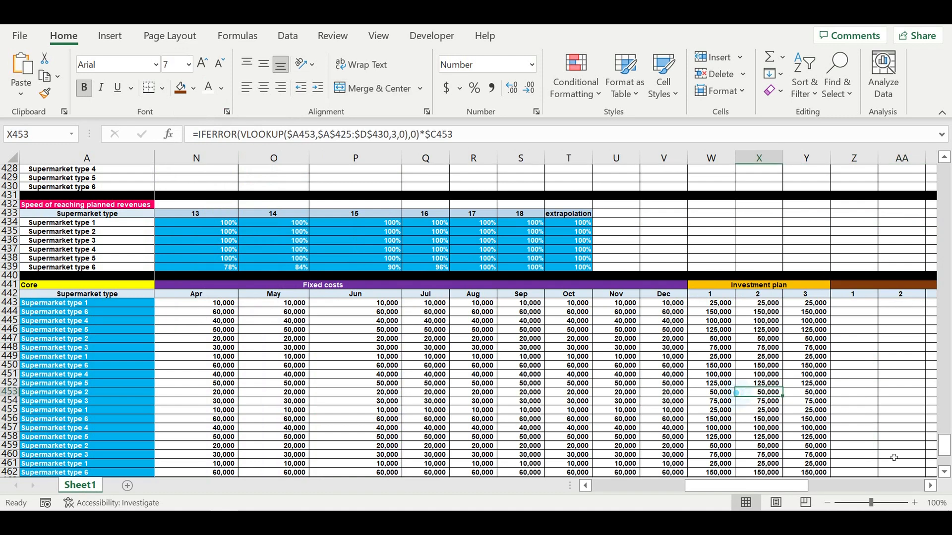
left_click(931, 486)
left_click(930, 486)
left_click(931, 486)
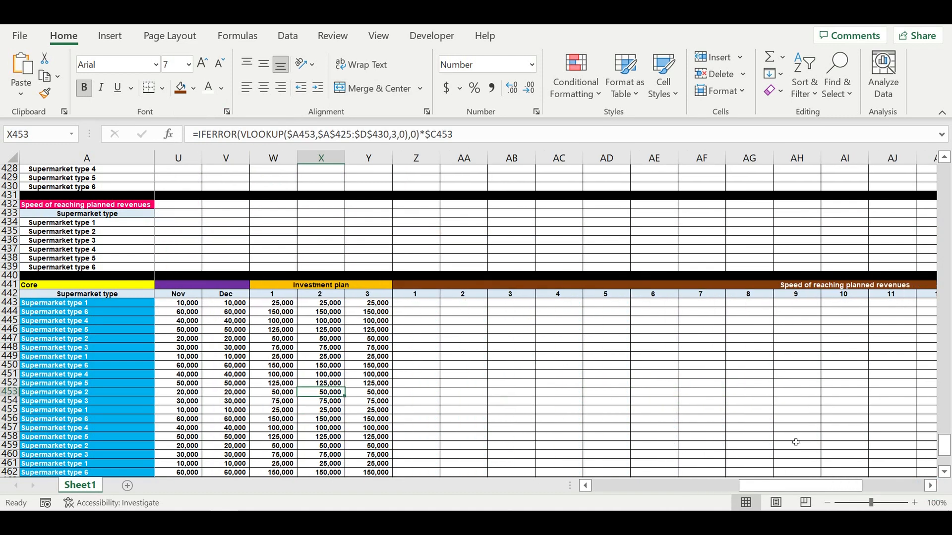
Enter 2 in B432 as the lookup column number above the first month of the Speed of reaching planned revenues table
left_click_drag(838, 491, 799, 492)
left_click(182, 206)
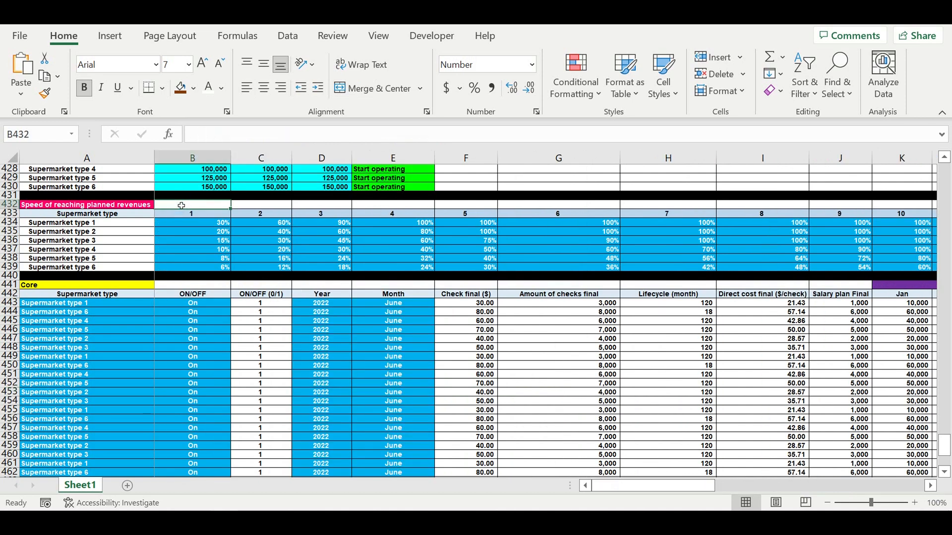
type("2")
left_click(258, 231)
Enter =B432+1 in C432 and center the numbers in B432:C432
left_click(273, 206)
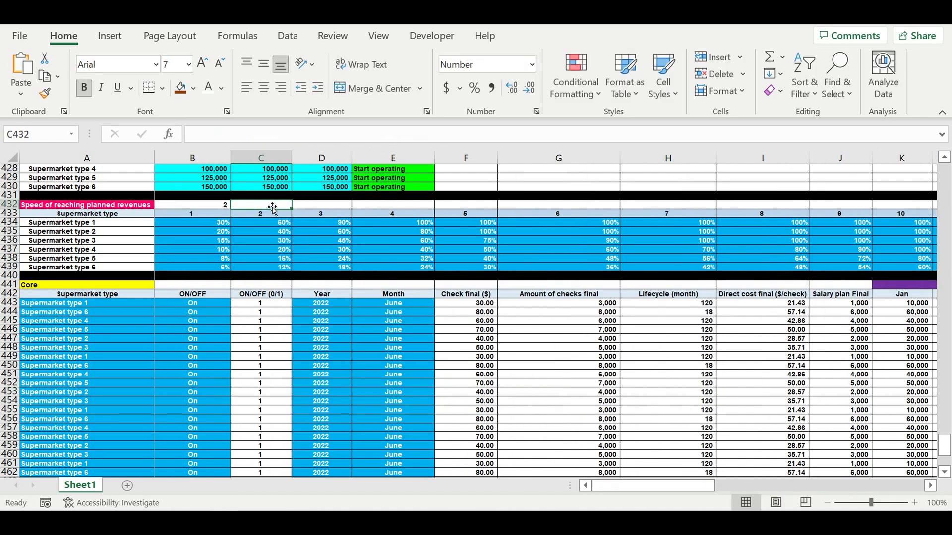
type("=")
left_click(209, 209)
type("+")
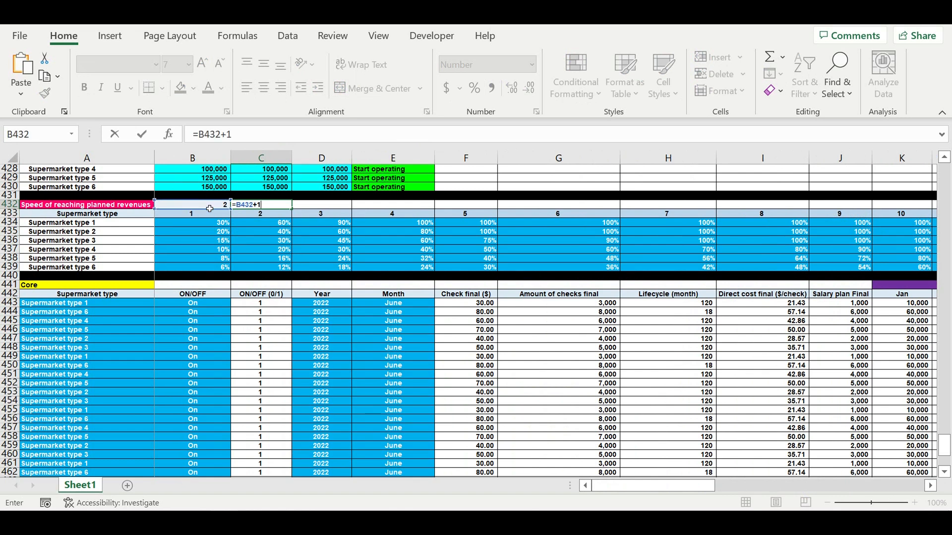
type("1")
key("Return")
left_click_drag(220, 205, 248, 206)
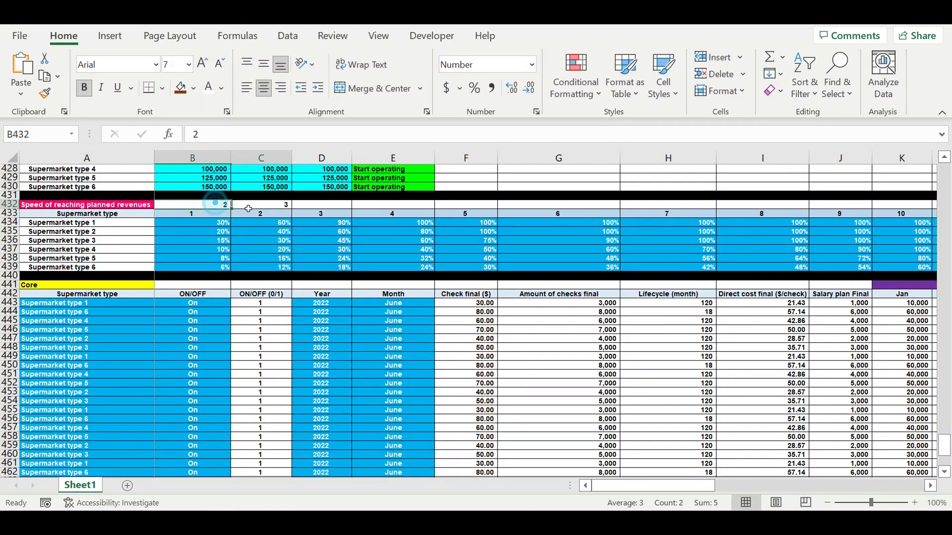
left_click(264, 88)
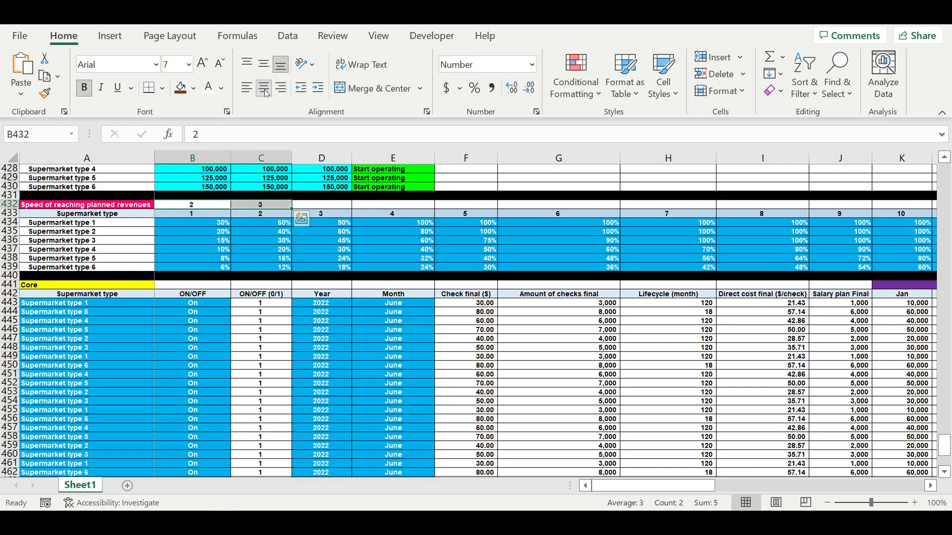
Shade B432:C432 with a pale gold fill and extend the C432 column-number formula across to T432
left_click(192, 91)
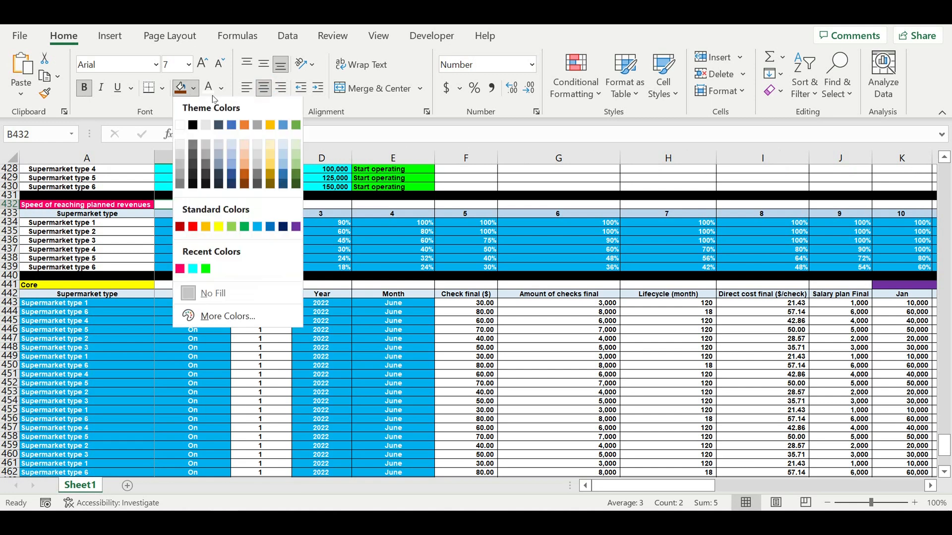
left_click(276, 139)
left_click(272, 240)
left_click(267, 204)
left_click_drag(292, 208, 794, 217)
left_click(850, 232)
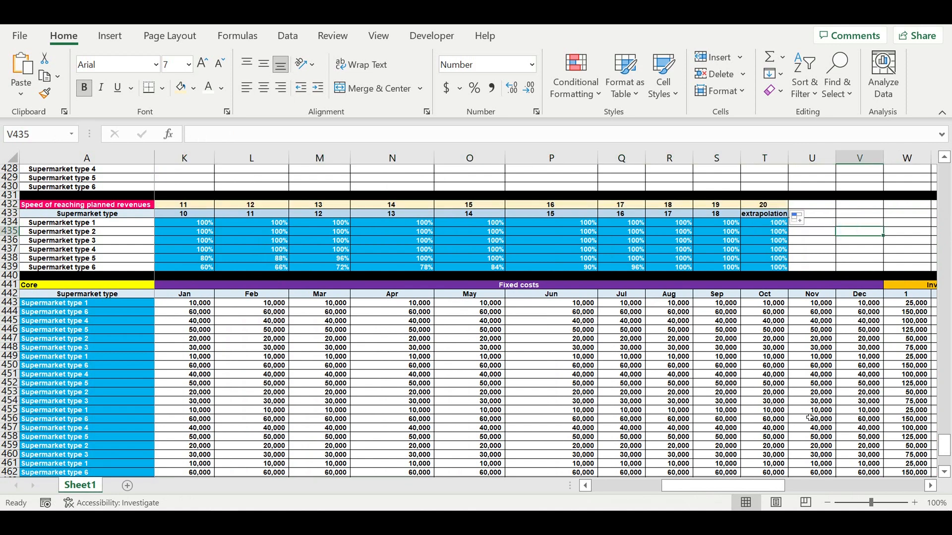
Apply the percentage format to Z443, the first cell of the Core table's Speed of reaching planned revenues block
left_click_drag(772, 481, 860, 490)
left_click(609, 303)
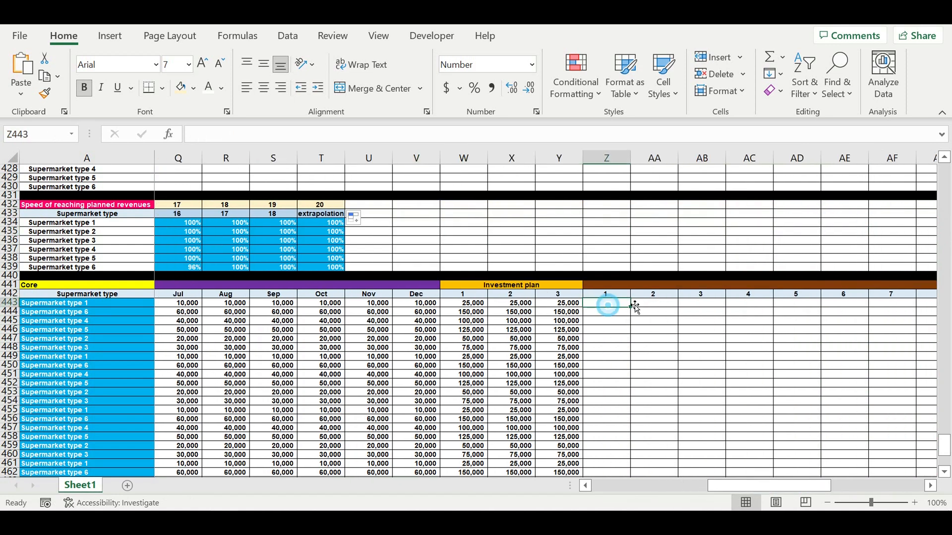
left_click(477, 90)
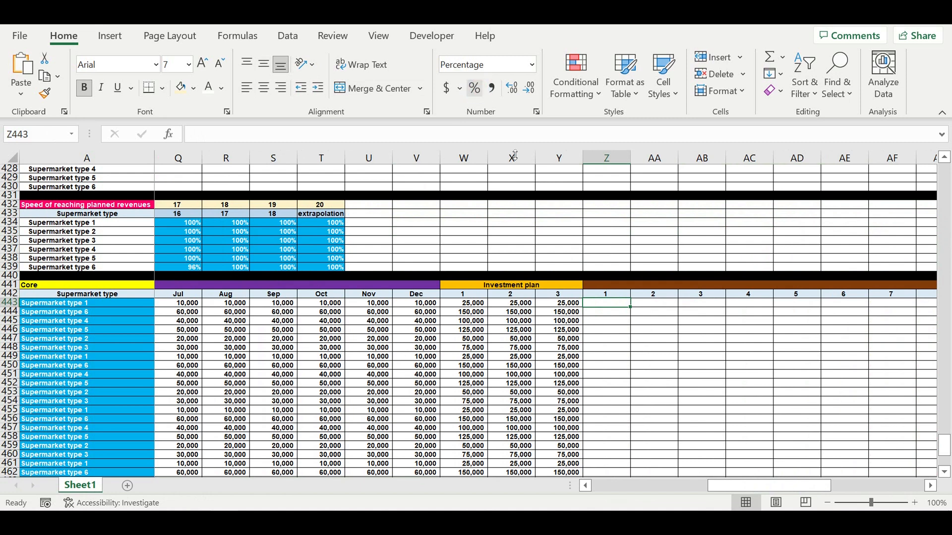
left_click(659, 355)
Start a VLOOKUP in Z443 with $A443 as the lookup value and A434:T439 as the table array
left_click(614, 305)
type("=vl")
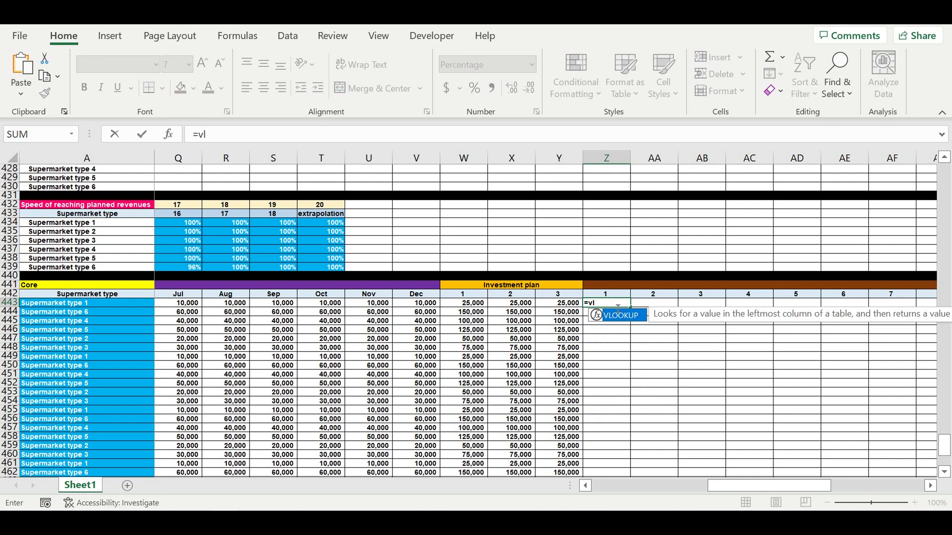
double_click(615, 318)
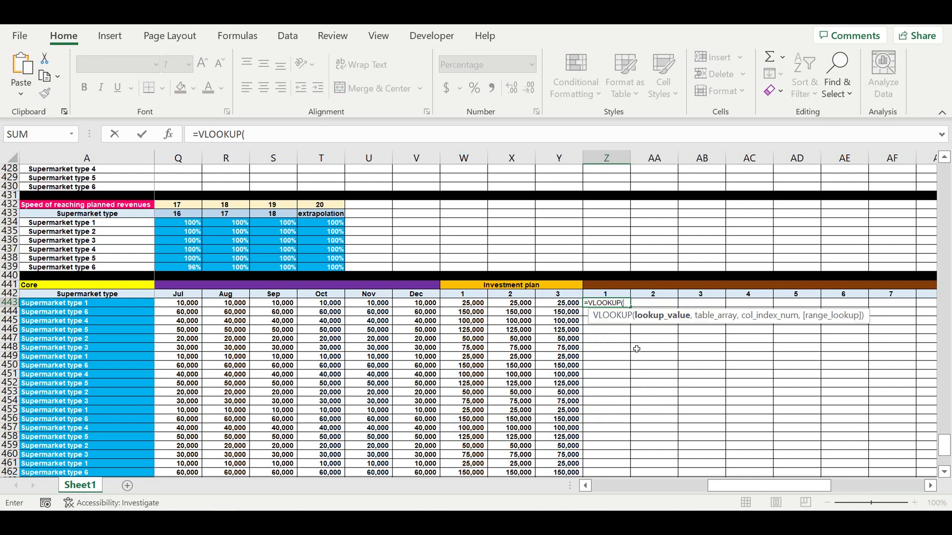
left_click(42, 305)
left_click(250, 134)
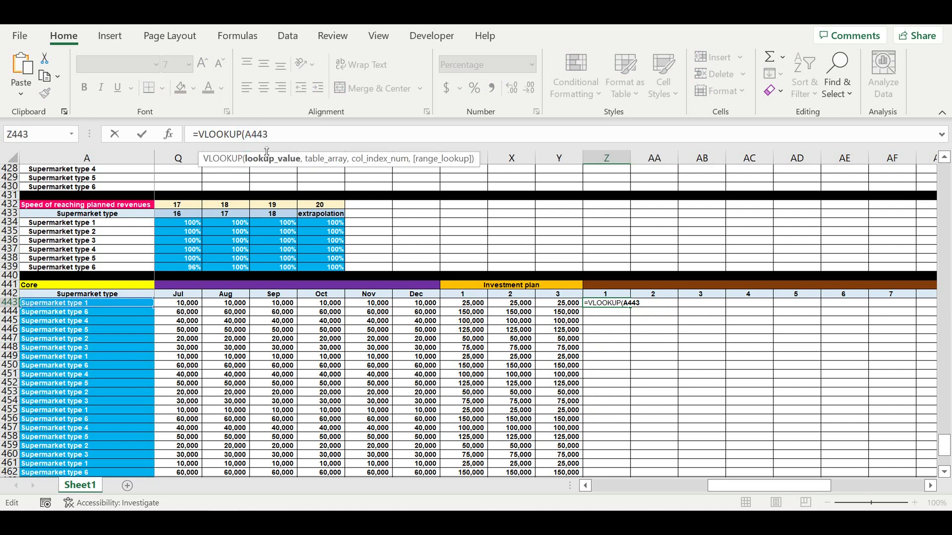
type("$")
left_click(310, 139)
type(",")
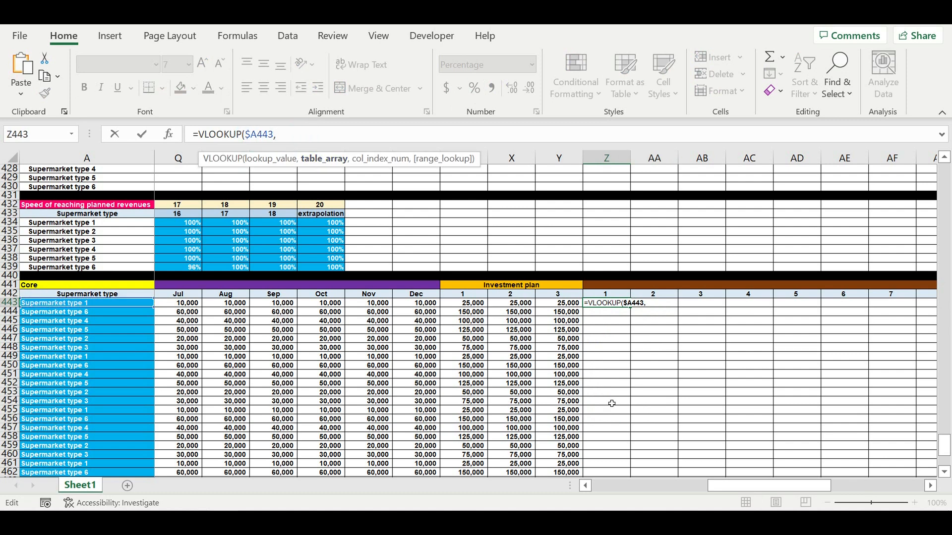
left_click_drag(728, 486, 612, 486)
left_click_drag(80, 222, 639, 271)
type(",")
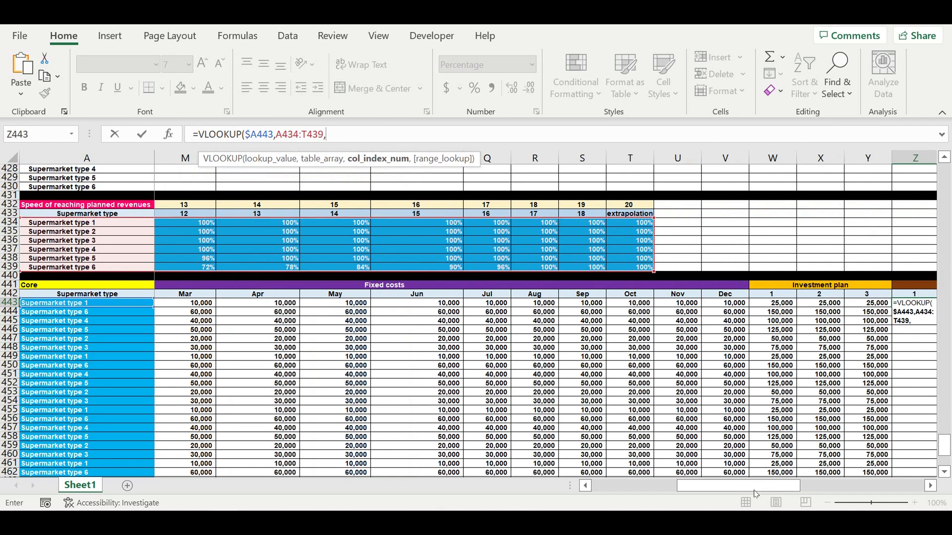
Complete the Z443 VLOOKUP with B$432 as the column index and 0 for an exact match
scroll(755, 494, "left", 5)
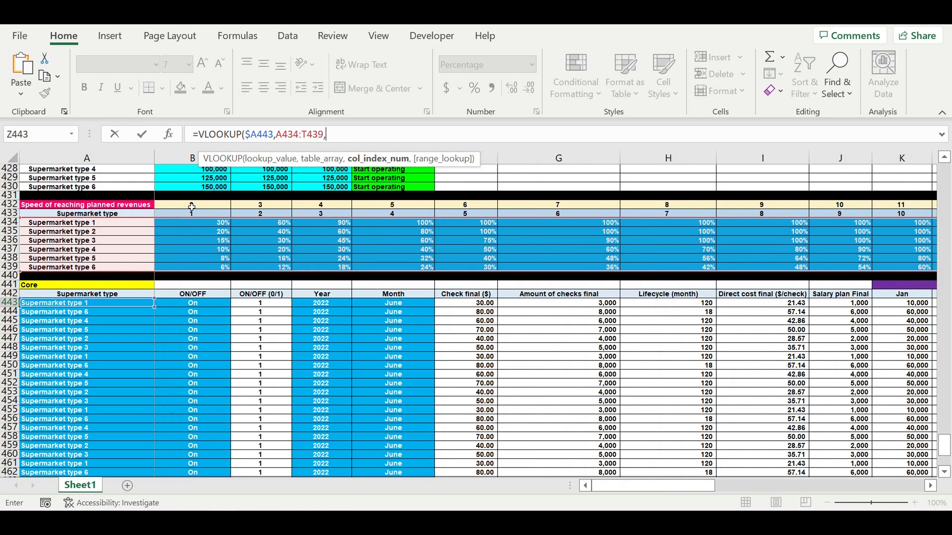
left_click(192, 207)
left_click(331, 134)
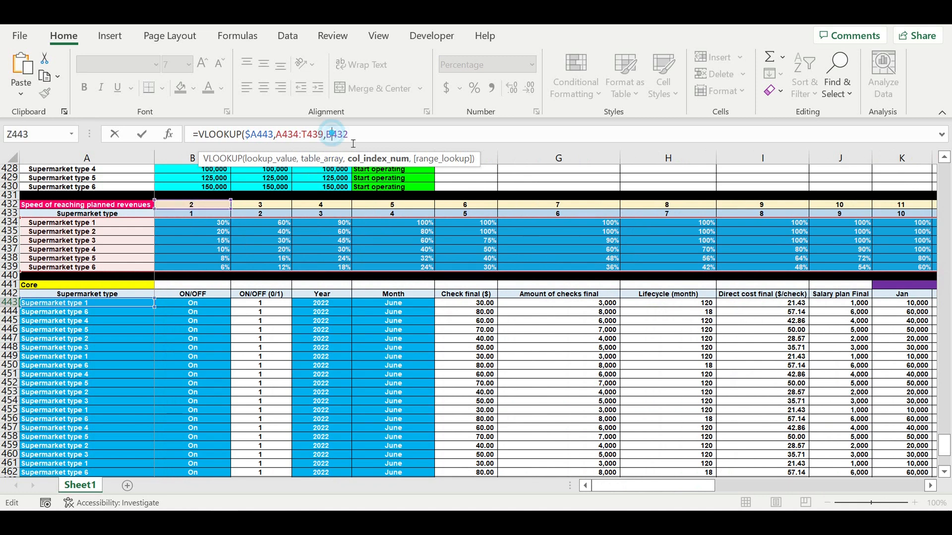
type("$")
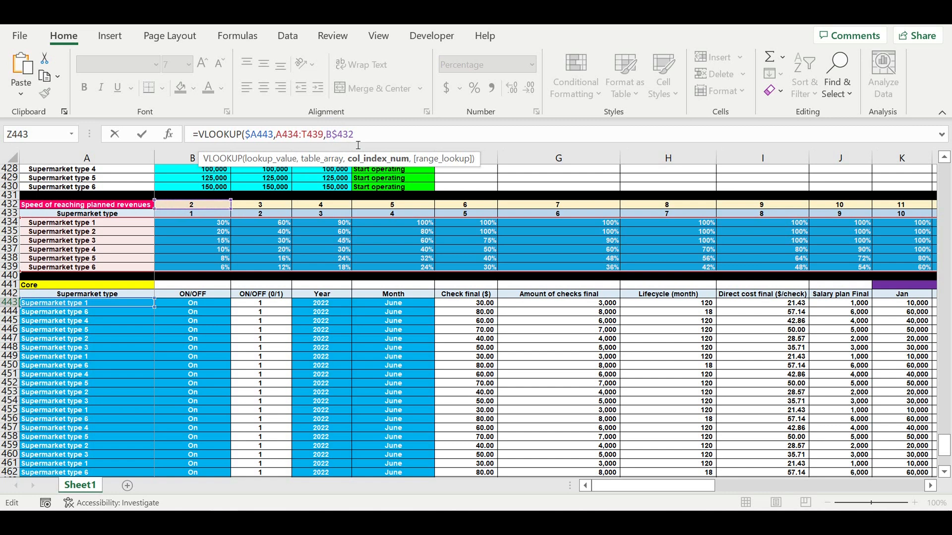
left_click(376, 138)
type(",0)")
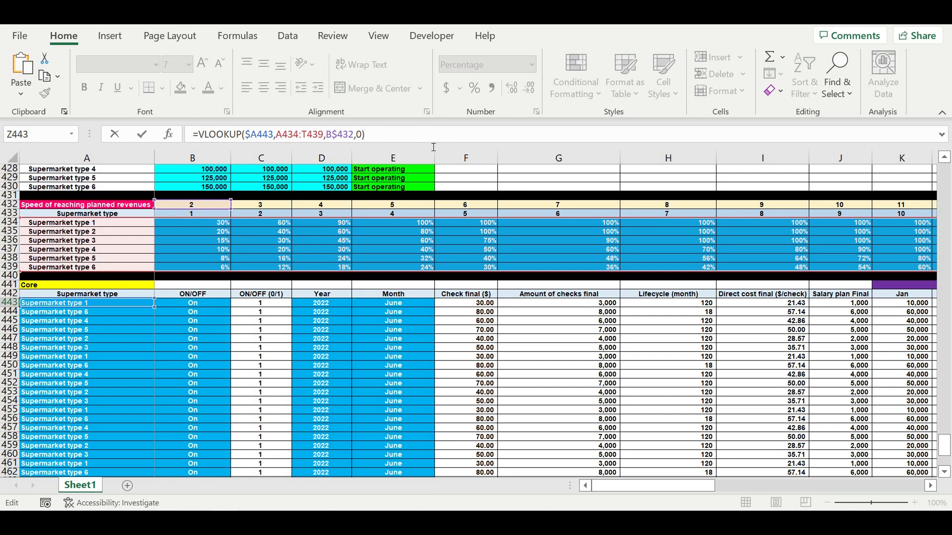
Wrap the Z443 VLOOKUP in IFERROR with 0 as the fallback value
left_click(200, 135)
type("if")
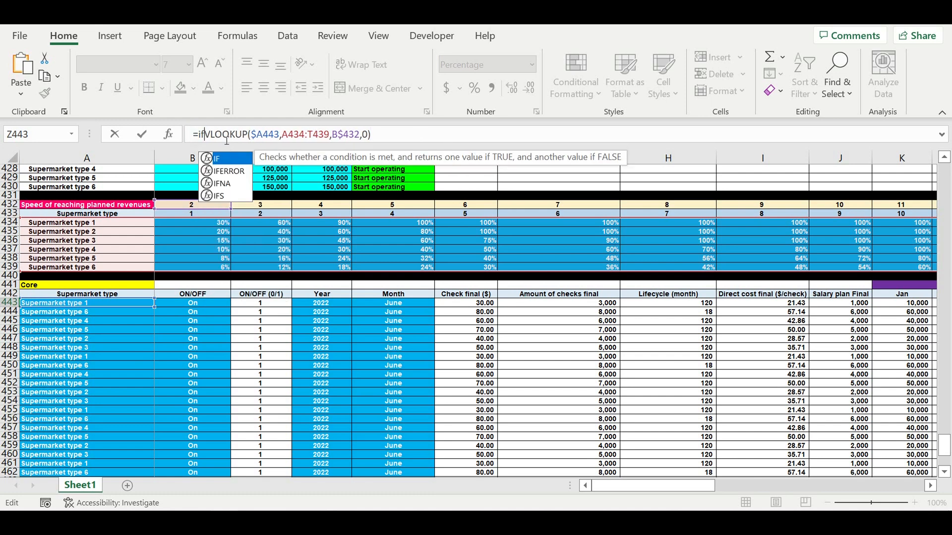
double_click(225, 171)
left_click(423, 135)
type(",0)")
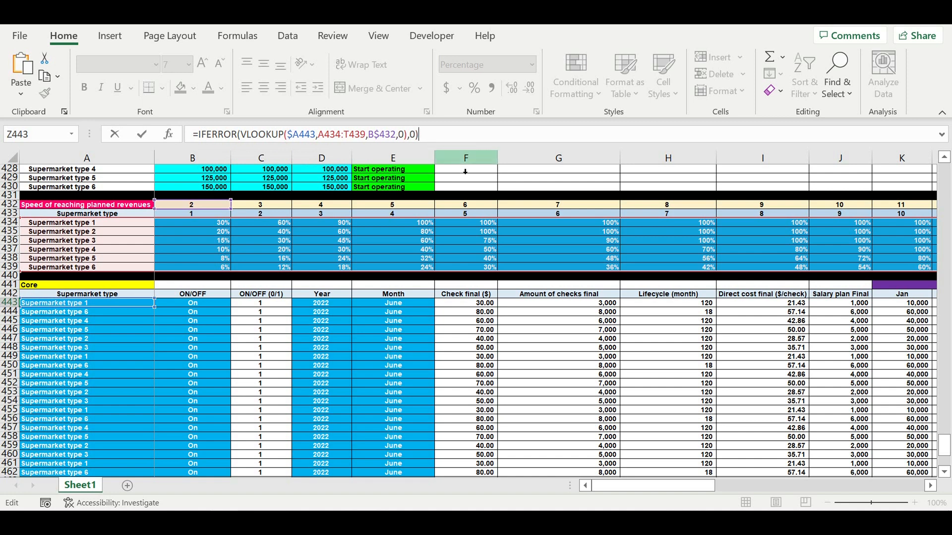
key("ctrl+Return")
Multiply the Z443 formula by the ON/OFF flag $C443, following the Investment plan formula in W443
scroll(608, 221, "right", 6)
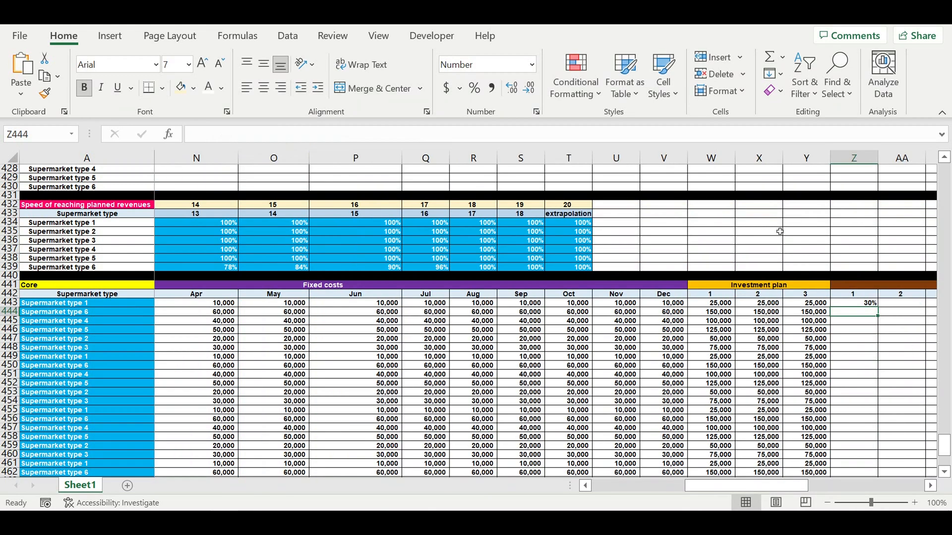
left_click(712, 304)
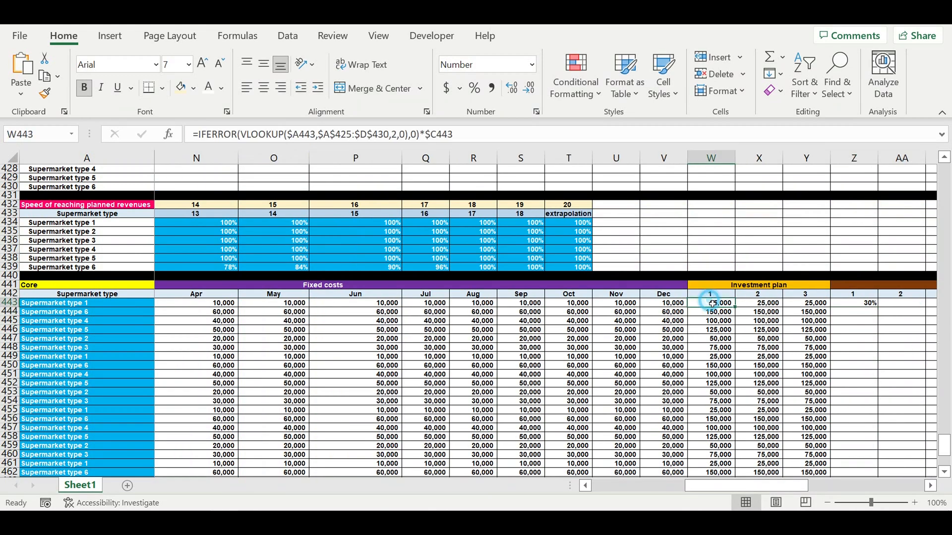
left_click(863, 303)
left_click(441, 133)
type("*")
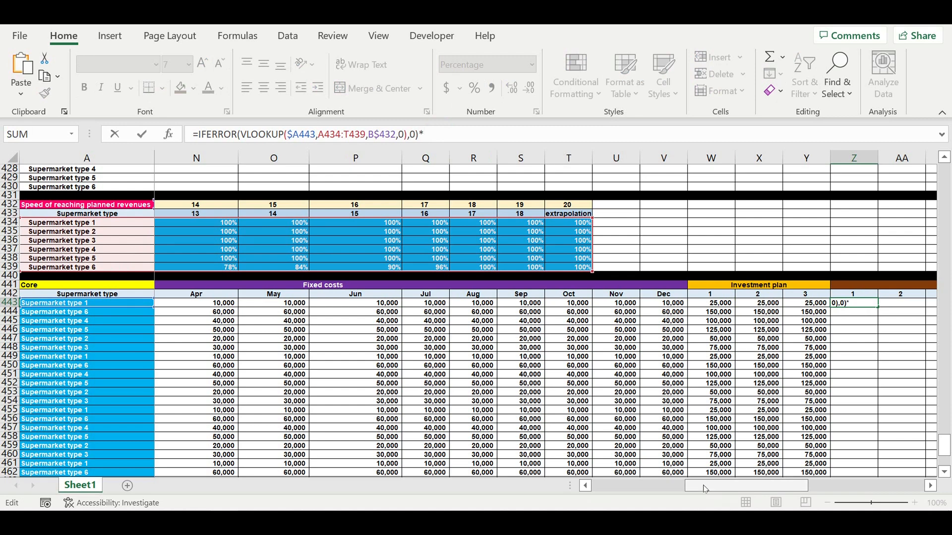
left_click_drag(707, 485, 531, 480)
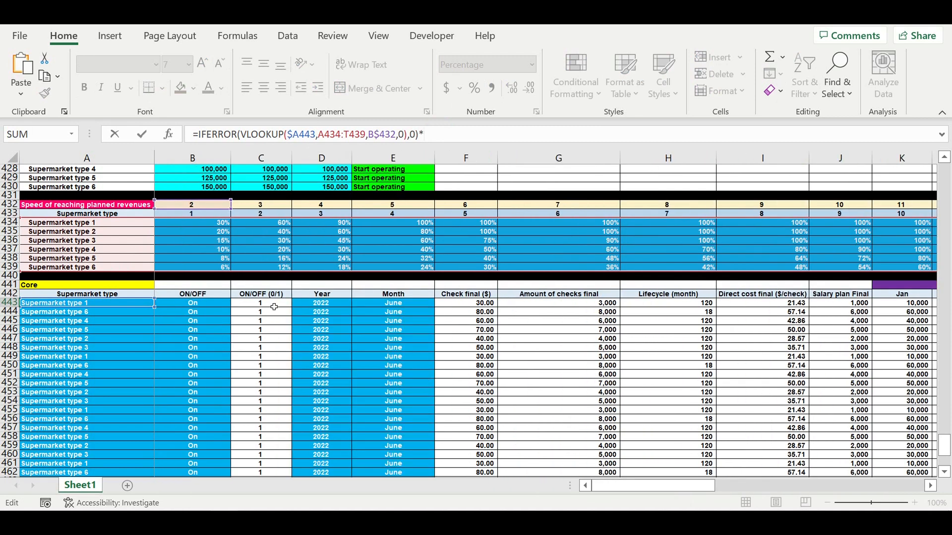
left_click(256, 306)
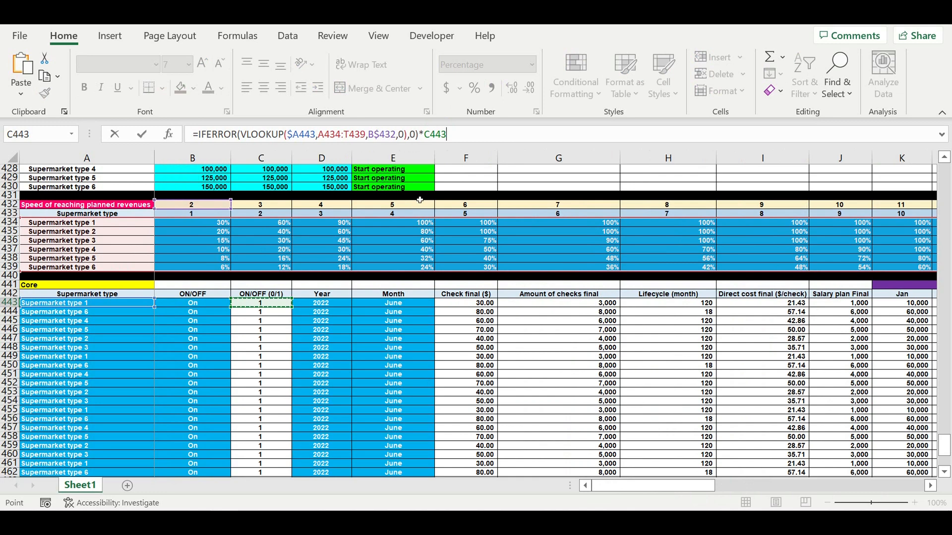
left_click(423, 134)
type("$")
key("Return")
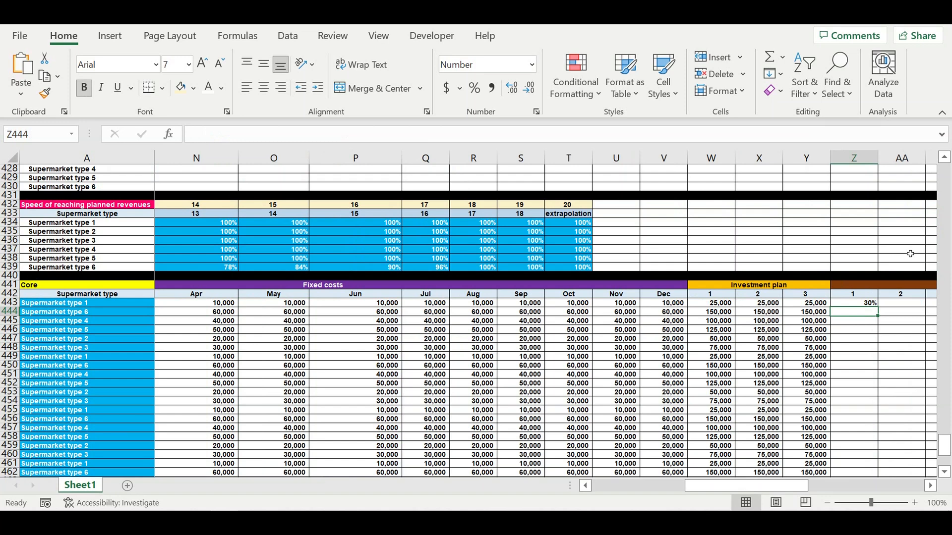
Copy the Z443 formula across row 443 to AR443
left_click(866, 303)
left_click(930, 486)
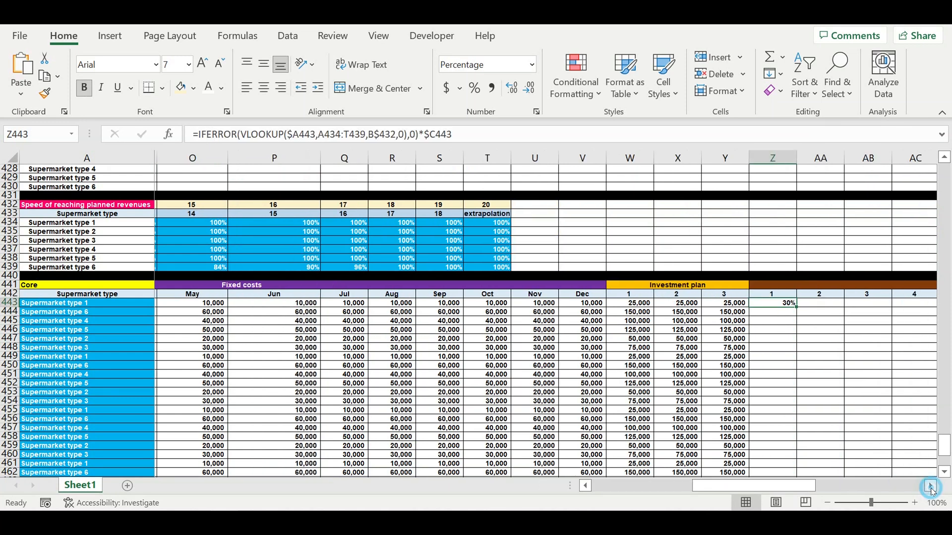
left_click_drag(588, 313, 615, 315)
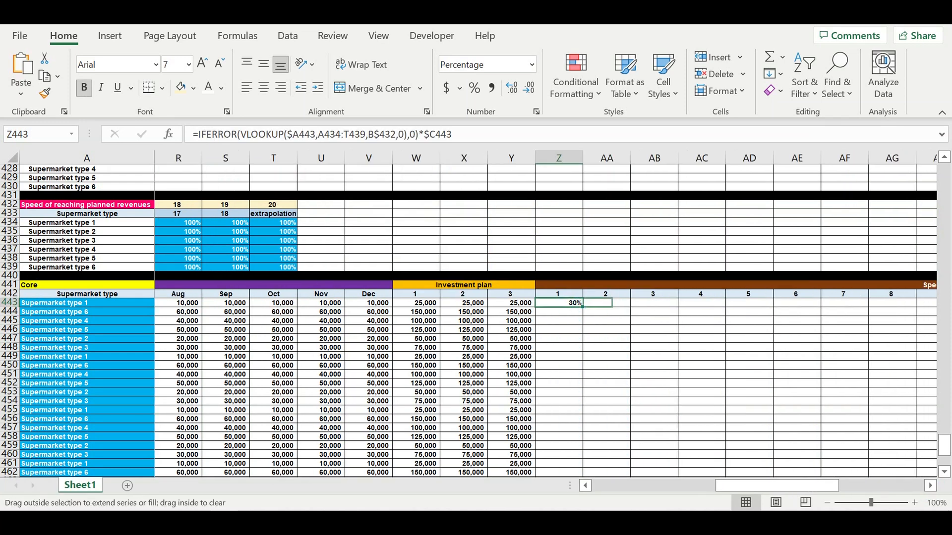
left_click_drag(921, 337, 865, 328)
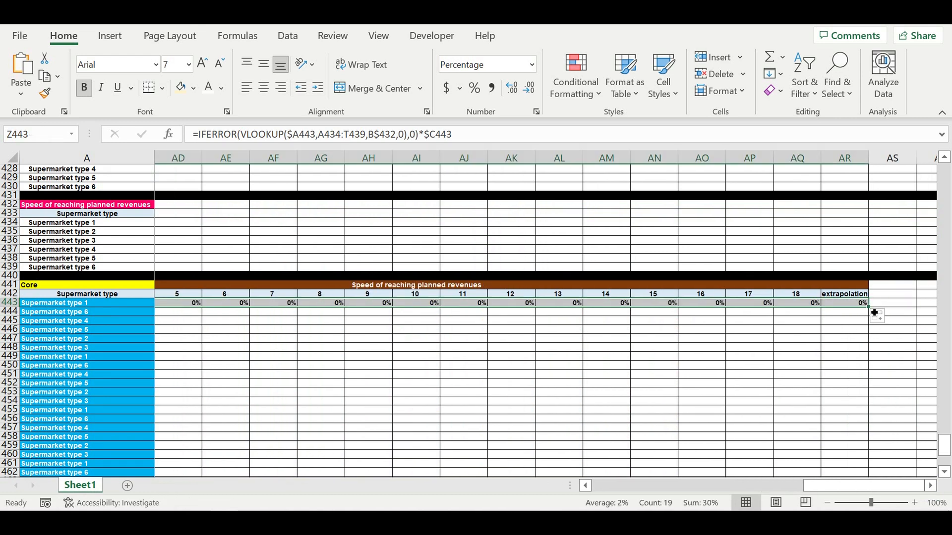
Make the table array in the Z443 formula absolute as $A$434:$T$439
left_click_drag(821, 490, 753, 494)
left_click(351, 319)
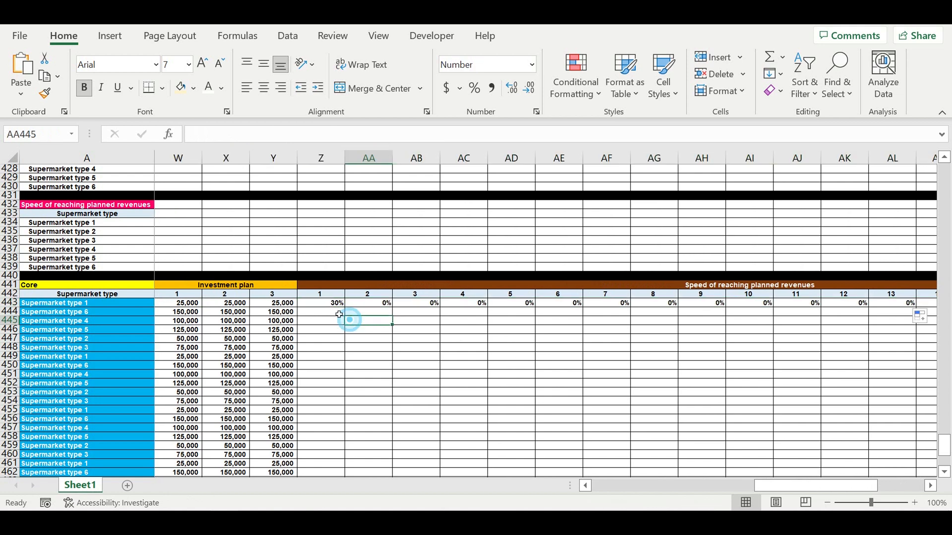
left_click(329, 303)
left_click(408, 138)
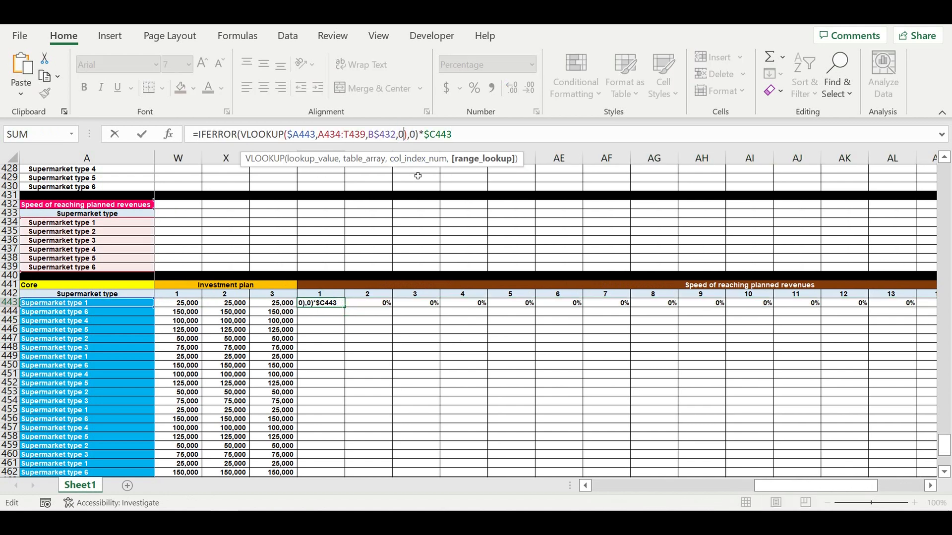
left_click(321, 134)
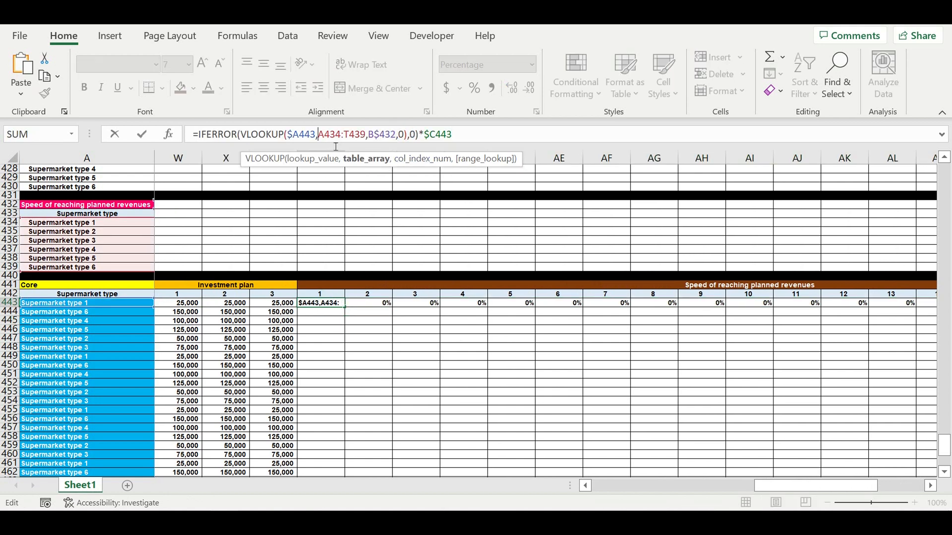
type("$")
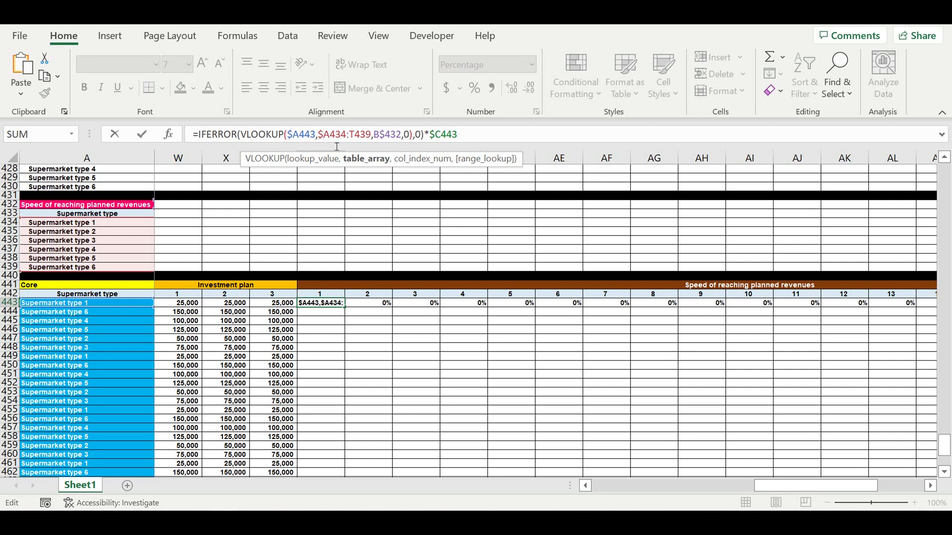
key("Right")
type("$")
left_click(359, 134)
type("$")
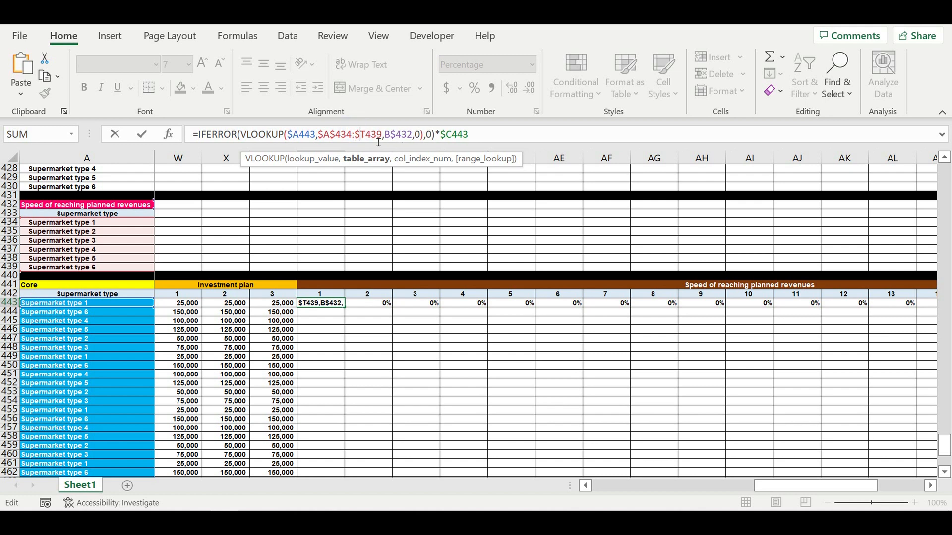
key("Right")
type("$")
key("Return")
Fill the corrected Z443 formula across to AR443 and down through row 472 of the Core table
left_click(318, 302)
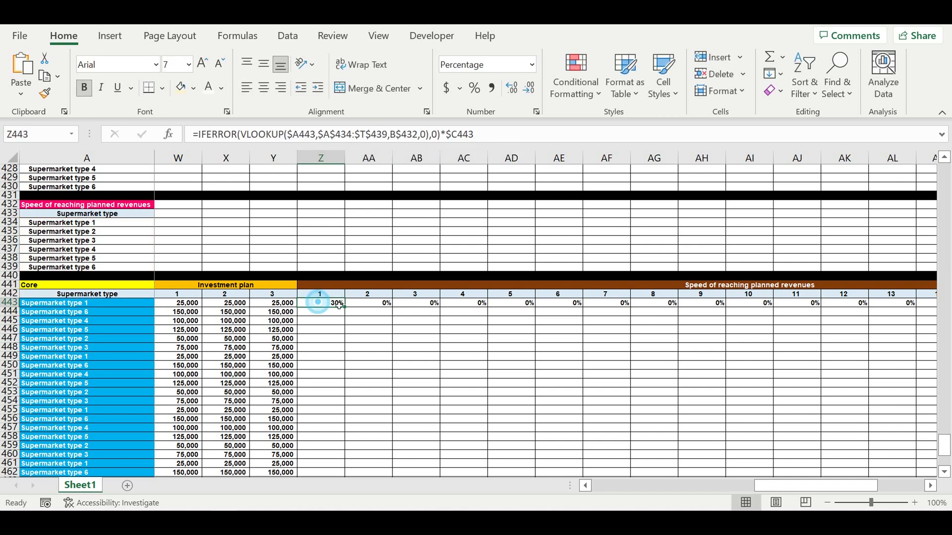
left_click_drag(345, 307, 628, 317)
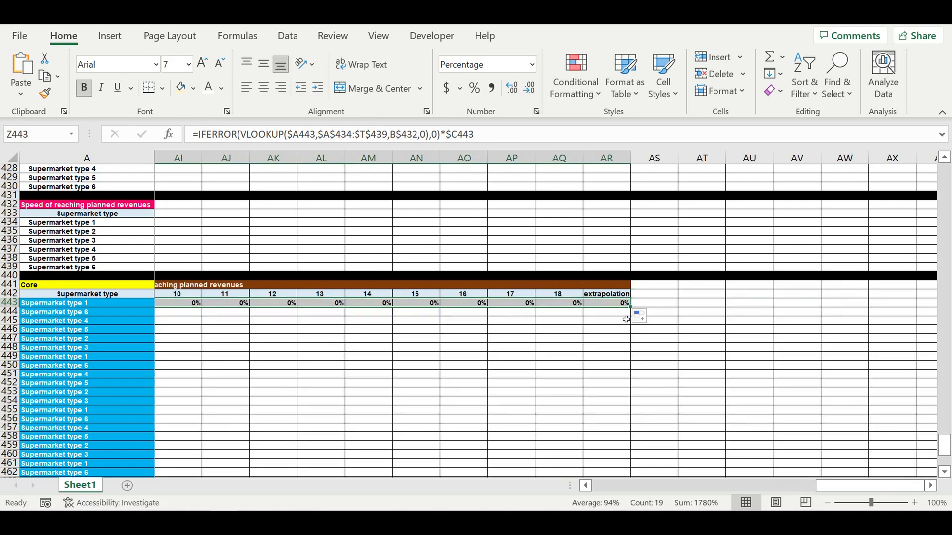
mouse_move(631, 308)
left_mouse_down()
mouse_move(631, 475)
mouse_move(593, 444)
left_mouse_up()
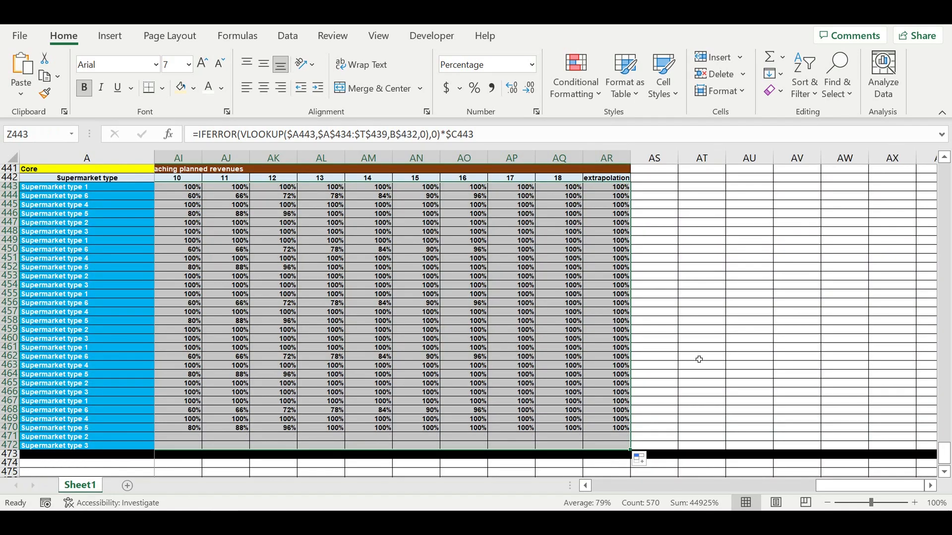
left_click(704, 330)
Switch the ON/OFF setting of the Supermarket type 1 entry in B455 to Off
left_click_drag(836, 486, 533, 468)
left_click(470, 348)
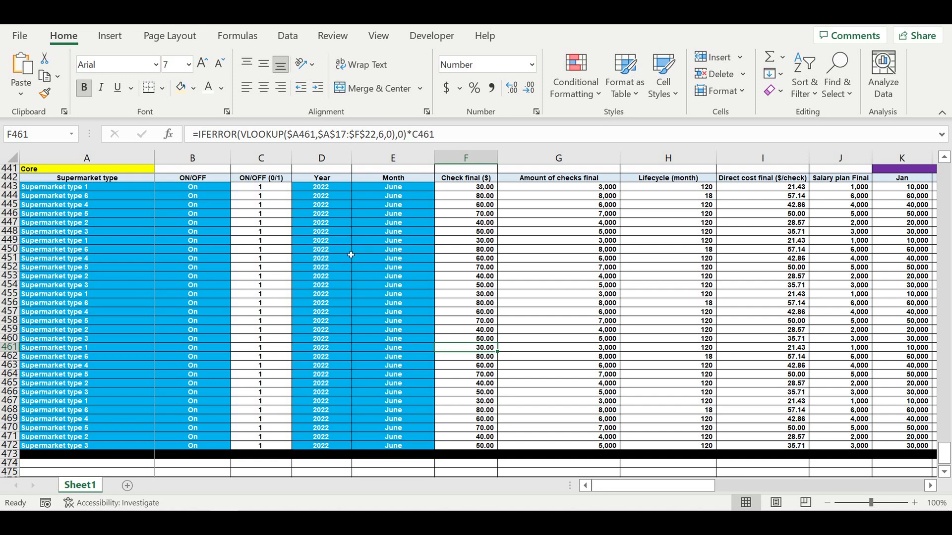
left_click(215, 294)
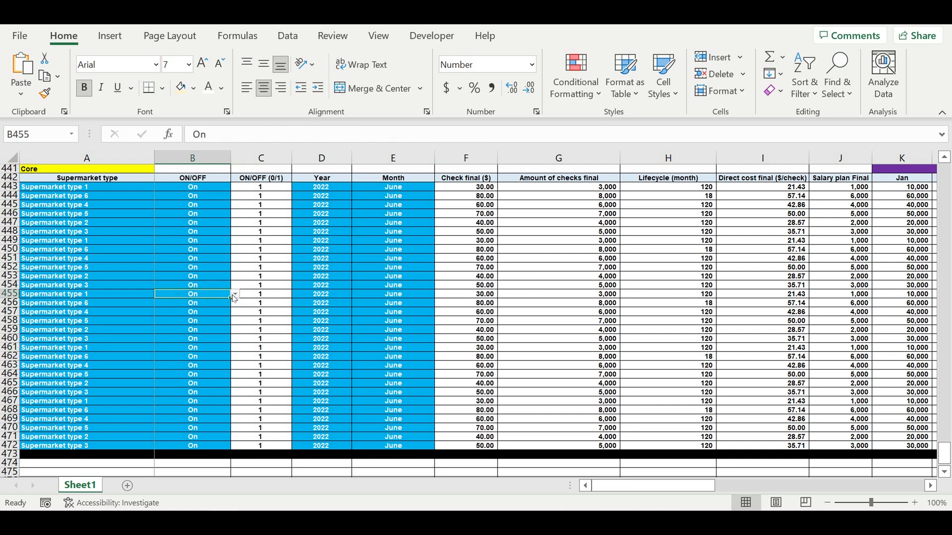
left_click(234, 296)
left_click(230, 311)
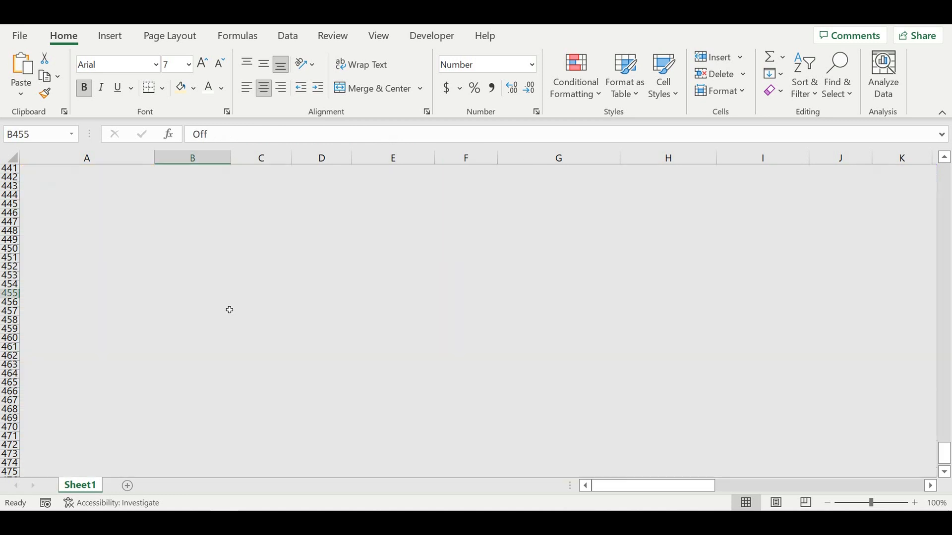
Fill the Off setting from B455 down through B465 of the Core table's ON/OFF column
left_click_drag(235, 305, 236, 386)
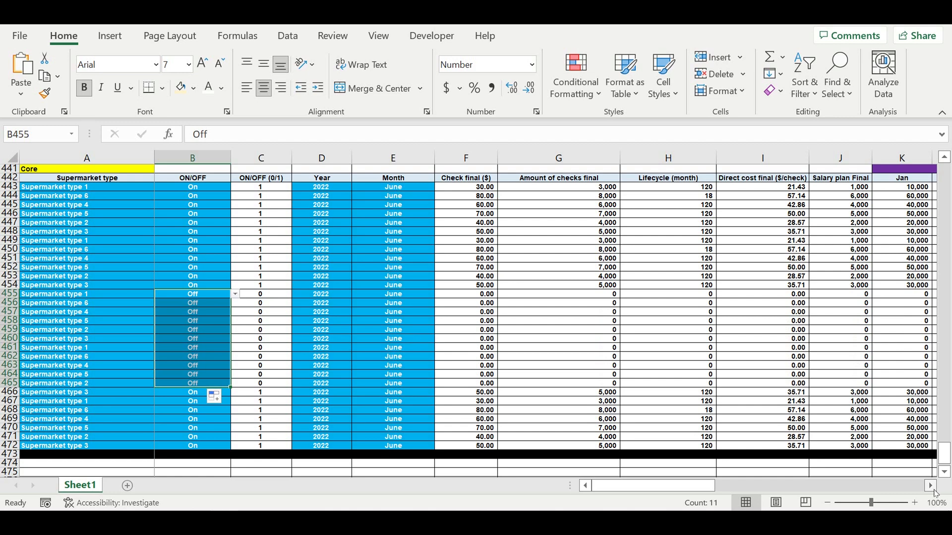
Check the switched-off Core rows across the Fixed costs, Investment plan and Speed of reaching planned revenues columns
left_click(933, 490)
left_click(933, 489)
left_click(933, 489)
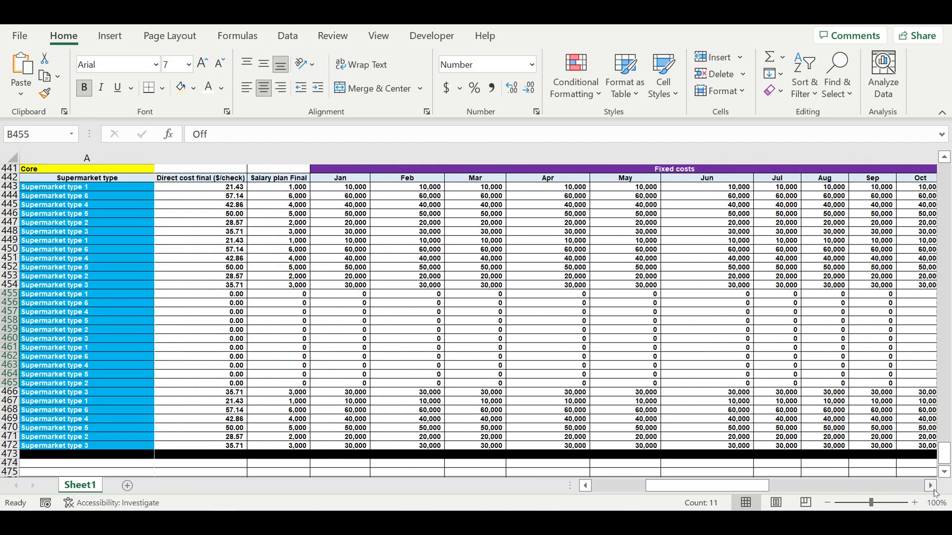
left_click(931, 486)
left_click(931, 486)
left_click(931, 486)
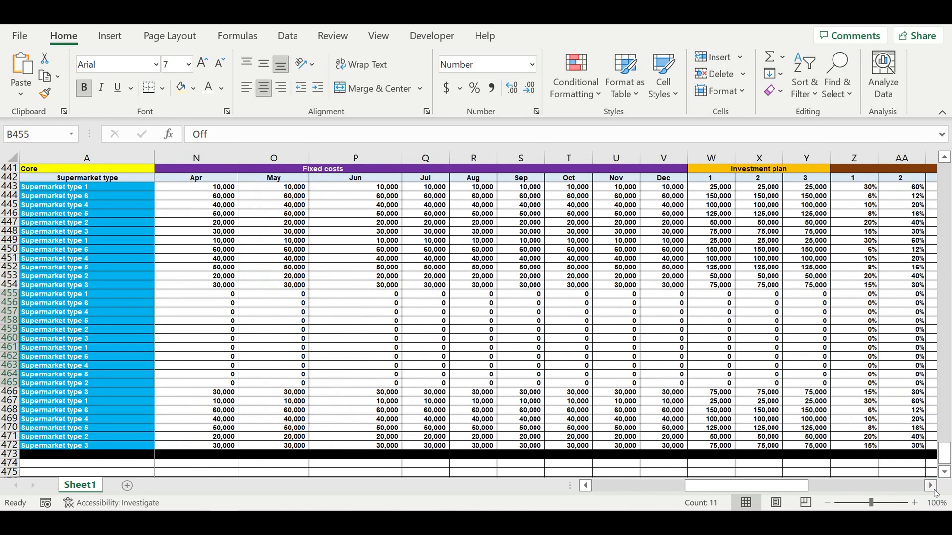
left_click(933, 489)
left_click(933, 489)
left_click(933, 490)
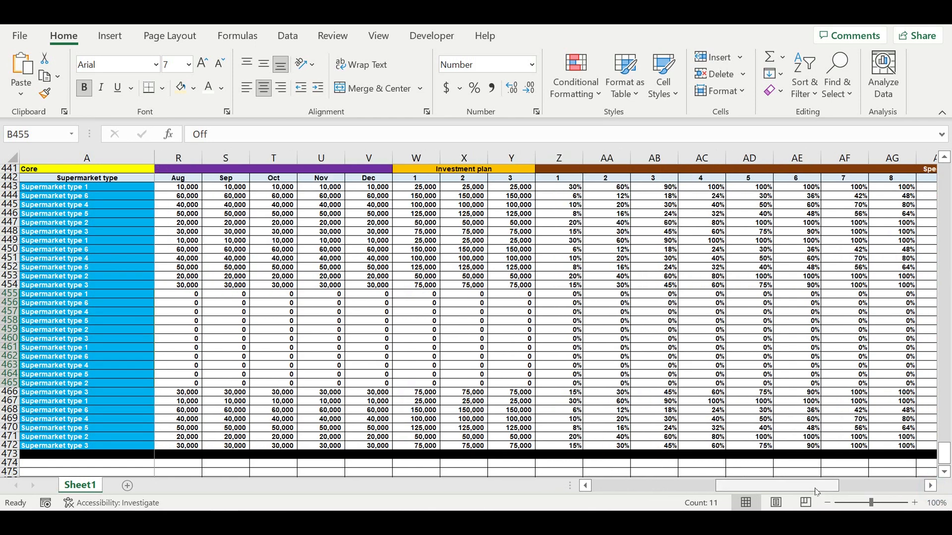
left_click_drag(784, 488, 660, 488)
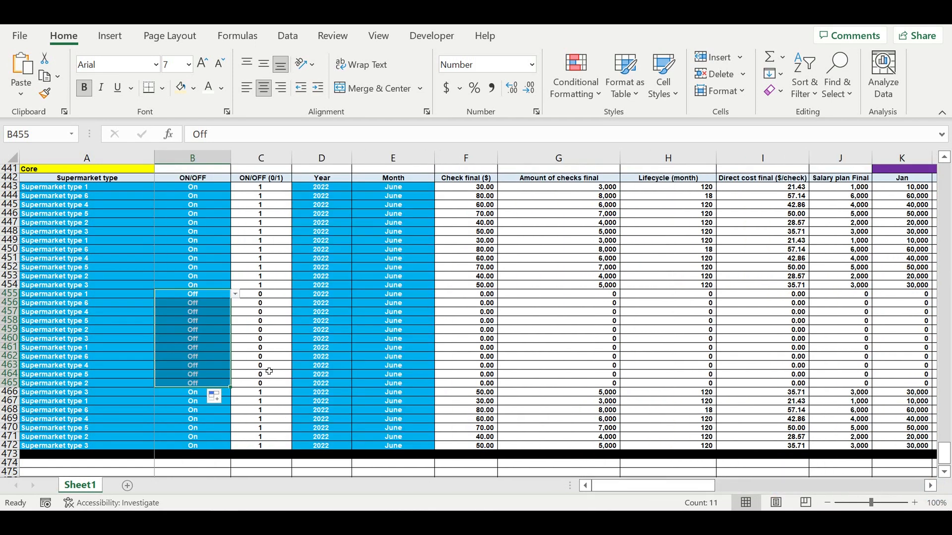
Fill the On setting from B454 down through B466 in the Core table's ON/OFF column
left_click(214, 286)
left_click_drag(233, 294, 232, 394)
left_click(120, 312)
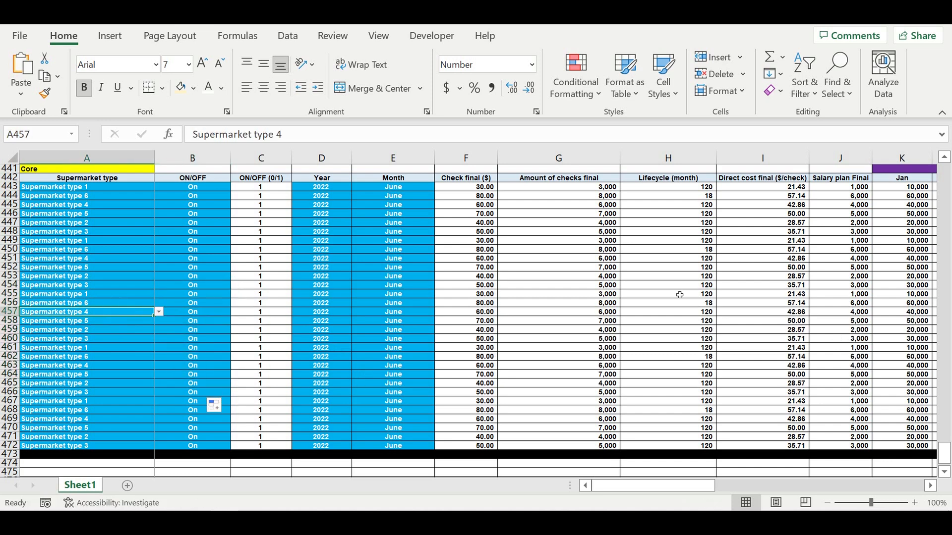
left_click(325, 242)
left_click_drag(380, 308, 375, 409)
Set the Status of Supermarket types 4, 5 and 6 to Off in the Supermarket types table
left_click_drag(943, 453, 942, 148)
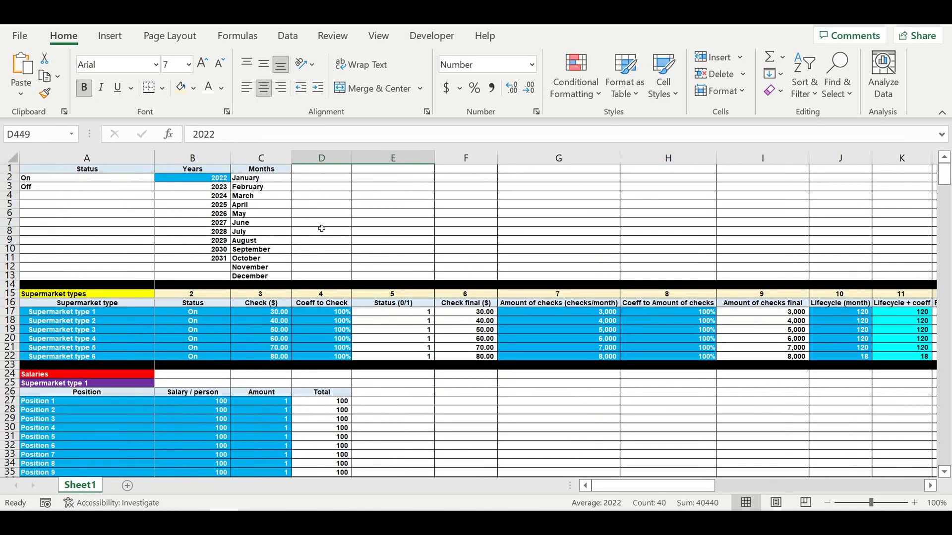
left_click(84, 324)
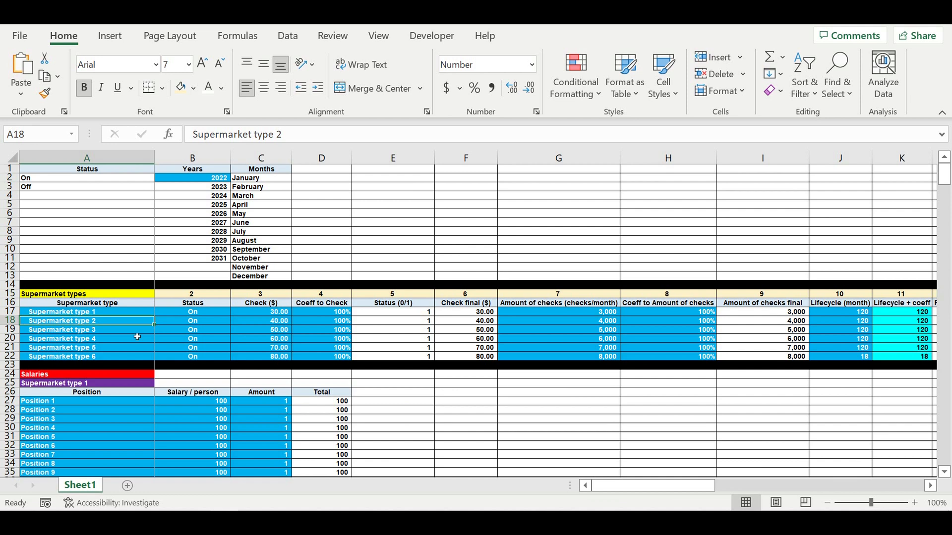
left_click(202, 331)
left_click(203, 342)
left_click(236, 339)
left_click(207, 357)
left_click_drag(234, 348, 234, 360)
left_click(322, 393)
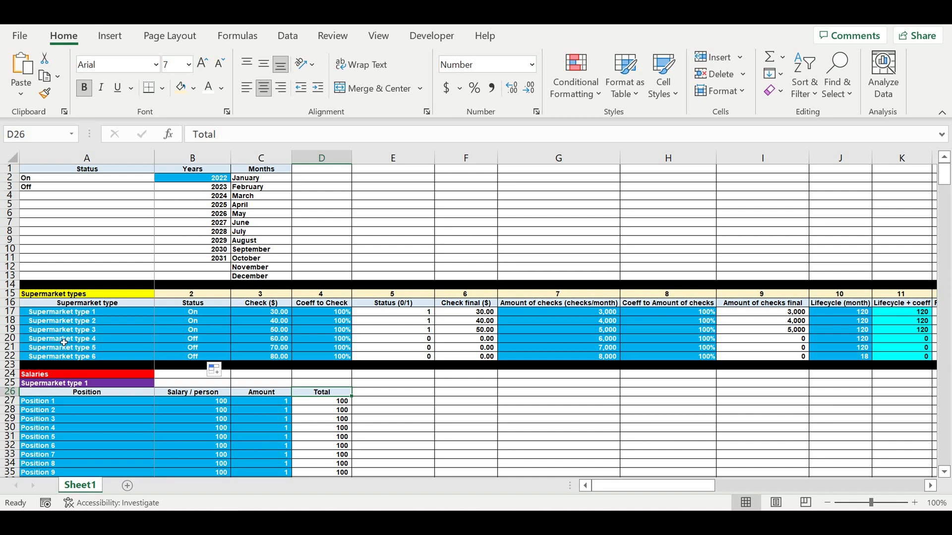
Examine how the Core table's looked-up values and Fixed costs respond for the supermarket types that are off and on
left_click(522, 402)
left_click_drag(945, 174, 945, 452)
scroll(727, 357, "up", 3)
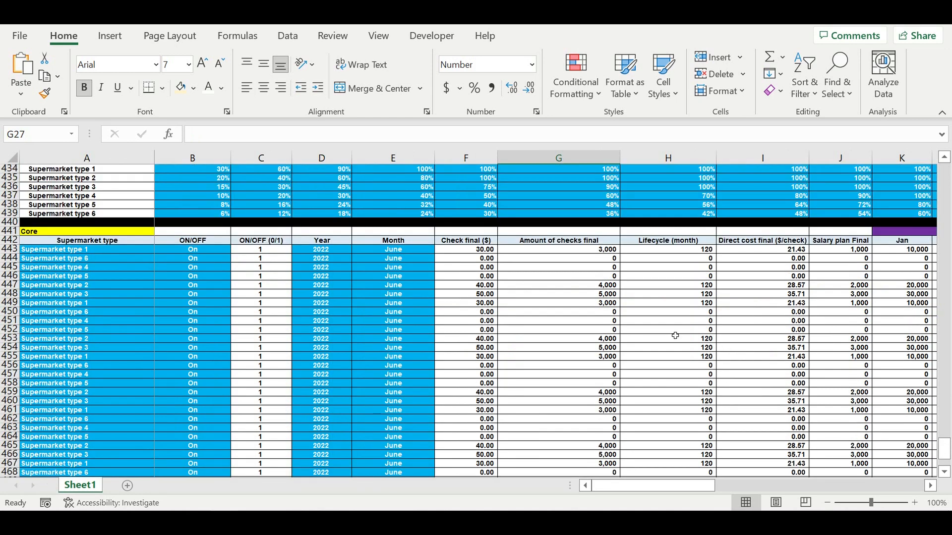
left_click_drag(470, 249, 824, 421)
left_click(929, 487)
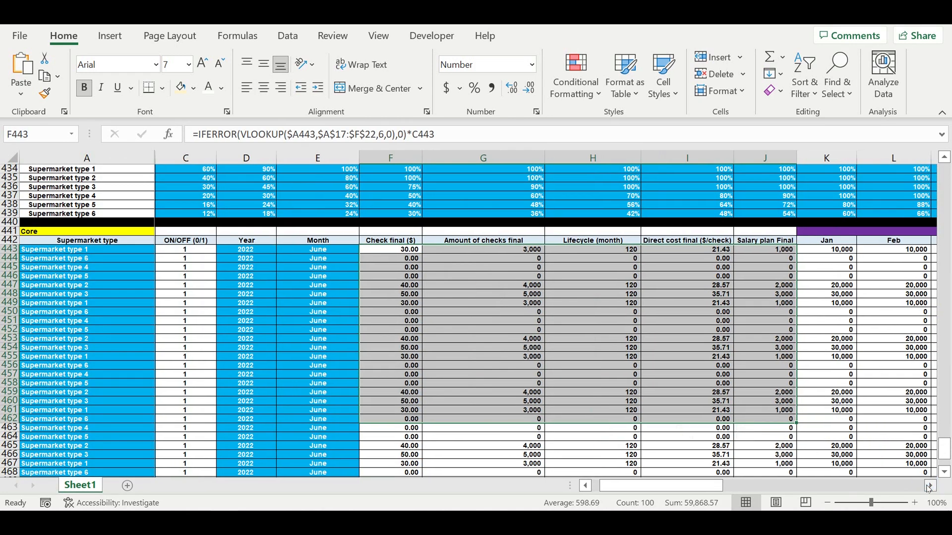
left_click(930, 487)
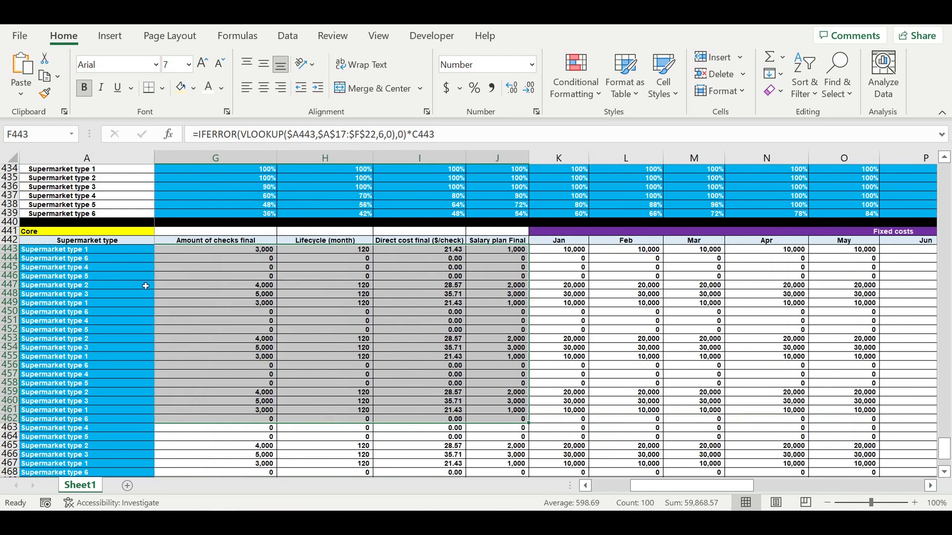
left_click_drag(100, 288, 102, 303)
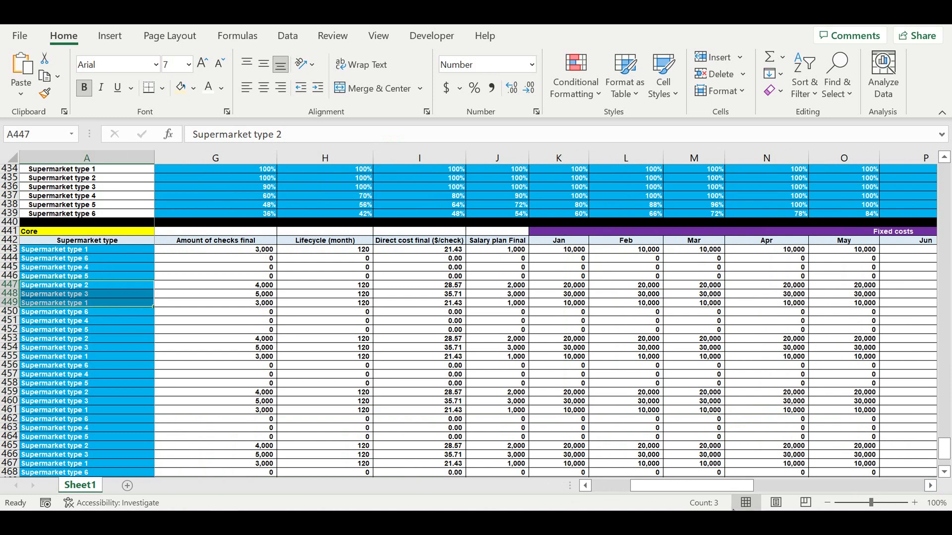
left_click_drag(689, 487, 521, 486)
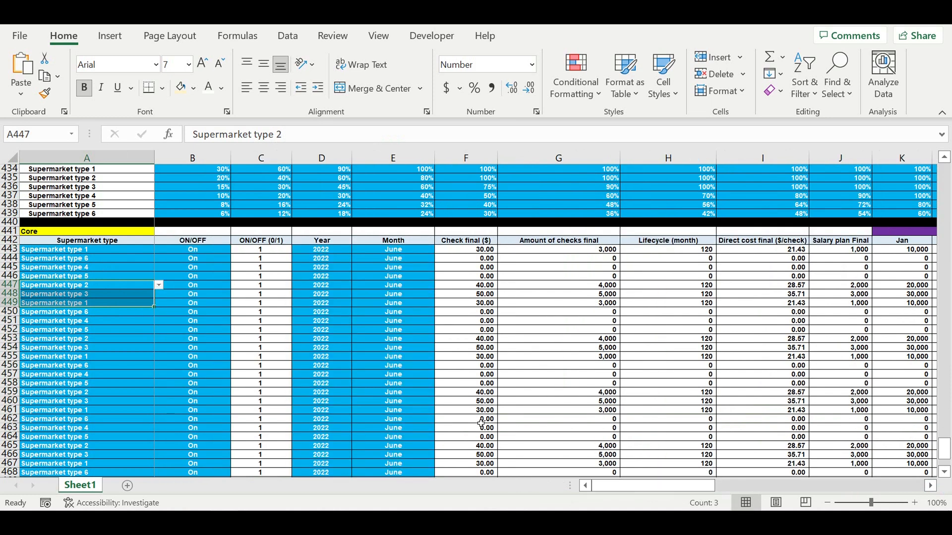